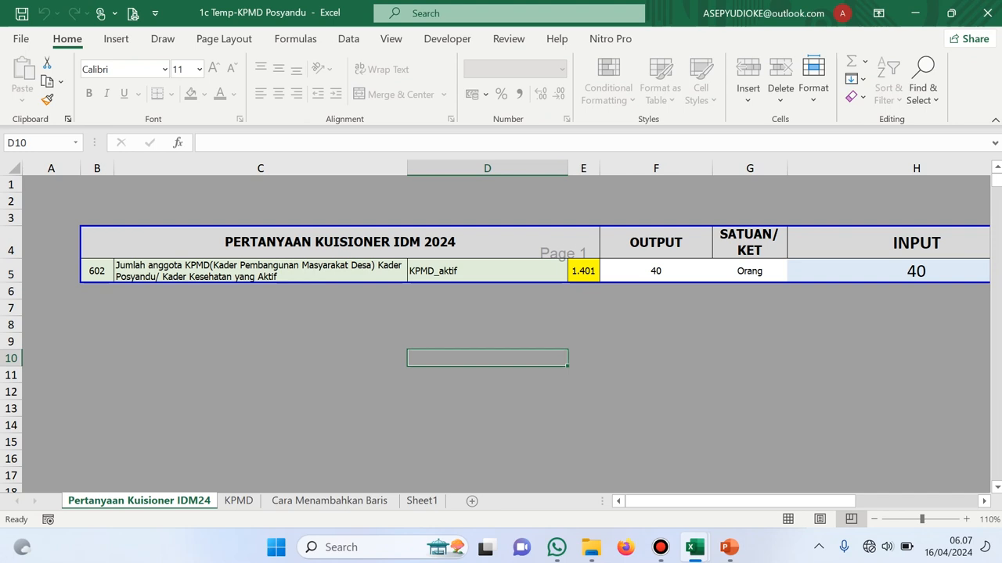
On the KPMD sheet, show the Laki-laki / Perempuan choices for the first member's gender in E7
click(239, 501)
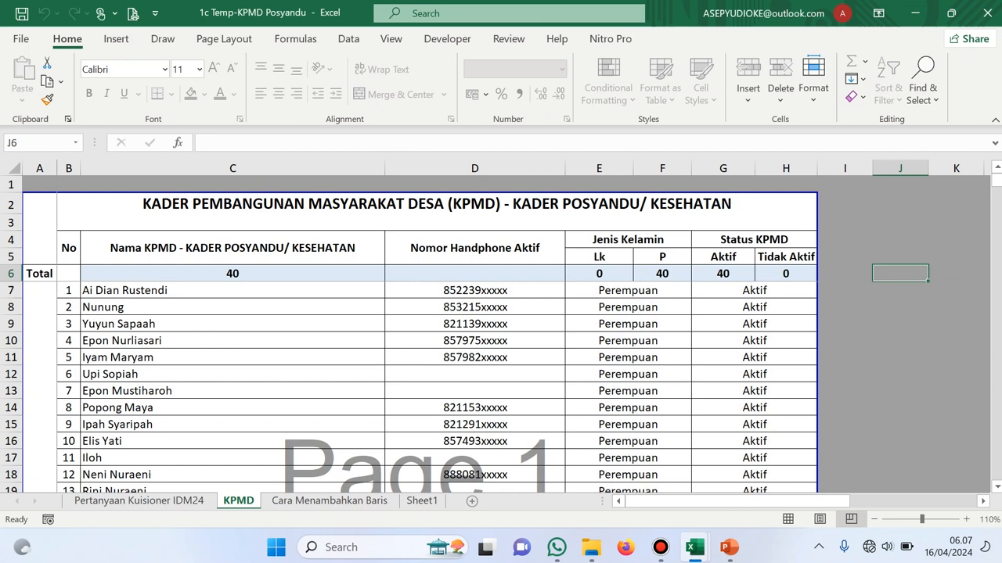
click(475, 291)
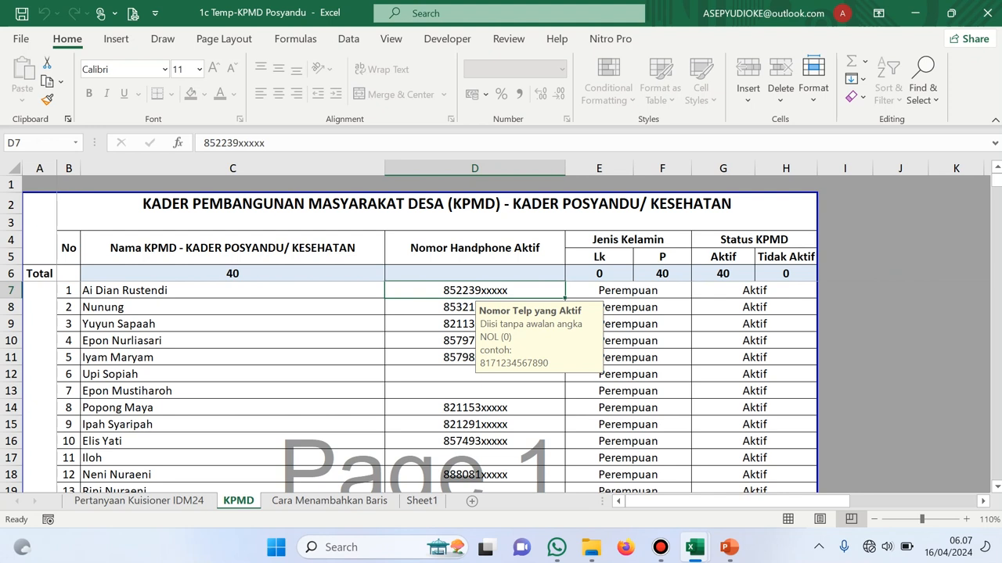
click(628, 290)
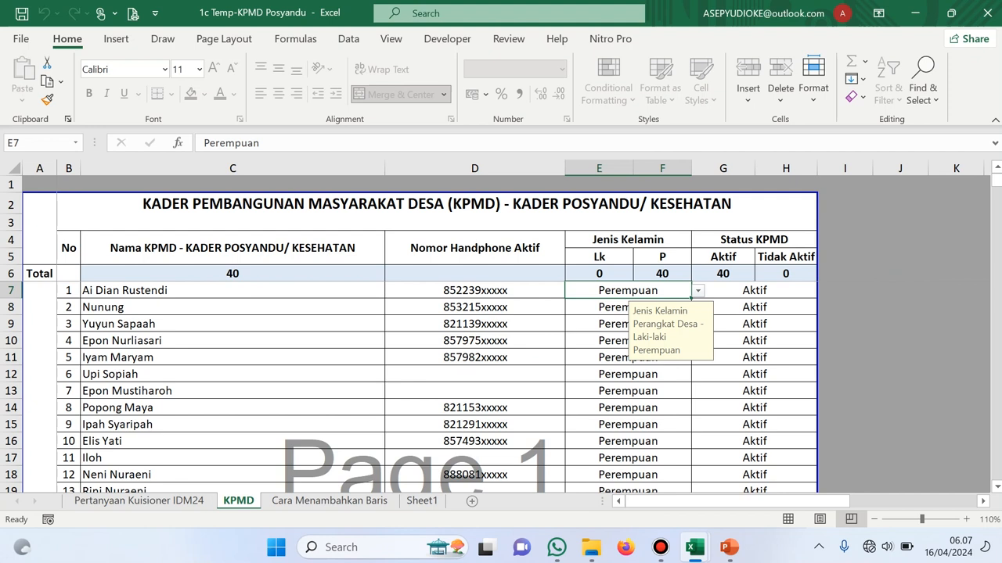
click(698, 291)
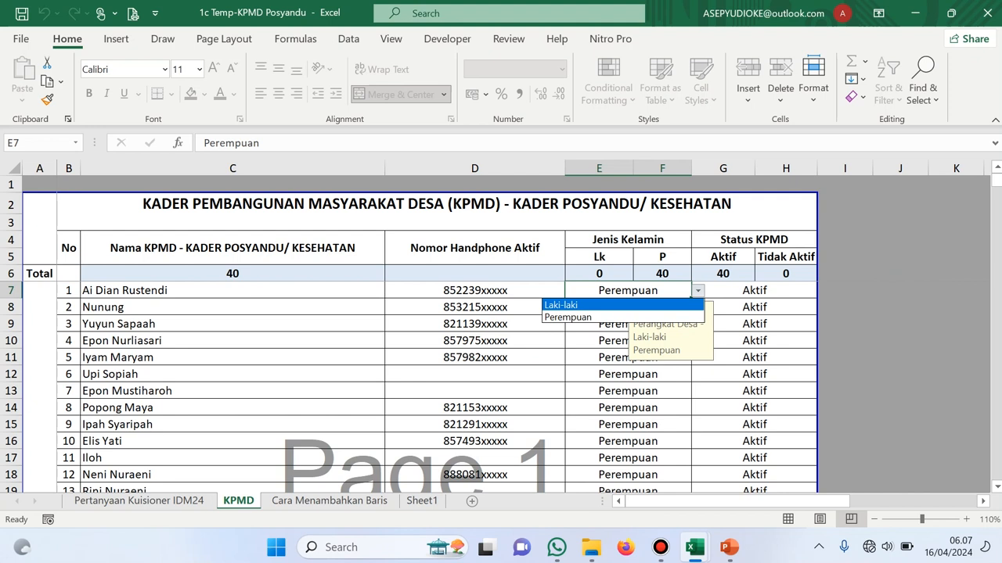
Keep the first member as Perempuan and set their status to Tidak Aktif
key(Down)
key(Return)
key(Tab)
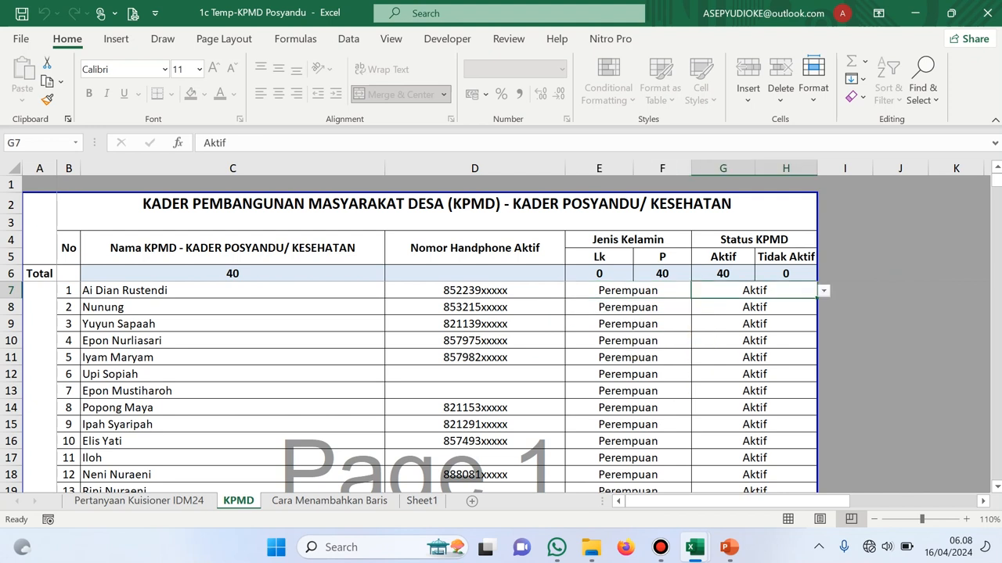
key(alt+Down)
key(Return)
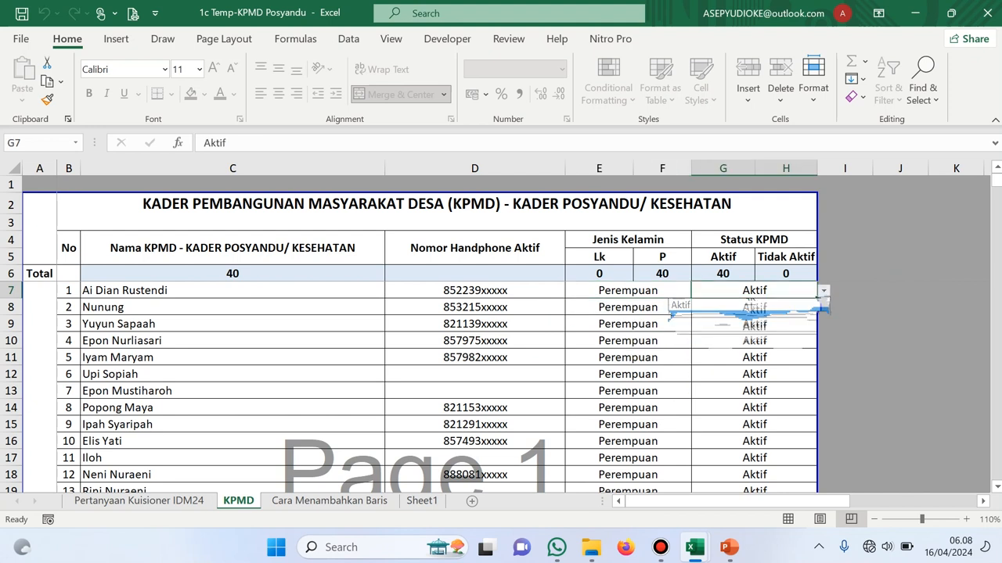
key(alt+Down)
key(Down)
key(Return)
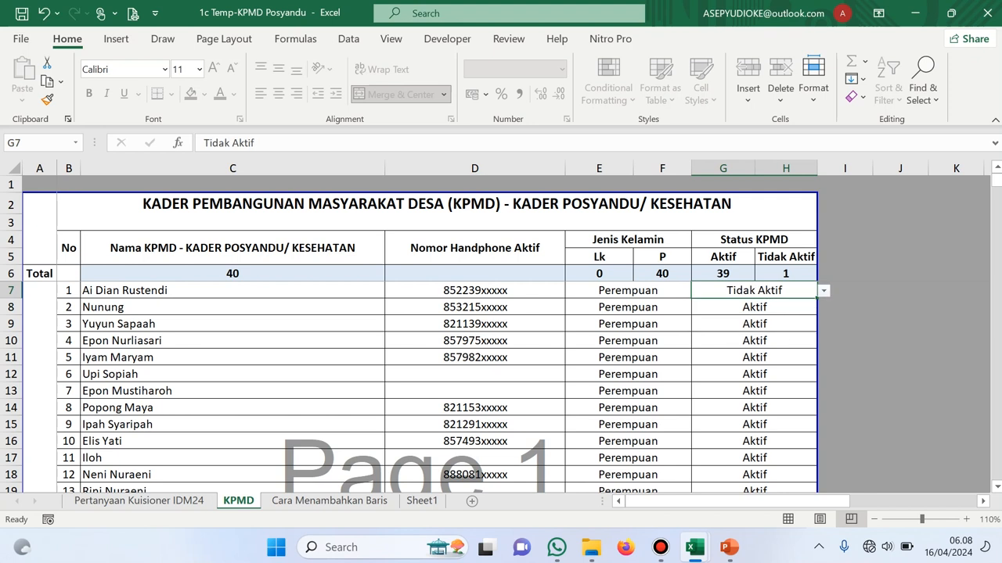
Glance at the row-adding instructions sheet, then return to the KPMD table and scroll down
key(ctrl+Page_Down)
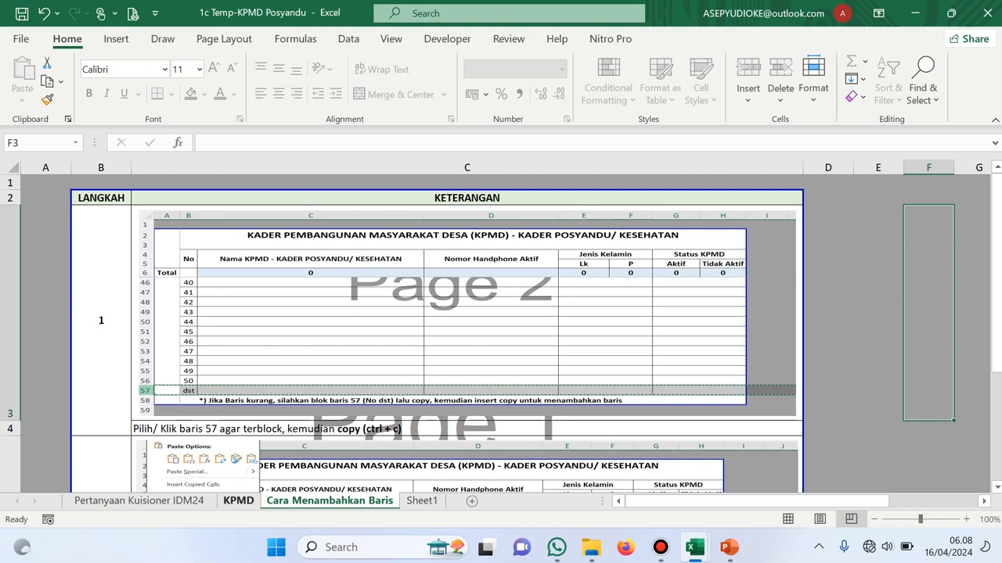
key(ctrl+Page_Up)
scroll(420, 388, down, 15)
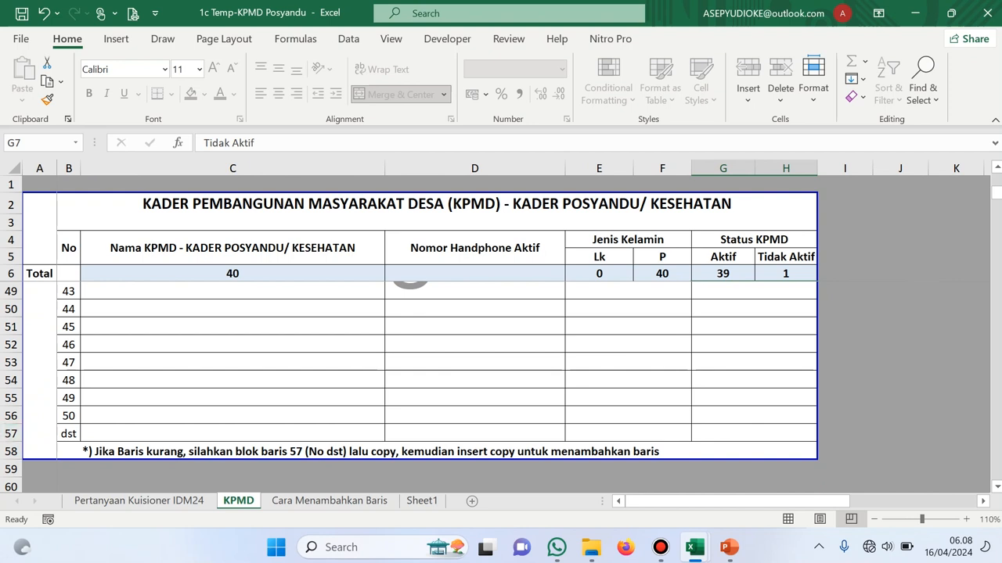
Switch to the 2c Temp-RT Belum Alir Listrik workbook and check the household count input in H5
click(694, 547)
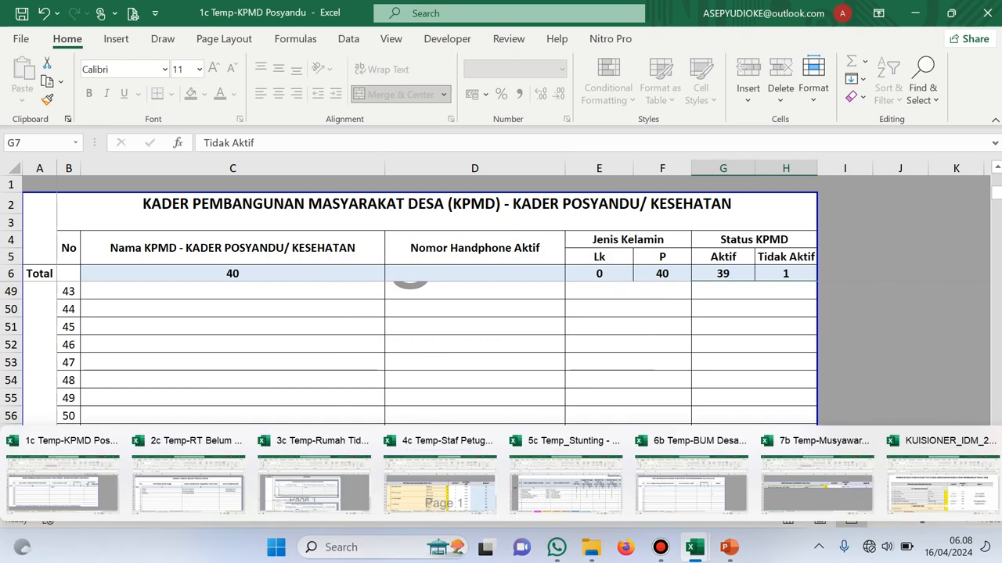
click(188, 513)
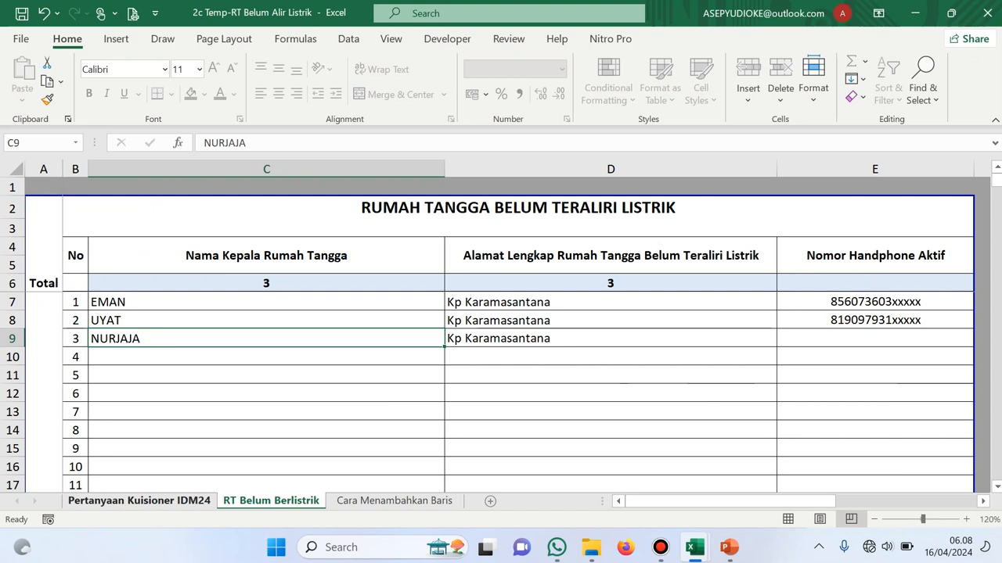
click(140, 501)
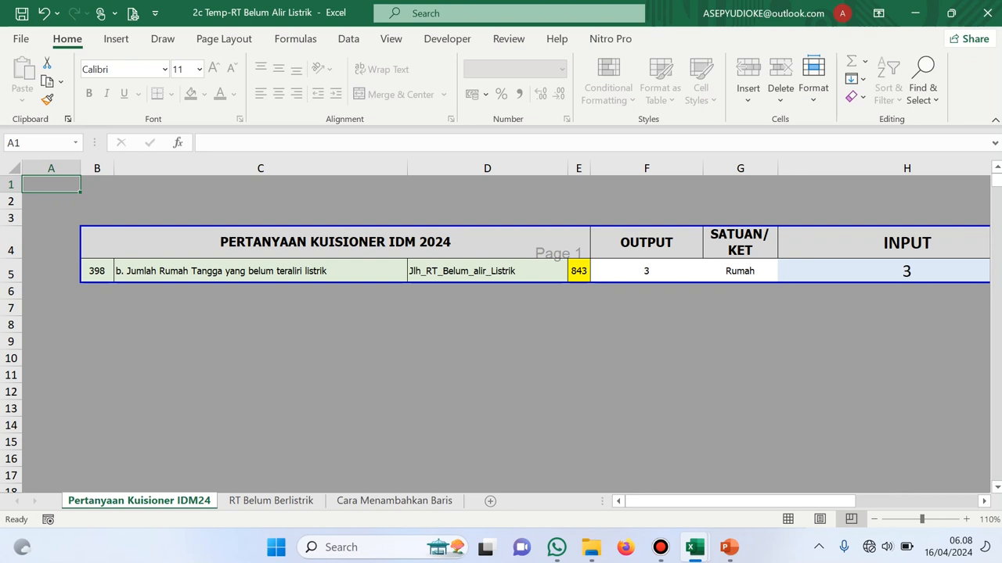
click(906, 271)
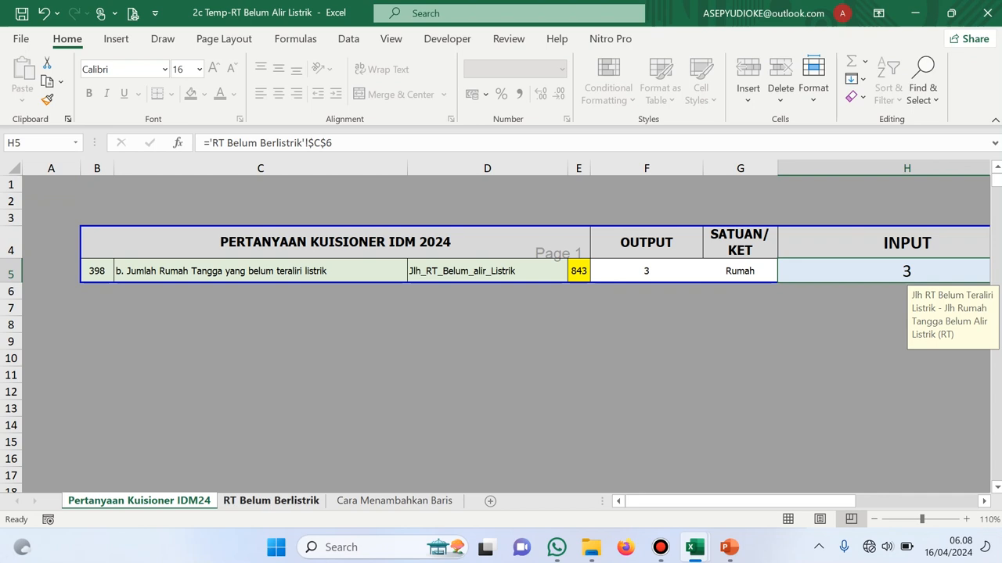
Review the RT Belum Berlistrik household list and the Cara Menambahkan Baris instructions
click(270, 501)
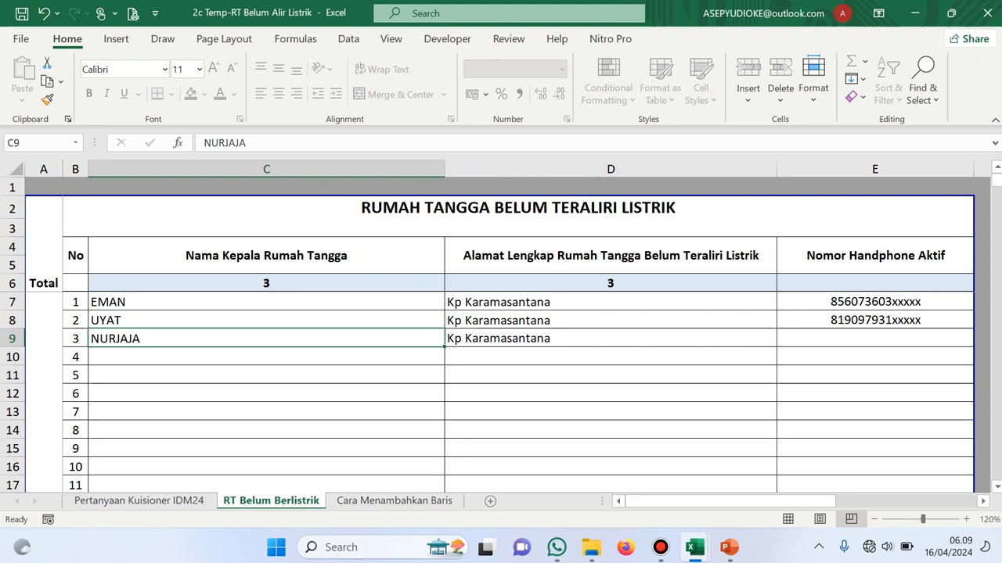
click(875, 301)
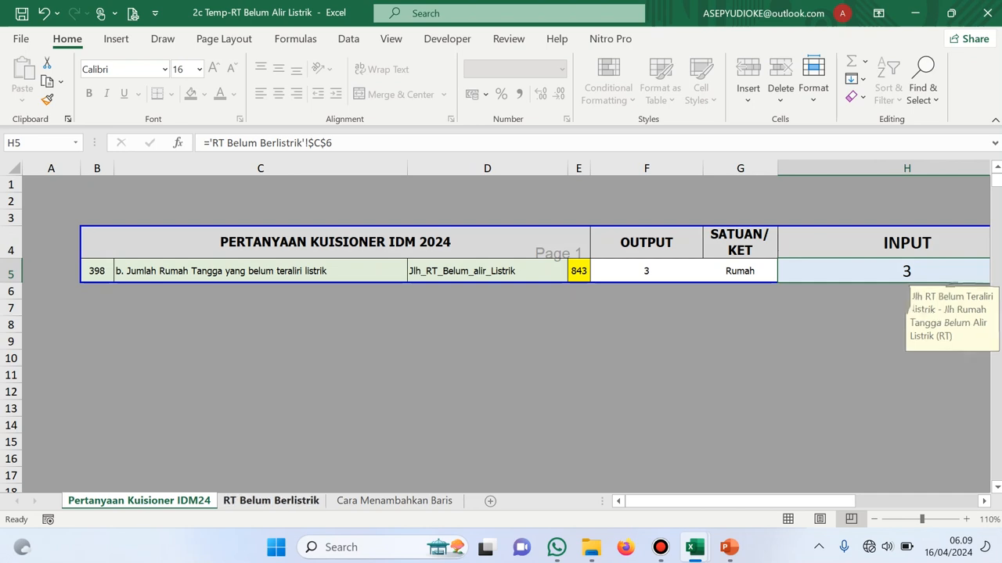
click(271, 501)
click(395, 501)
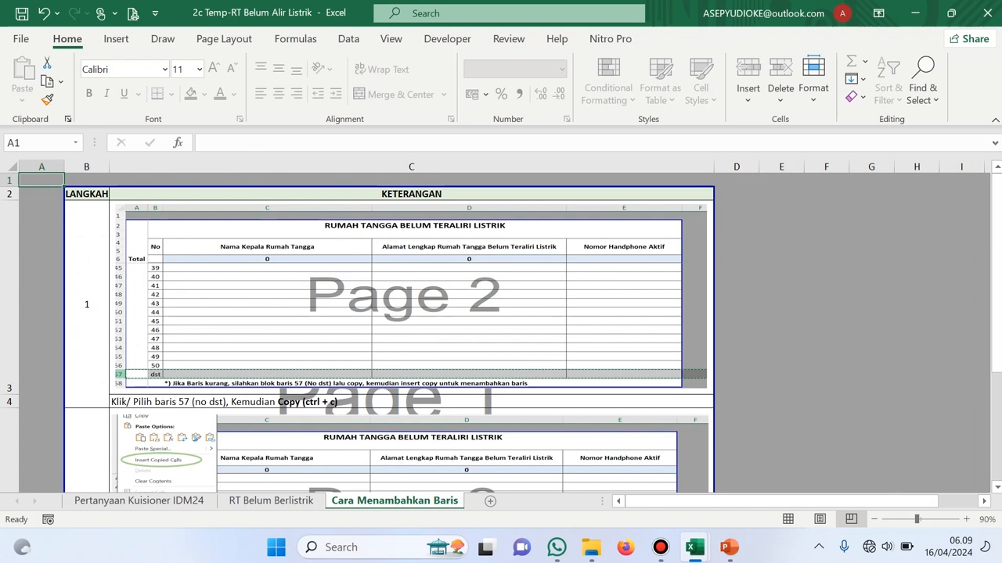
click(271, 501)
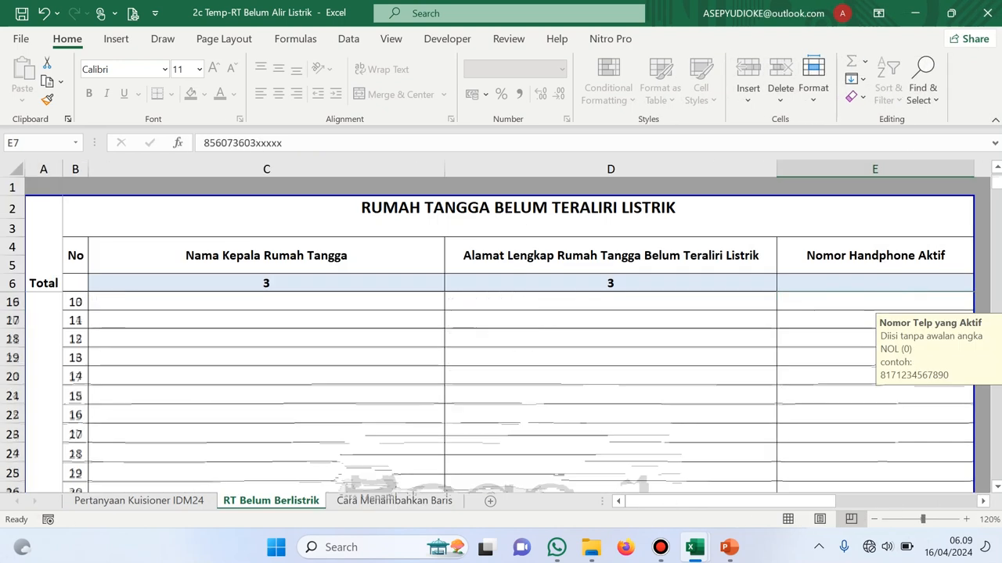
scroll(501, 392, down, 13)
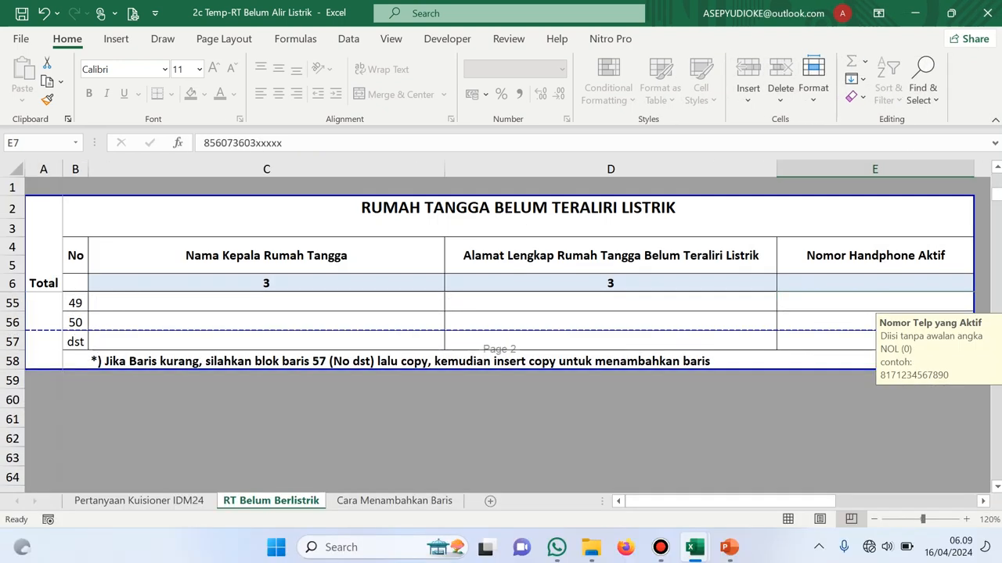
click(395, 501)
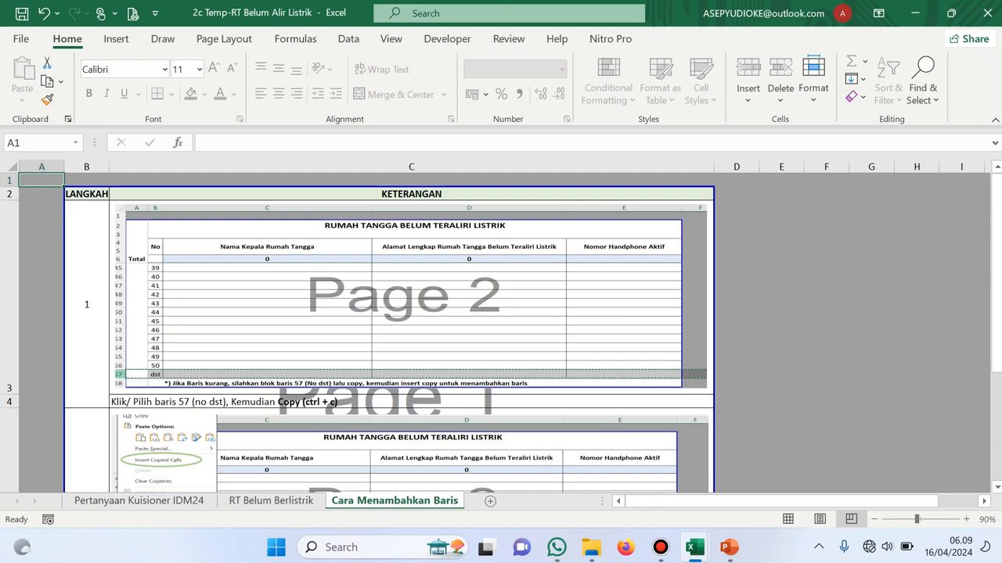
Switch to the 3c Temp-Rumah Tidak Layak Huni workbook and check the Rumah Layak Huni household entries
mouse_move(694, 548)
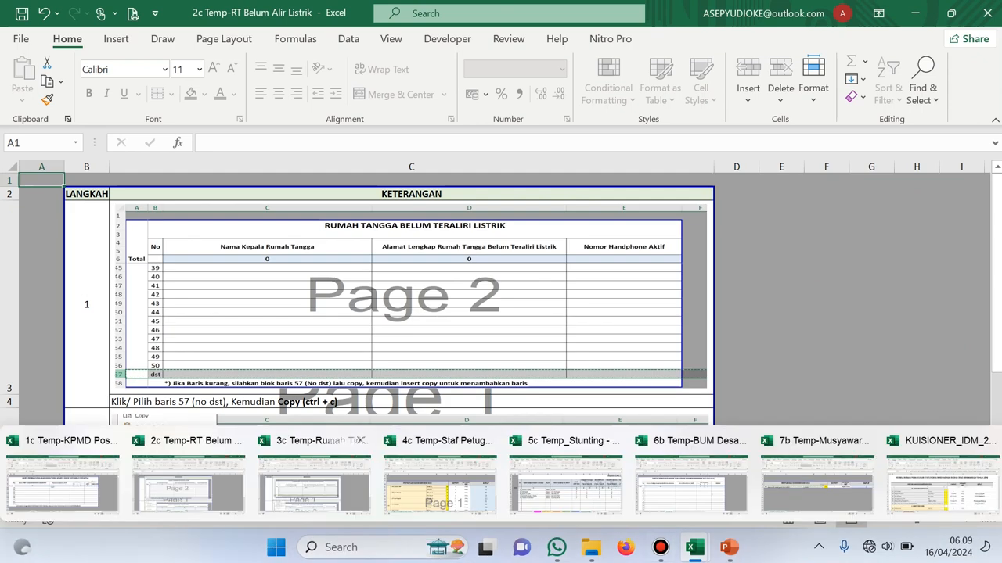
click(328, 473)
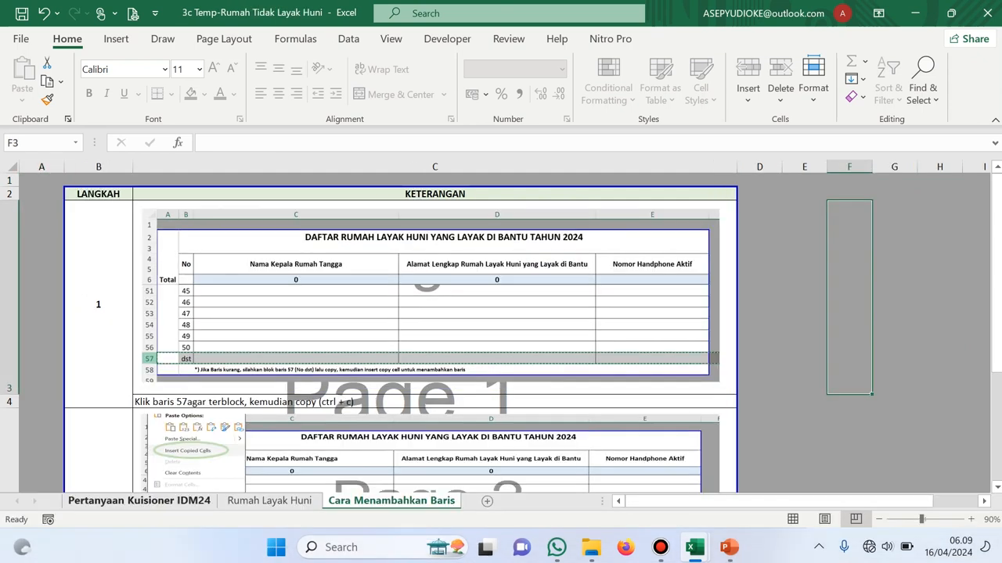
click(140, 500)
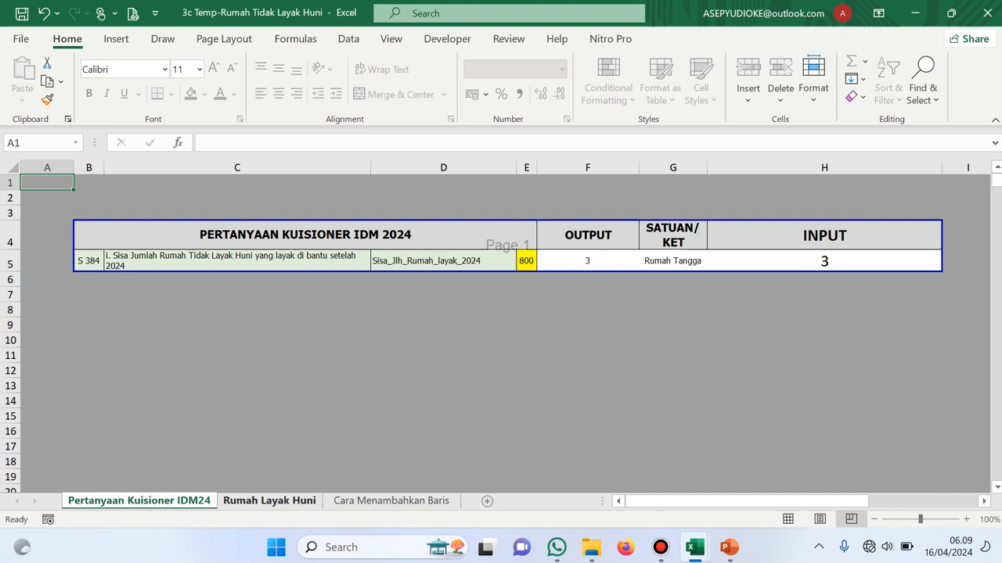
click(269, 501)
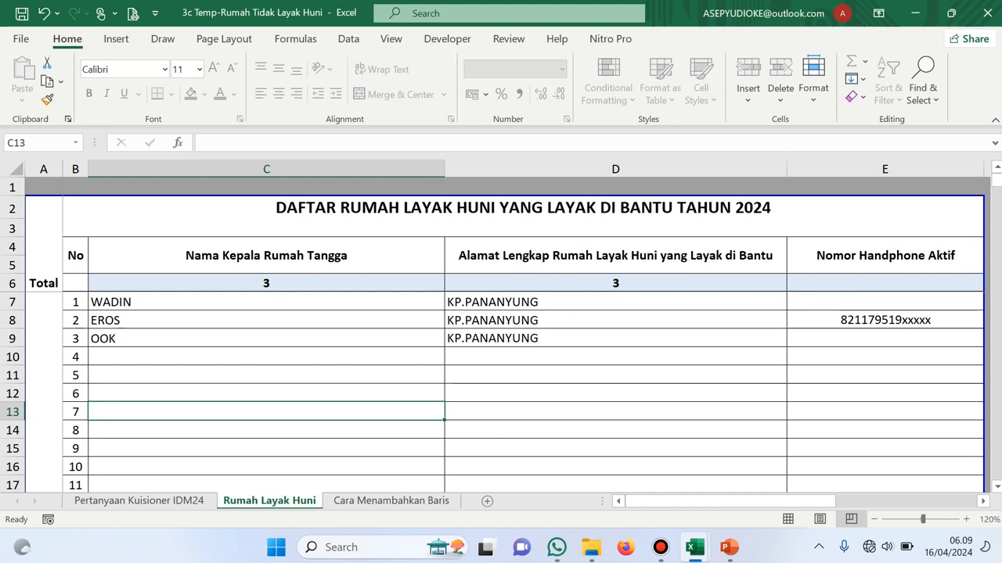
click(267, 302)
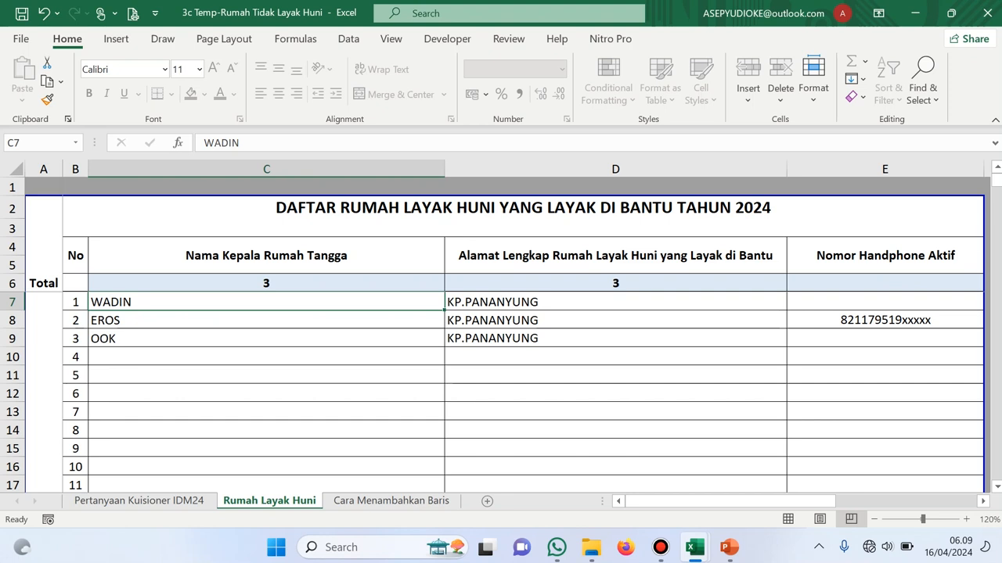
click(885, 302)
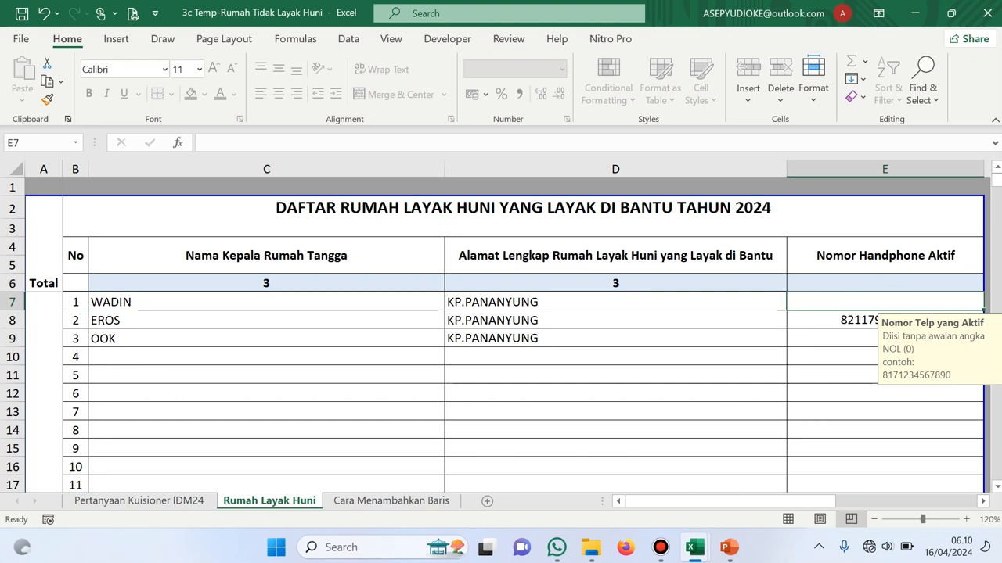
click(885, 339)
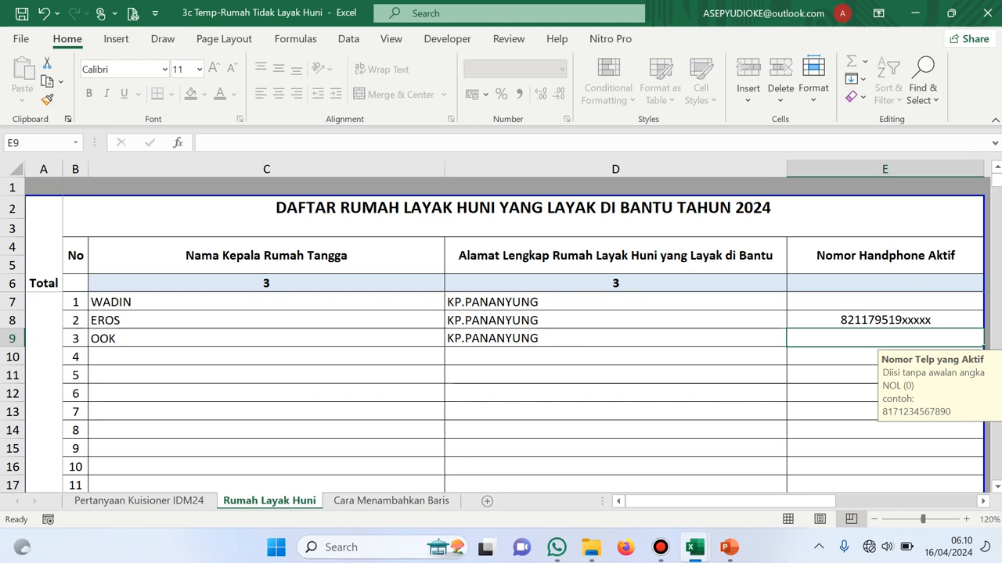
Check the housing input's source on the question sheet, then switch to the 4c Staf Petugas Desa workbook
click(139, 501)
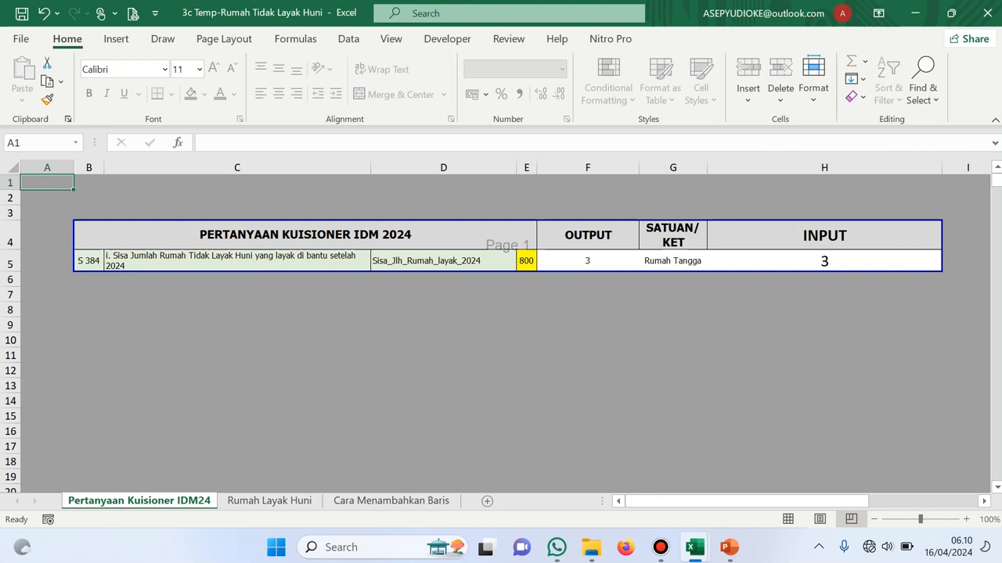
click(824, 261)
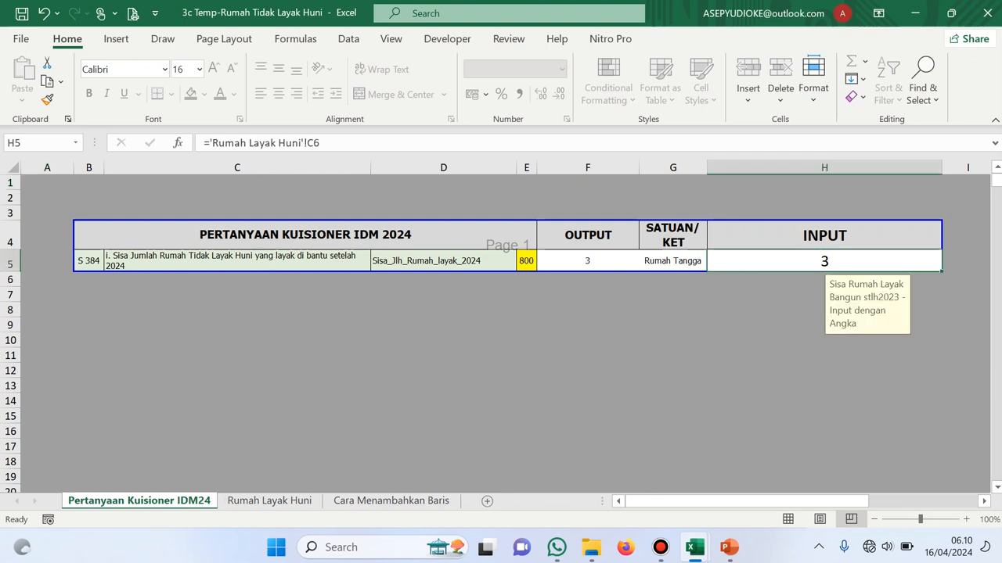
click(269, 501)
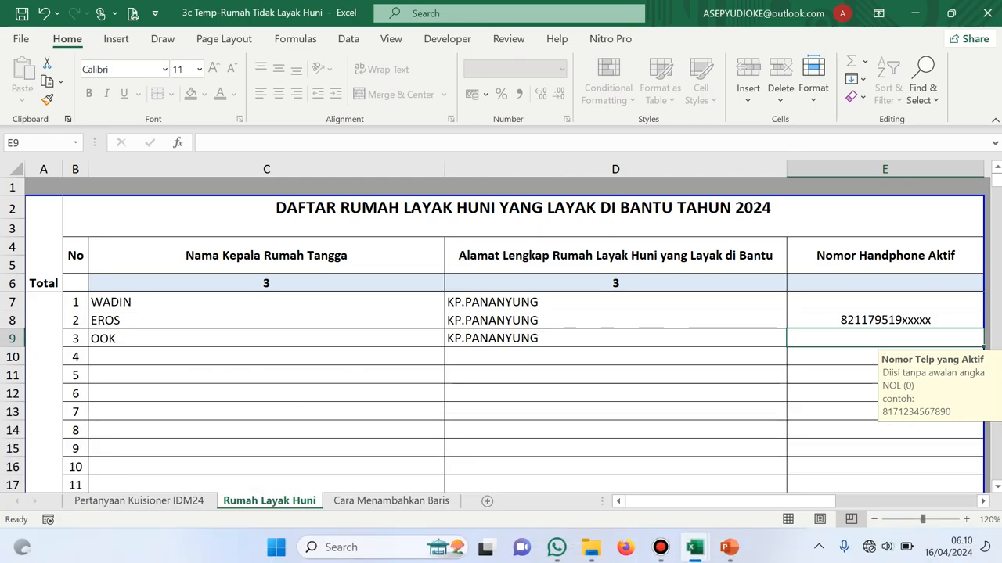
click(694, 547)
click(442, 473)
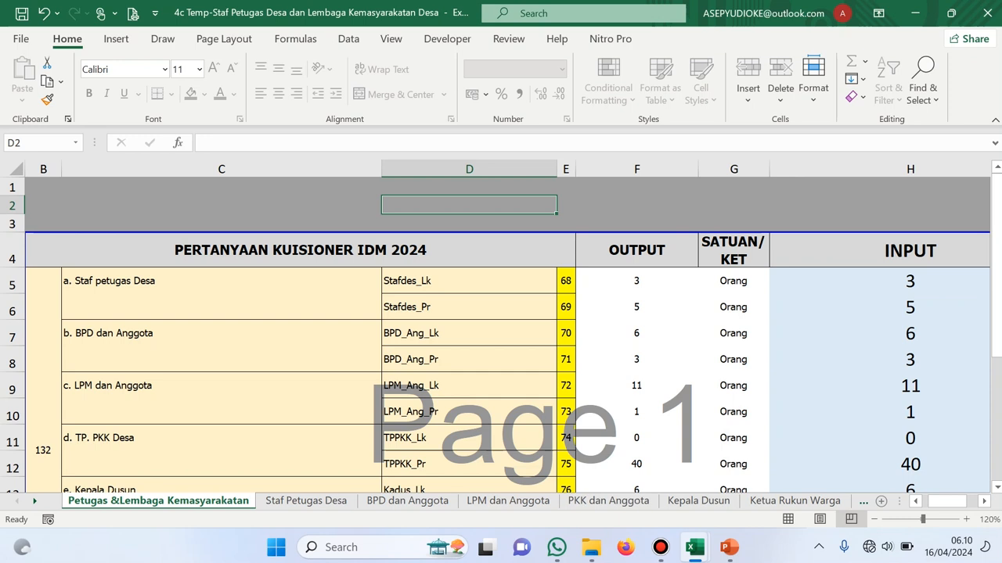
Check the first staff member's phone, gender choices and position, then return to Petugas &Lembaga Kemasyarakatan
click(305, 501)
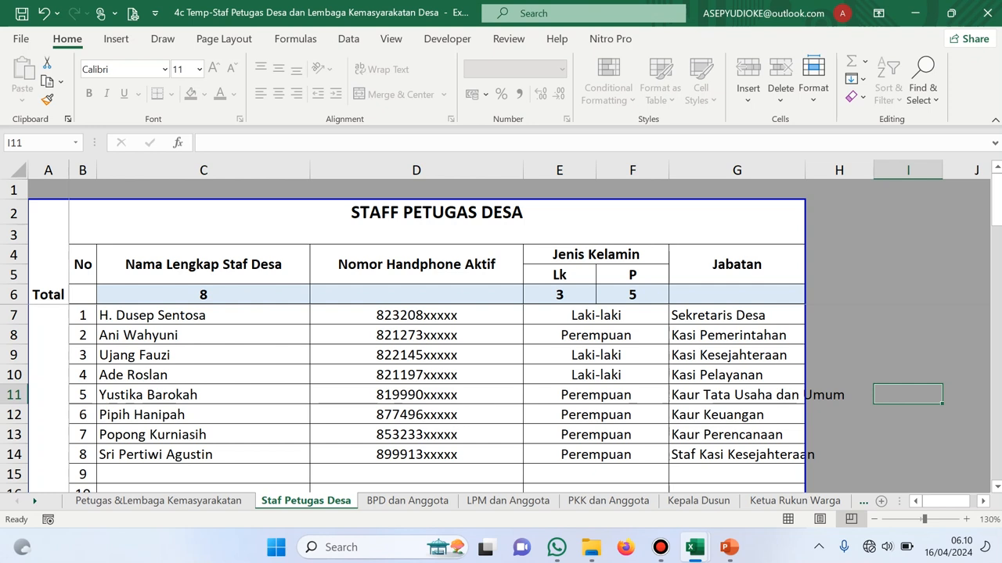
click(417, 316)
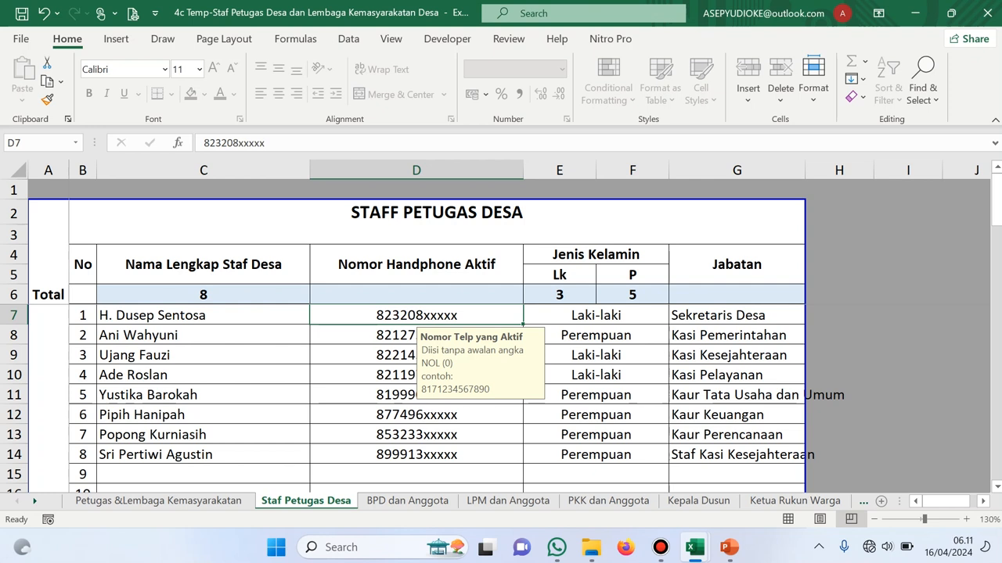
click(595, 316)
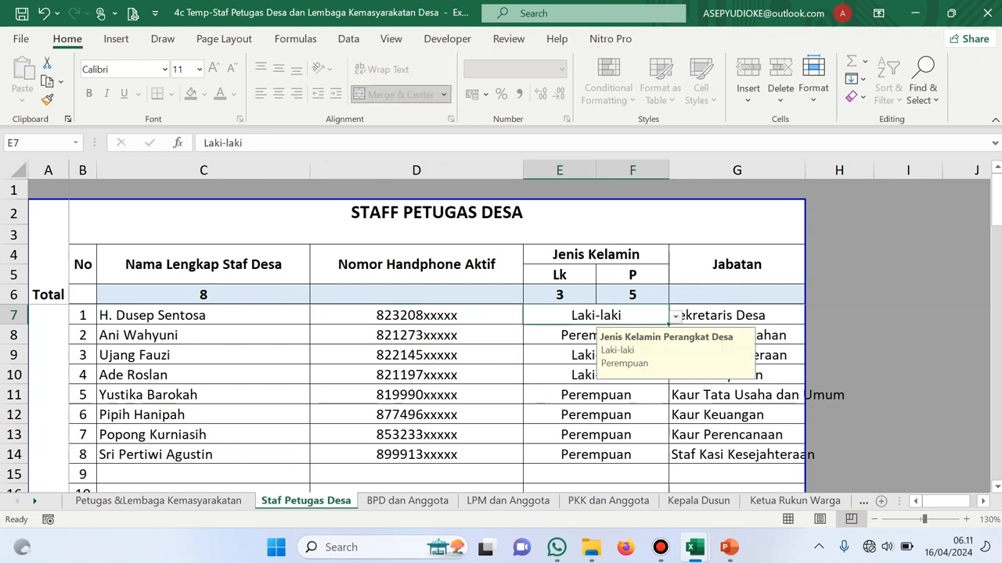
click(675, 317)
click(675, 317)
click(736, 315)
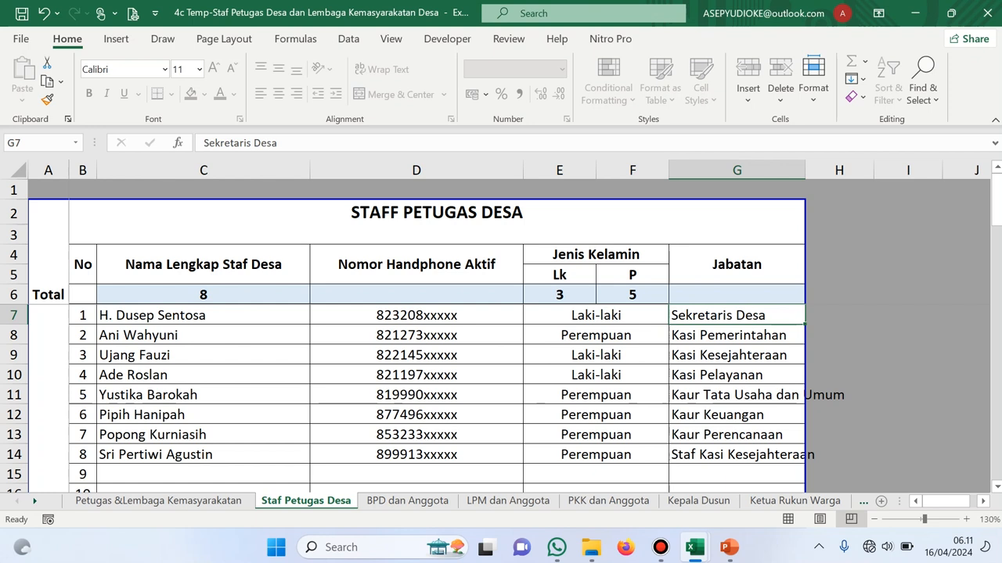
click(158, 501)
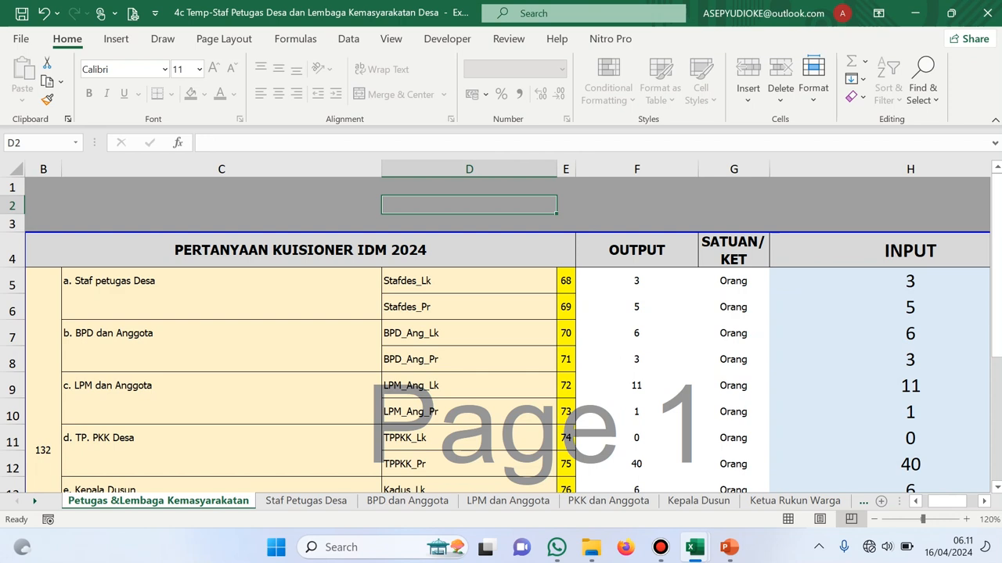
click(305, 501)
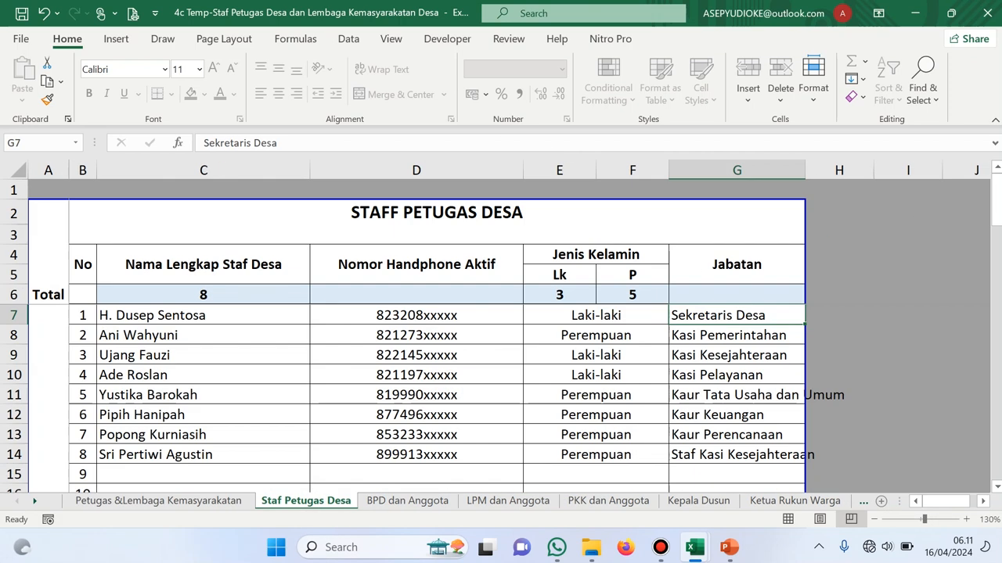
click(560, 295)
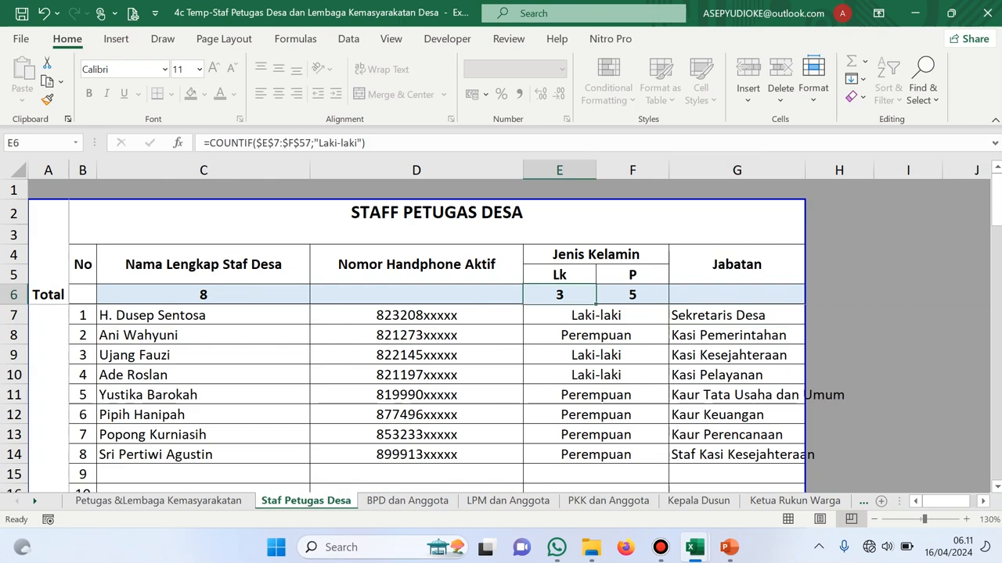
click(632, 295)
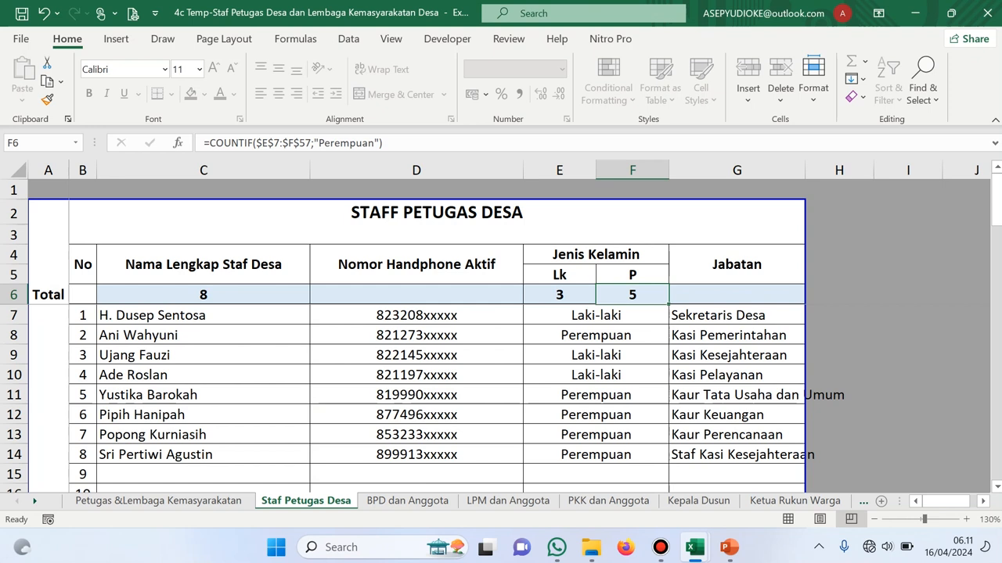
click(407, 501)
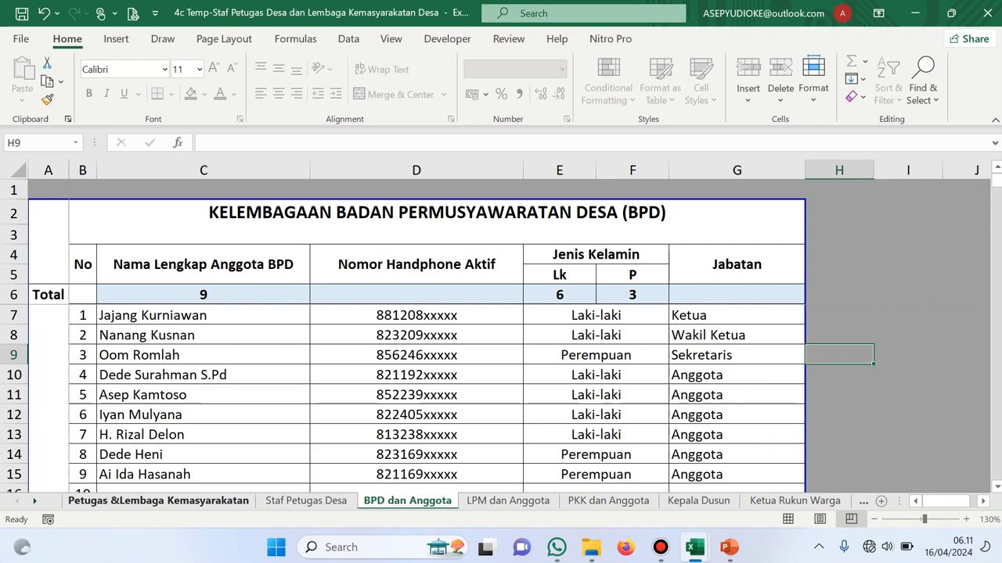
click(158, 501)
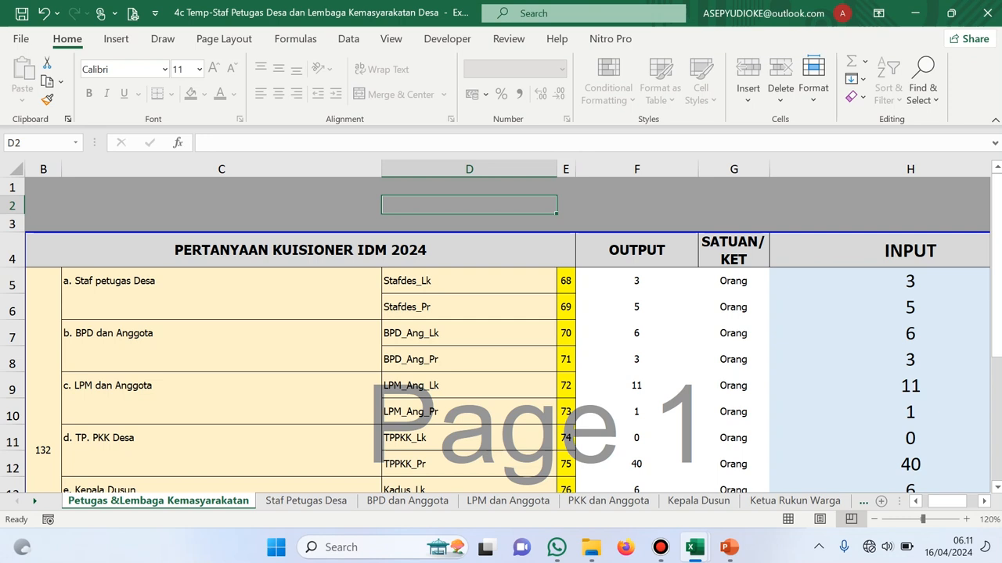
click(508, 501)
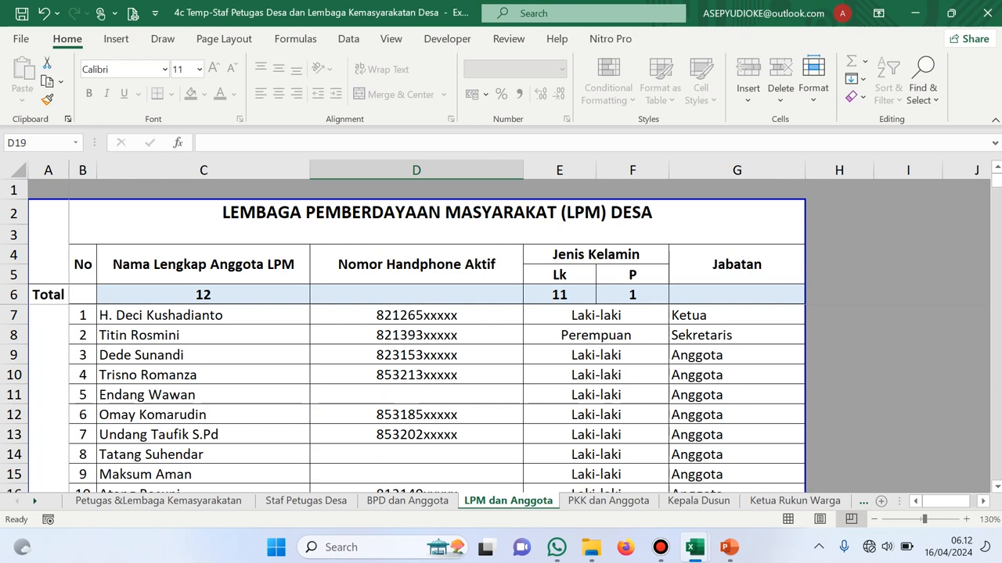
click(737, 315)
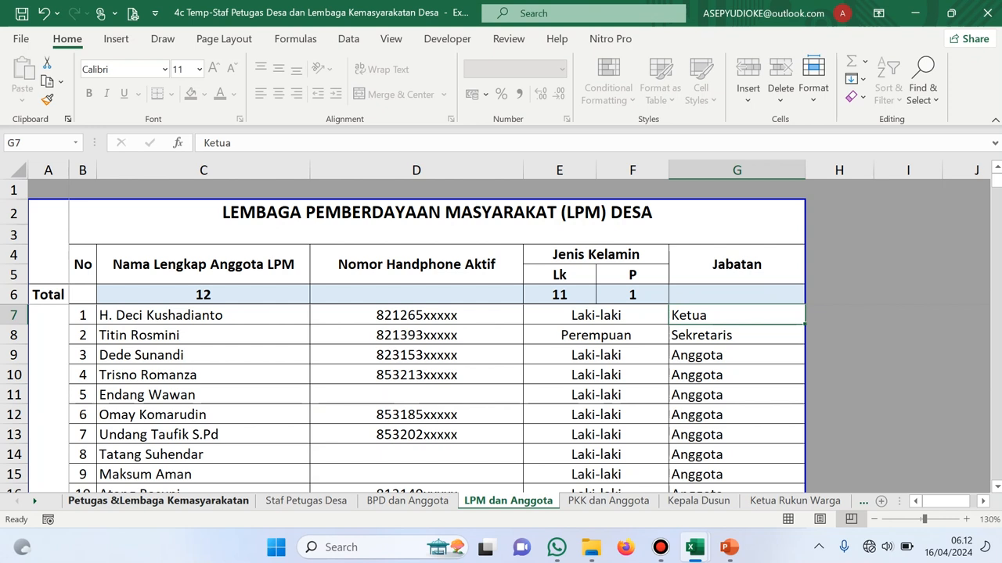
click(158, 501)
scroll(501, 329, down, 2)
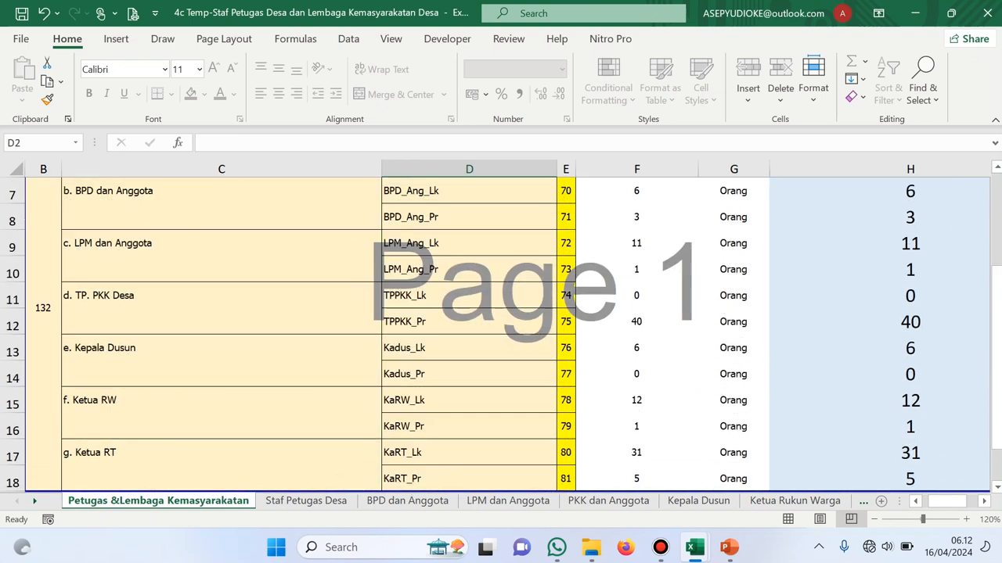
click(910, 244)
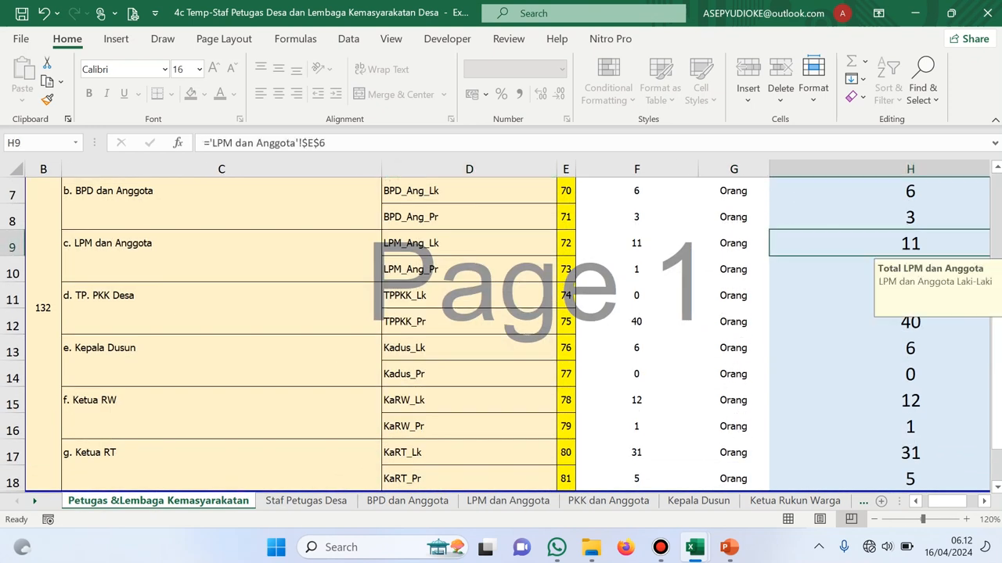
click(910, 269)
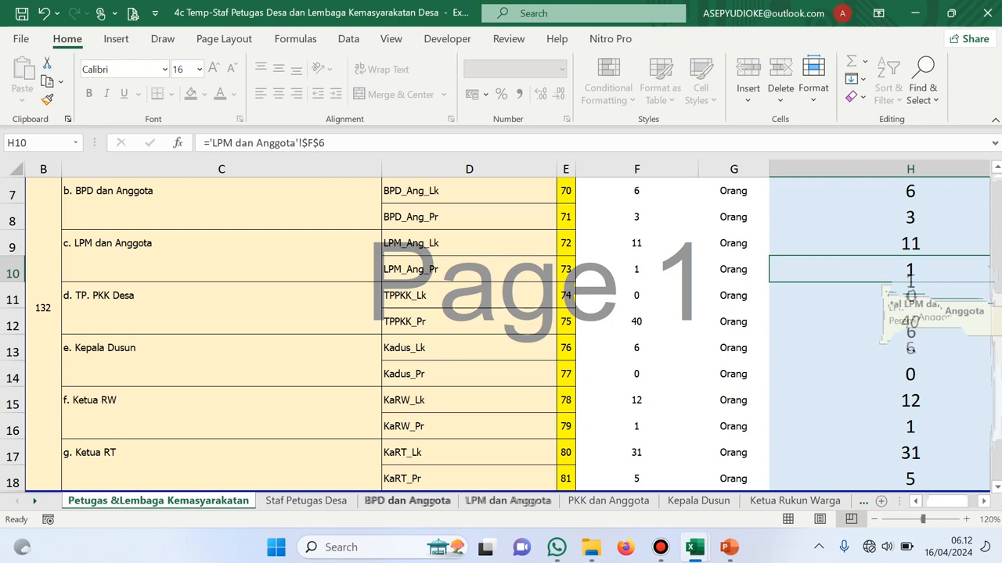
click(508, 501)
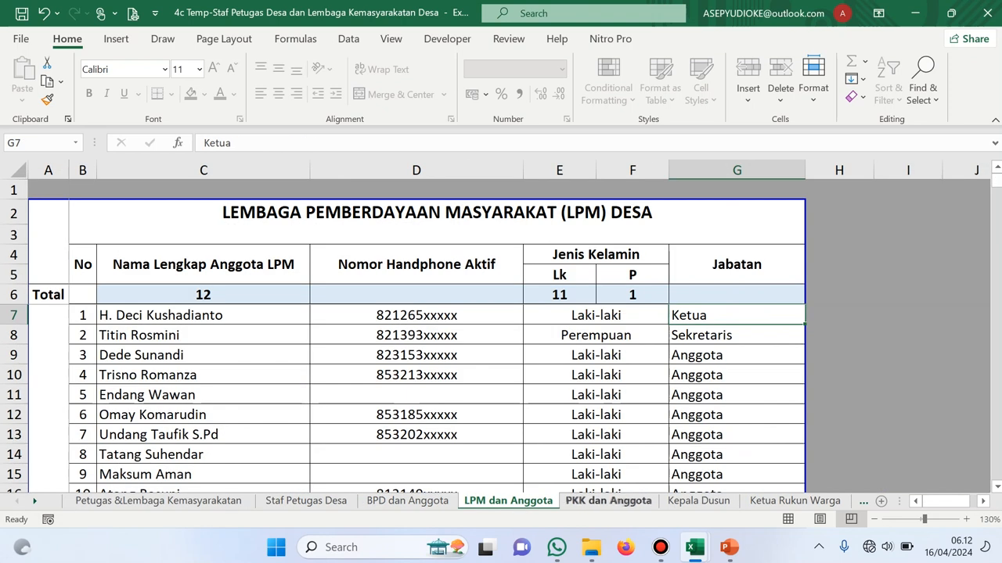
click(608, 500)
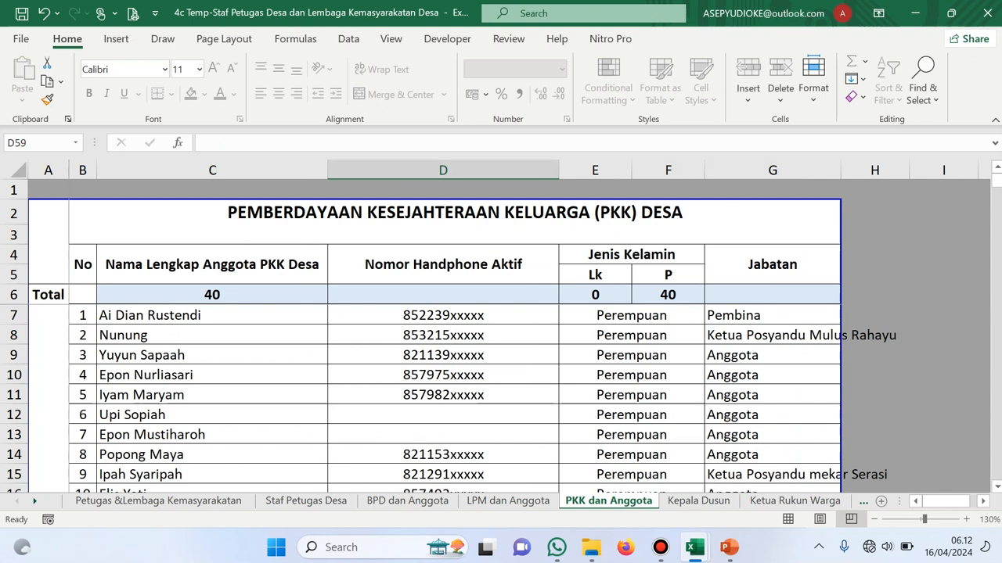
click(158, 500)
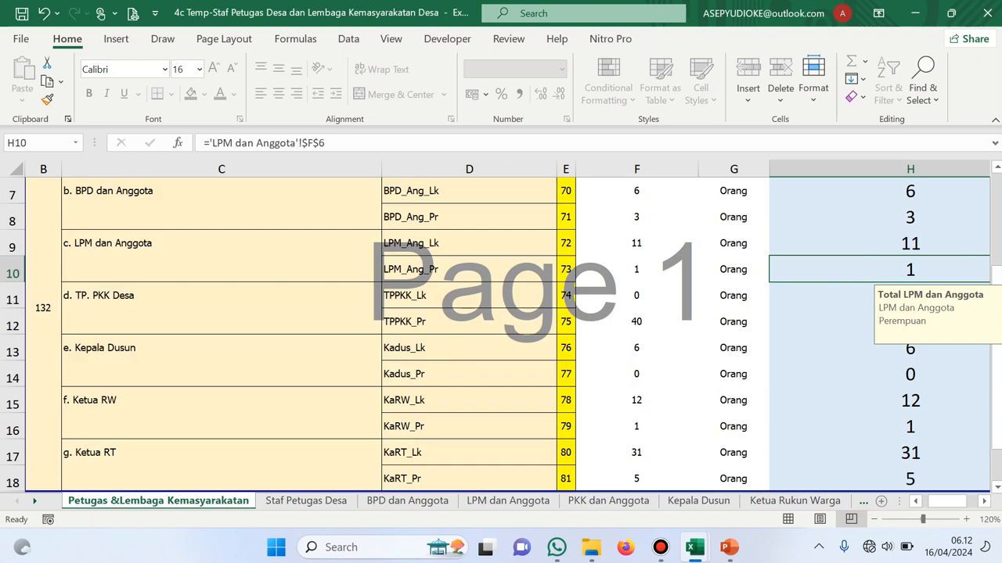
click(910, 322)
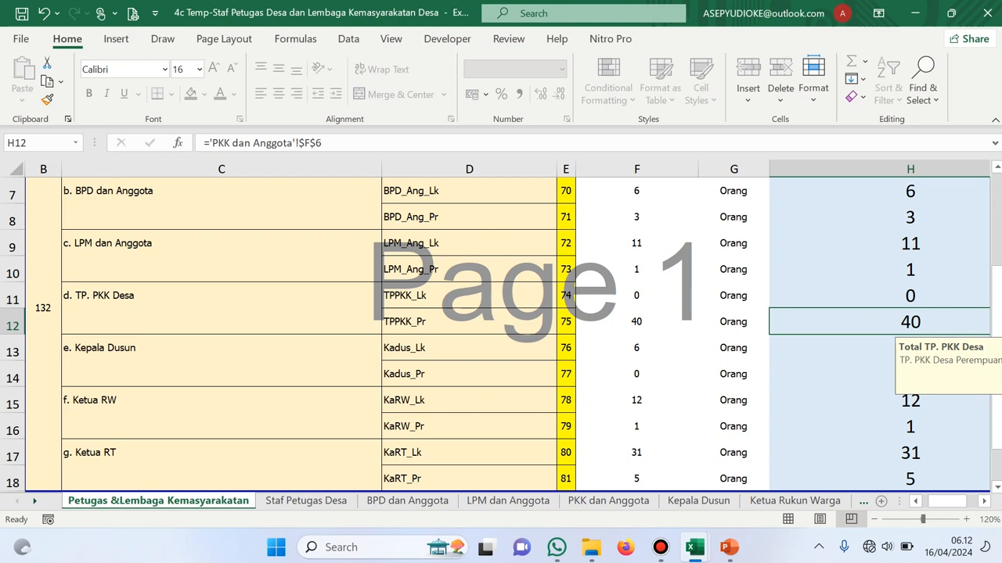
click(845, 296)
click(845, 322)
click(699, 500)
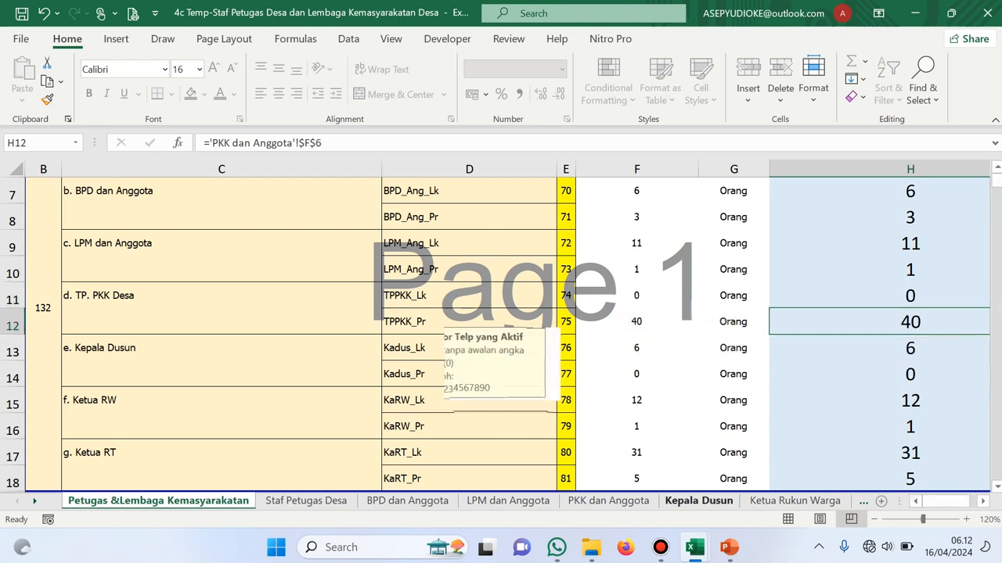
click(443, 455)
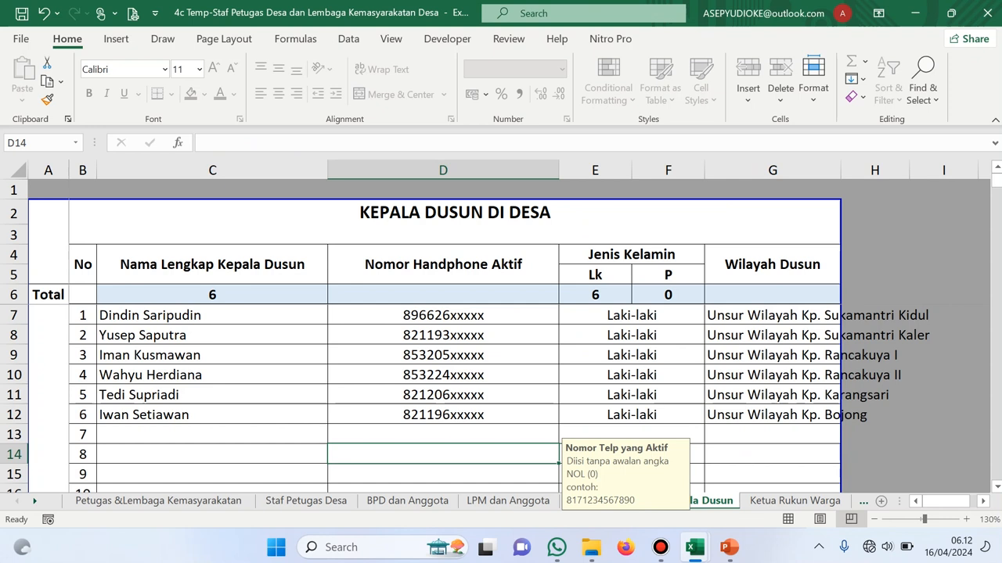
click(773, 316)
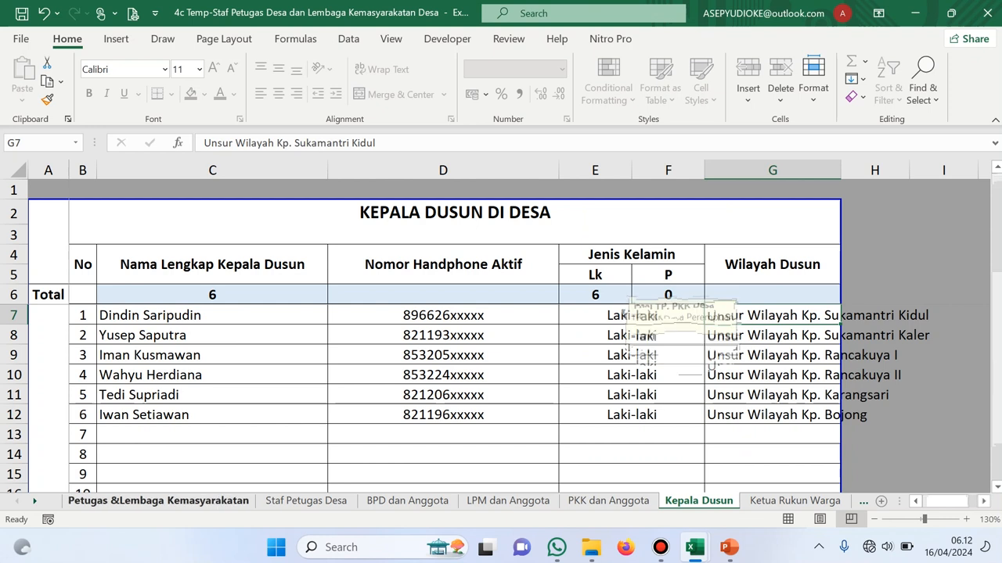
click(158, 501)
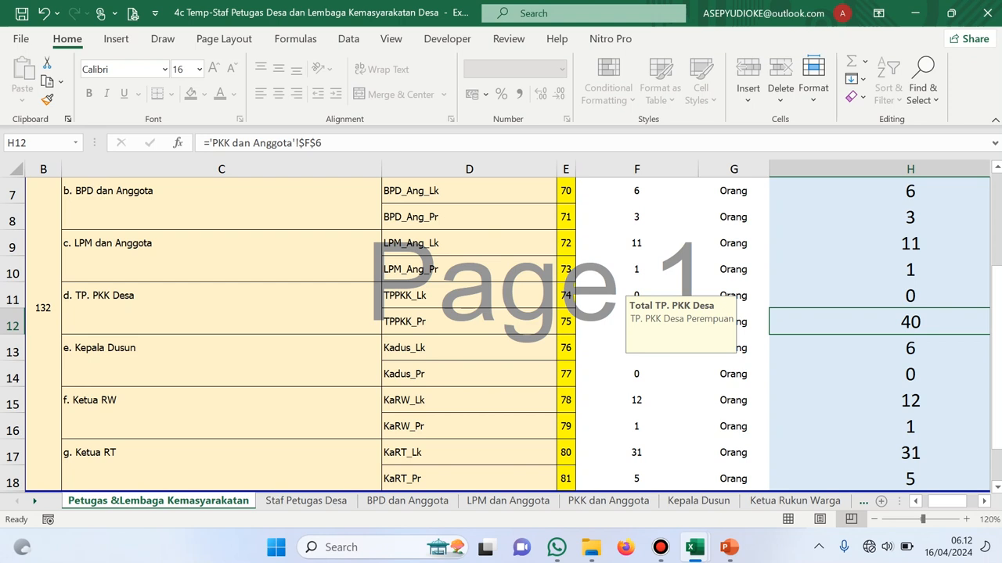
Confirm the linked Ketua RW totals of 12 Lk and 1 Pr in H15 and H16
click(794, 501)
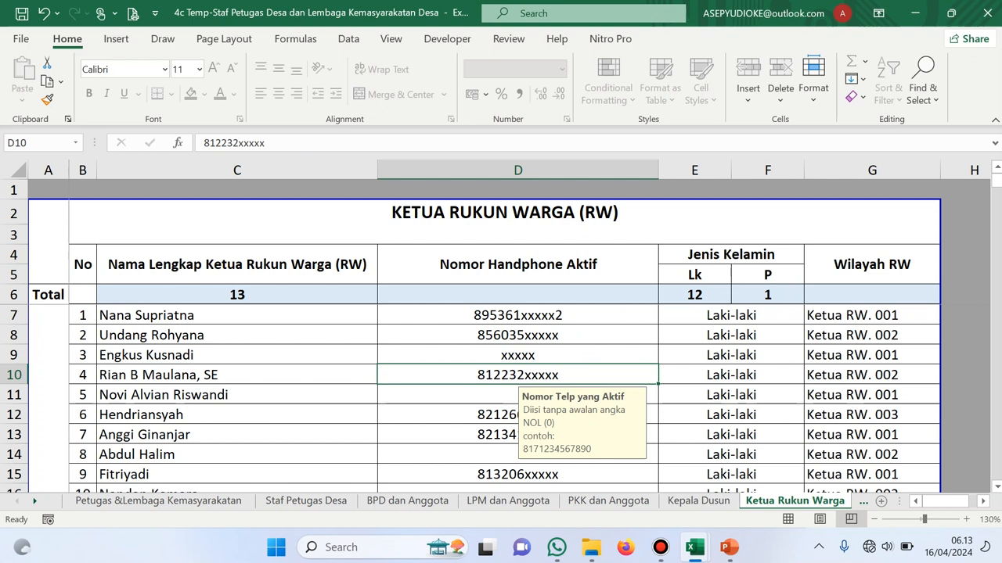
click(158, 501)
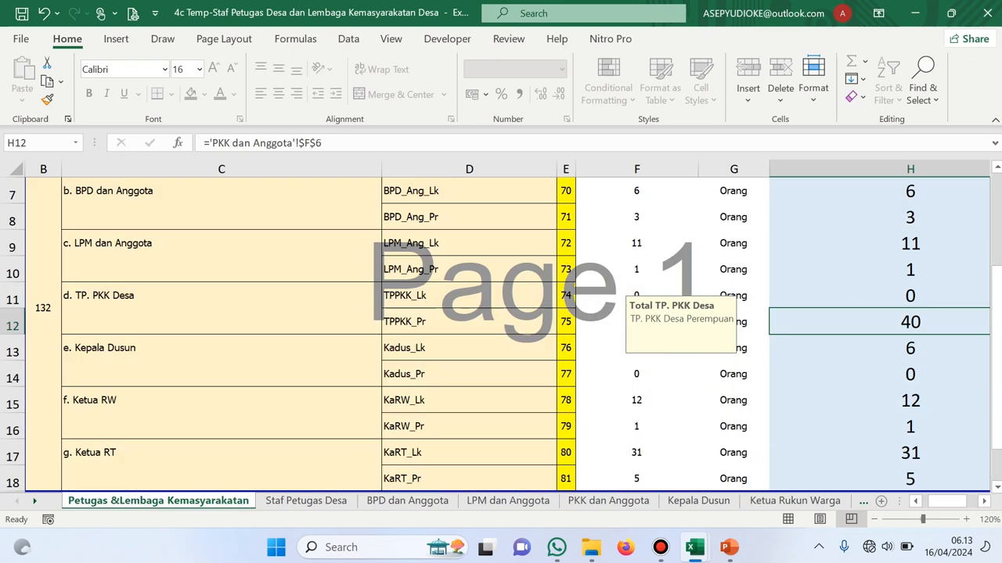
click(910, 400)
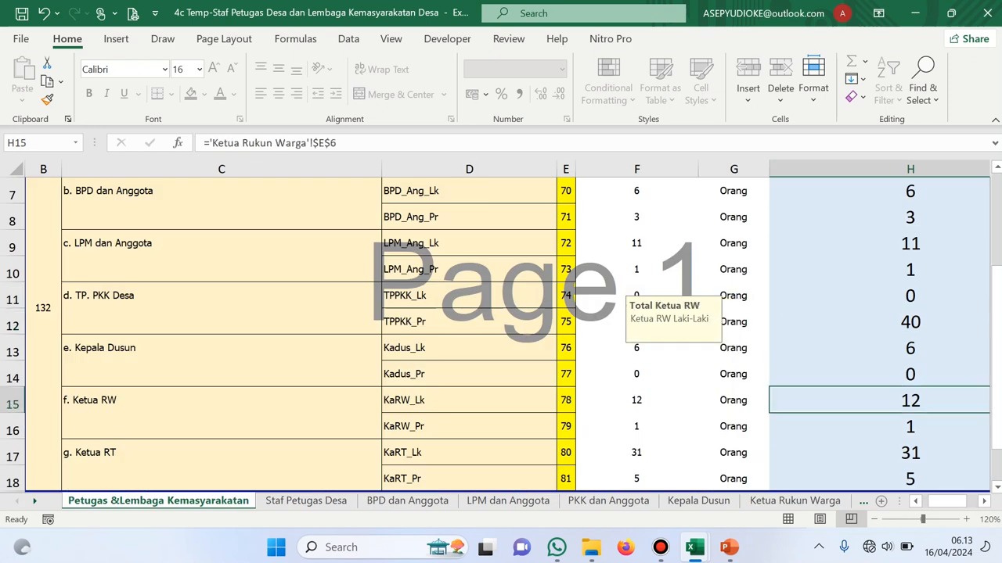
click(910, 426)
scroll(742, 384, down, 1)
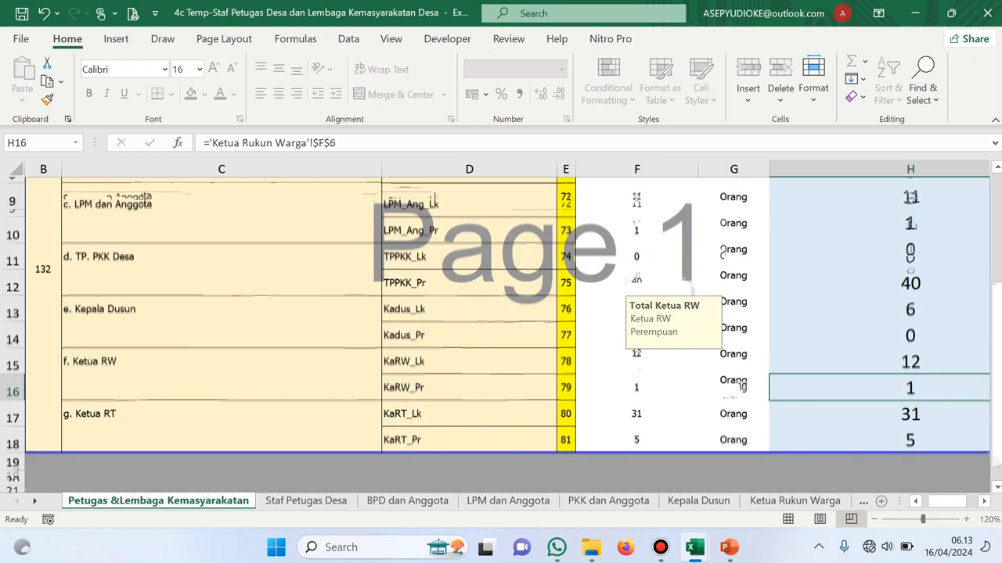
Compare the Ketua Rukun Tetangga sheet with the linked Ketua RT counts of 31 Lk and 5 Pr
click(794, 501)
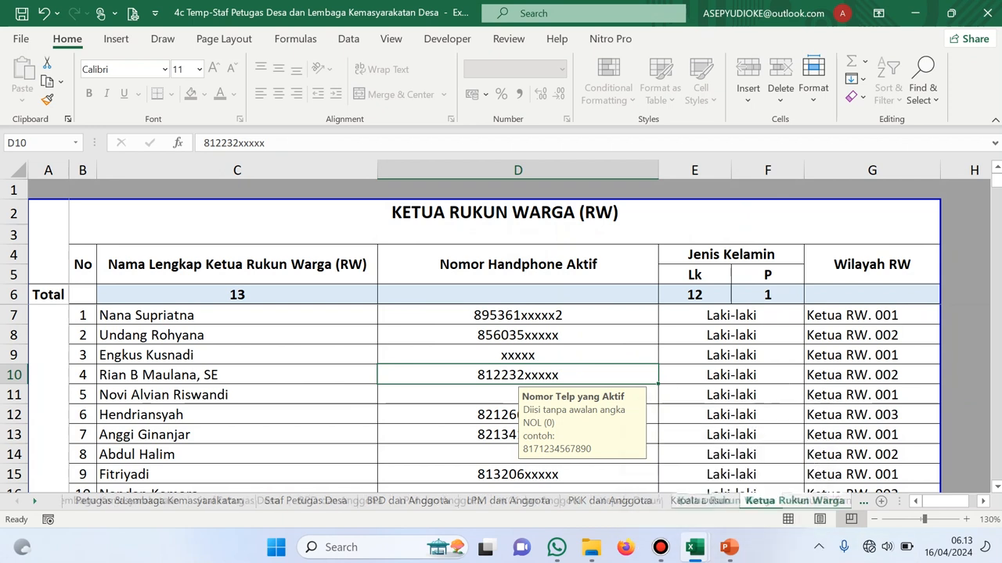
click(863, 502)
click(720, 501)
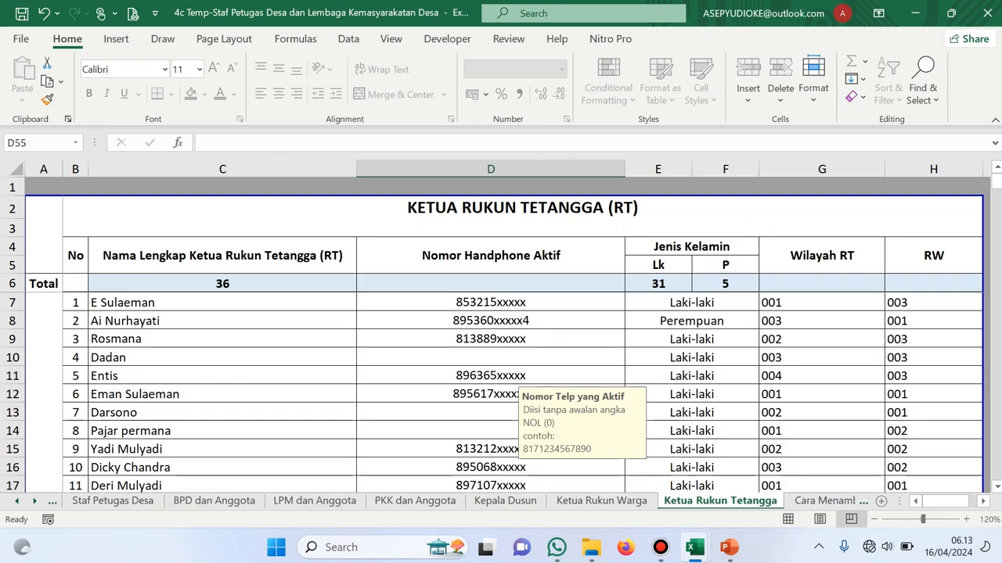
scroll(501, 391, down, 10)
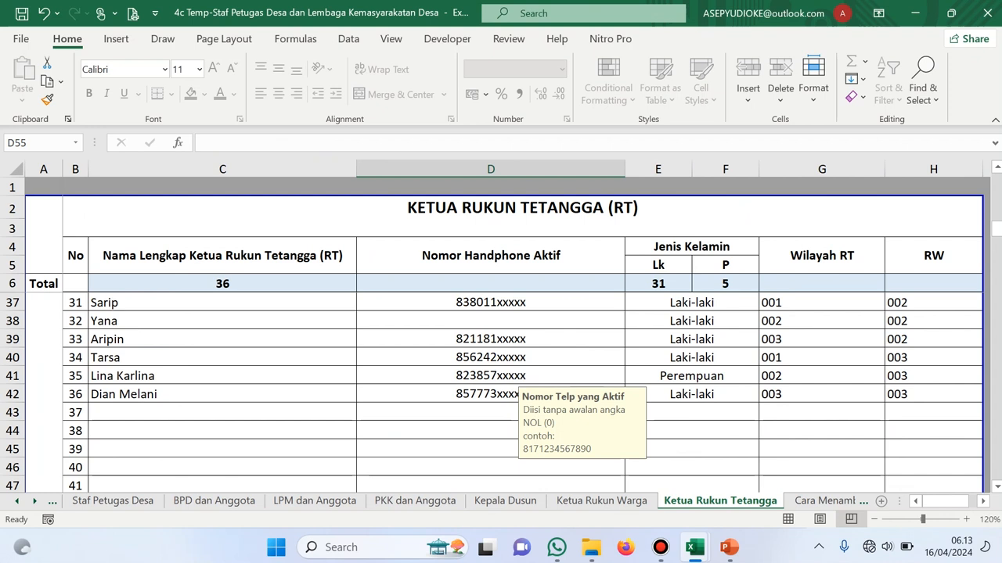
scroll(501, 392, up, 10)
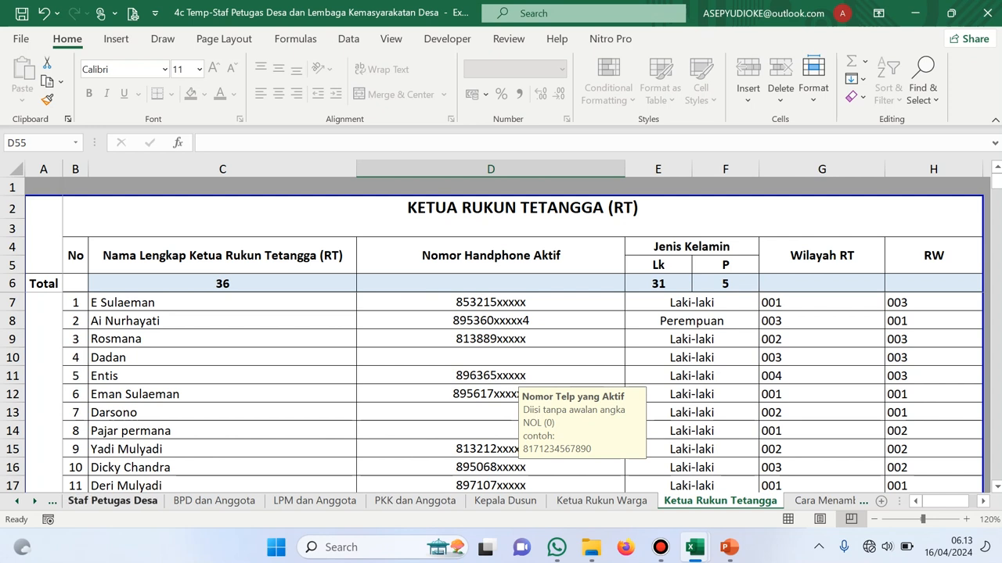
click(17, 500)
click(141, 501)
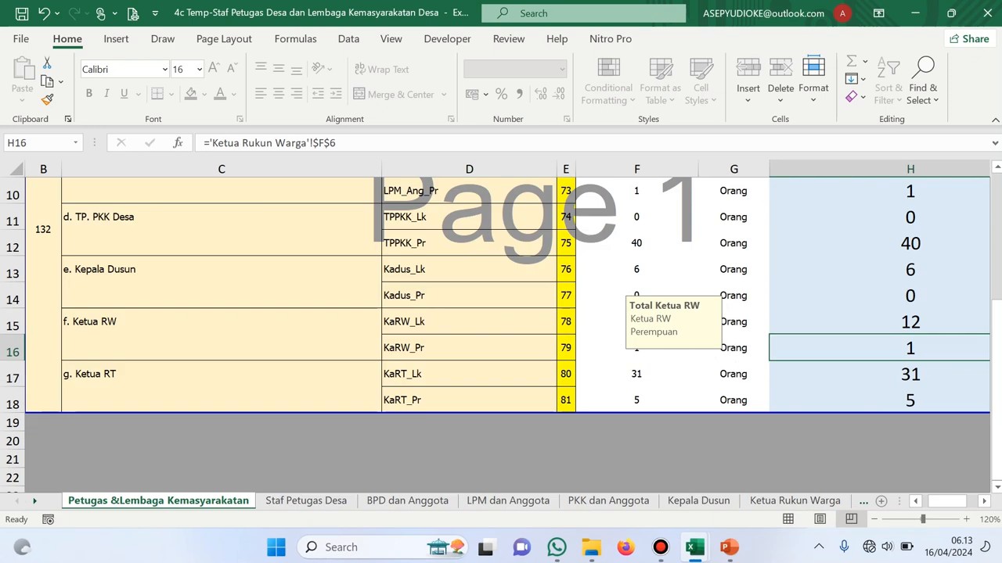
click(910, 400)
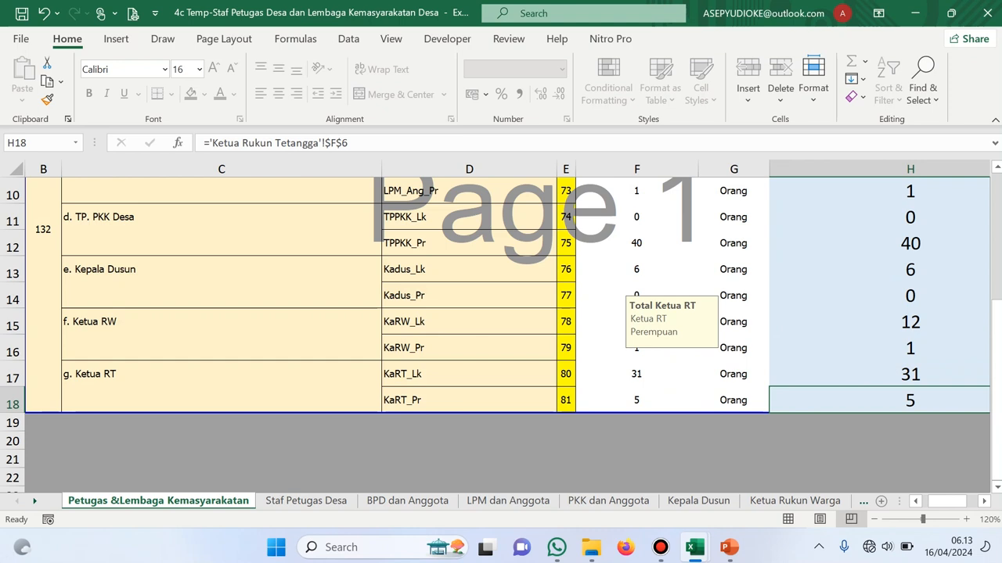
In 5c Temp_Stunting, open Pertanyaan Kuisioner IDM24 at the top and check the Total Remaja Putri link in H7
mouse_move(694, 547)
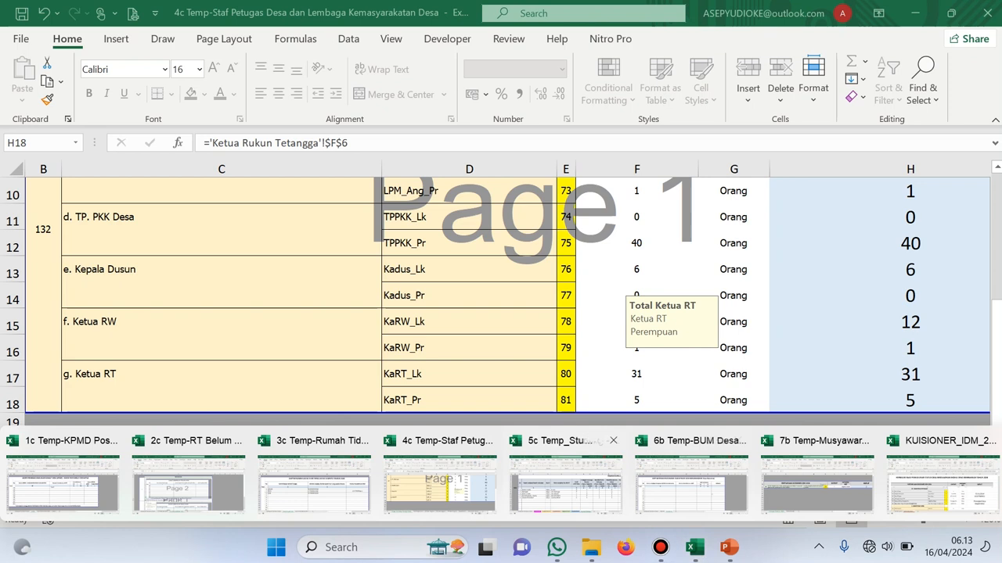
click(565, 479)
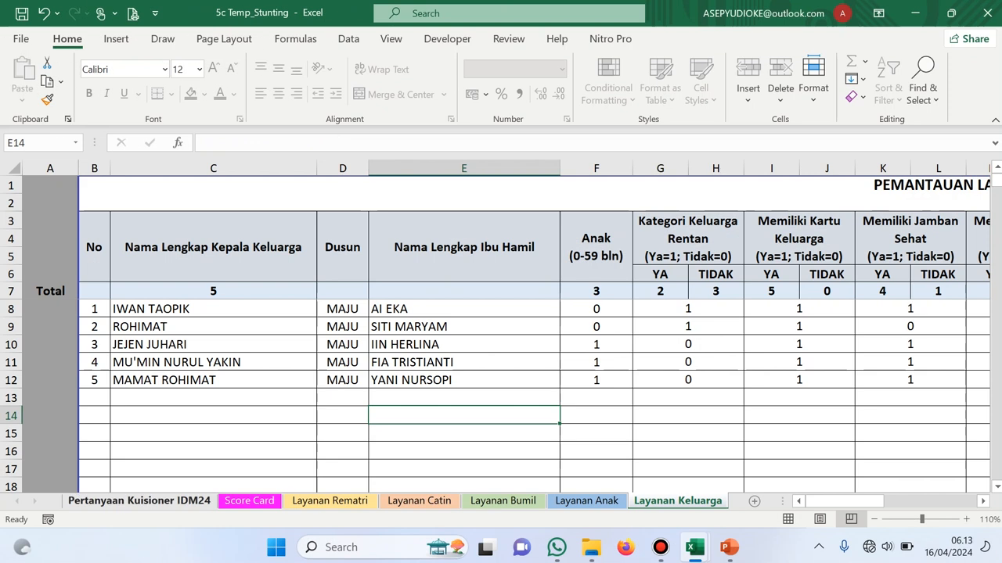
click(140, 500)
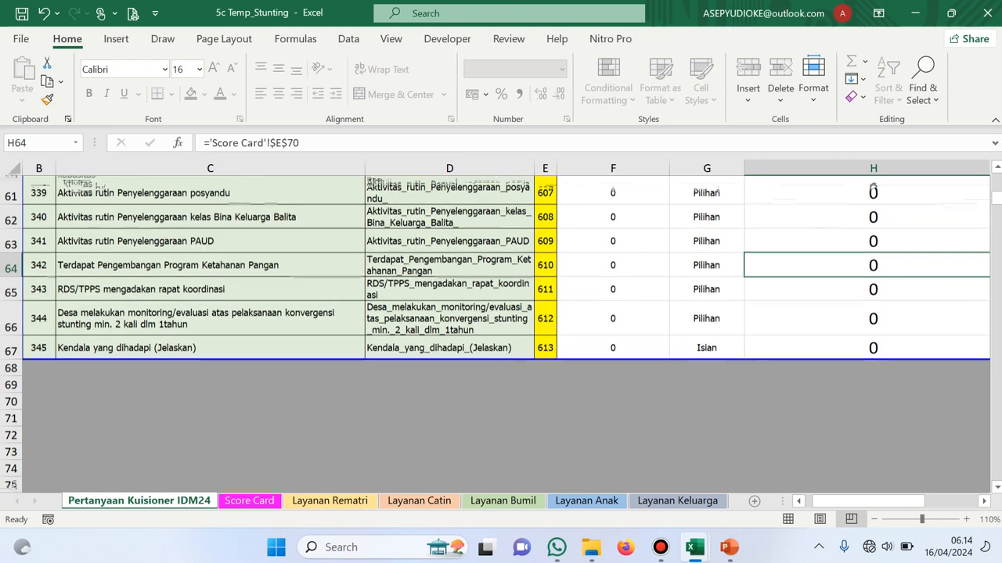
scroll(500, 328, up, 4)
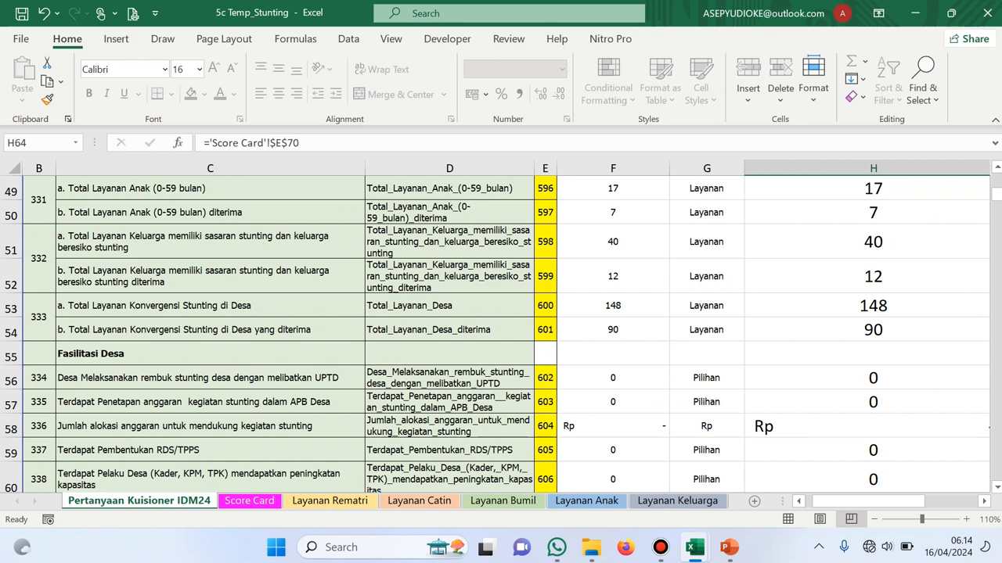
scroll(501, 329, up, 13)
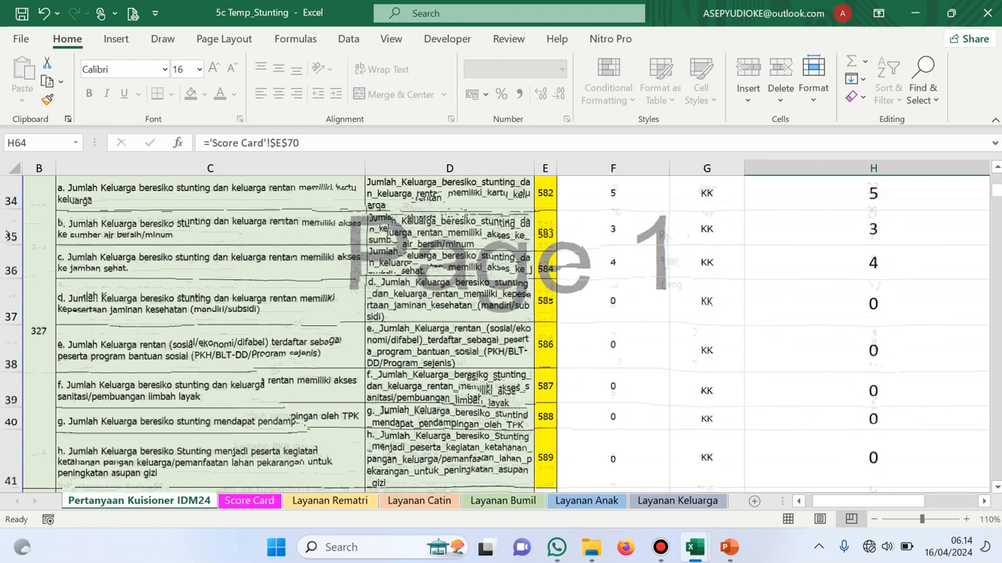
scroll(501, 329, up, 3)
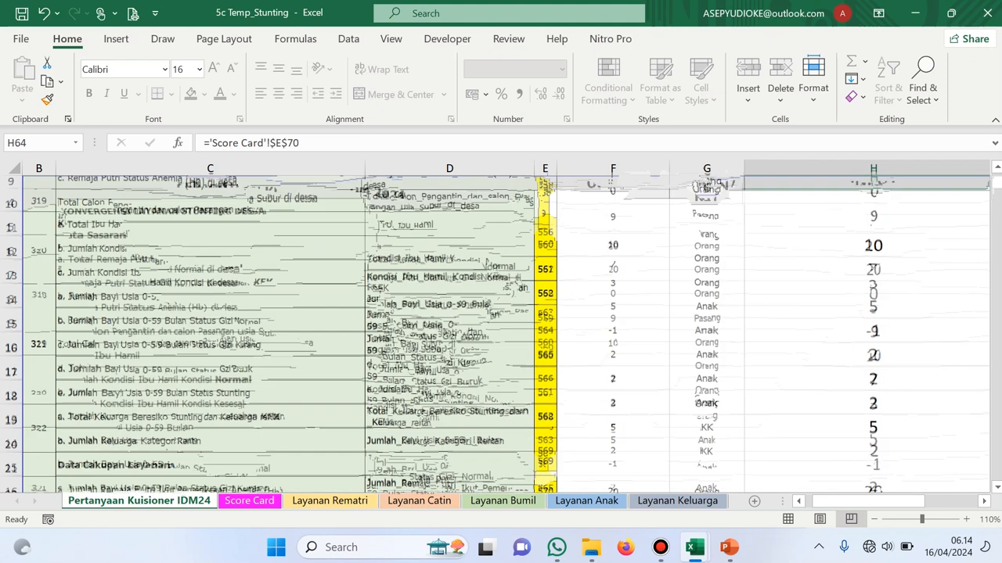
click(873, 319)
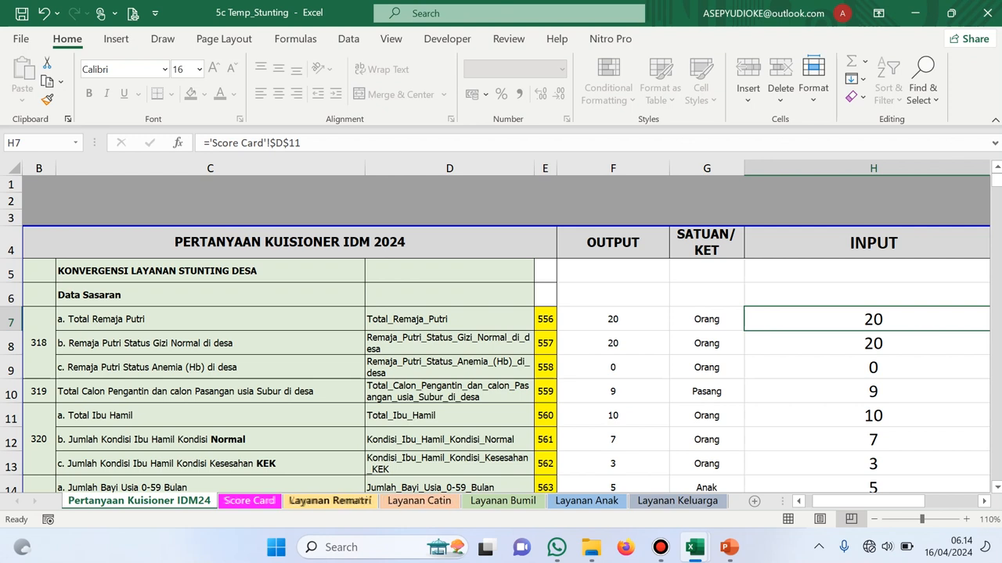
Scroll through the Score Card, check the first Fasilitasi Desa answer in E62, then go to Layanan Rematri
click(249, 501)
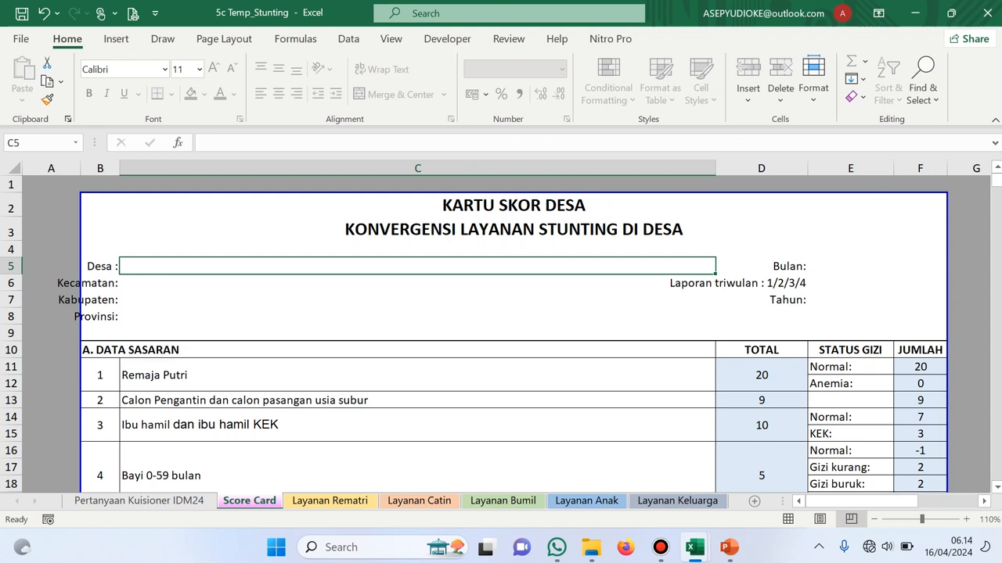
scroll(500, 337, down, 2)
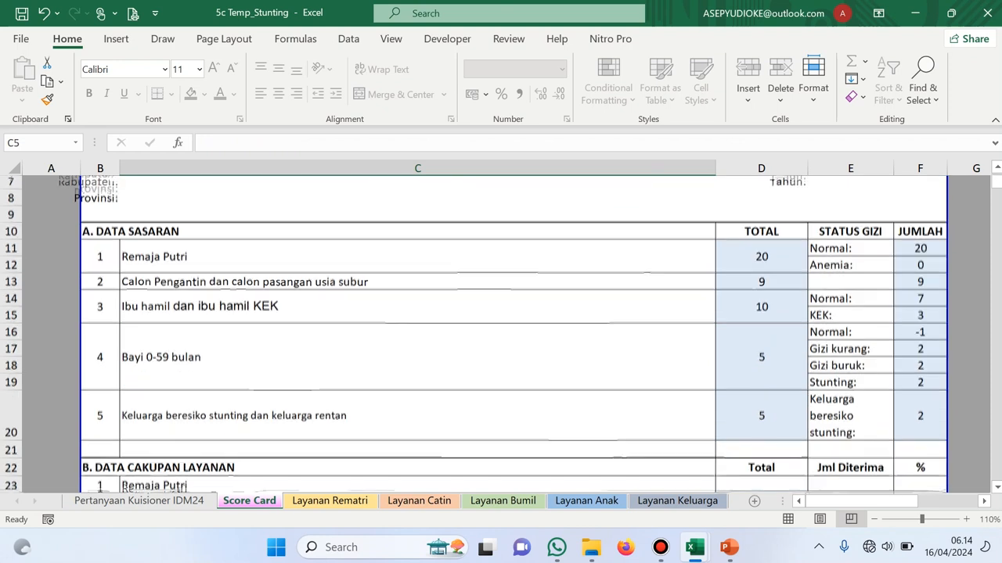
scroll(501, 329, down, 10)
scroll(501, 329, down, 8)
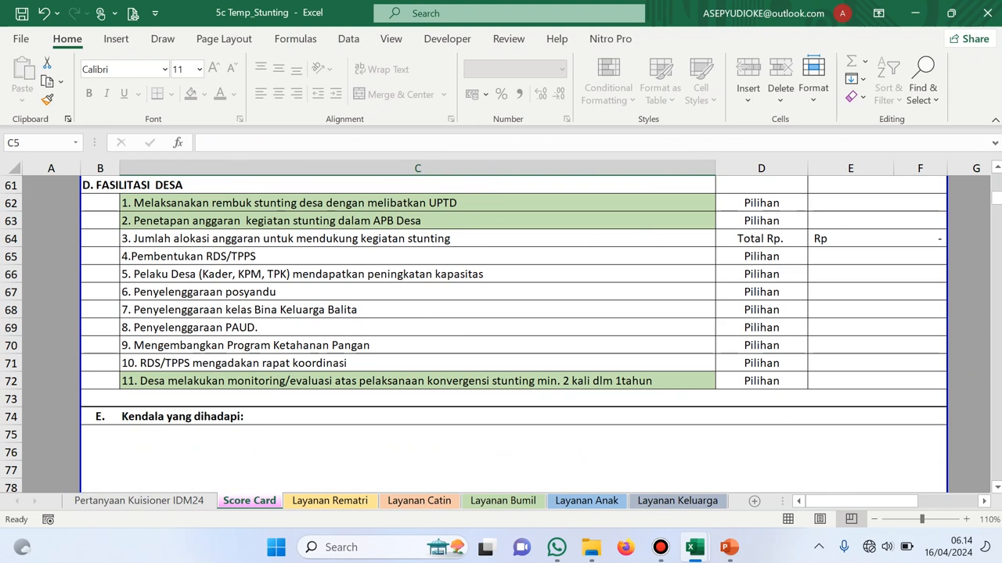
click(877, 203)
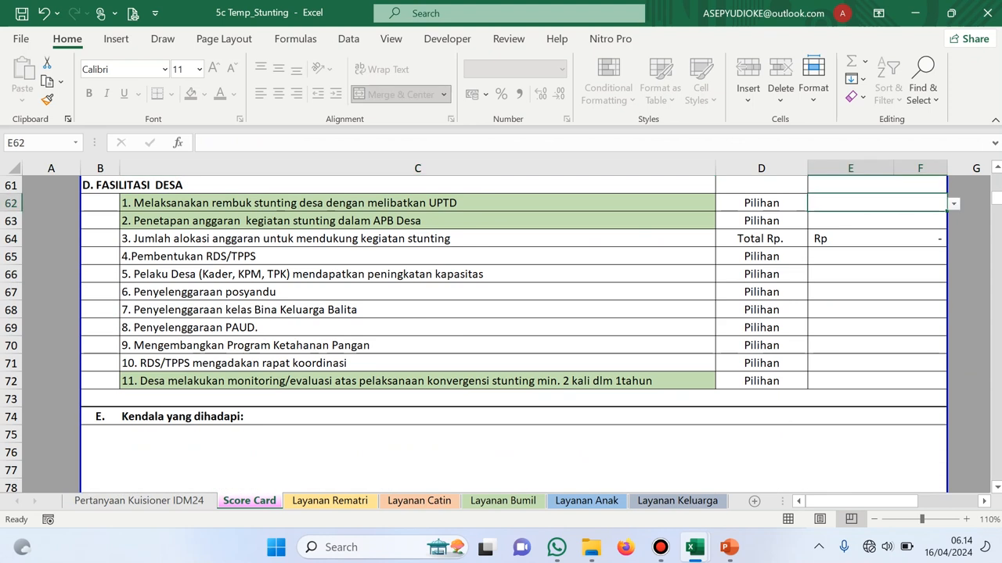
scroll(501, 328, up, 2)
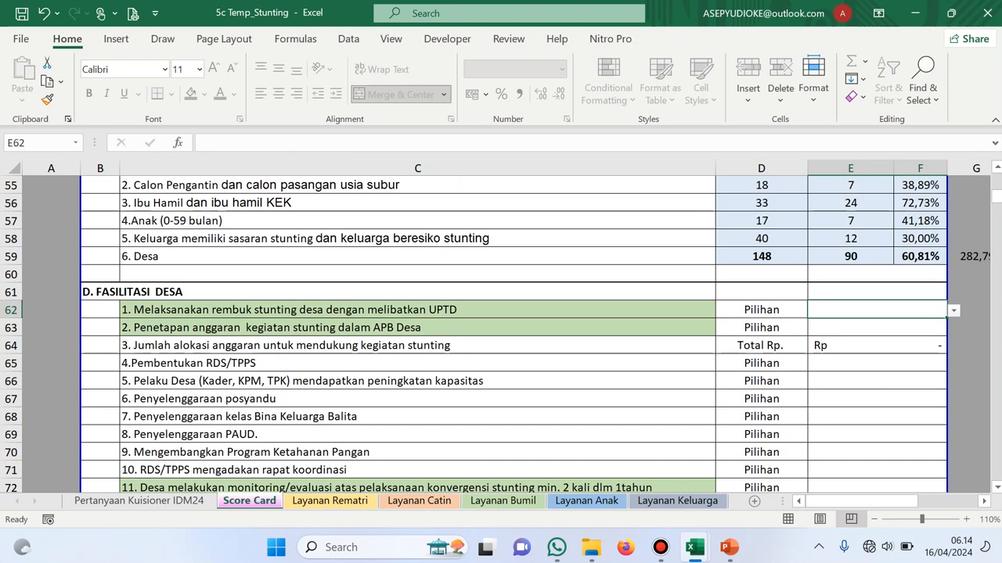
scroll(501, 329, up, 4)
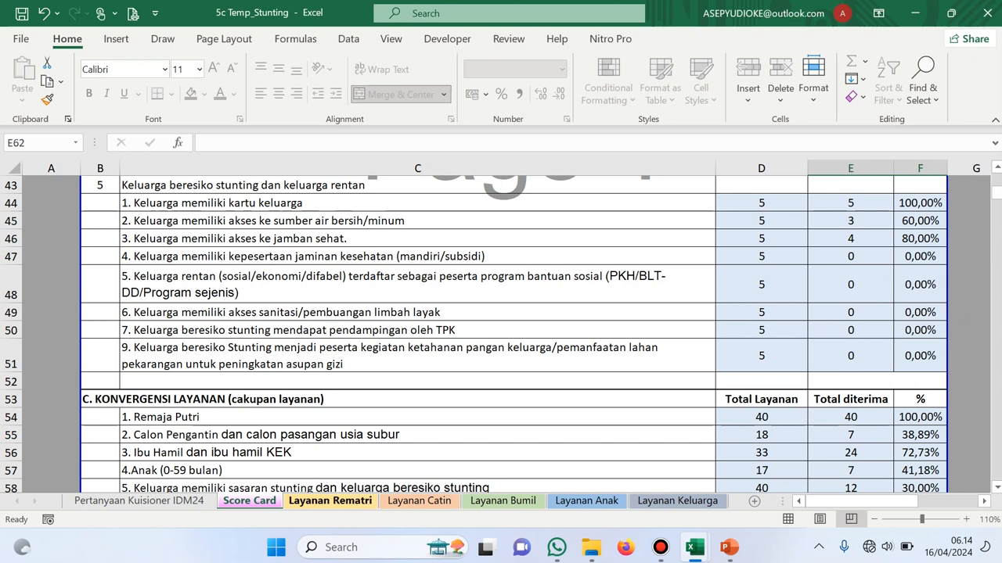
click(330, 501)
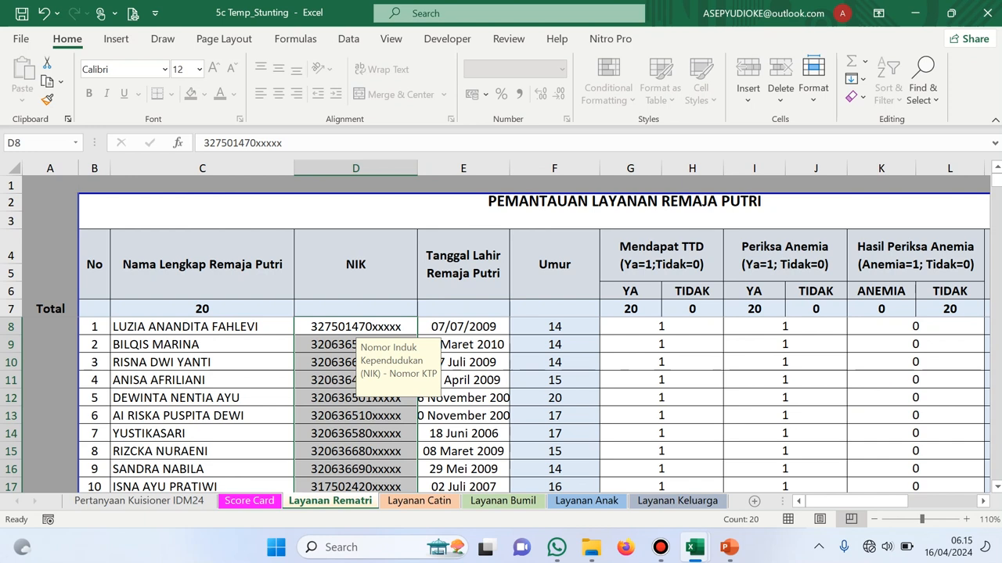
click(202, 326)
scroll(202, 326, down, 5)
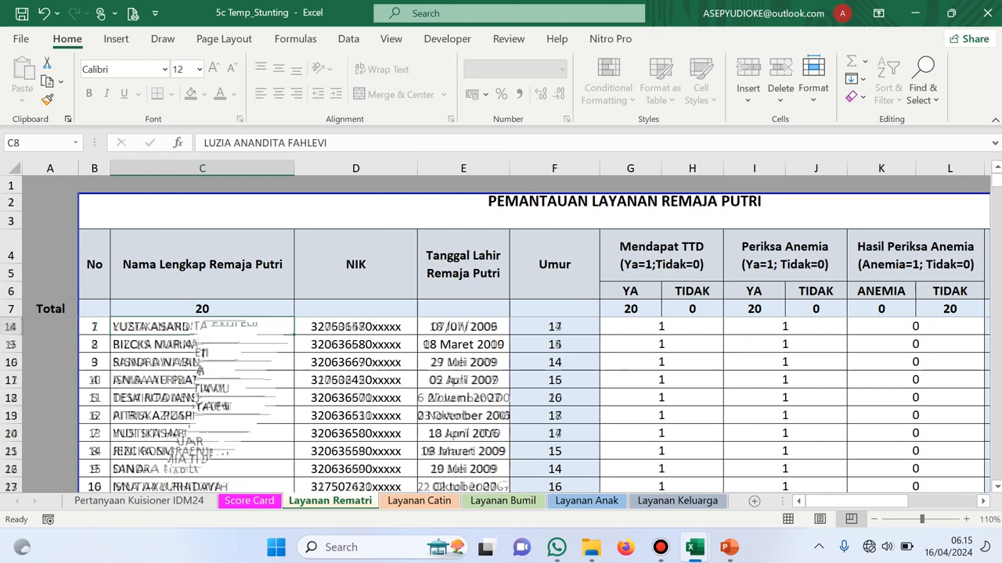
scroll(535, 391, up, 1)
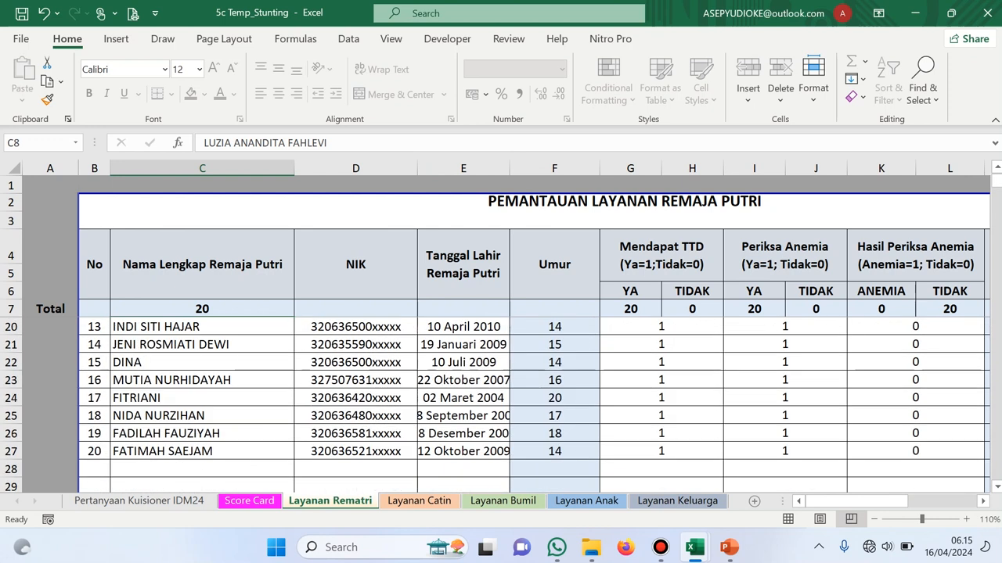
scroll(535, 391, up, 4)
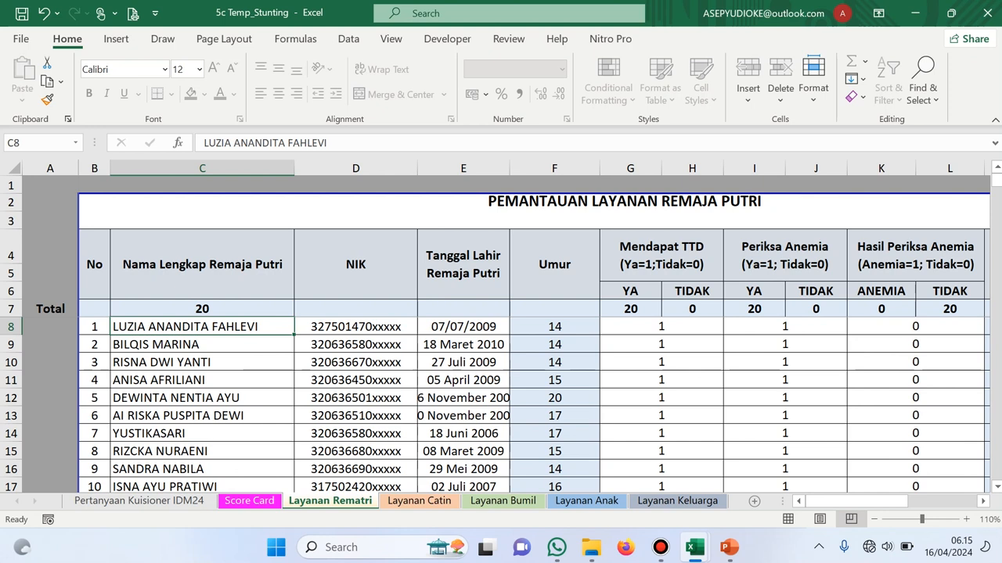
click(355, 327)
click(463, 326)
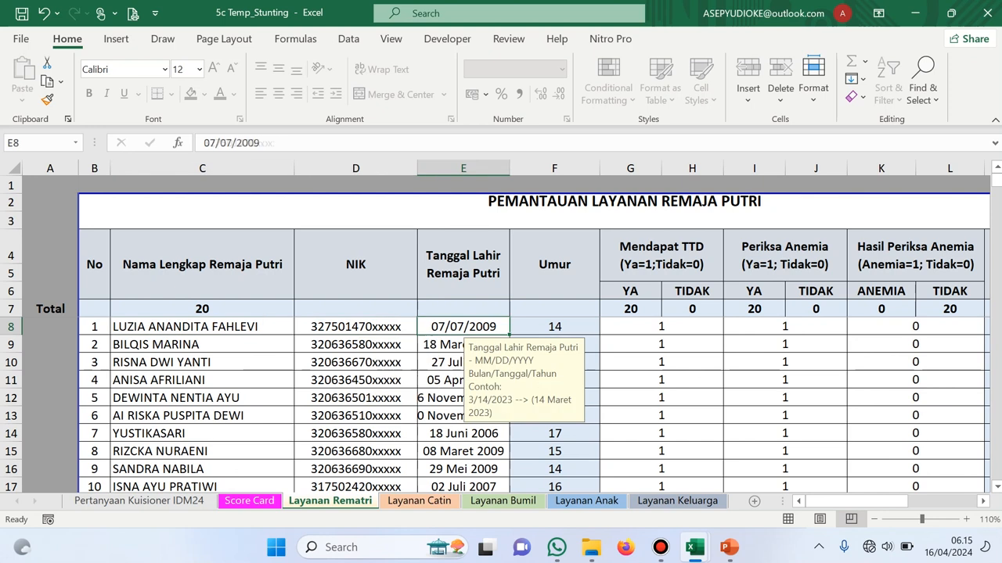
click(661, 327)
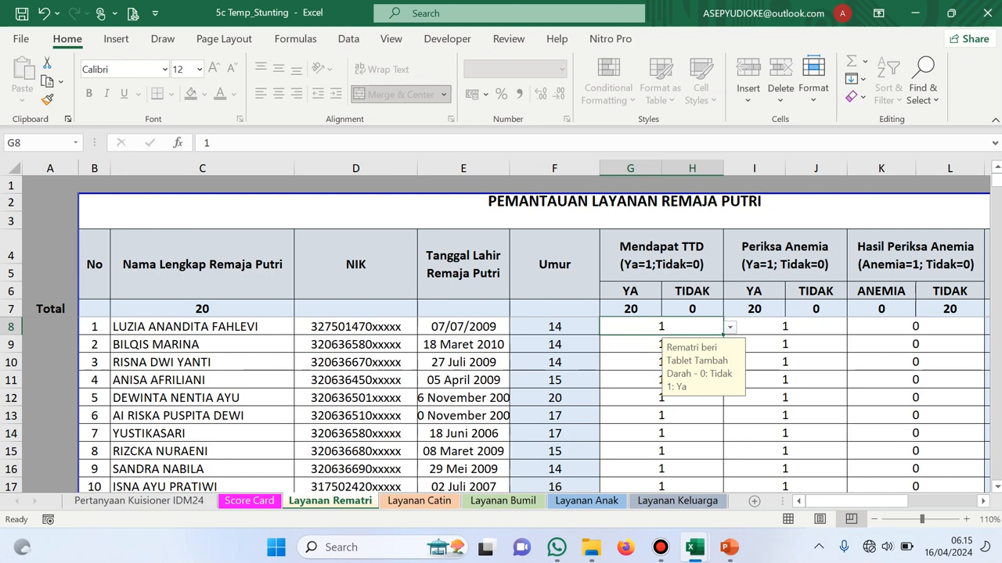
click(463, 326)
click(554, 327)
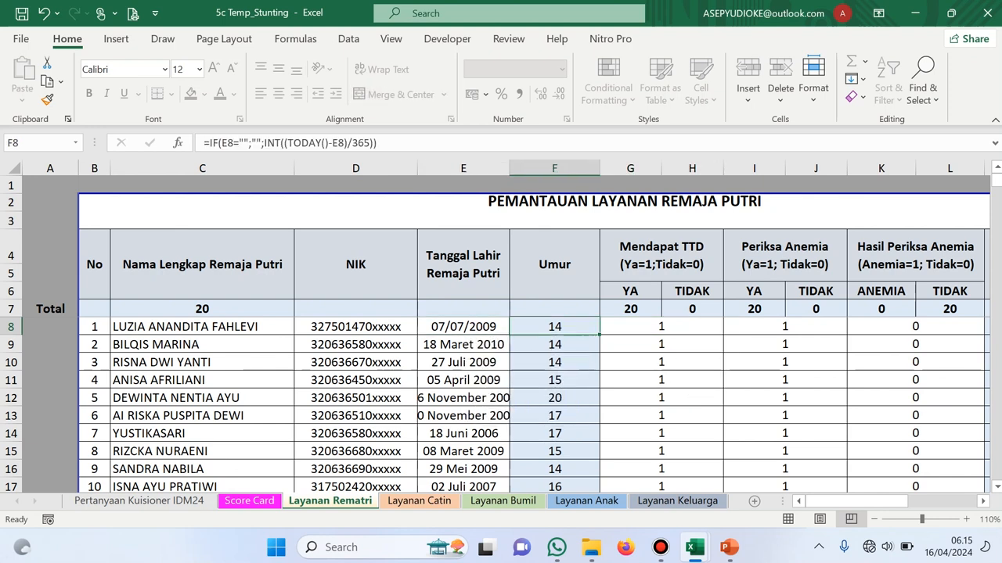
click(463, 326)
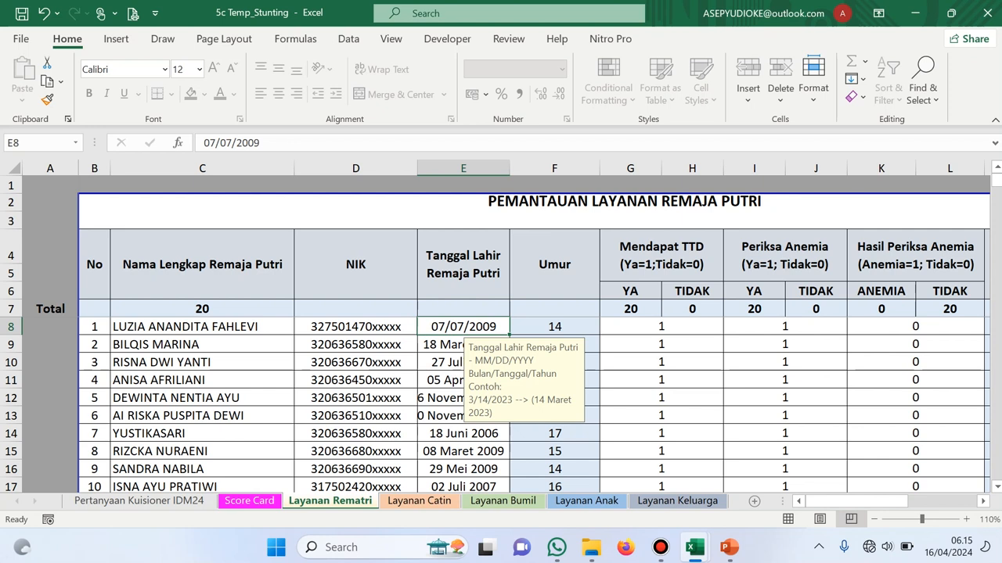
Check the 1/0 Mendapat TTD choices in G8 (left as 1), plus G9 and K8, then go to Layanan Catin
click(661, 327)
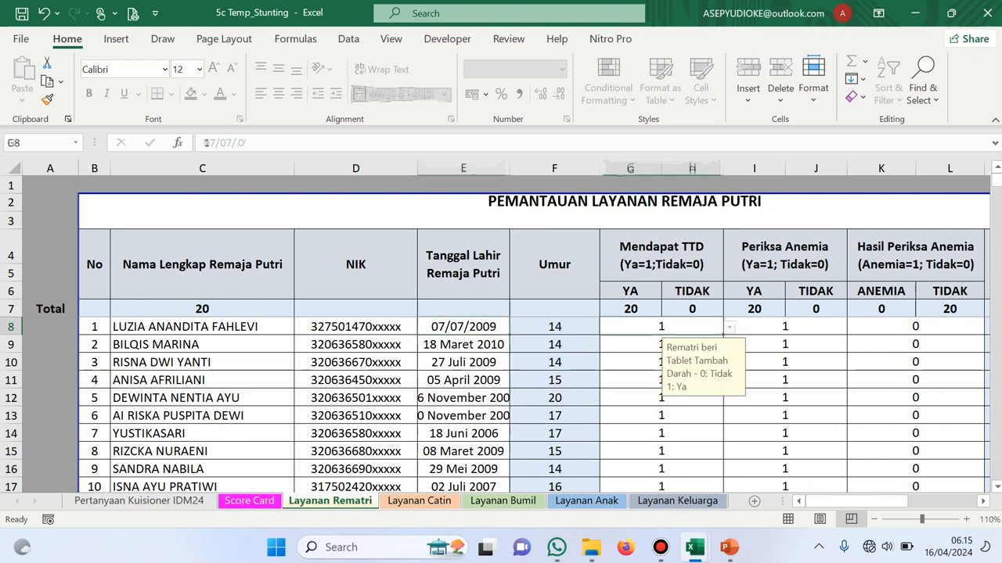
click(729, 327)
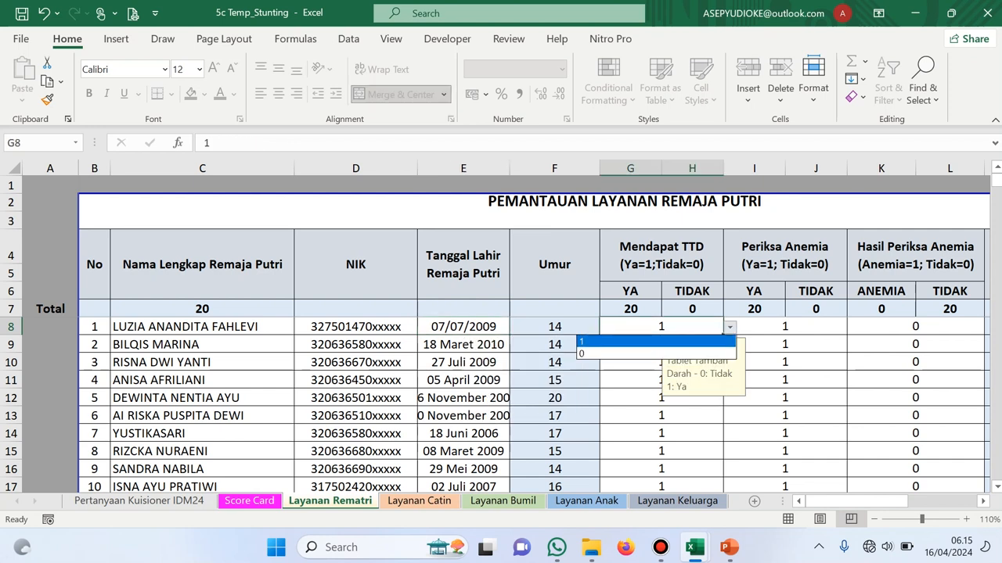
click(656, 342)
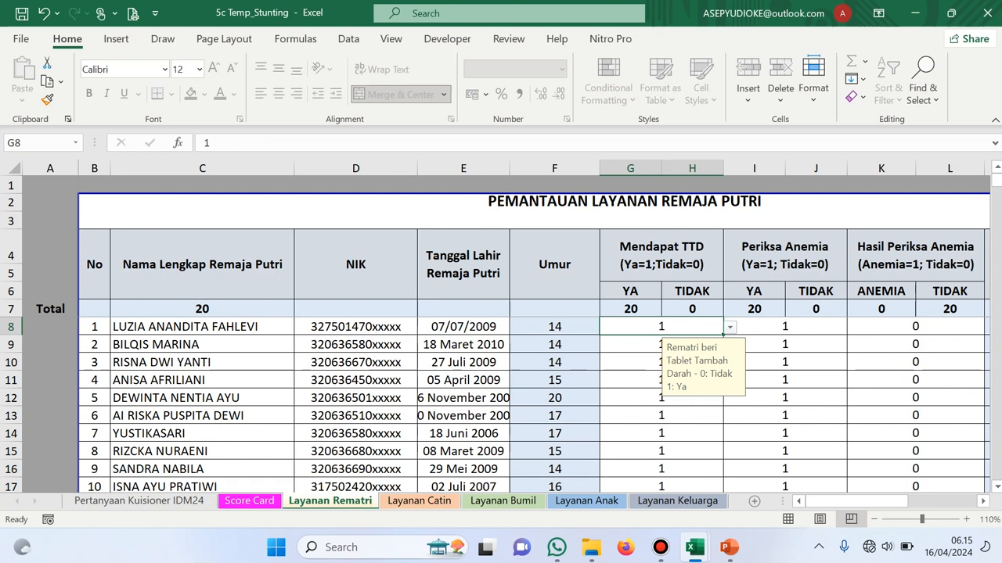
click(661, 345)
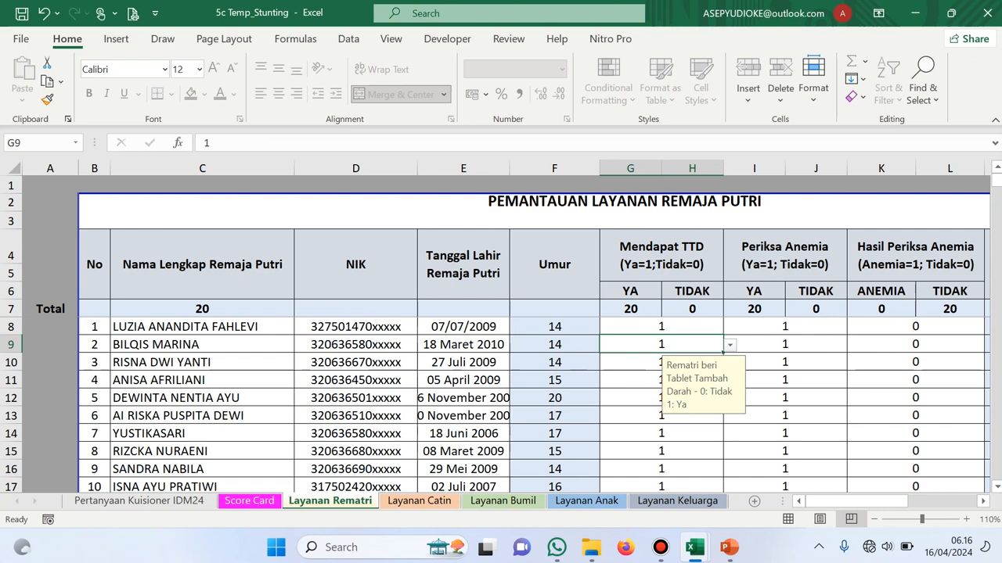
click(915, 327)
scroll(540, 334, right, 2)
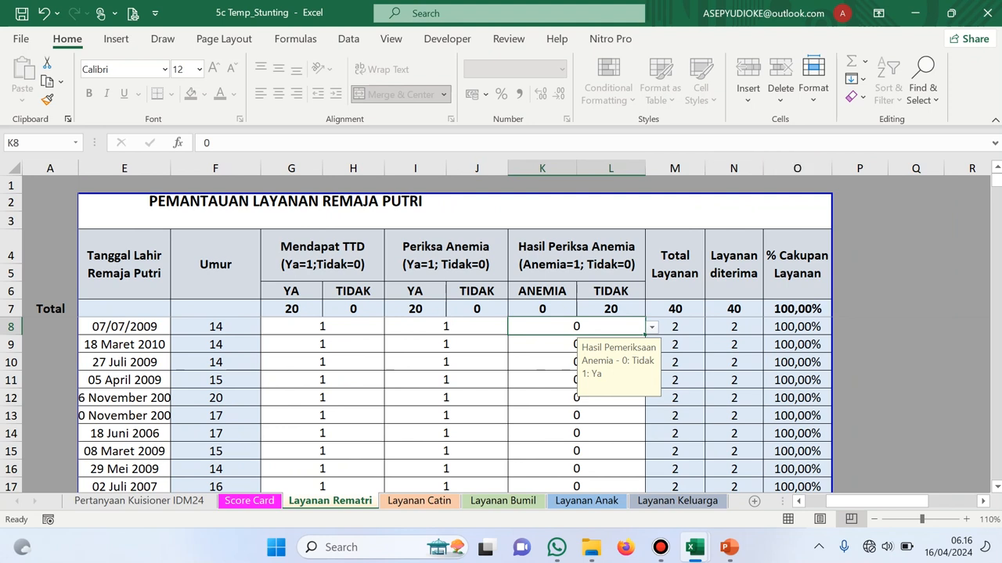
click(323, 327)
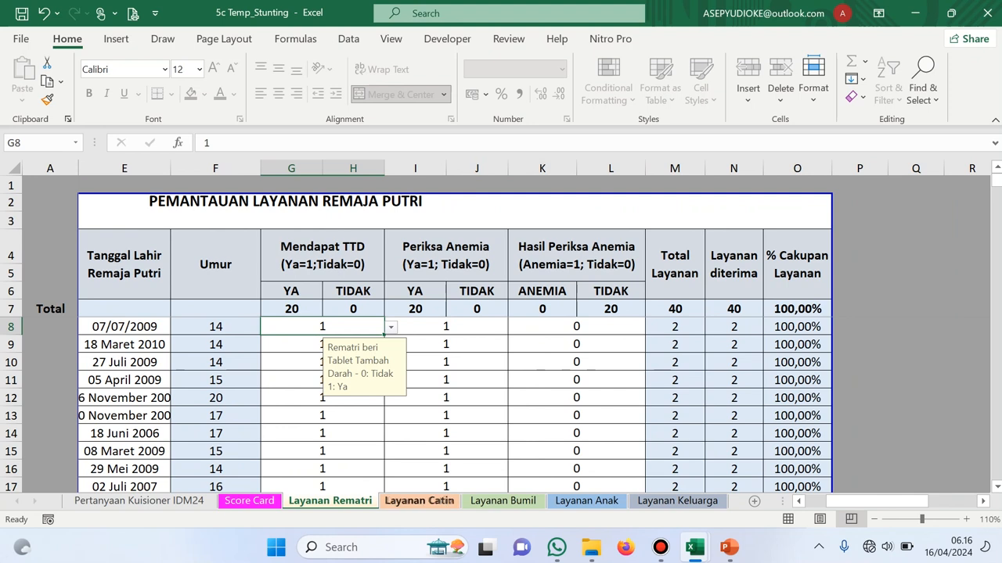
click(419, 501)
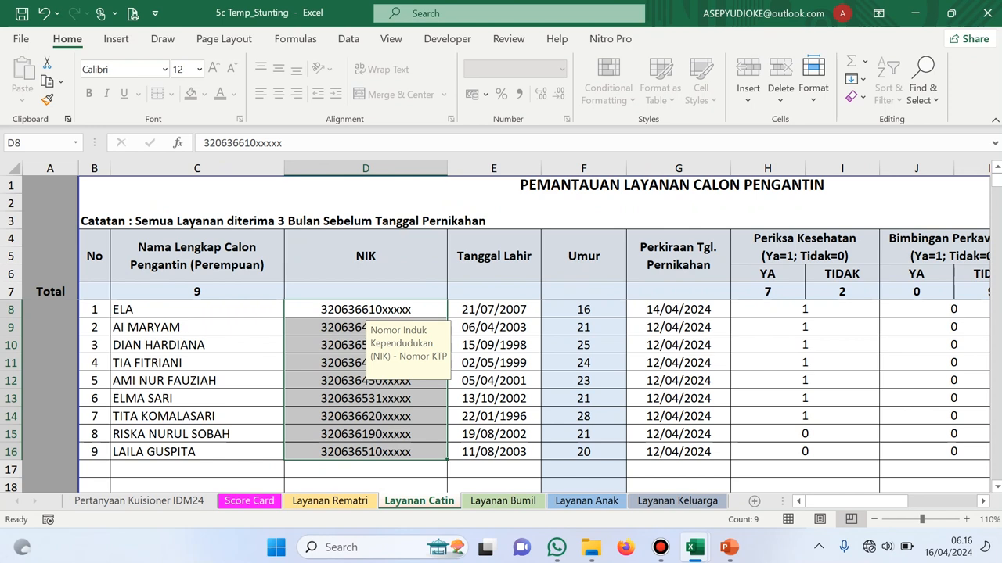
click(196, 310)
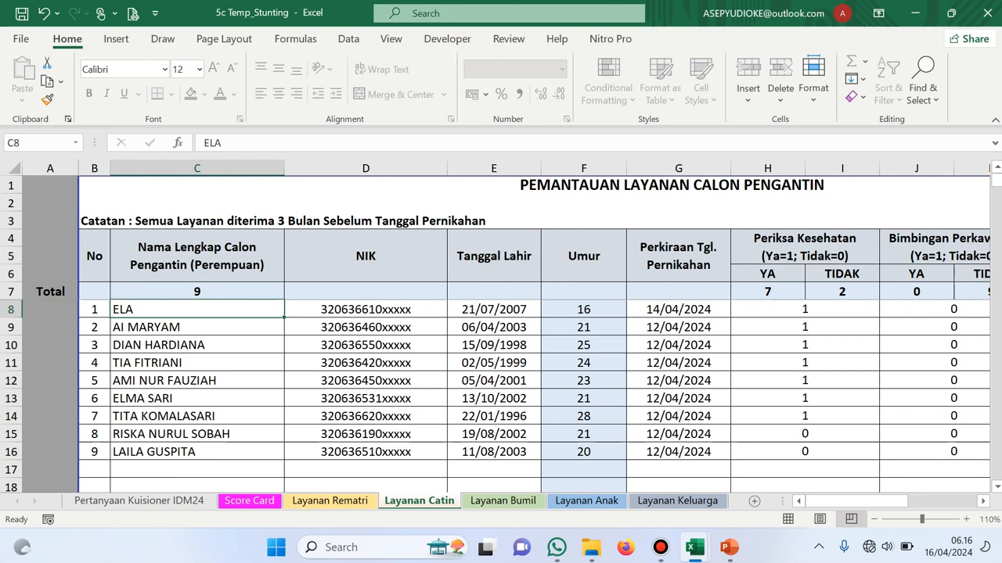
click(365, 256)
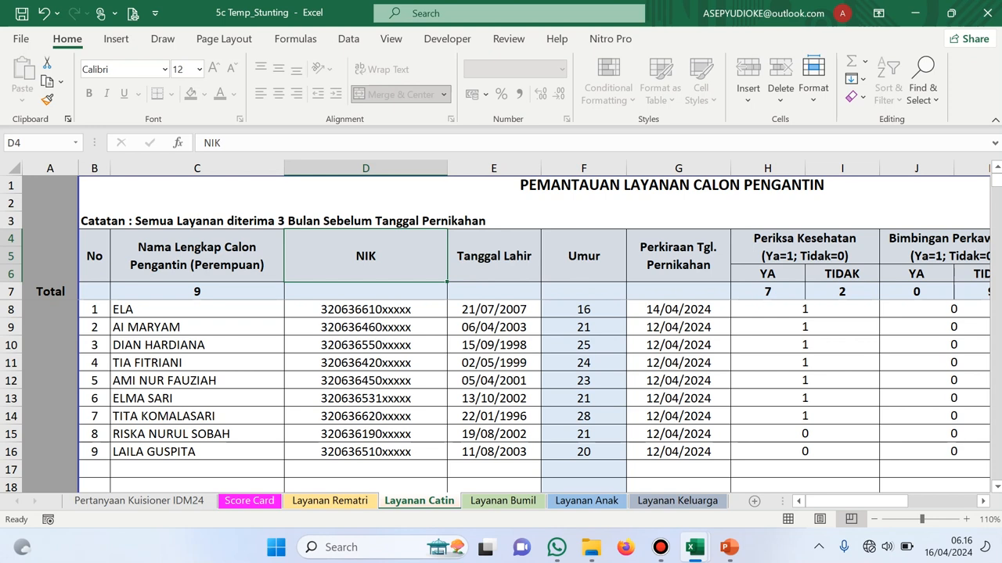
click(366, 310)
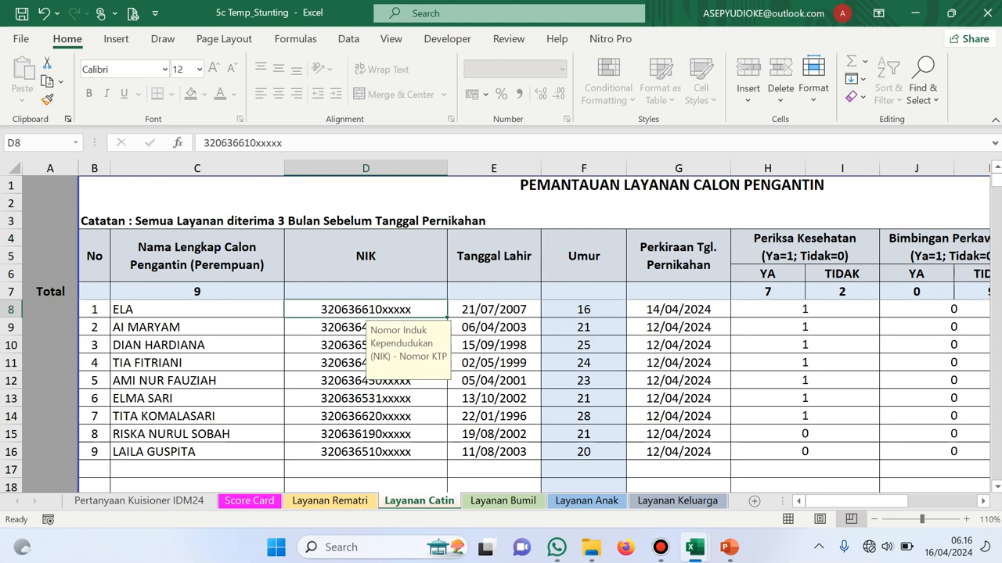
click(494, 310)
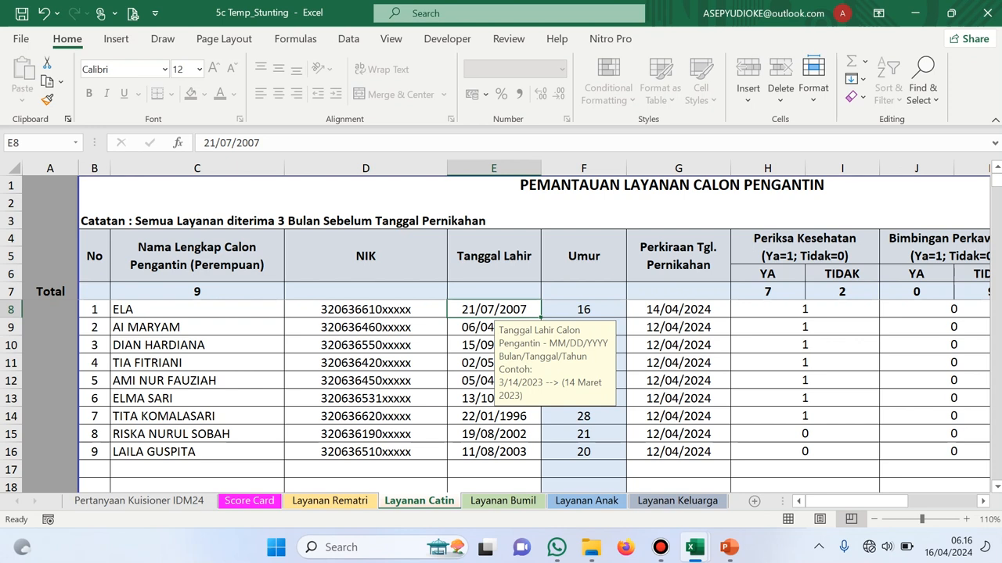
click(679, 310)
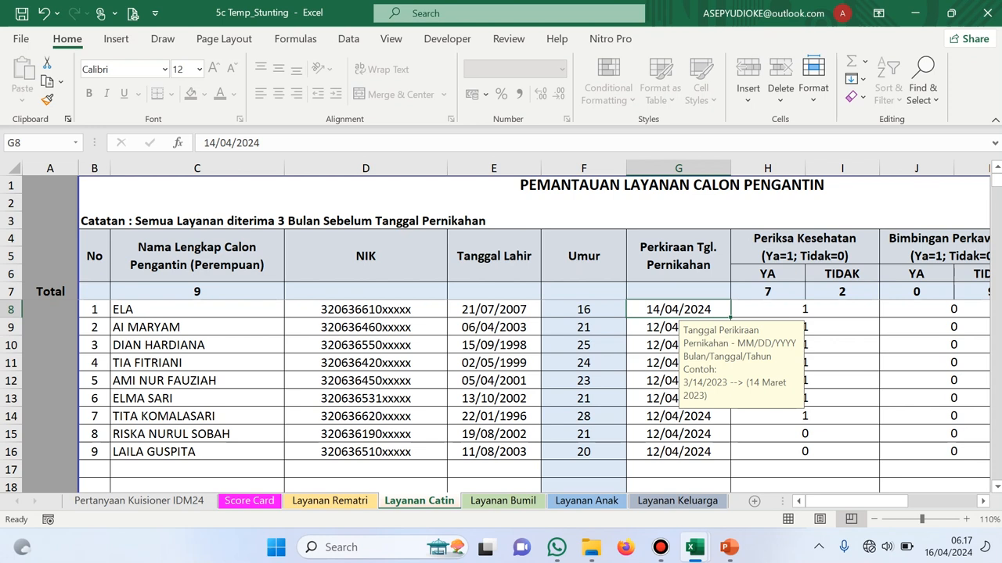
click(494, 310)
click(678, 310)
click(678, 327)
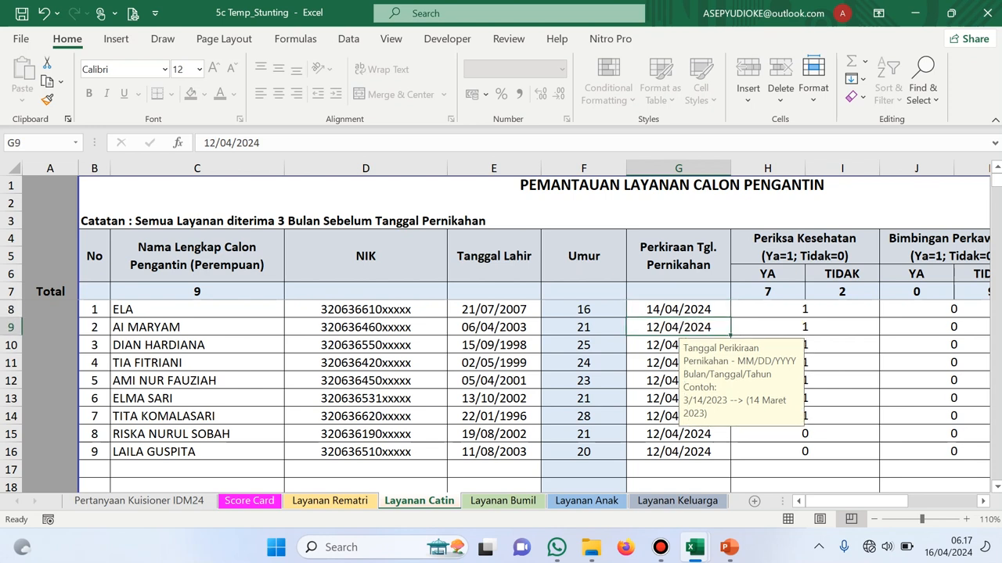
click(678, 309)
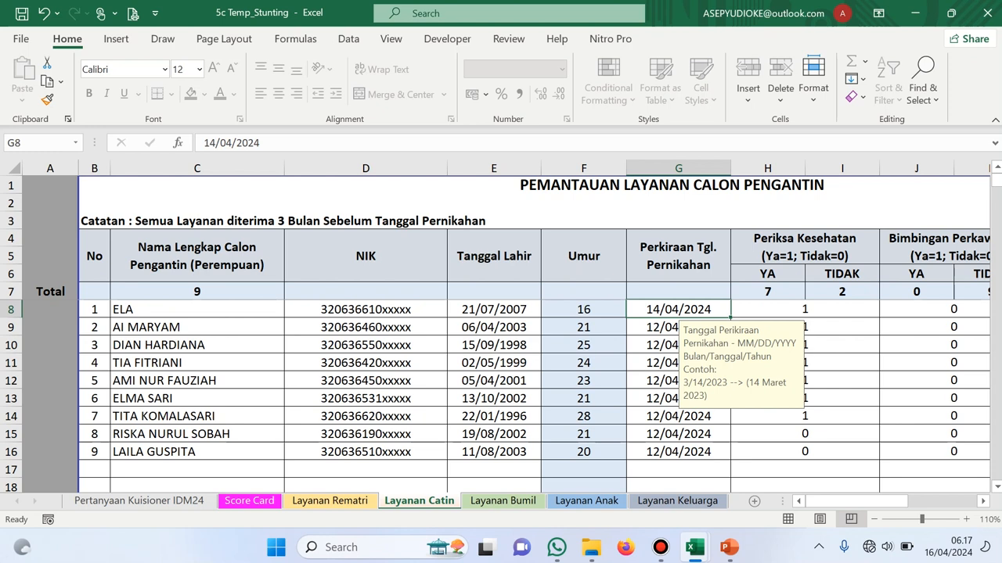
key(Right)
key(Right)
Move to the health check entry and scroll right to the % Cakupan Layanan column showing 38,89%
key(Left)
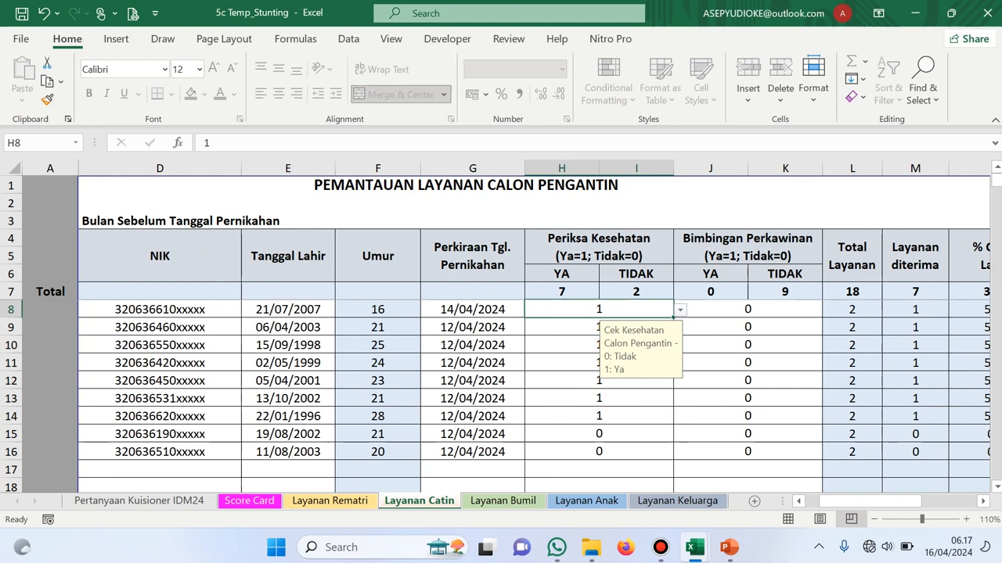
scroll(500, 329, right, 3)
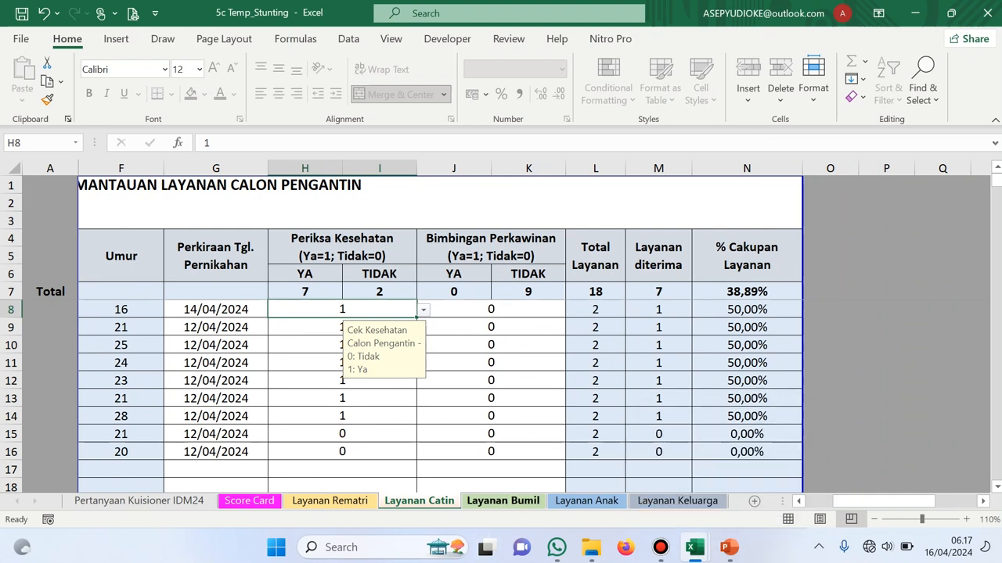
click(503, 501)
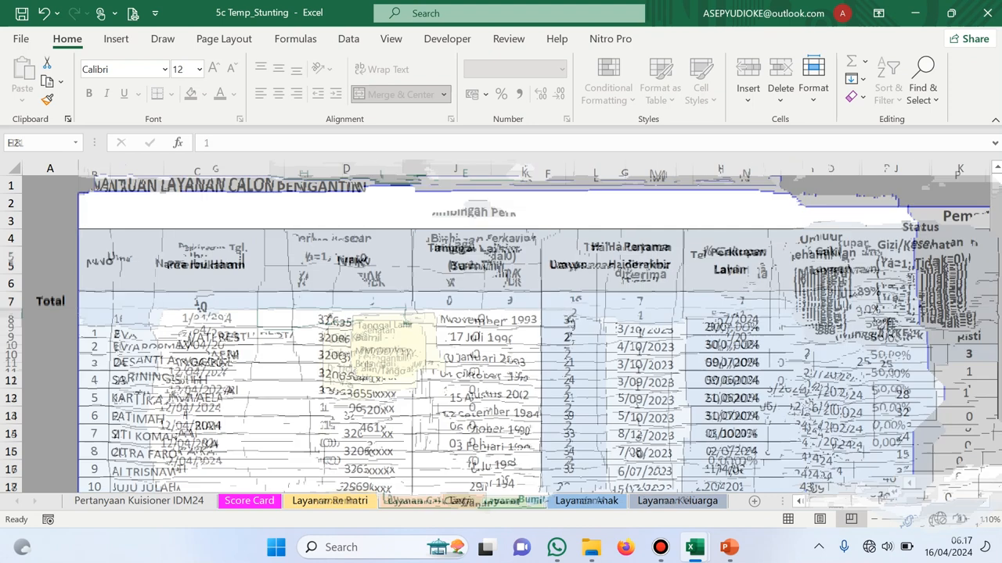
mouse_move(838, 500)
mouse_down()
mouse_move(937, 500)
mouse_move(838, 501)
mouse_up()
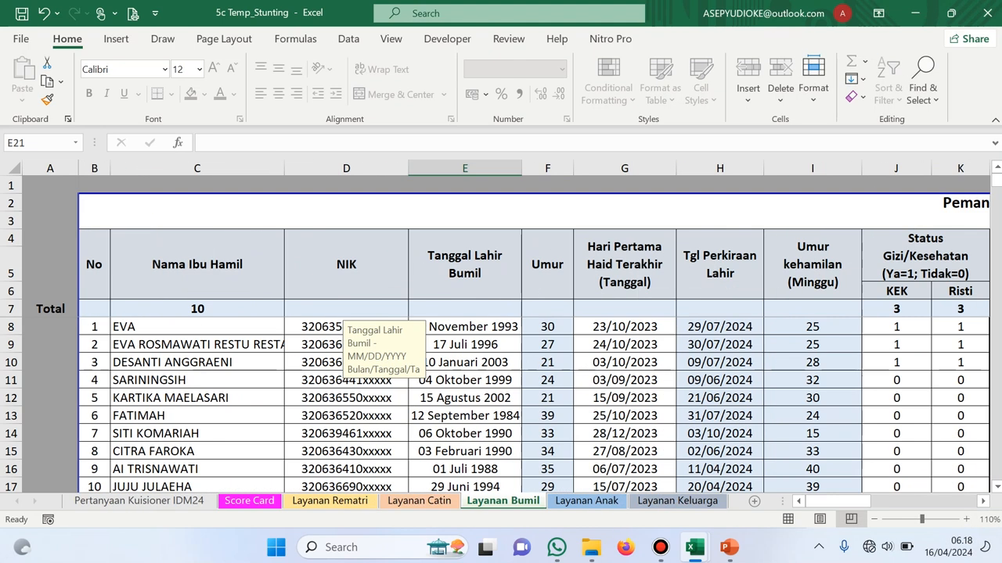
scroll(501, 407, down, 3)
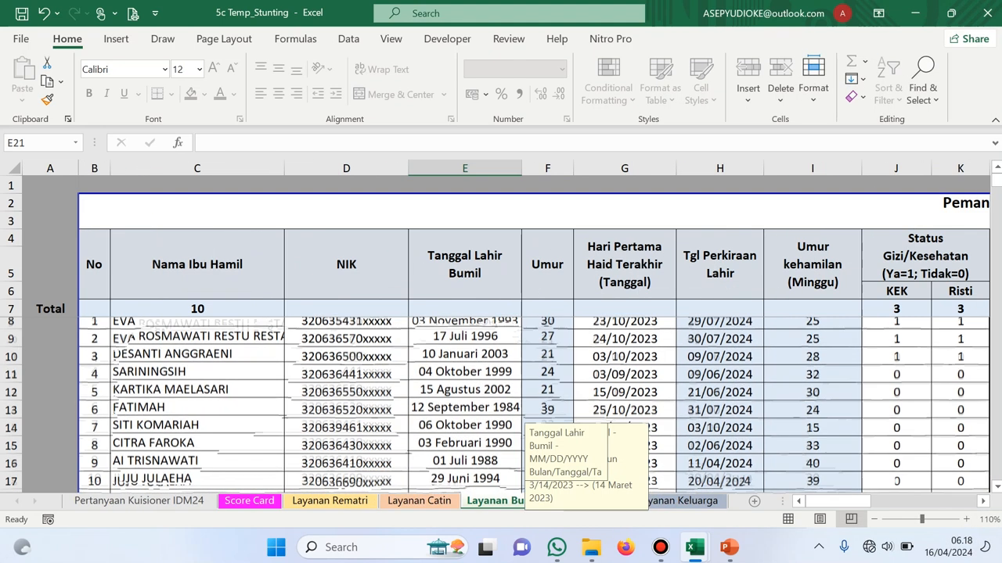
scroll(501, 391, up, 1)
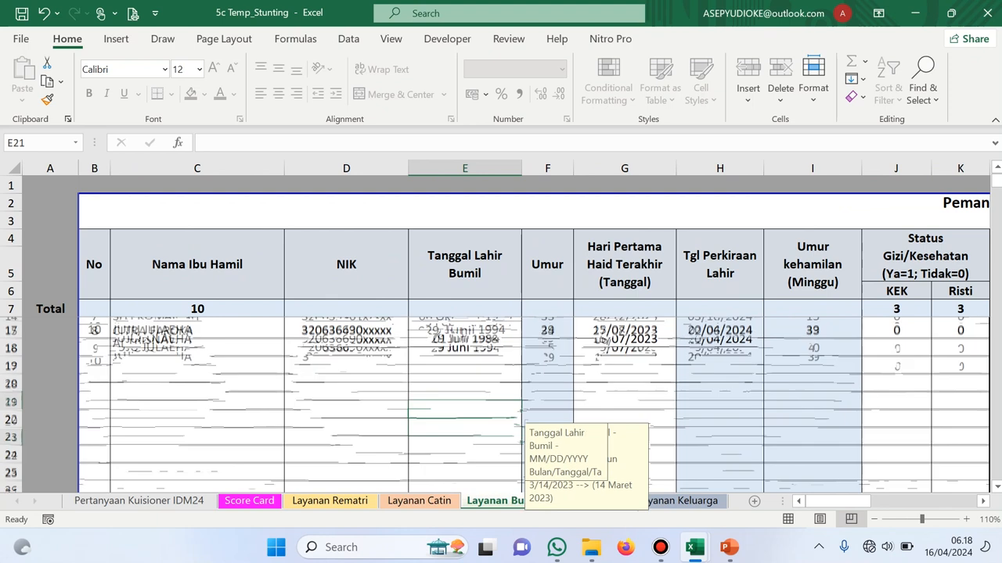
scroll(501, 407, up, 2)
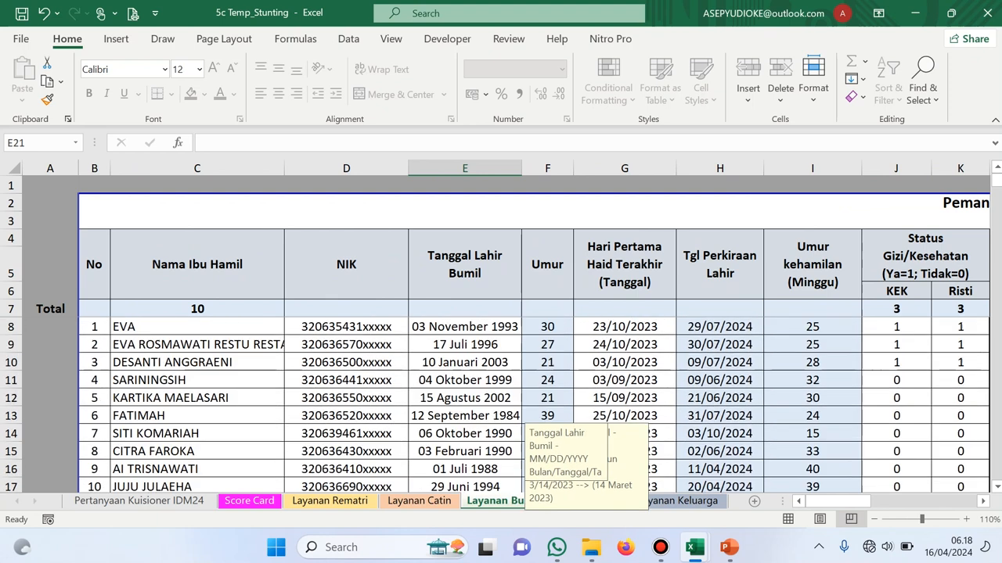
click(197, 327)
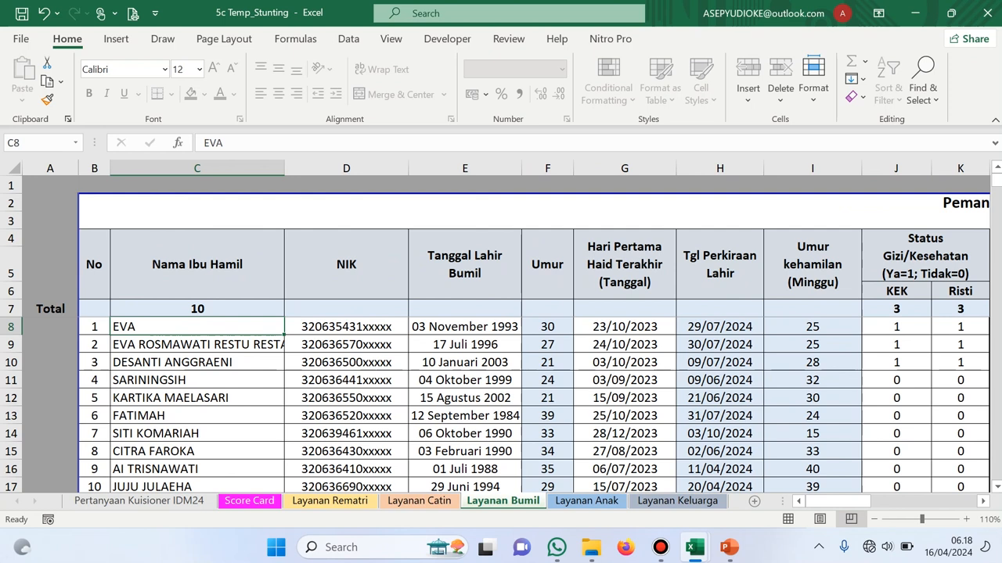
click(346, 327)
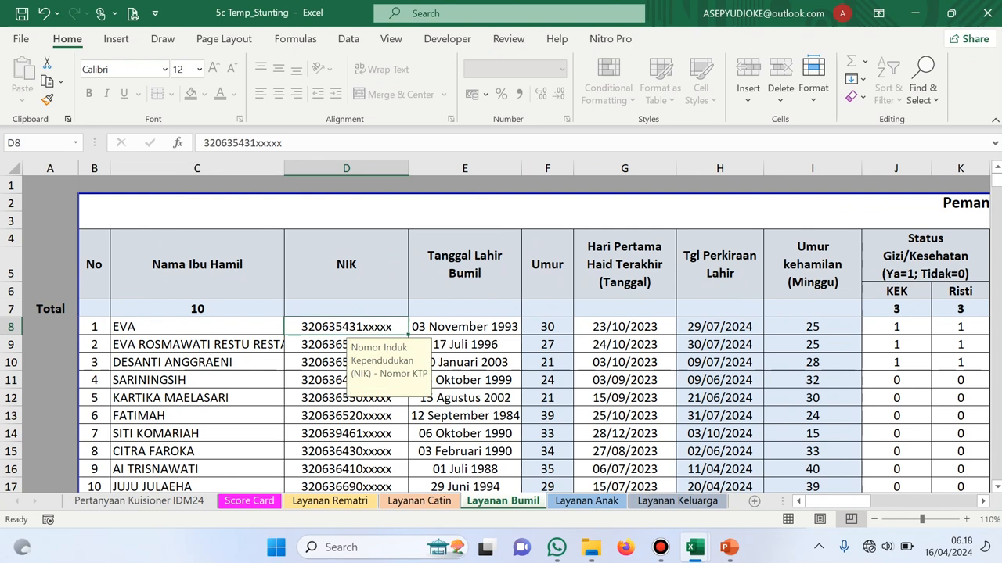
click(465, 327)
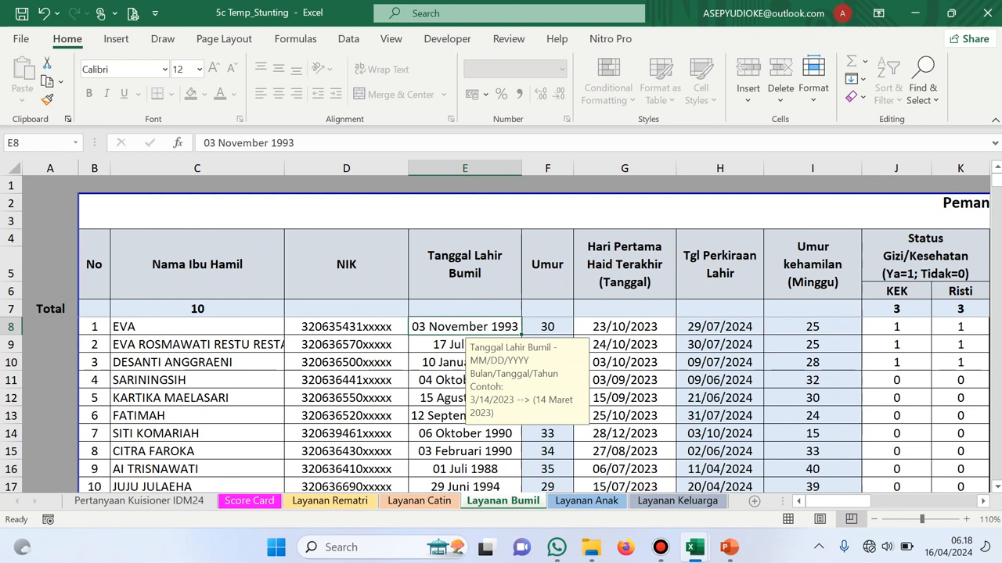
click(624, 327)
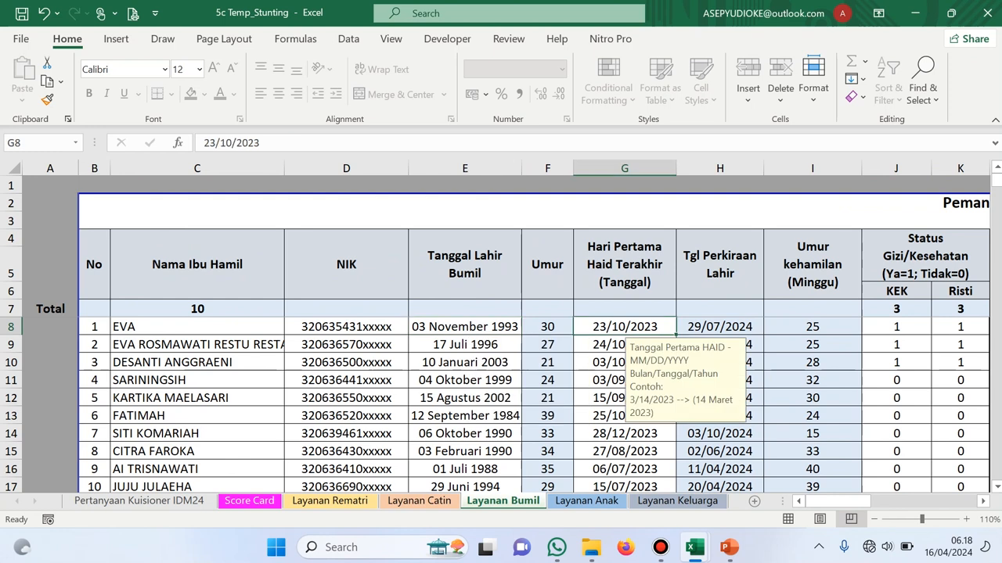
click(464, 327)
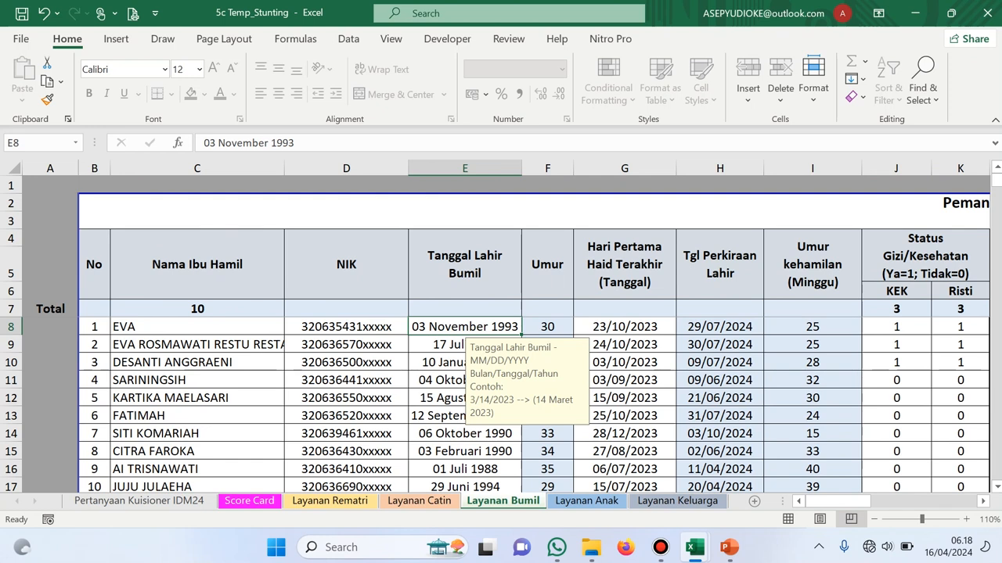
click(624, 327)
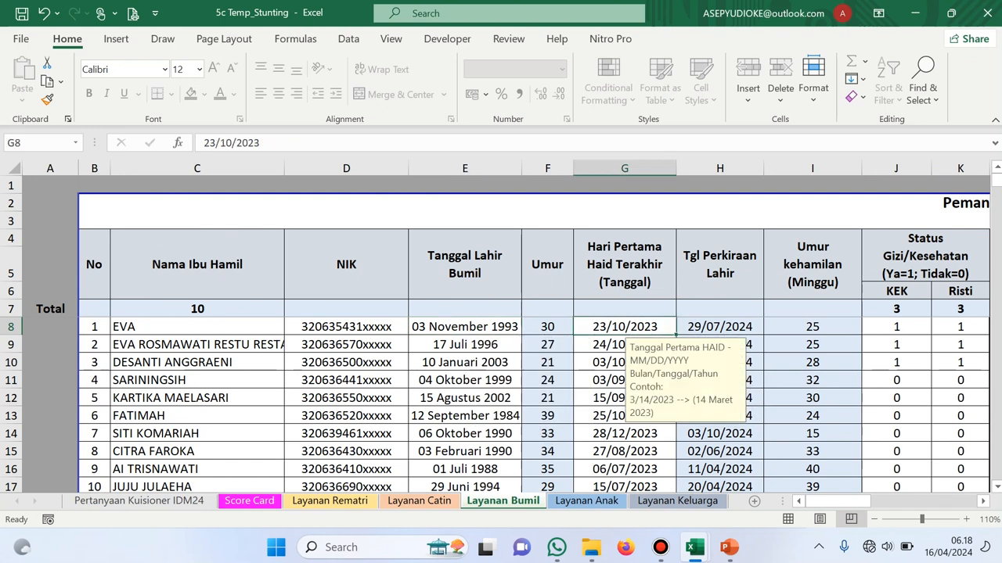
click(720, 327)
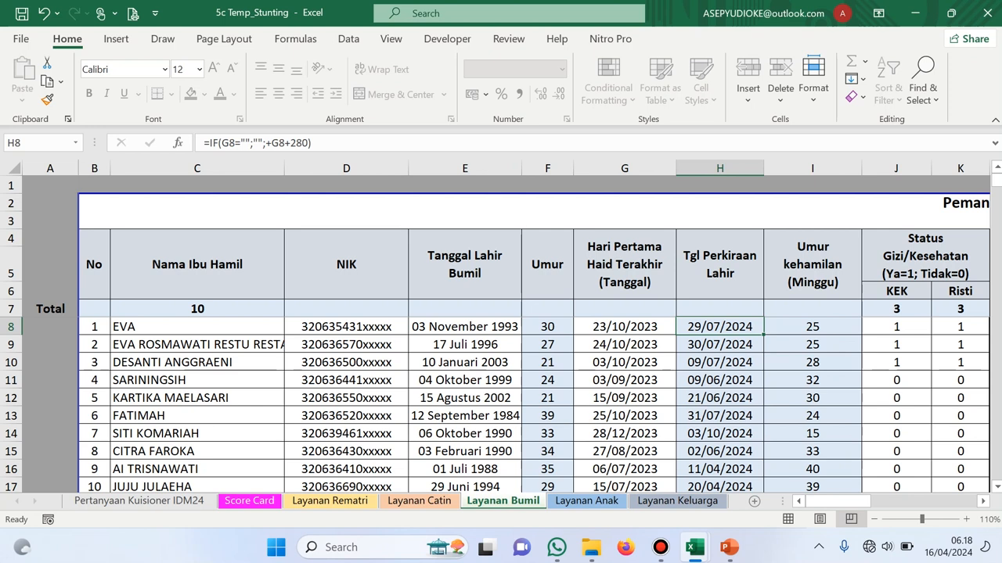
scroll(533, 368, right, 5)
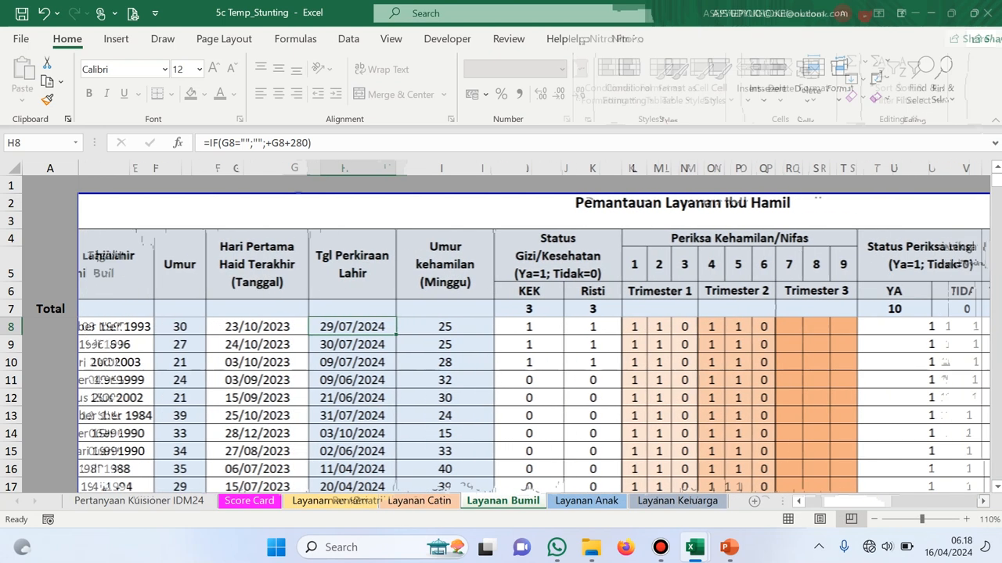
scroll(534, 368, right, 1)
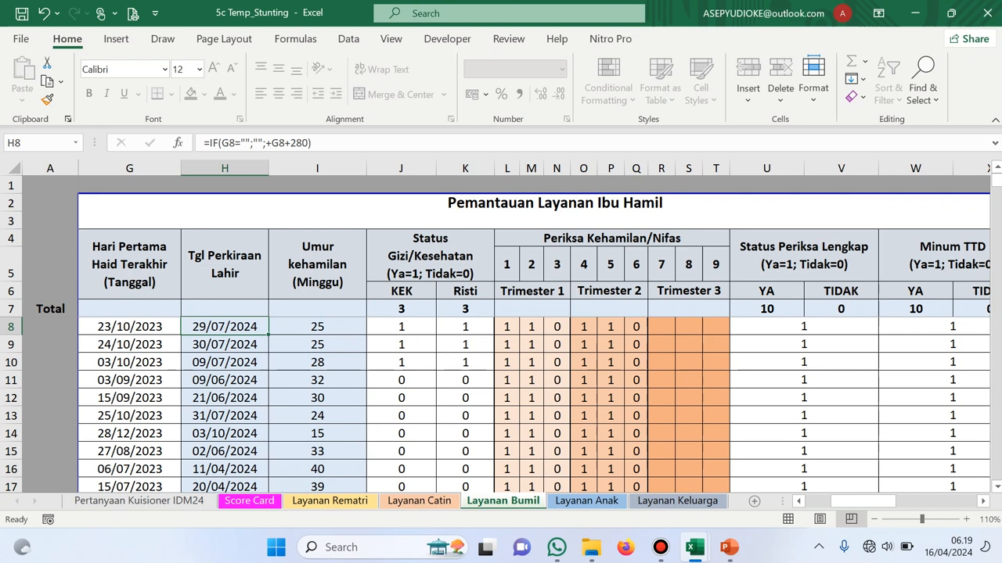
click(507, 327)
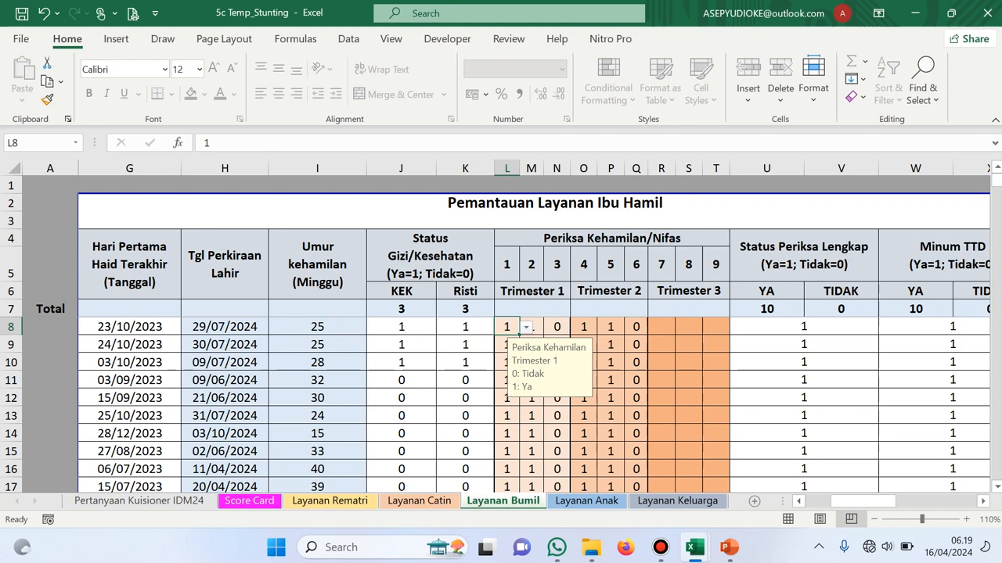
click(715, 264)
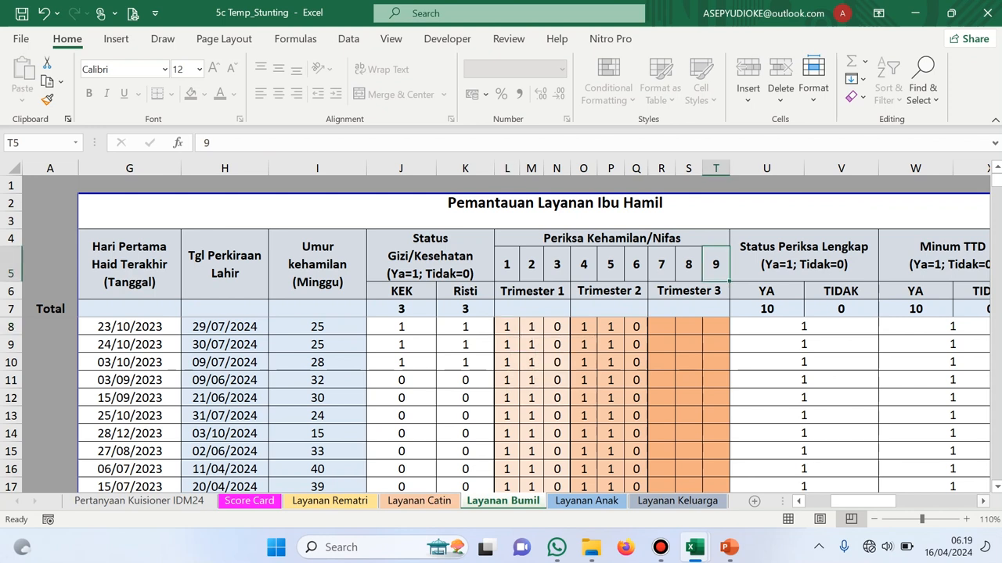
scroll(534, 334, right, 5)
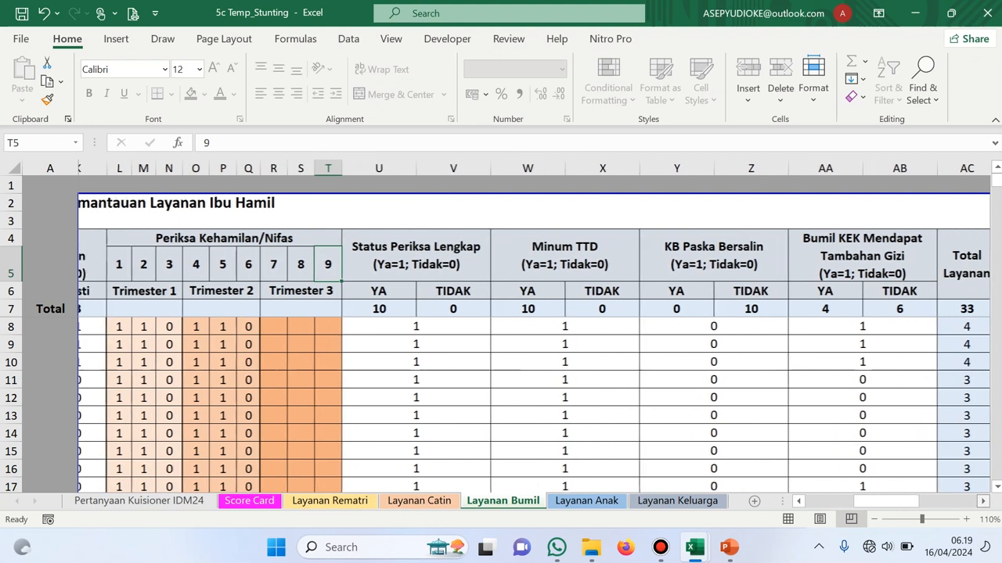
scroll(534, 334, right, 2)
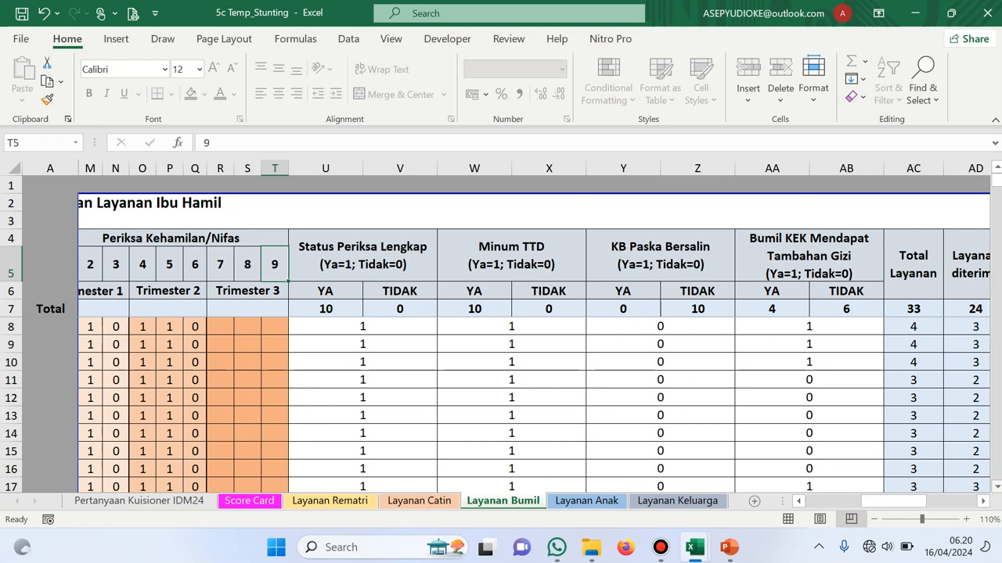
scroll(534, 334, right, 5)
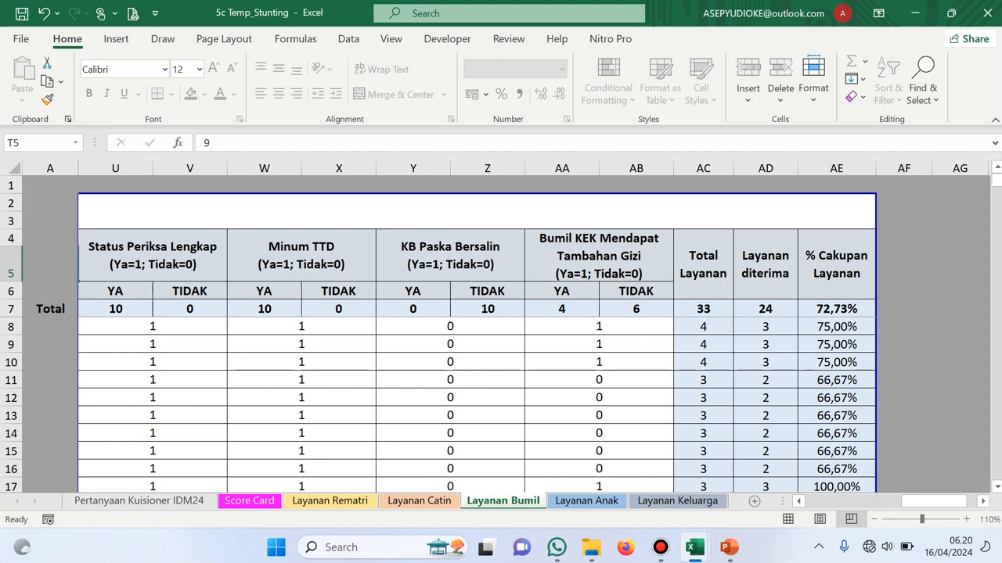
key(ctrl+Page_Down)
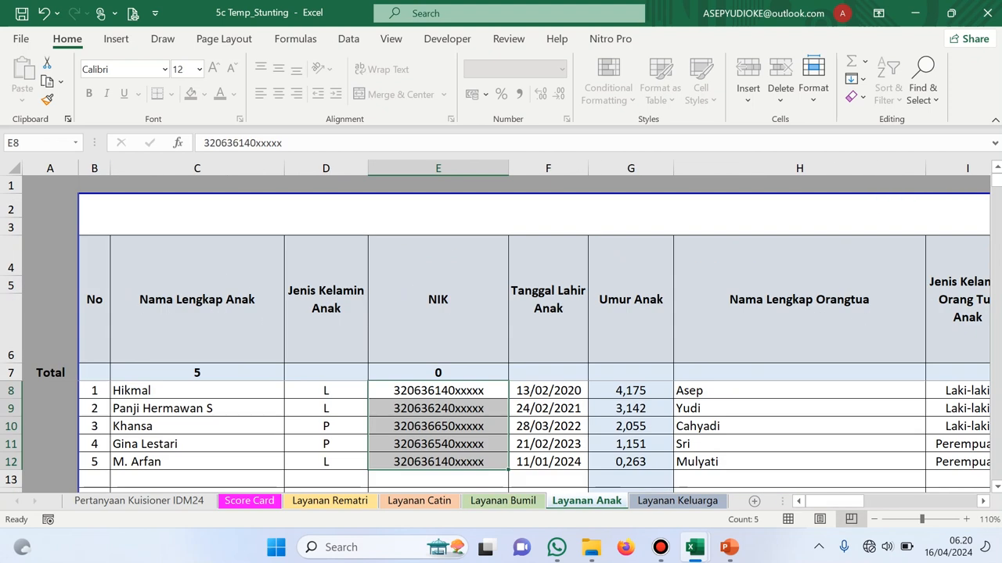
mouse_move(835, 501)
mouse_down()
mouse_move(891, 502)
mouse_move(834, 502)
mouse_up()
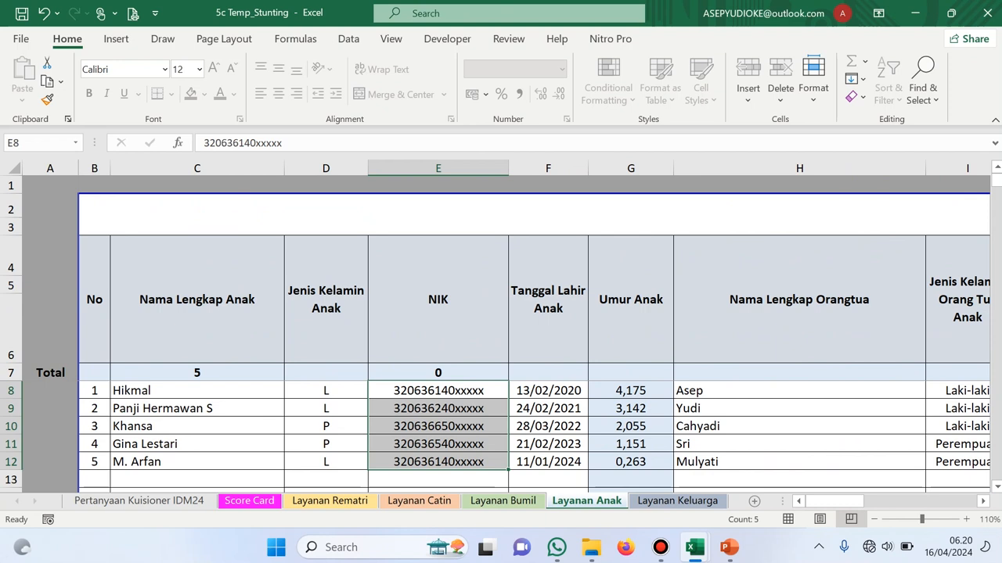
click(326, 391)
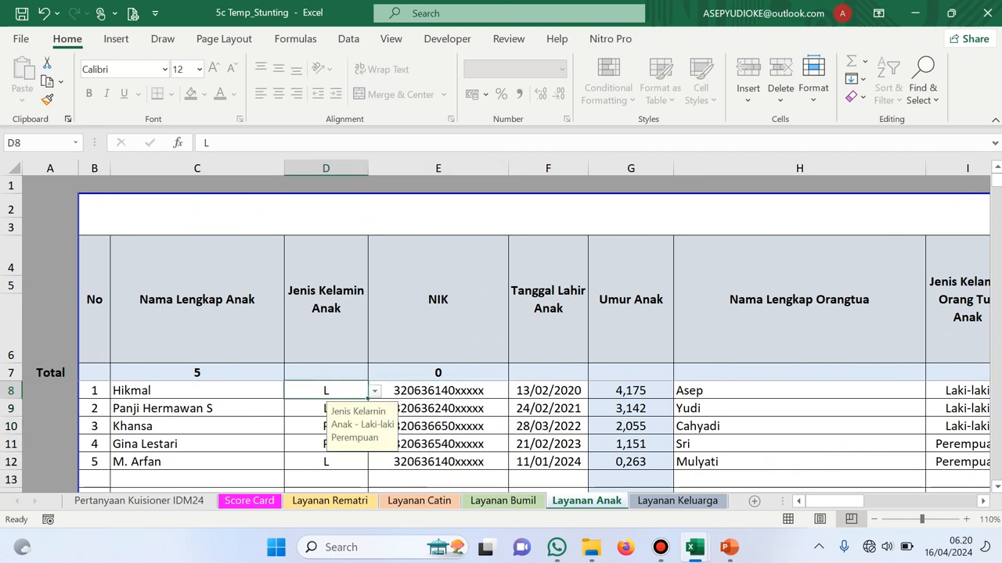
click(375, 391)
click(374, 391)
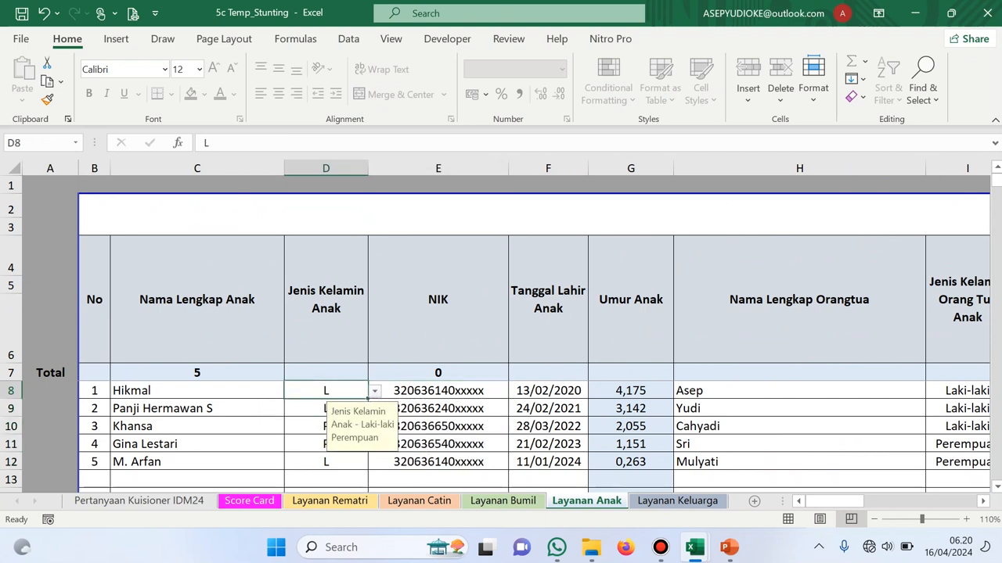
click(438, 390)
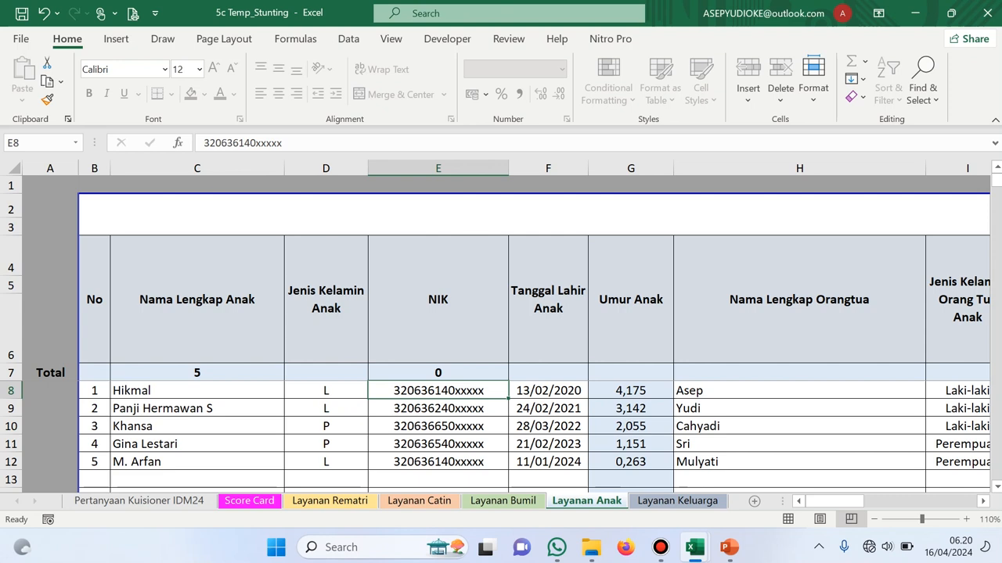
click(548, 391)
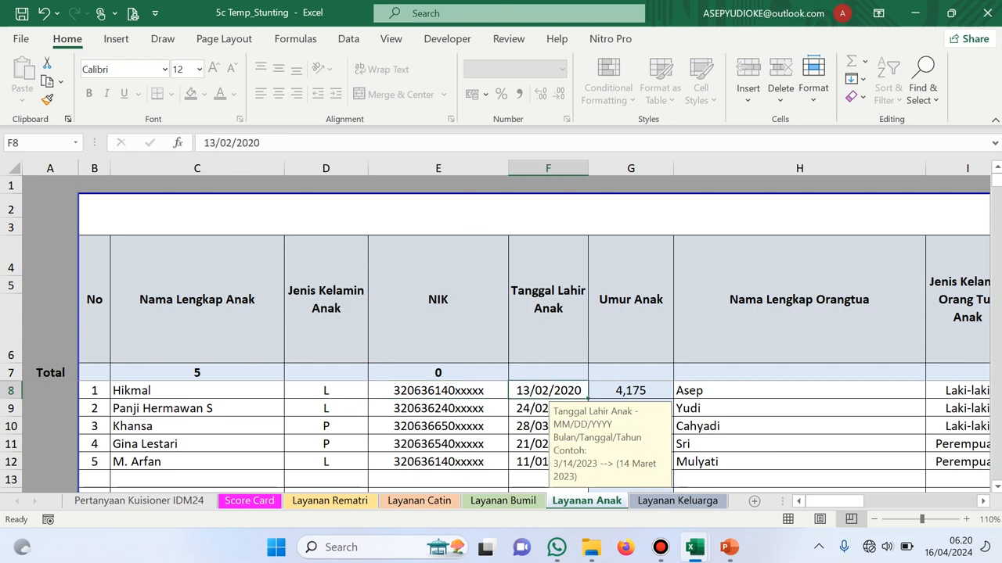
click(799, 390)
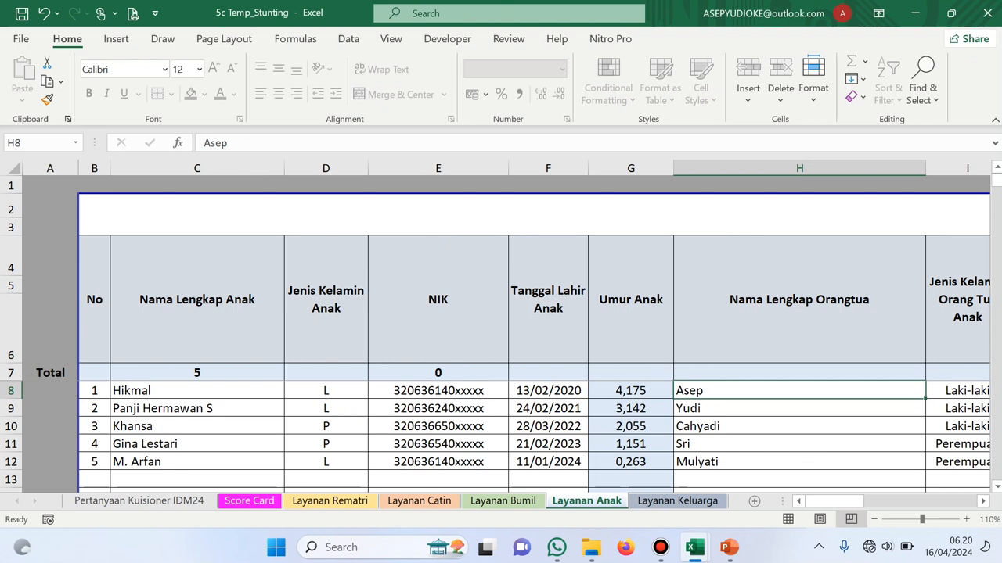
click(548, 391)
click(799, 390)
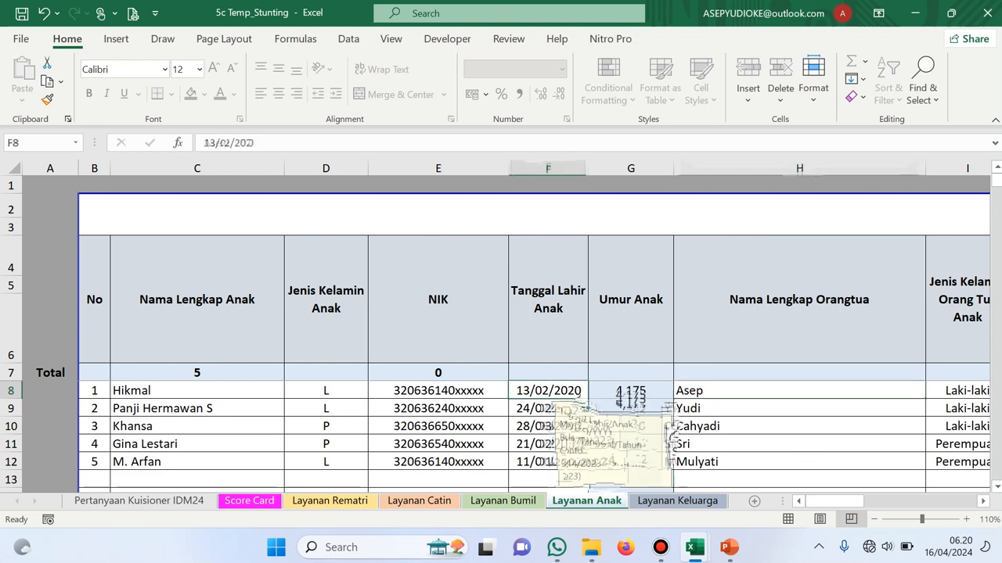
click(982, 501)
click(983, 501)
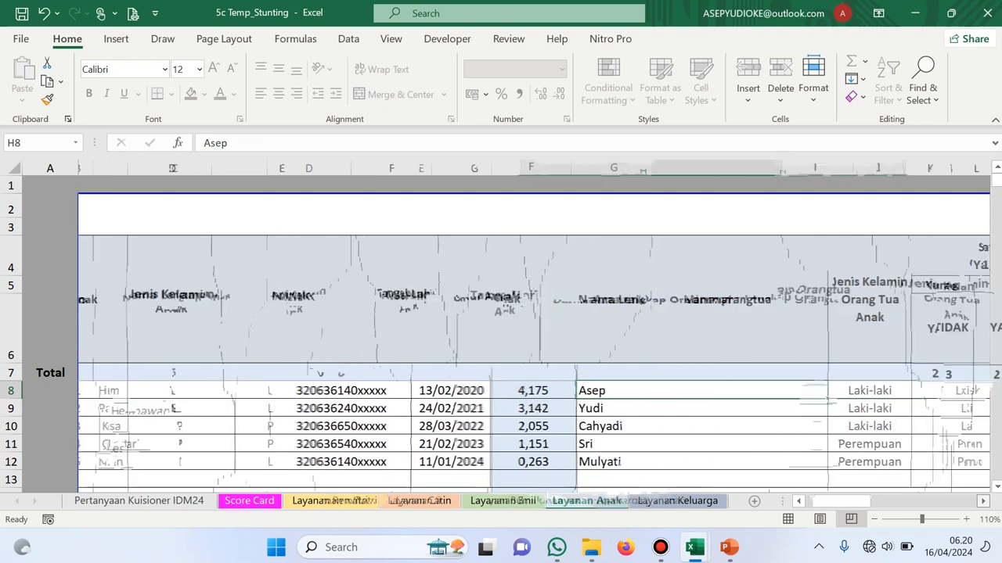
click(983, 502)
click(983, 502)
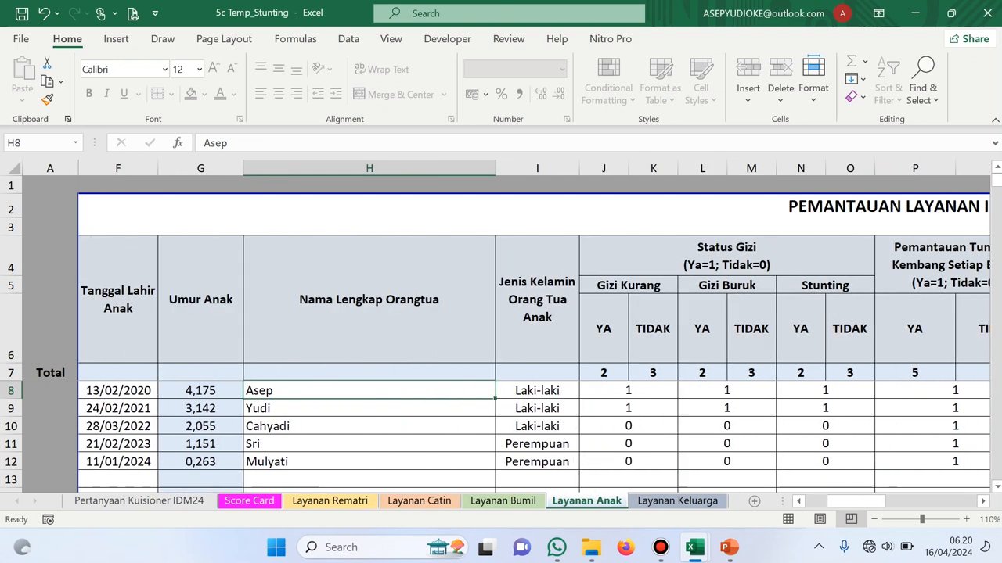
click(537, 390)
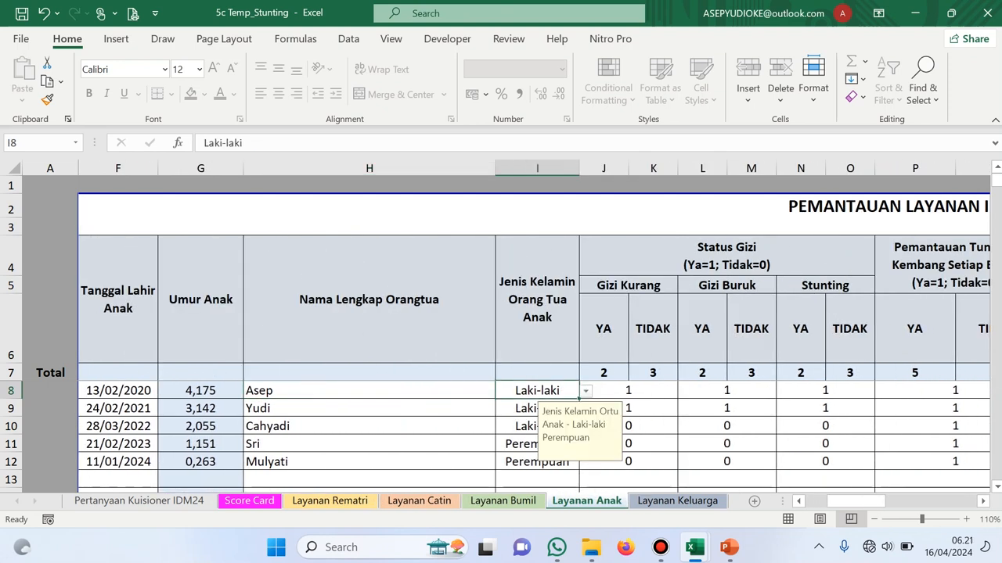
click(983, 502)
click(983, 501)
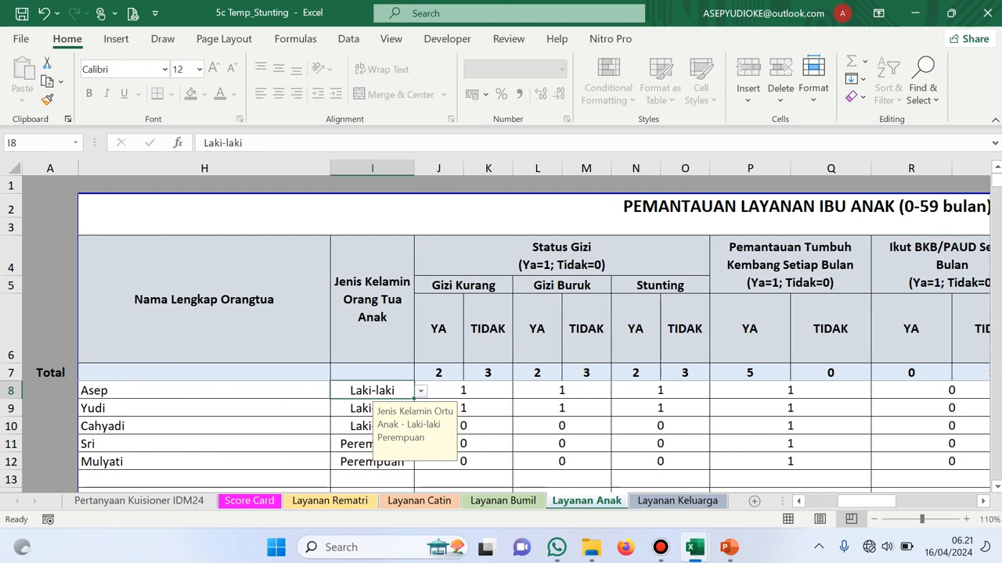
click(463, 390)
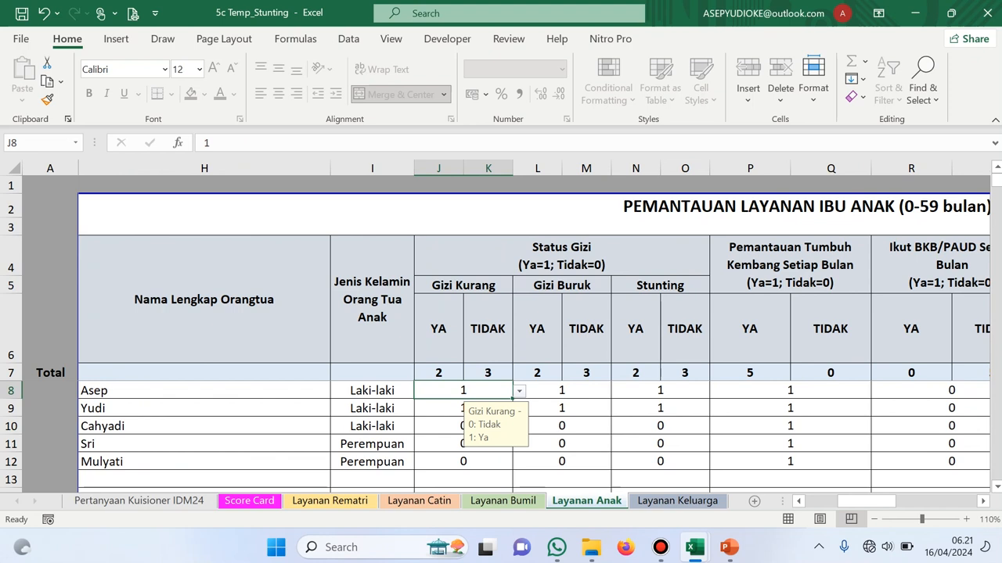
scroll(534, 336, right, 5)
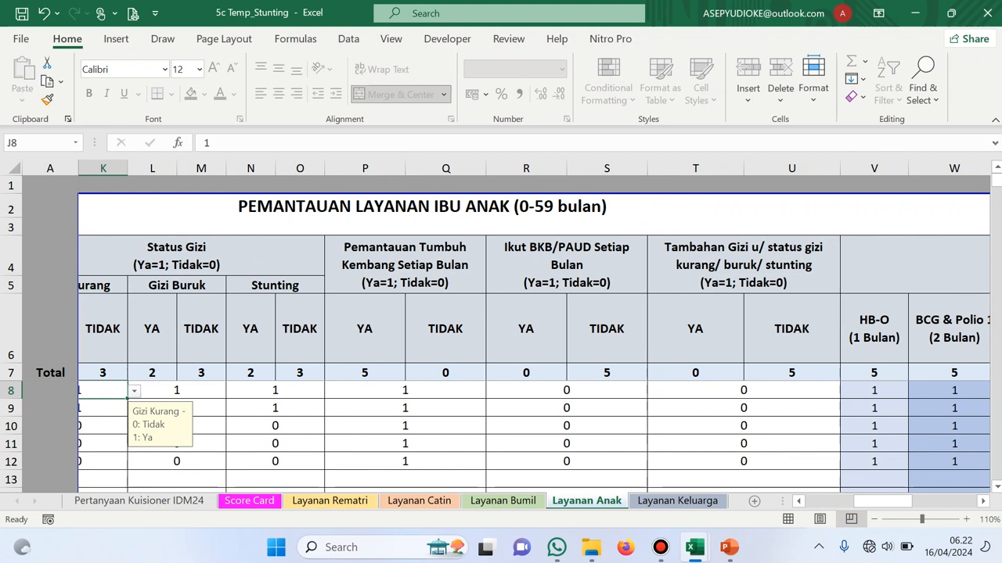
scroll(500, 329, right, 5)
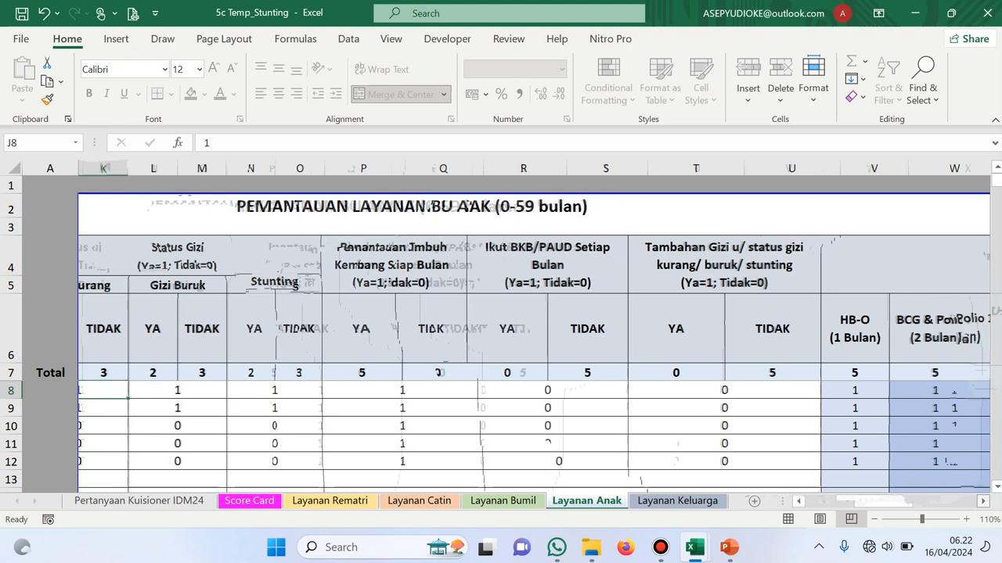
scroll(501, 329, right, 4)
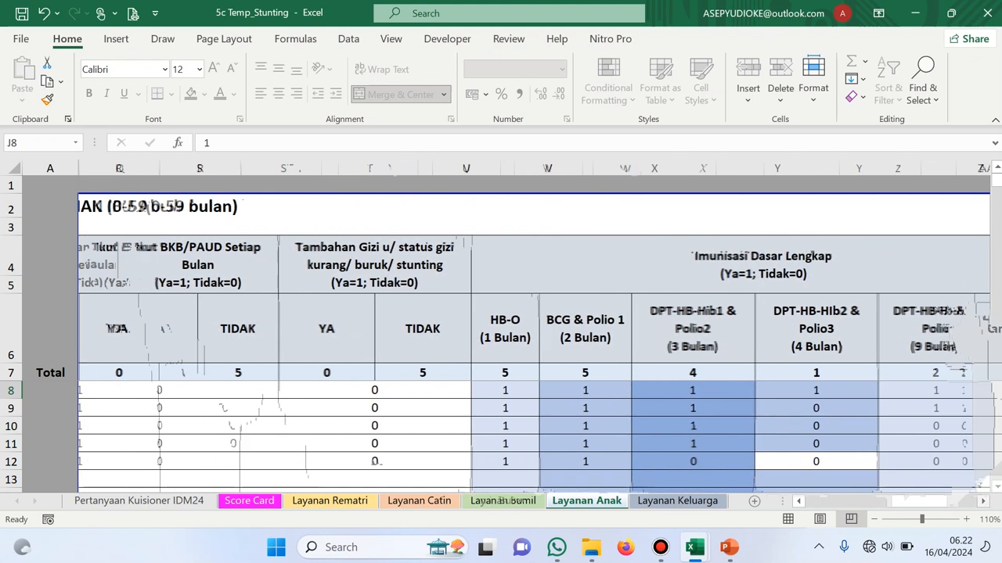
Check X8's 0/1 immunisation options, leaving the first child's DPT-HB-Hib1 & Polio2 value at 1
scroll(501, 329, right, 1)
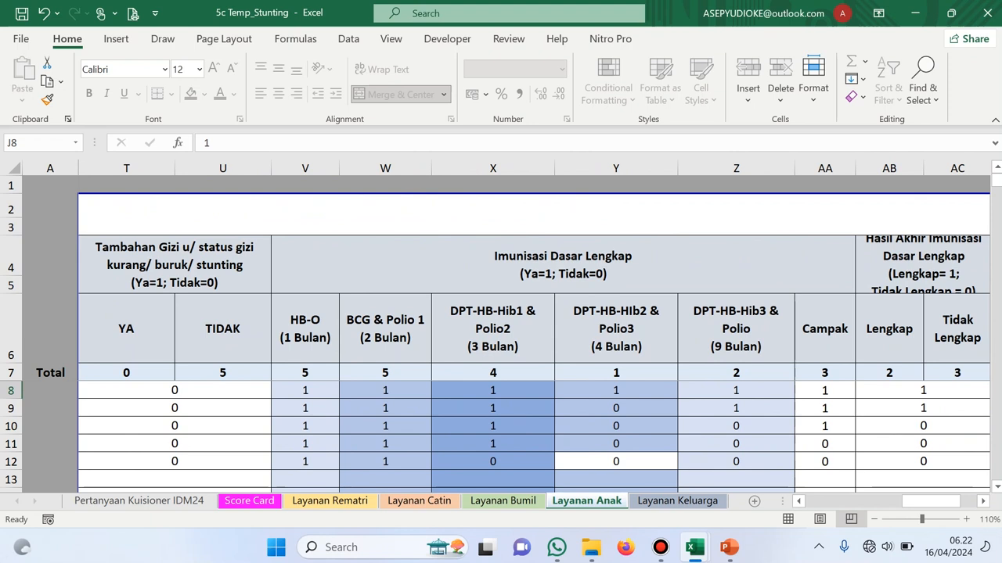
click(493, 390)
click(561, 392)
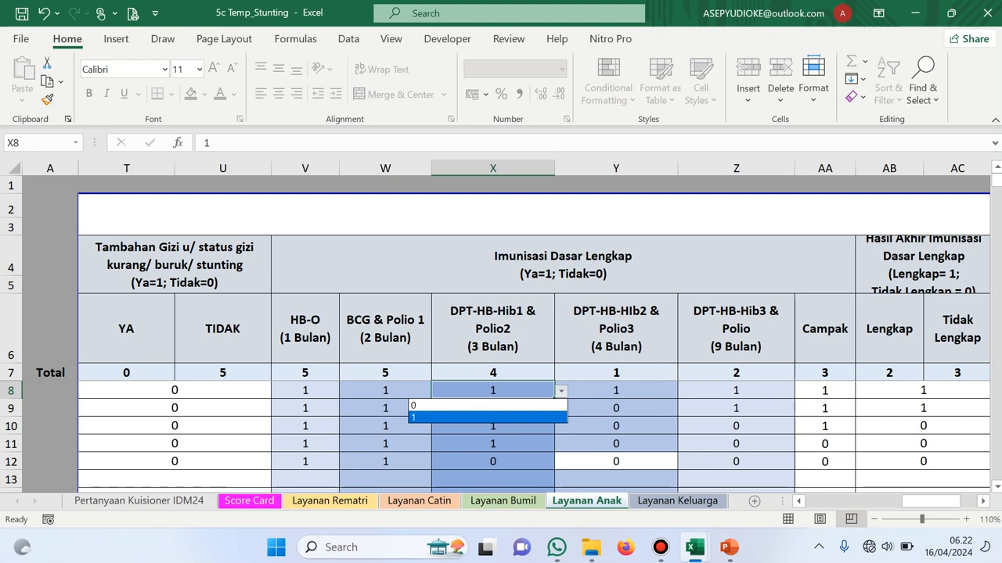
key(Up)
key(Escape)
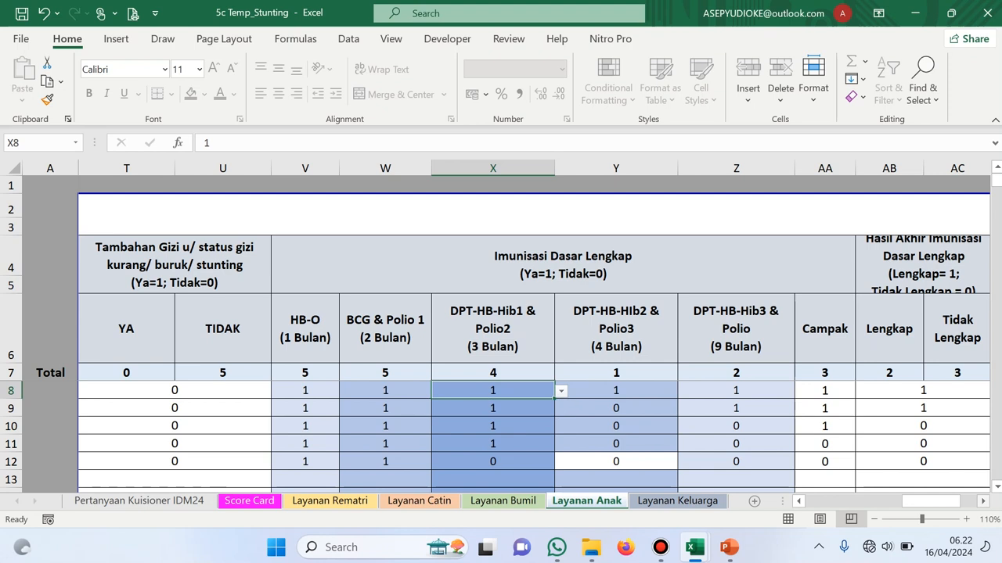
Review the complete-immunisation results in AB8 and AB9, then go to the Layanan Keluarga sheet
scroll(539, 334, right, 3)
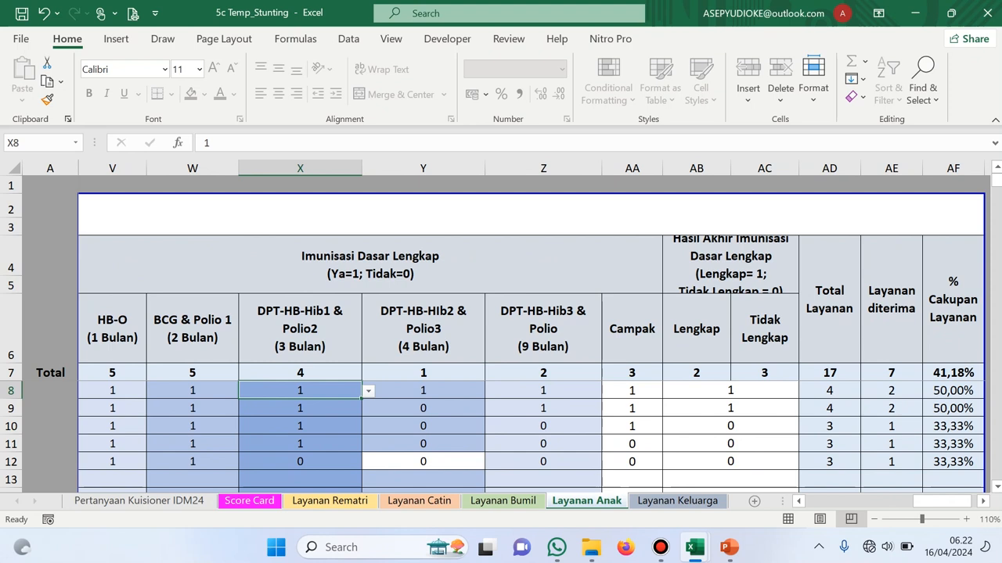
click(731, 391)
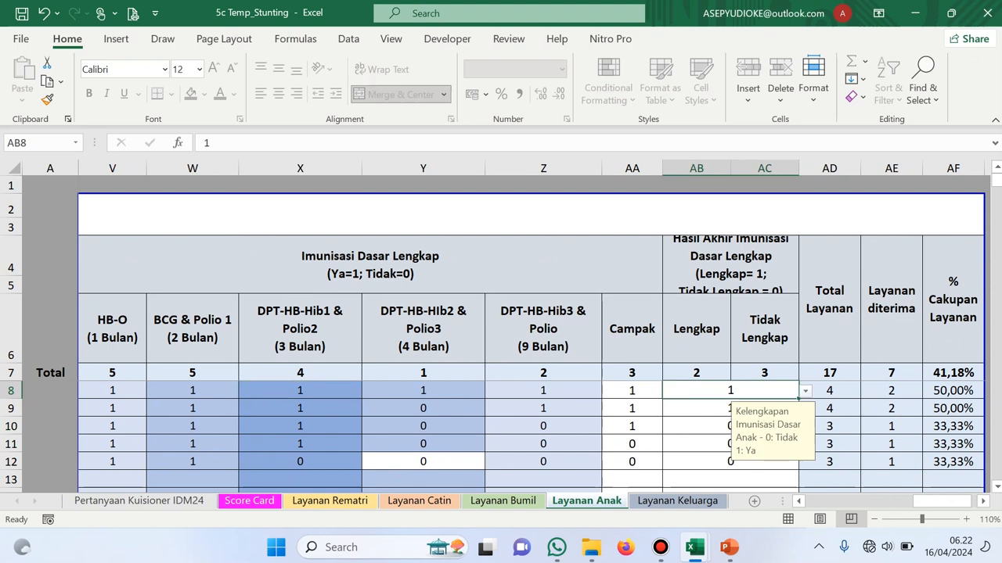
click(730, 408)
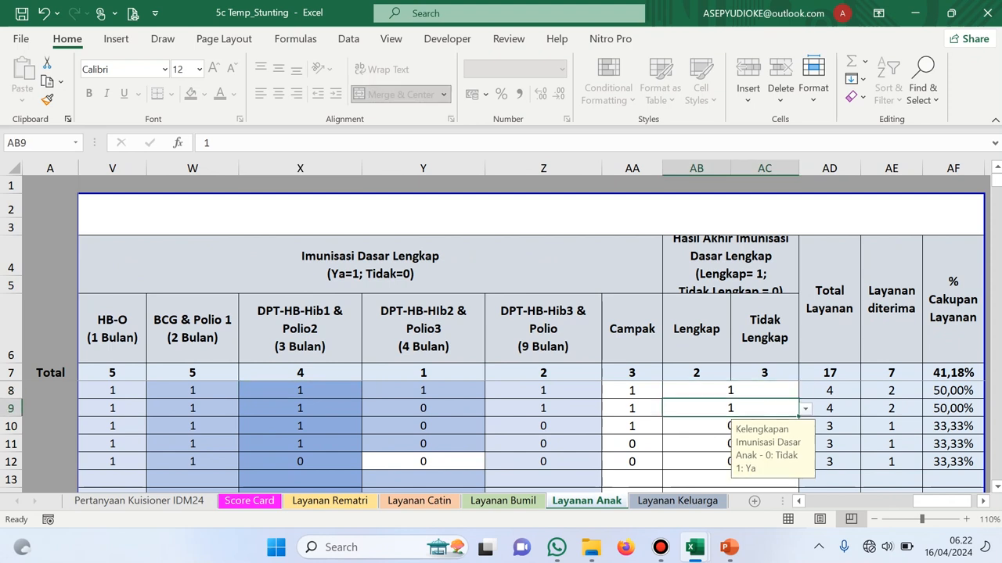
scroll(539, 334, right, 1)
scroll(539, 334, right, 2)
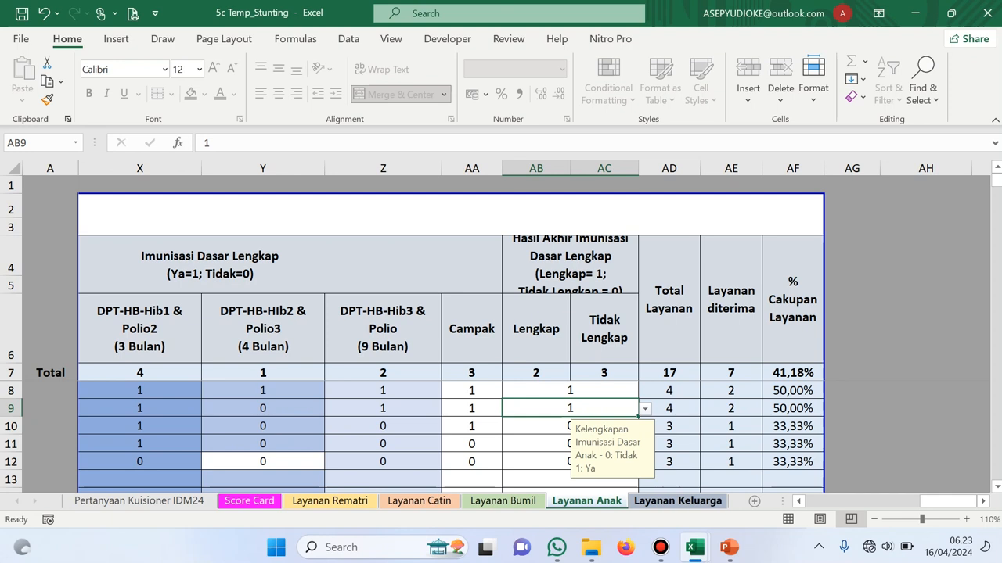
key(ctrl+Page_Down)
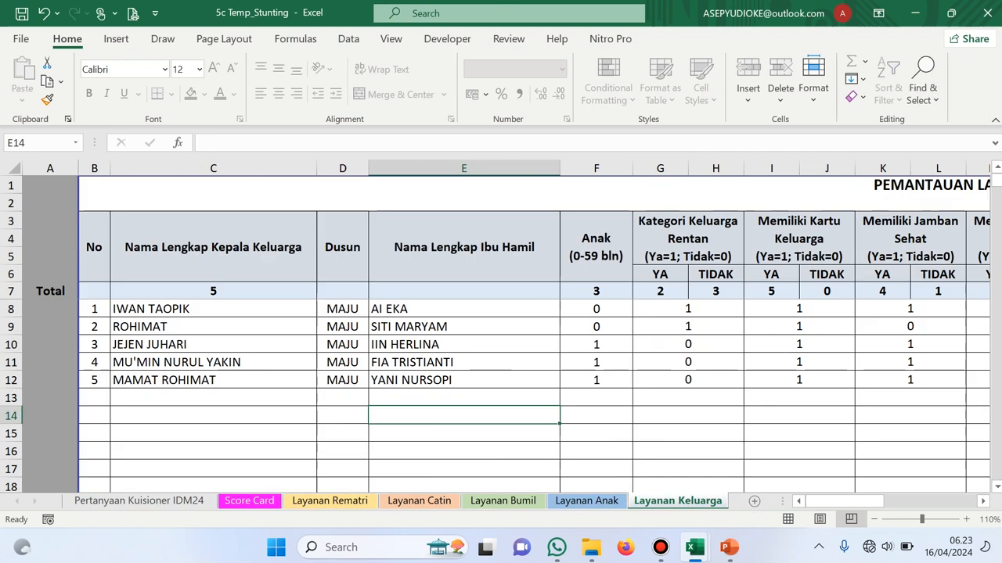
scroll(532, 337, right, 3)
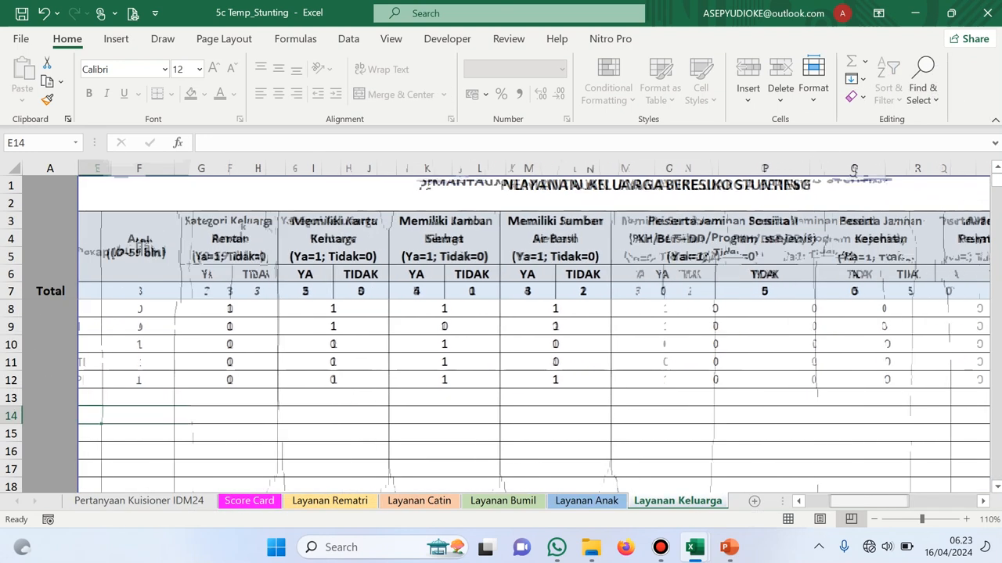
scroll(533, 337, left, 3)
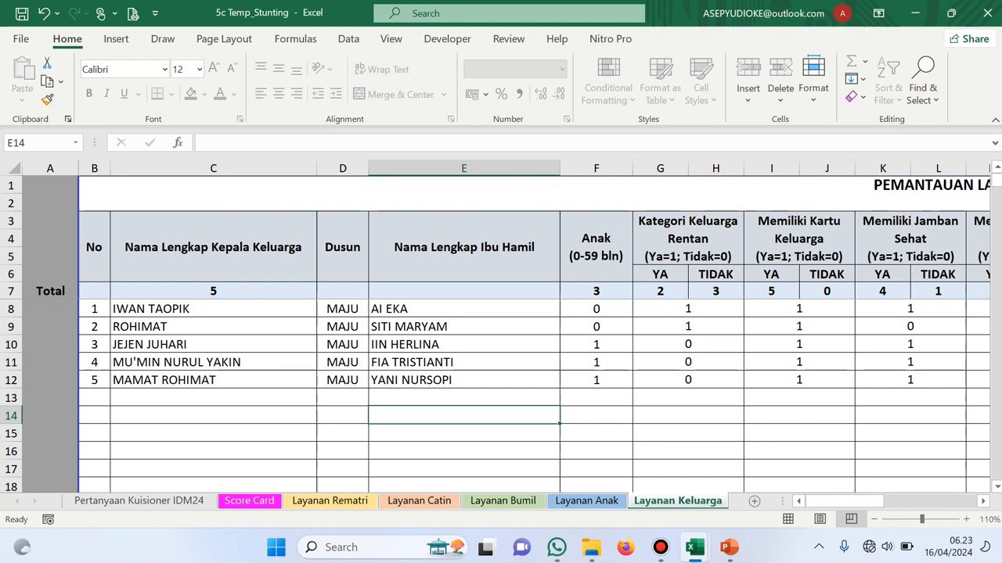
click(596, 310)
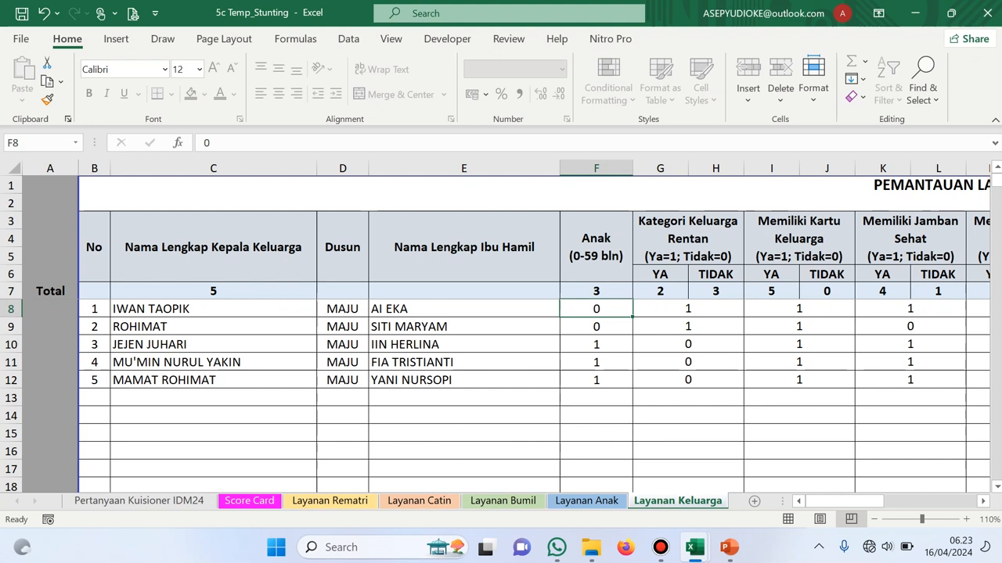
Enter child counts of 0 for the first family (F8) and 3 for the second (F9)
text(2)
key(Return)
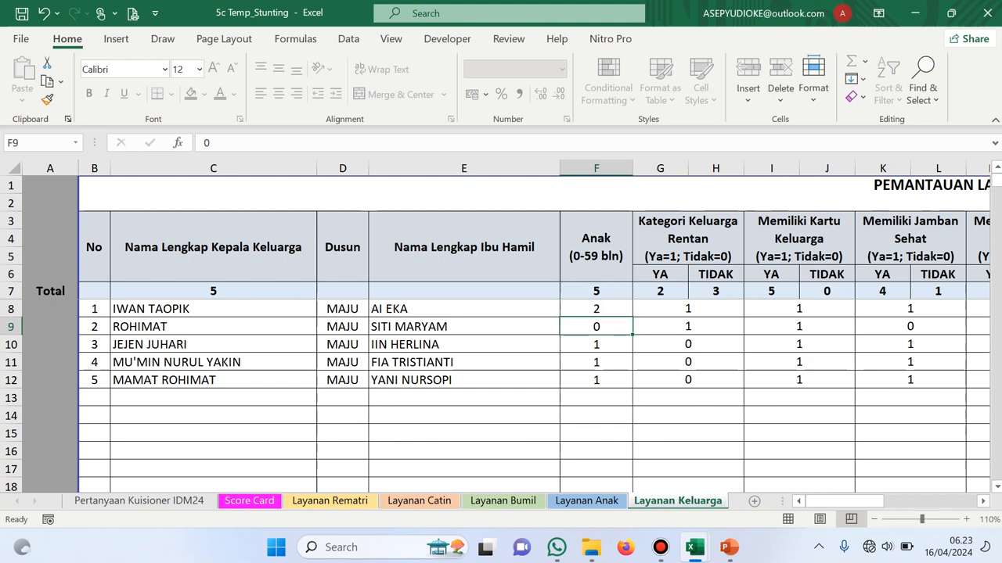
text(3)
key(Return)
key(Up)
key(Up)
text(0)
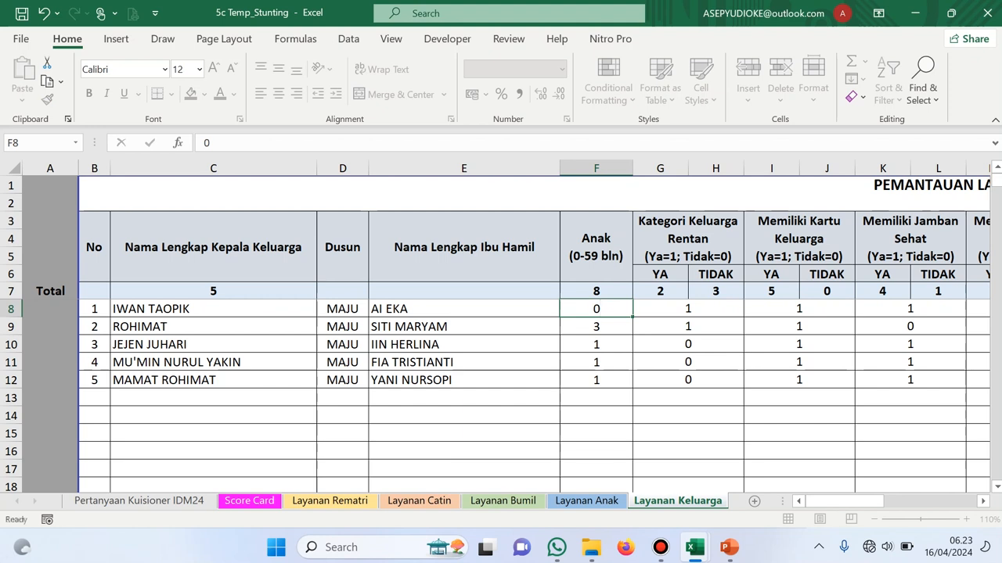
key(Return)
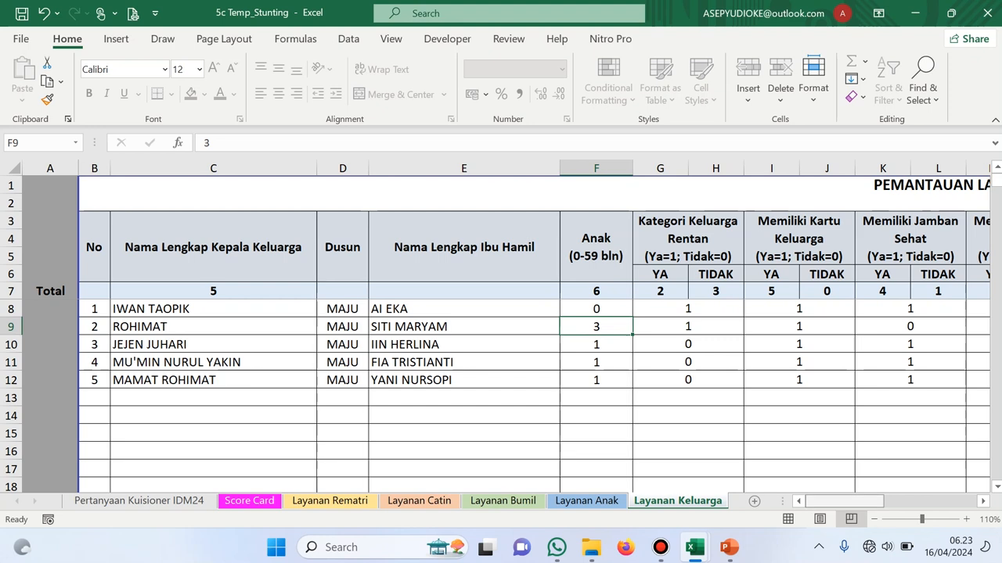
drag(844, 502, 872, 501)
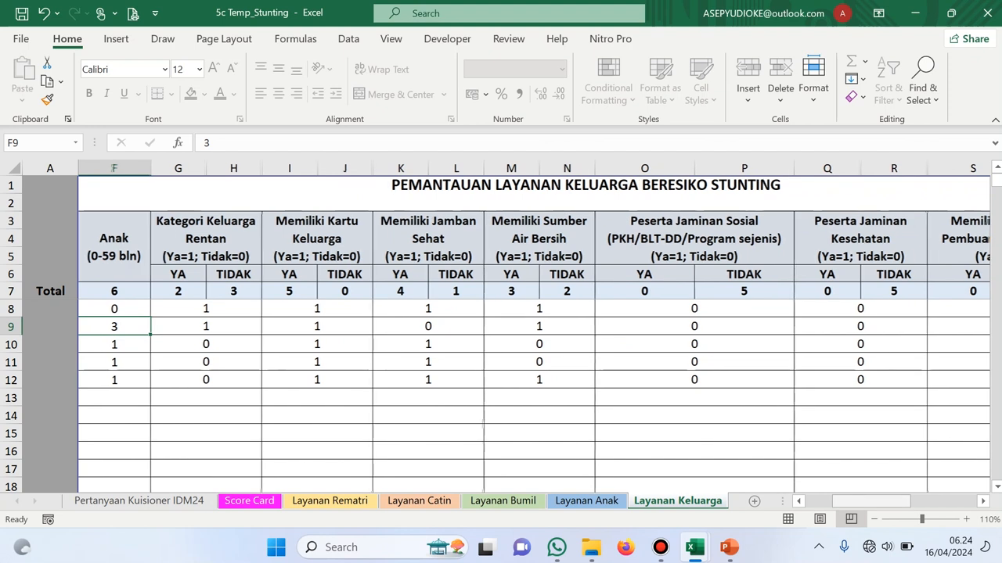
Read the Y8, Z8 and AA8 service formulas, then switch to the 6b Temp-BUM Desa-BUM Desa Bersama workbook
scroll(535, 336, right, 3)
scroll(535, 337, right, 2)
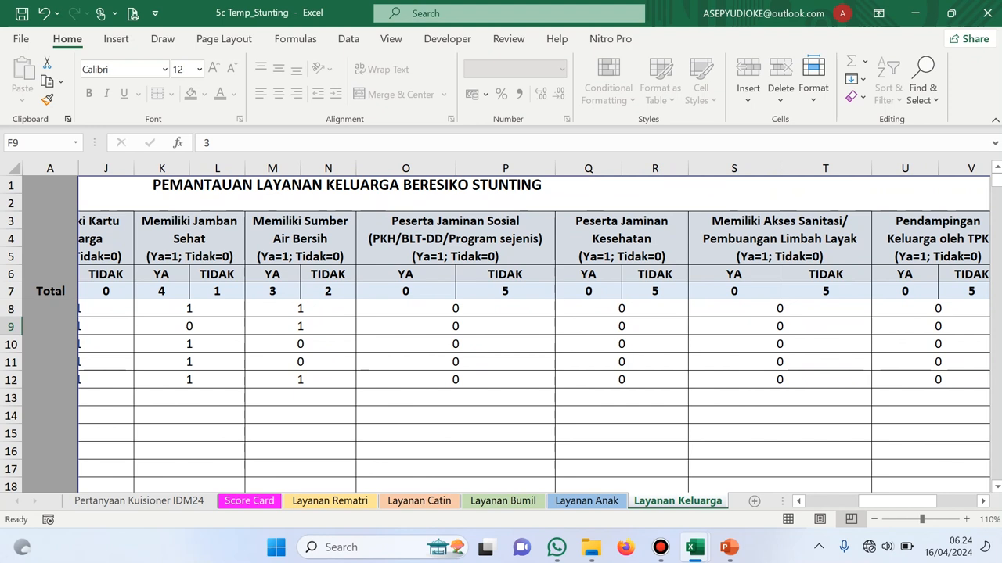
scroll(535, 337, right, 3)
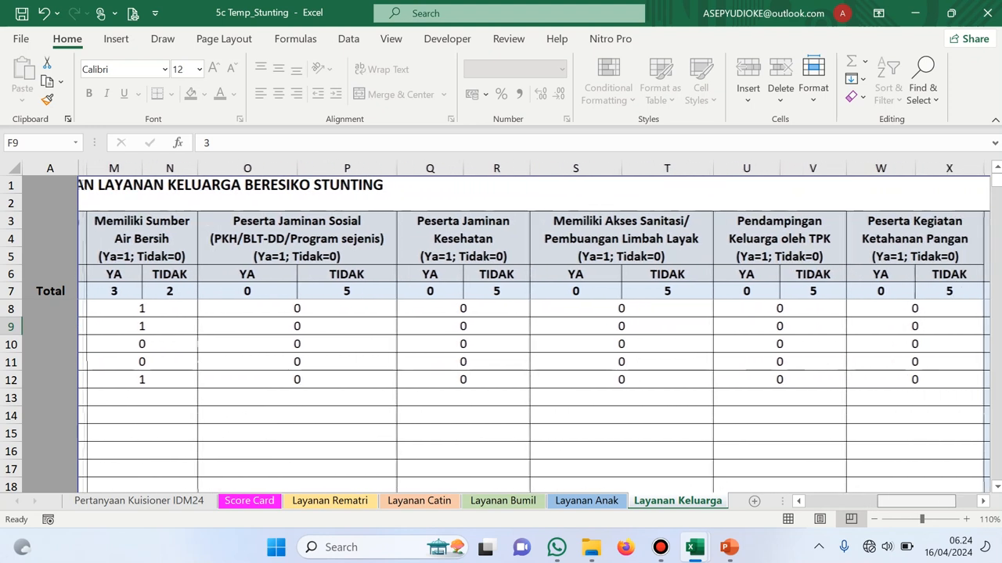
scroll(535, 336, right, 2)
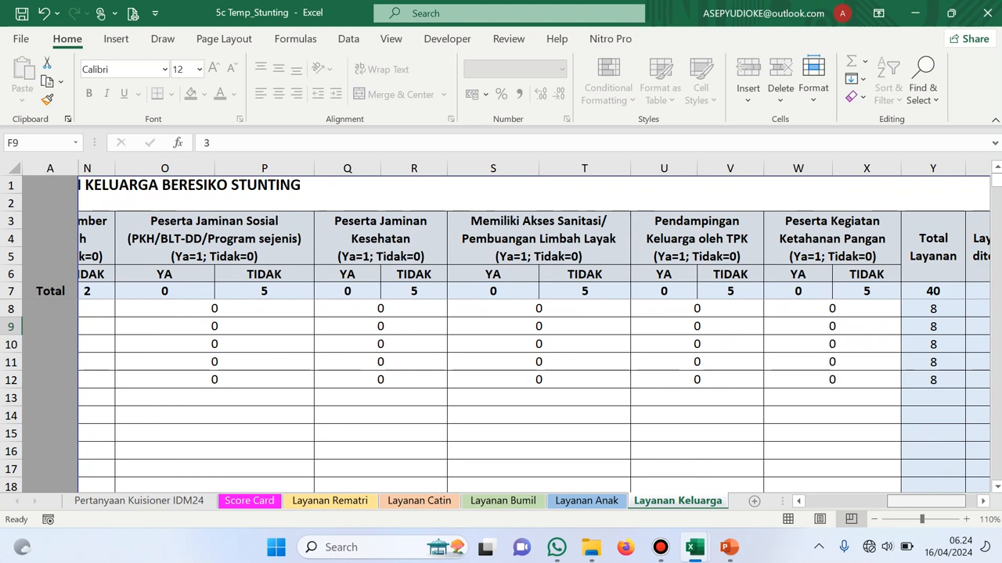
scroll(534, 337, right, 1)
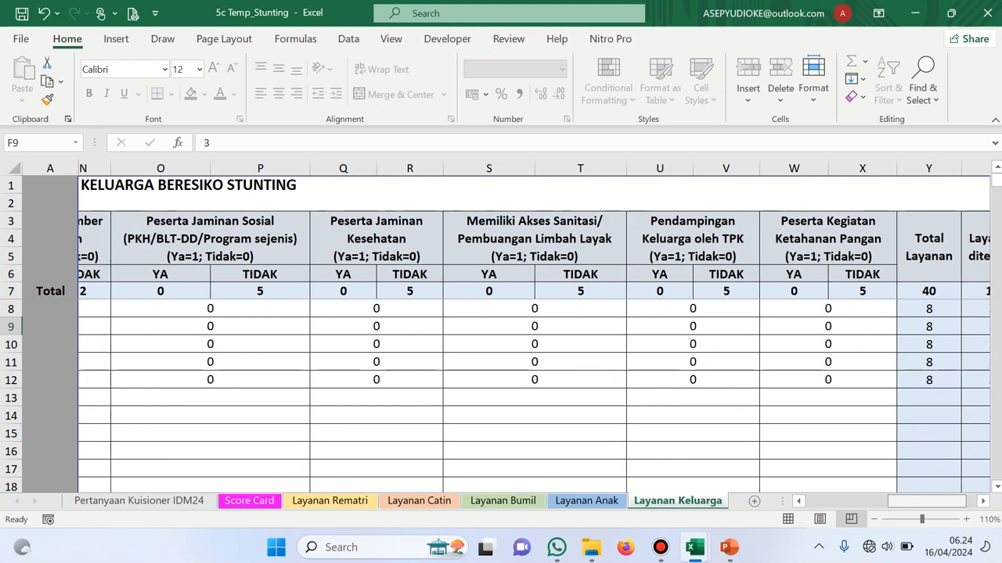
scroll(535, 336, right, 3)
scroll(534, 336, left, 2)
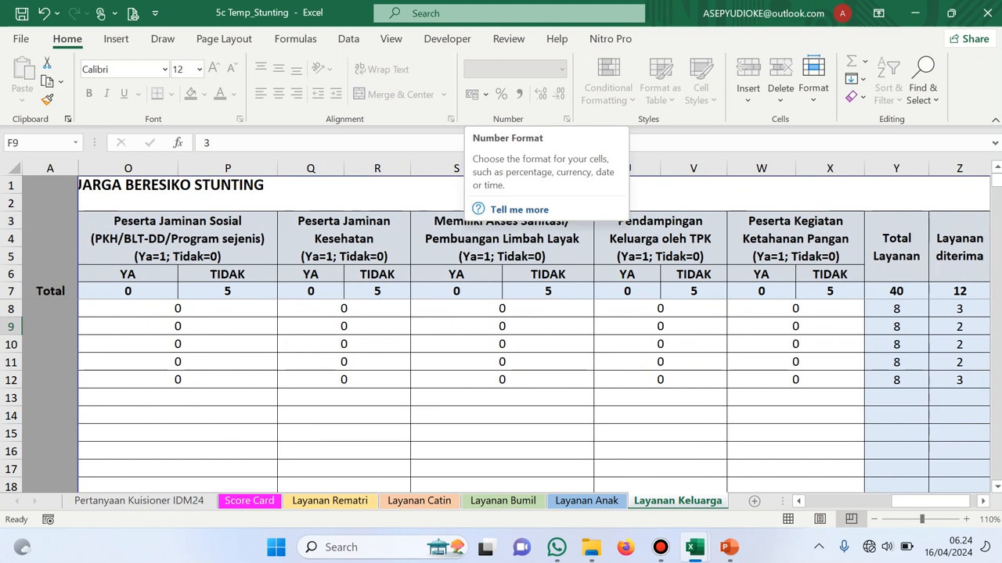
scroll(535, 336, right, 1)
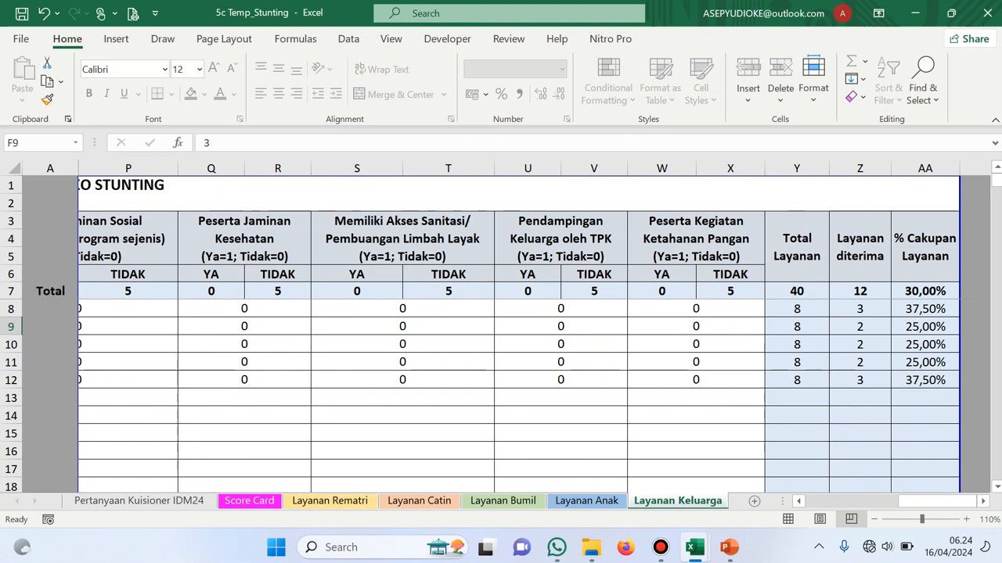
click(796, 310)
click(860, 309)
click(925, 309)
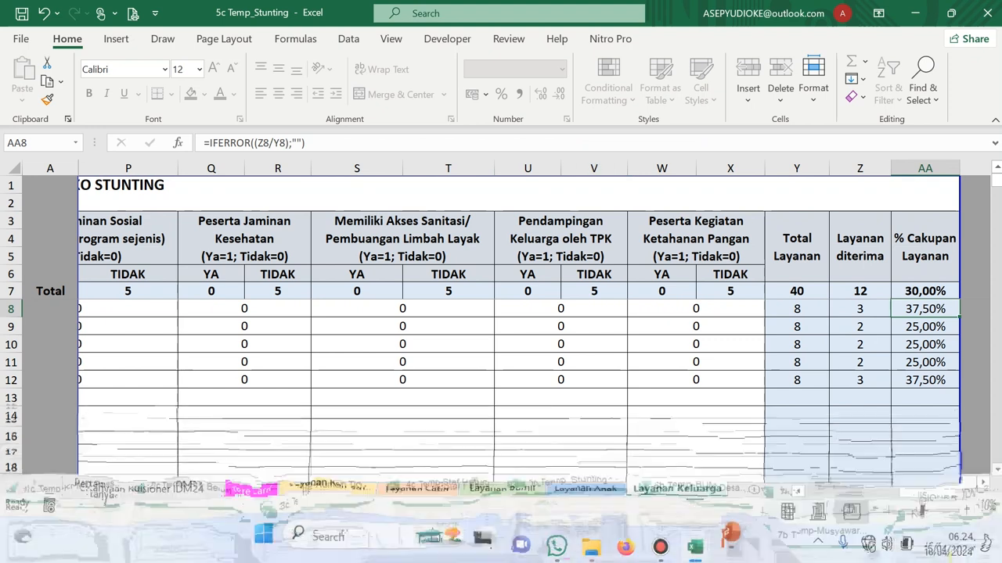
click(694, 547)
click(691, 479)
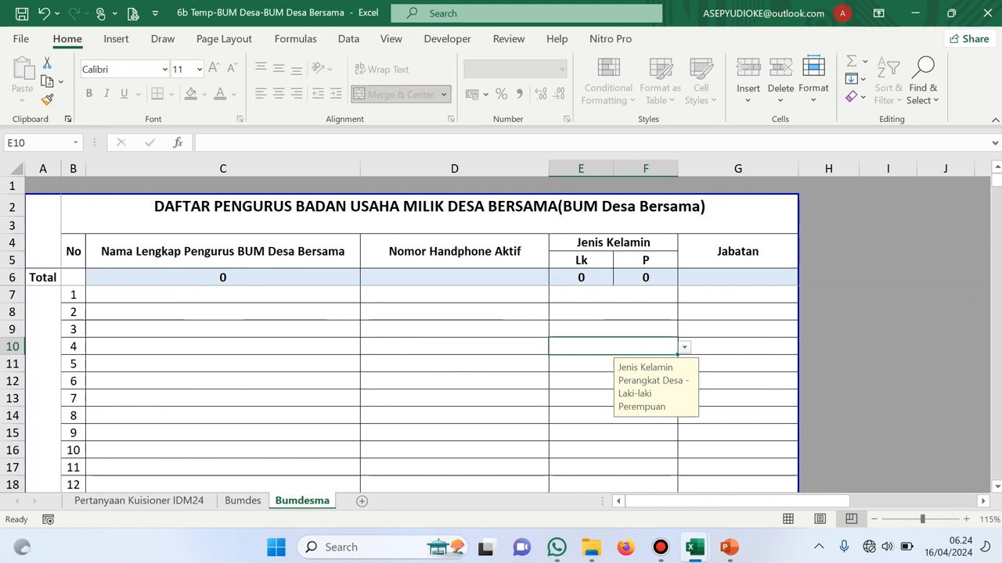
Browse the Bumdes and Bumdesma sheets, checking the Bumdes member list's Nomor Handphone Aktif column
click(140, 500)
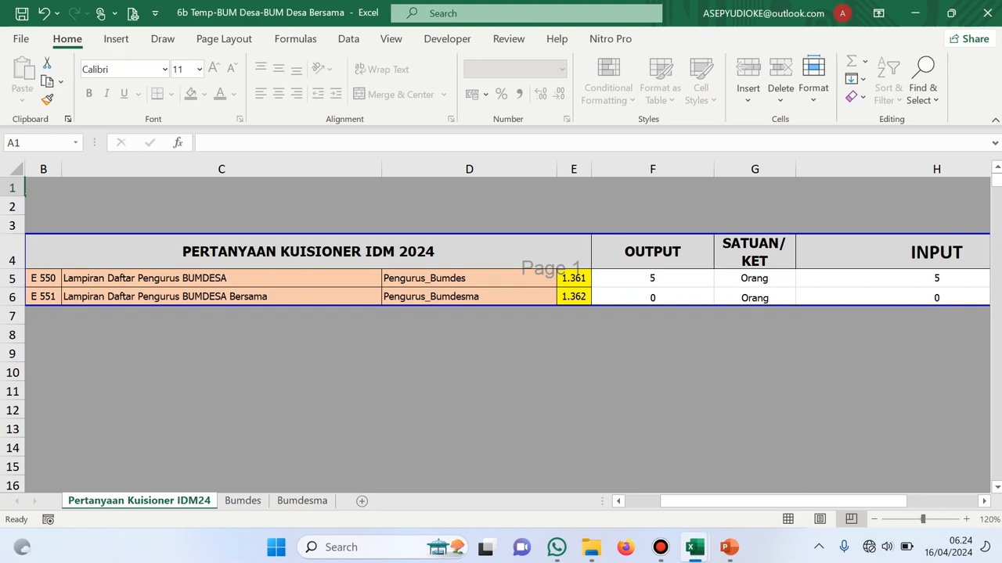
key(ctrl+Page_Down)
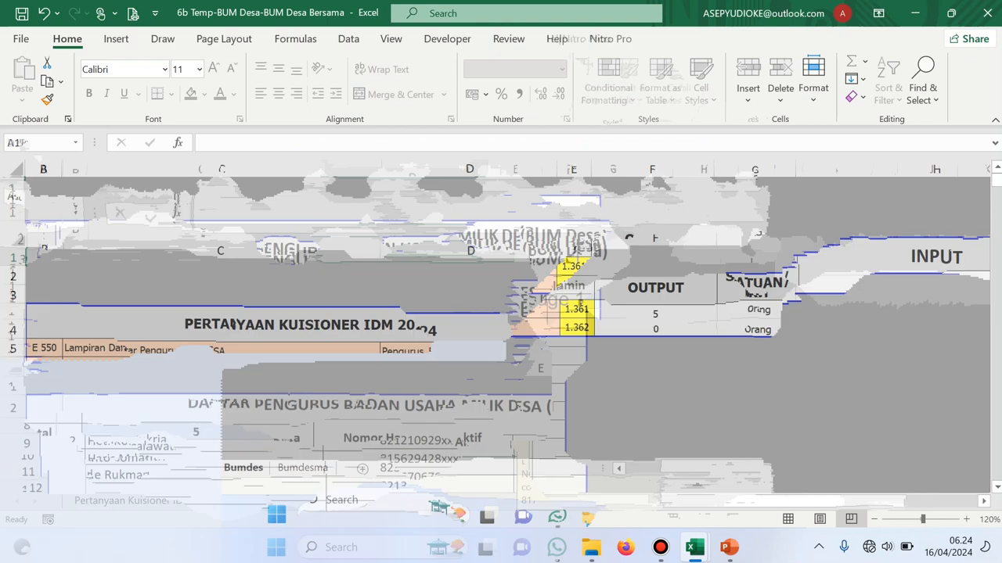
key(ctrl+Page_Down)
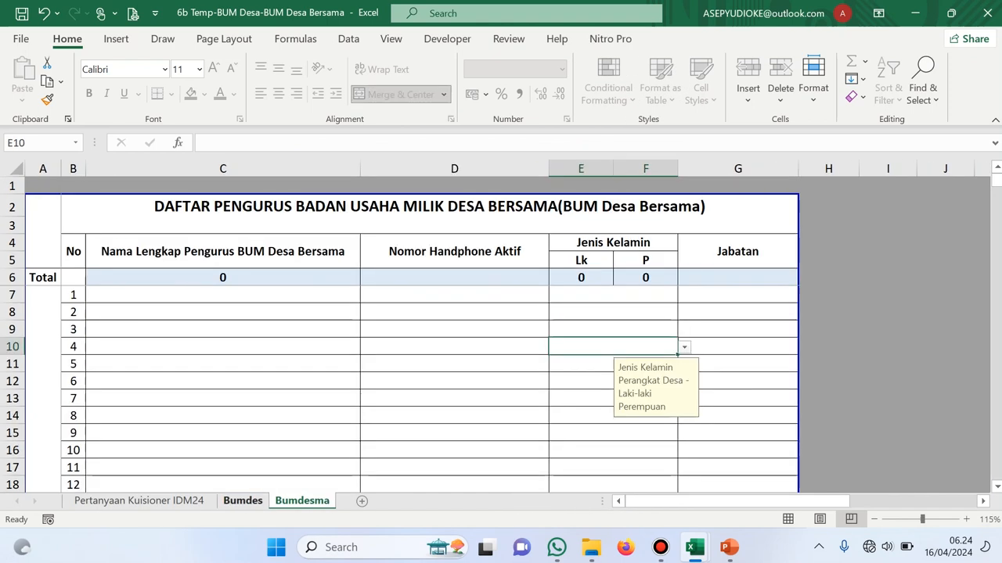
key(ctrl+Page_Up)
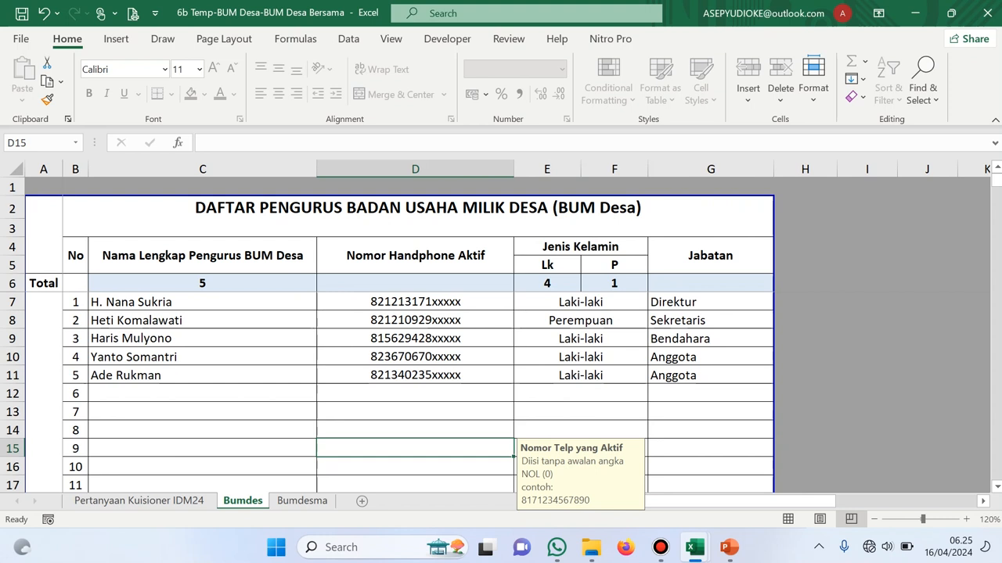
click(414, 255)
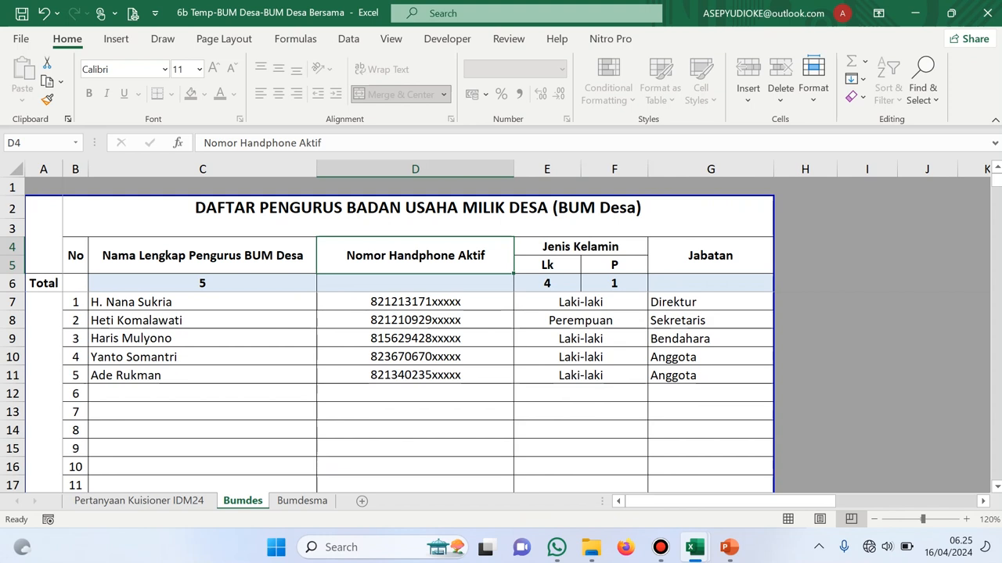
Confirm questionnaire cell H5 holds =SUM(Bumdes!E6:F6) while the Bumdesma list stays empty
click(139, 501)
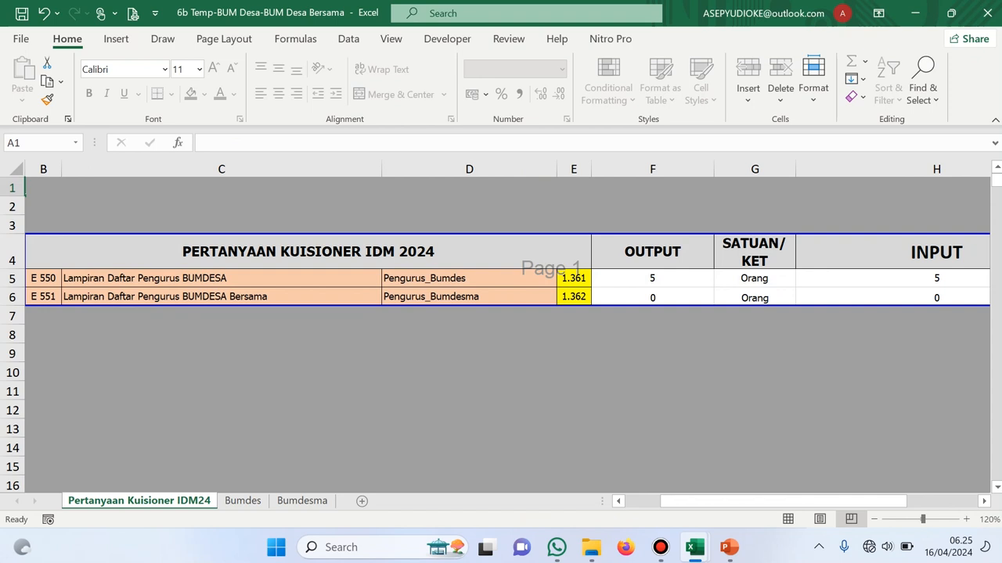
click(936, 279)
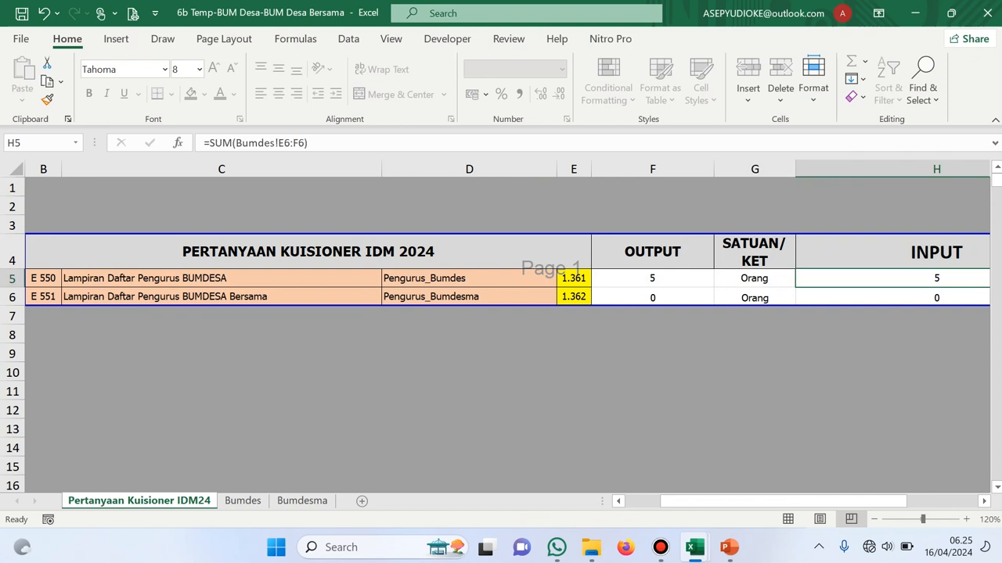
click(302, 501)
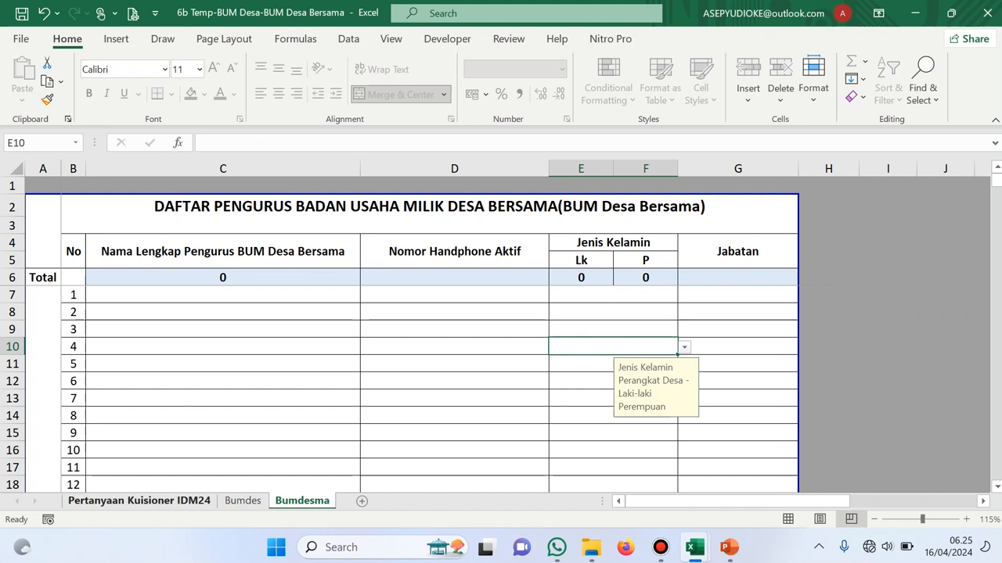
click(139, 501)
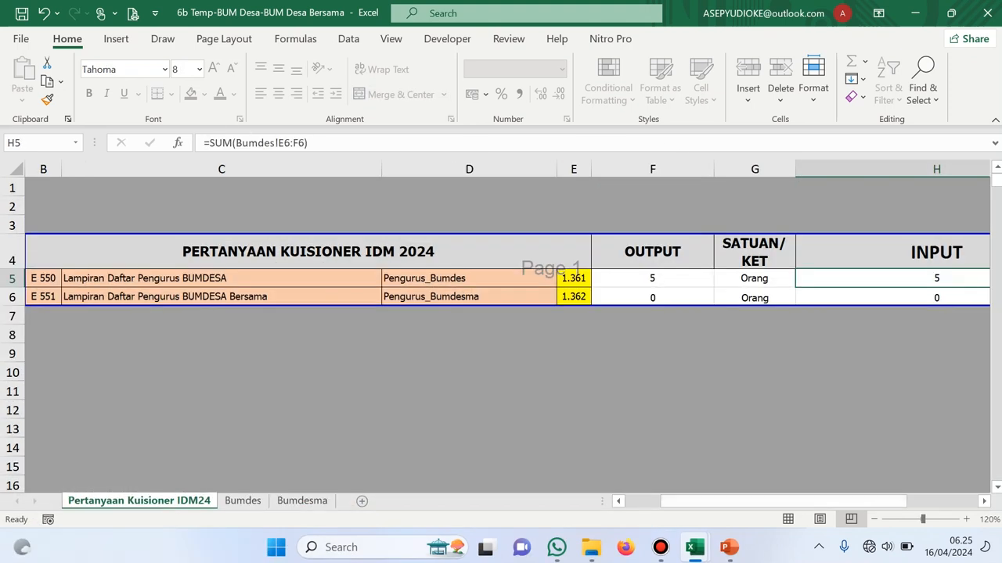
click(694, 548)
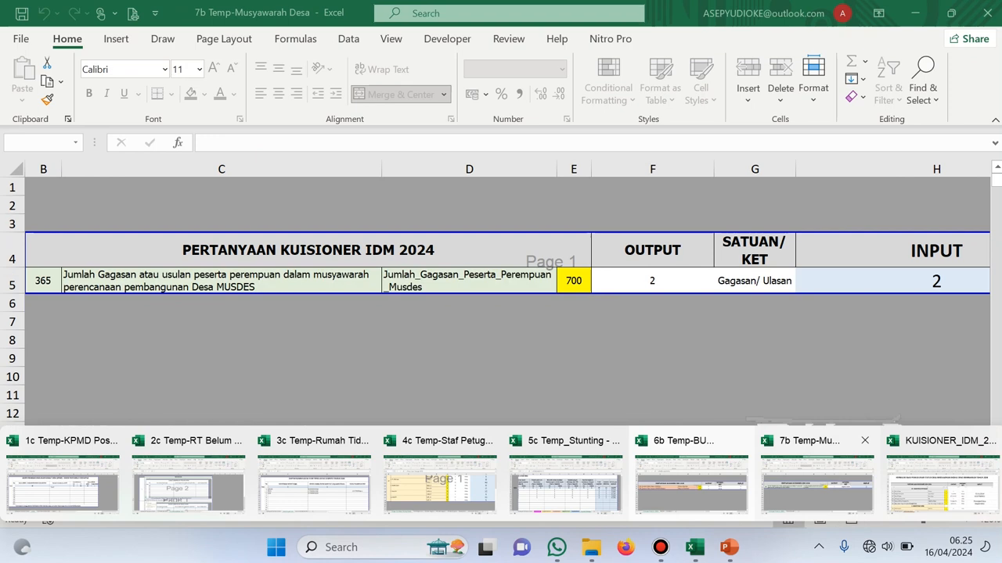
In 7b Temp-Musyawarah Desa, review the Peserta Musdes list's G11 Unsur entry and I9 formula
click(817, 482)
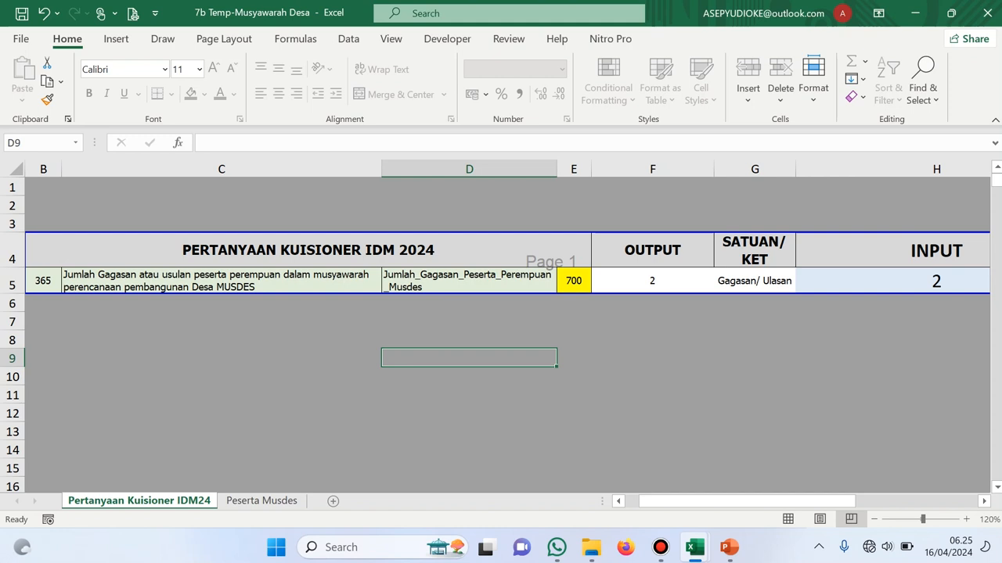
click(261, 500)
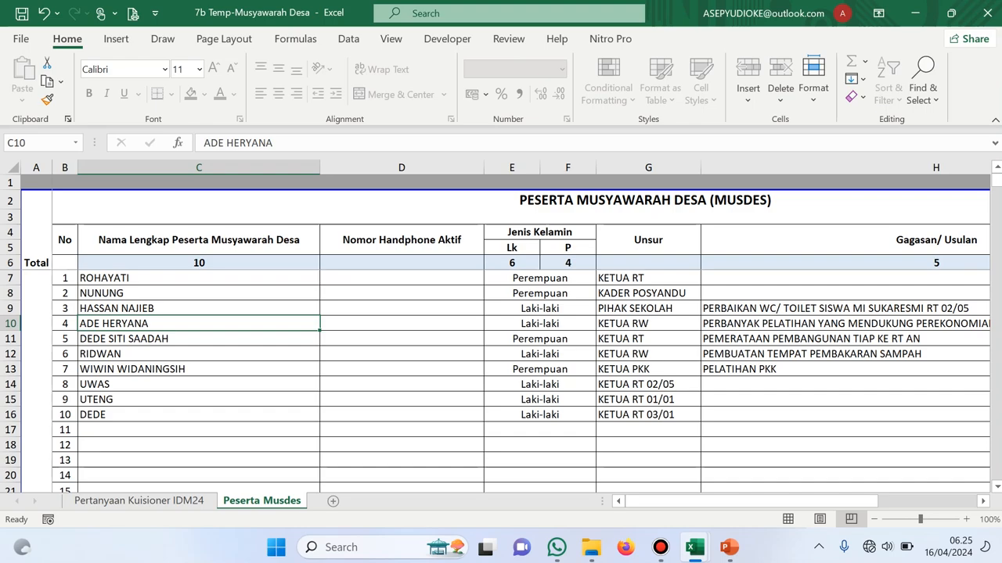
scroll(521, 336, right, 5)
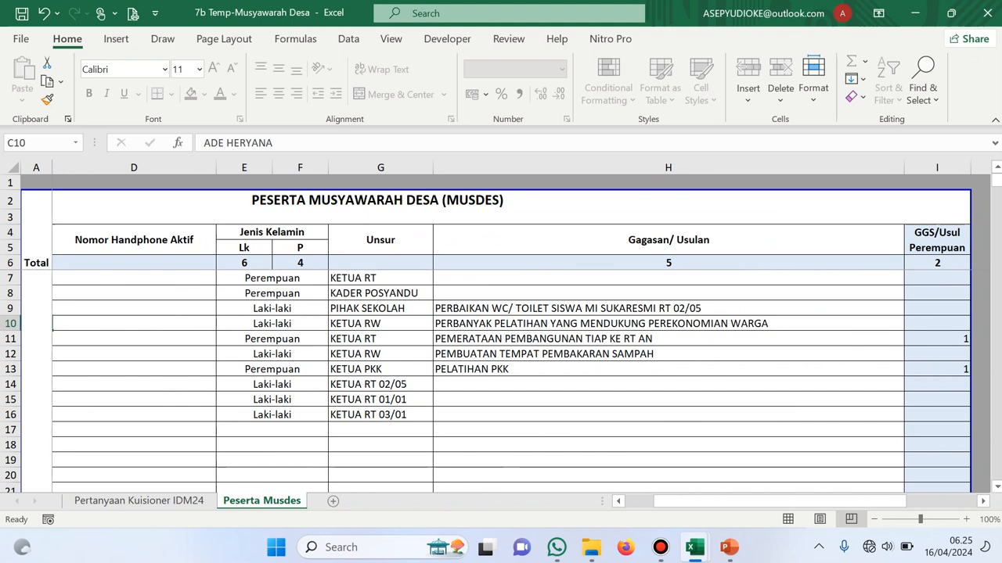
click(380, 339)
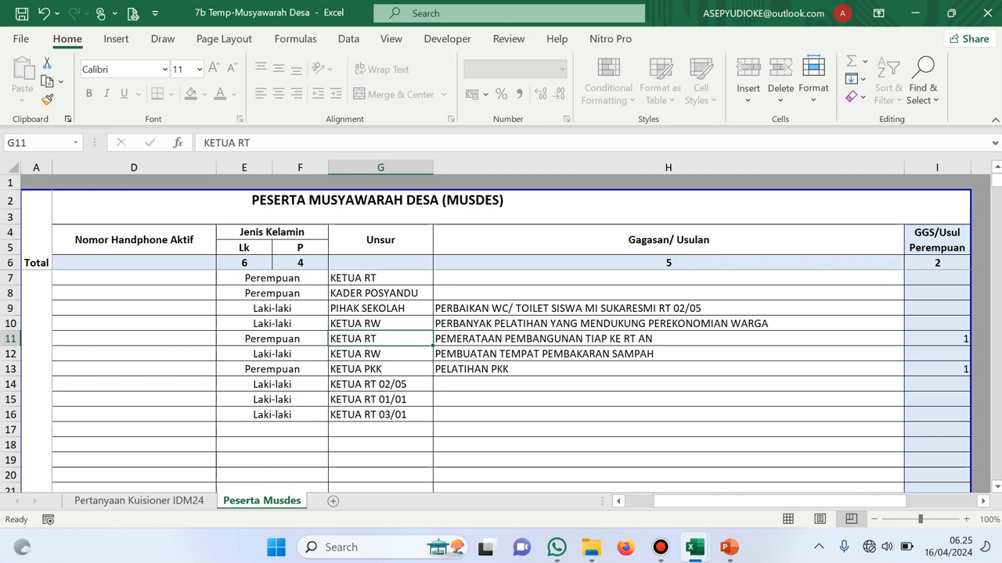
scroll(517, 336, left, 3)
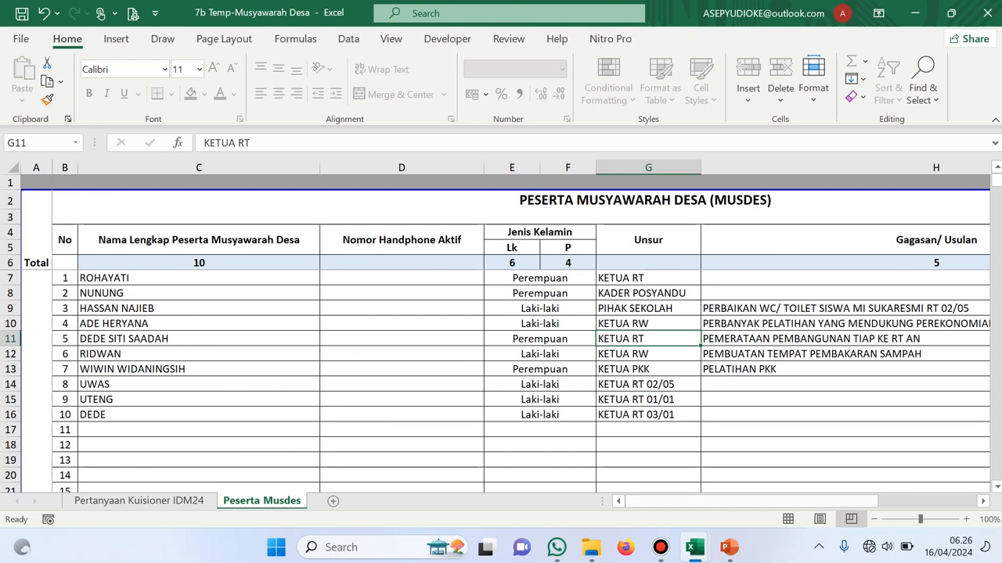
scroll(501, 336, right, 3)
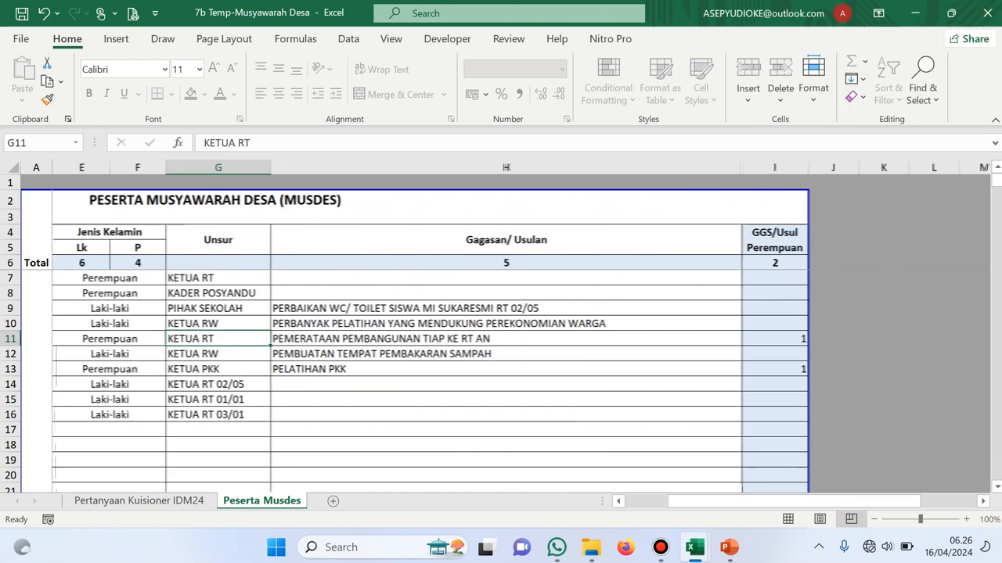
click(773, 309)
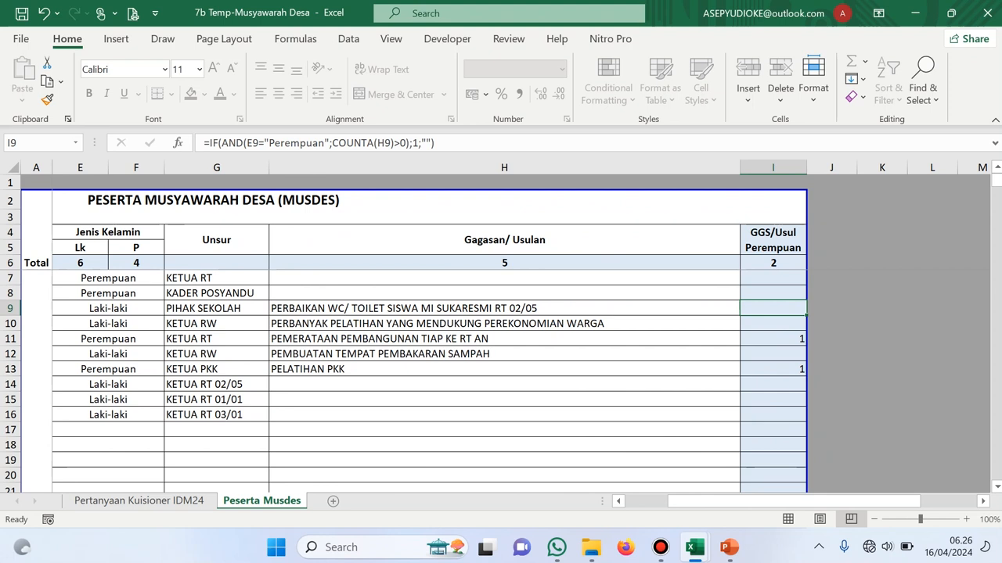
scroll(501, 336, left, 3)
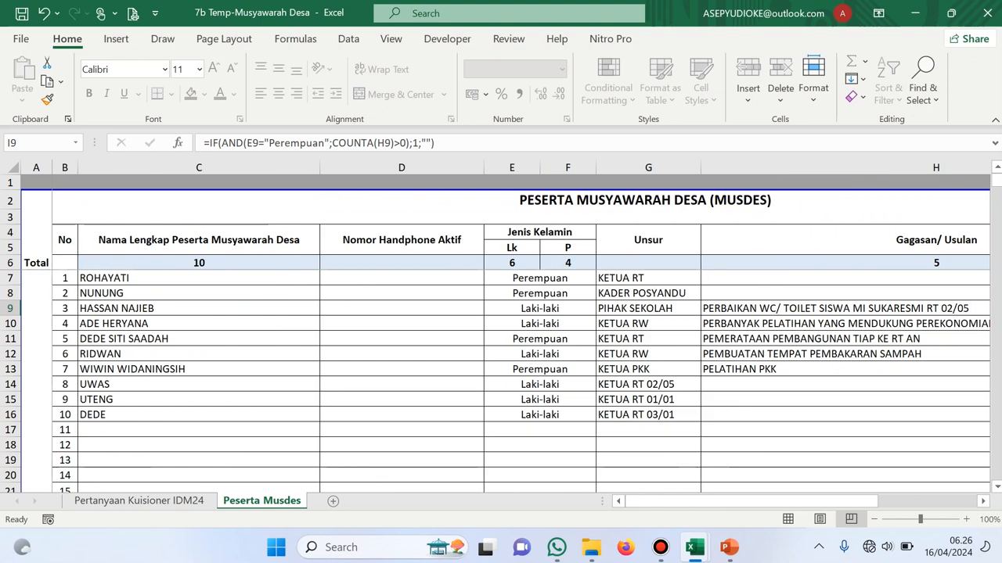
click(198, 279)
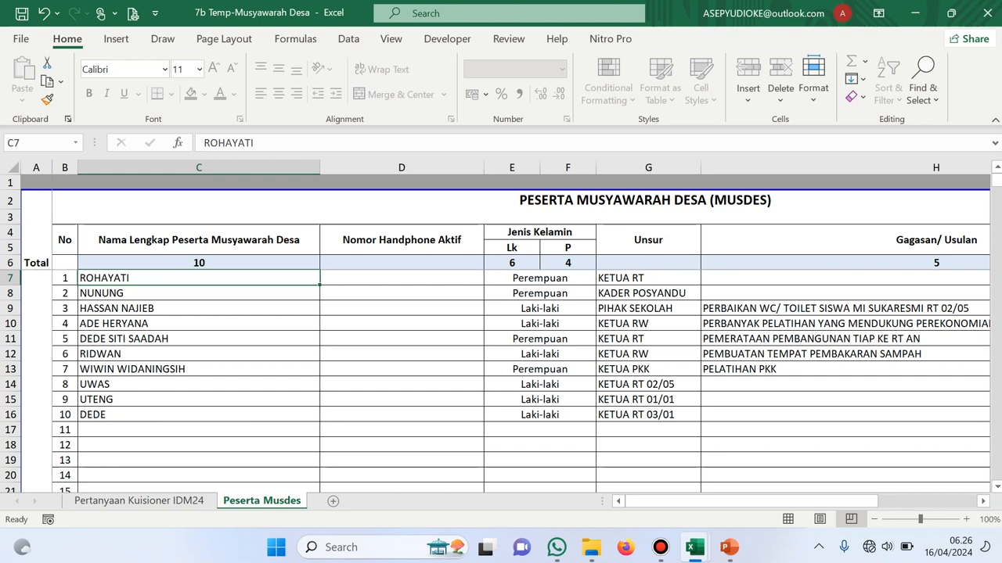
Enter 'Guru diniyah agar mendapatkan insentif' as the first participant's proposal in H7
click(846, 278)
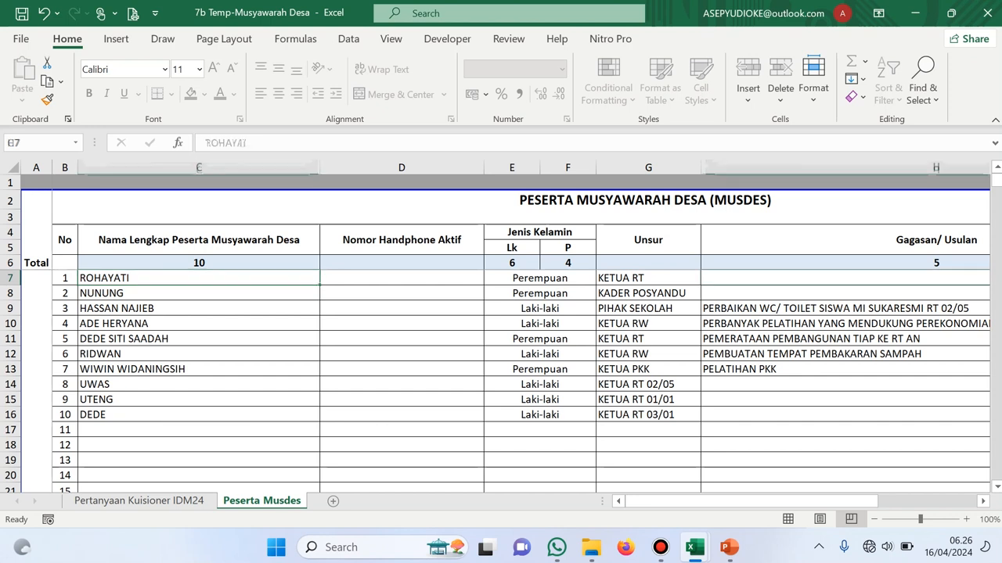
text(Gur)
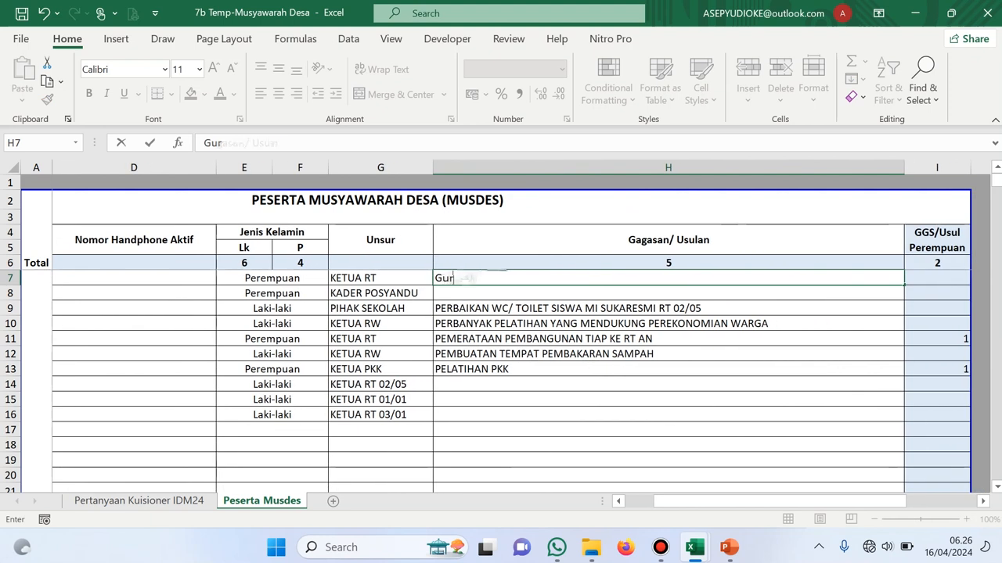
text(u diniya)
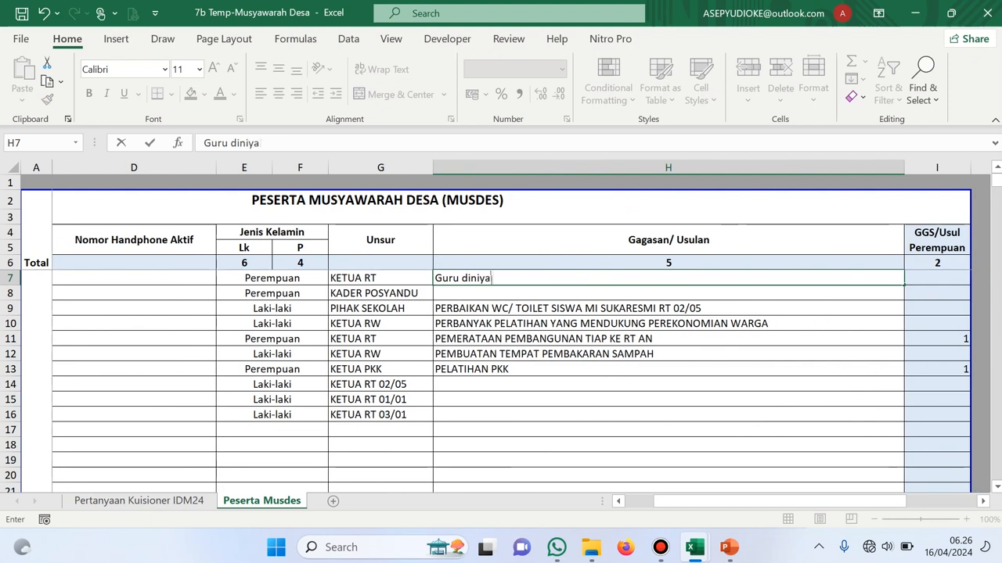
text(h agar mendap)
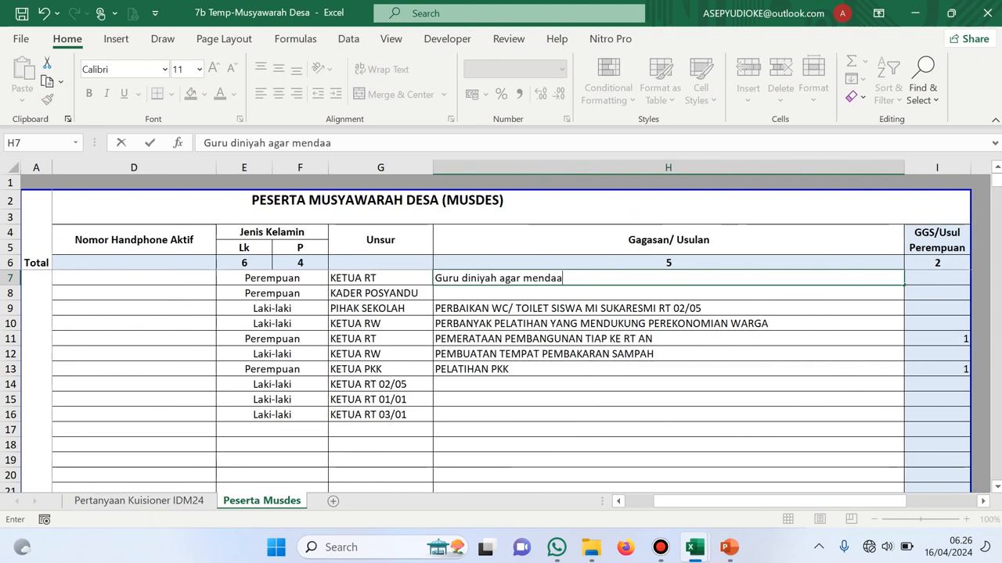
key(BackSpace)
text(patkan insentif)
click(668, 339)
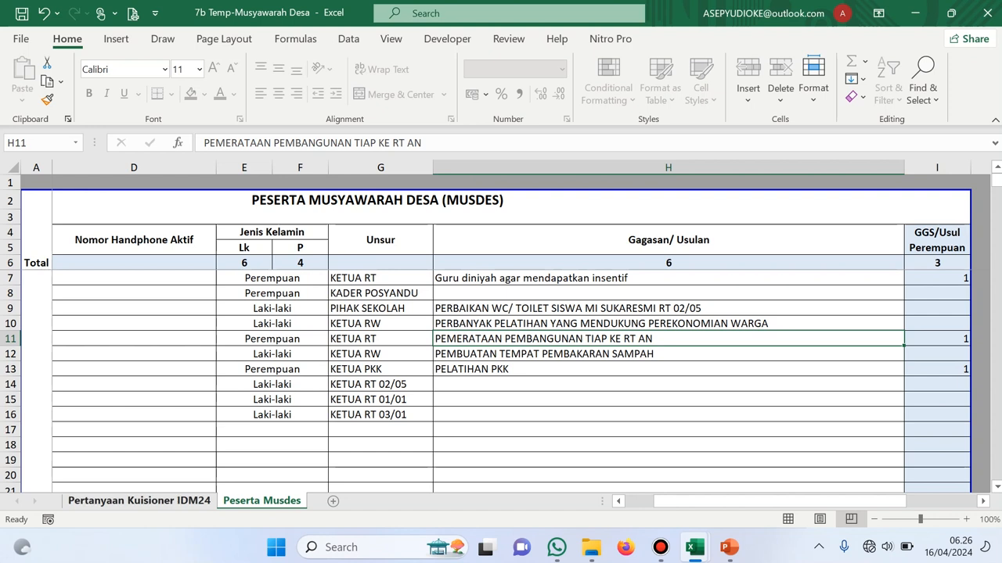
click(139, 501)
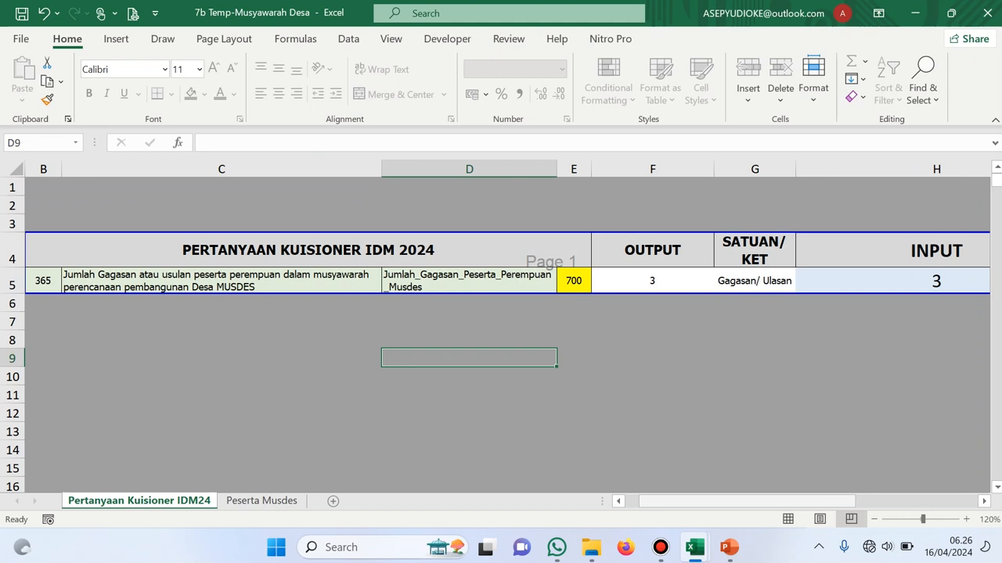
Scroll the questionnaire to confirm the women's proposals INPUT for question 365 shows 3
scroll(508, 334, right, 3)
scroll(508, 334, right, 1)
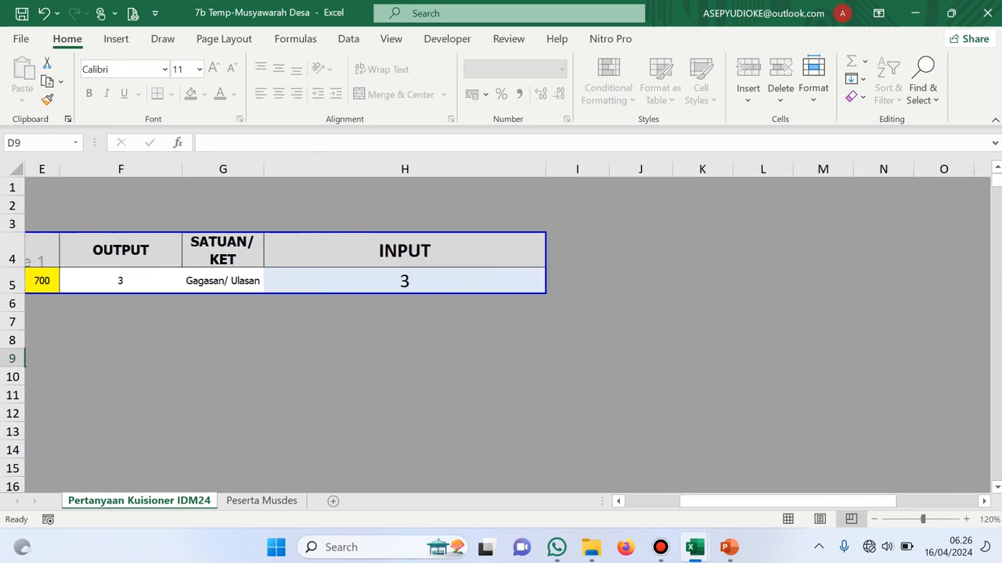
scroll(508, 334, left, 4)
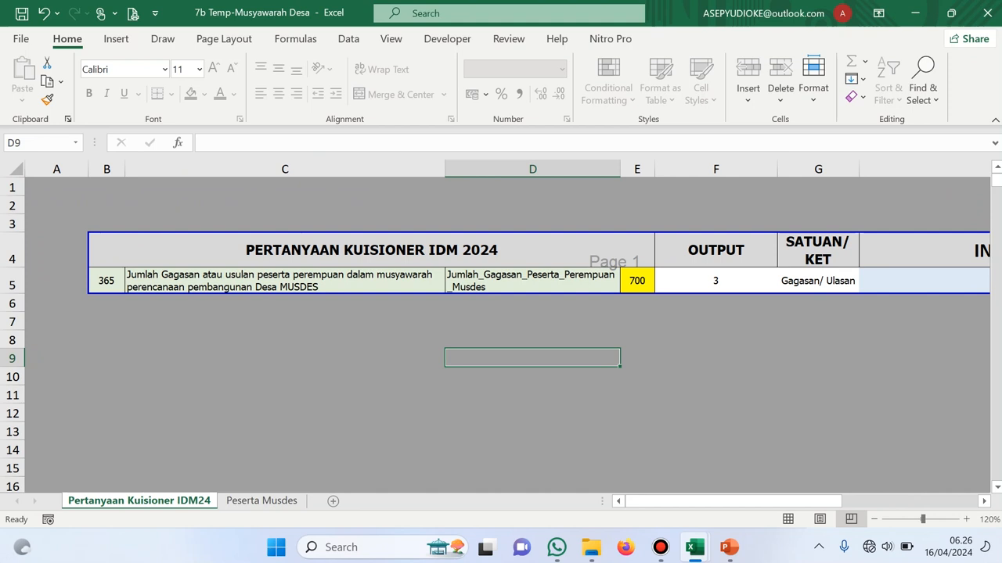
click(694, 547)
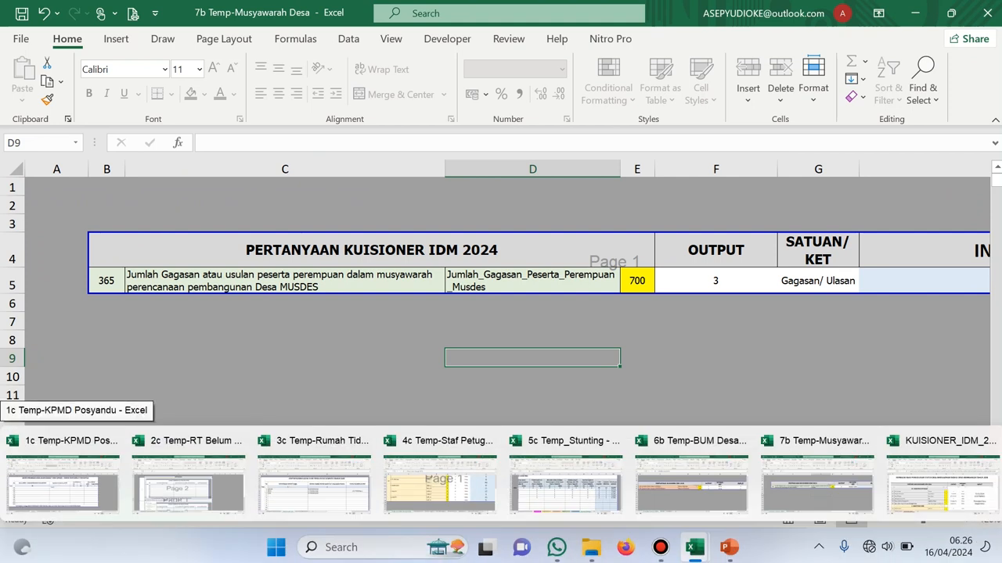
Switch to 5c Temp_Stunting and scroll its Score Card to section D. FASILITASI DESA
click(565, 479)
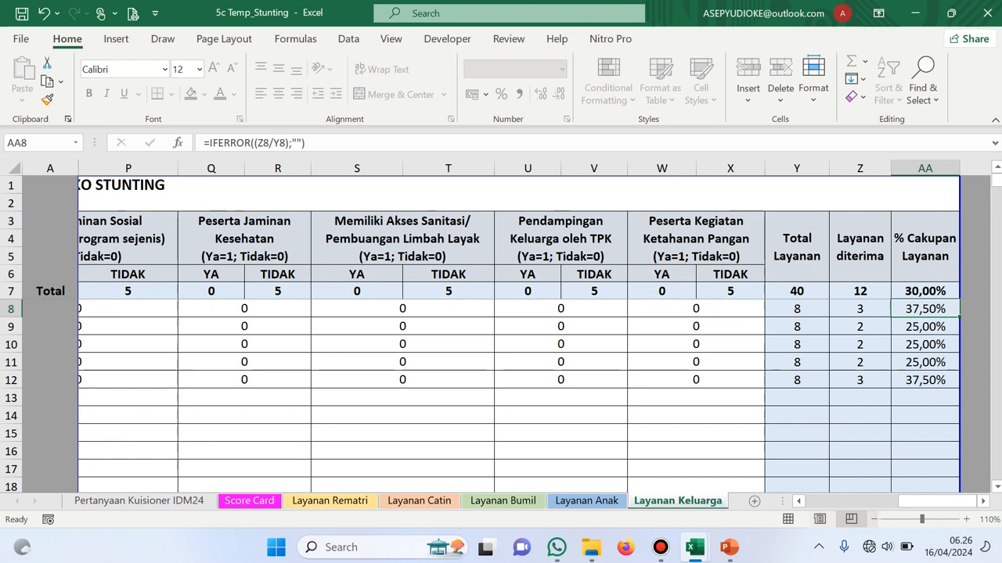
scroll(507, 334, left, 5)
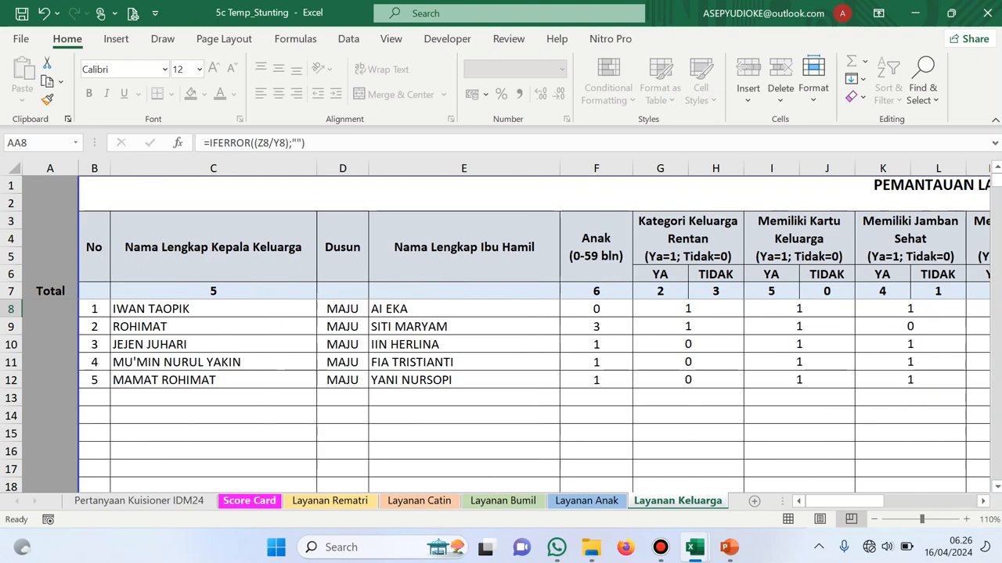
click(249, 501)
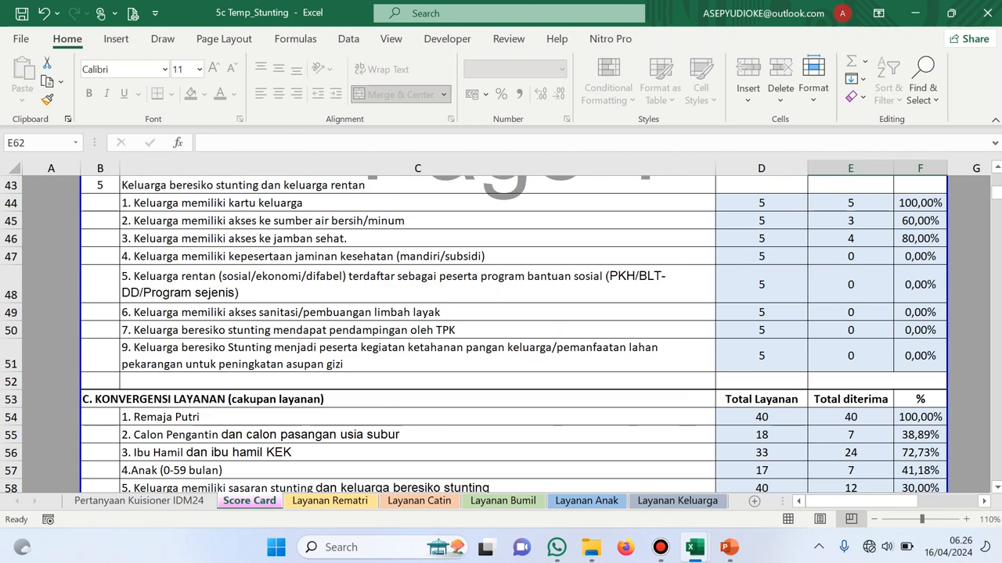
scroll(514, 332, down, 3)
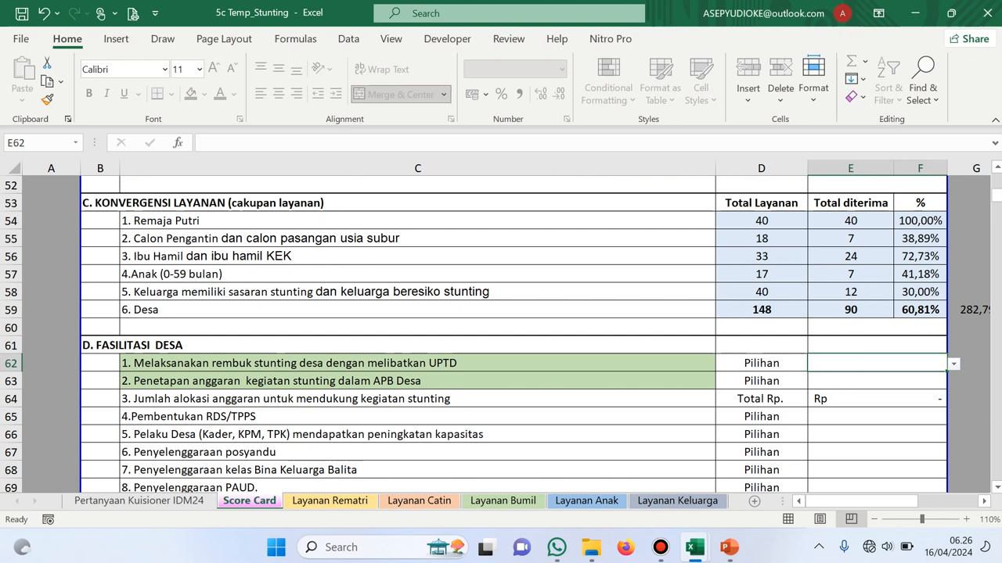
scroll(514, 332, down, 1)
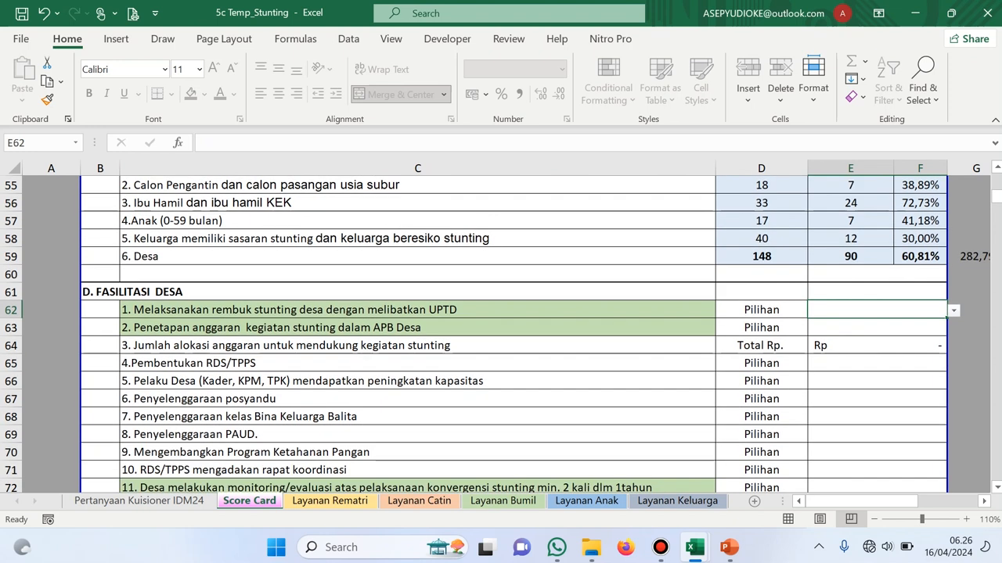
click(877, 274)
scroll(514, 333, up, 10)
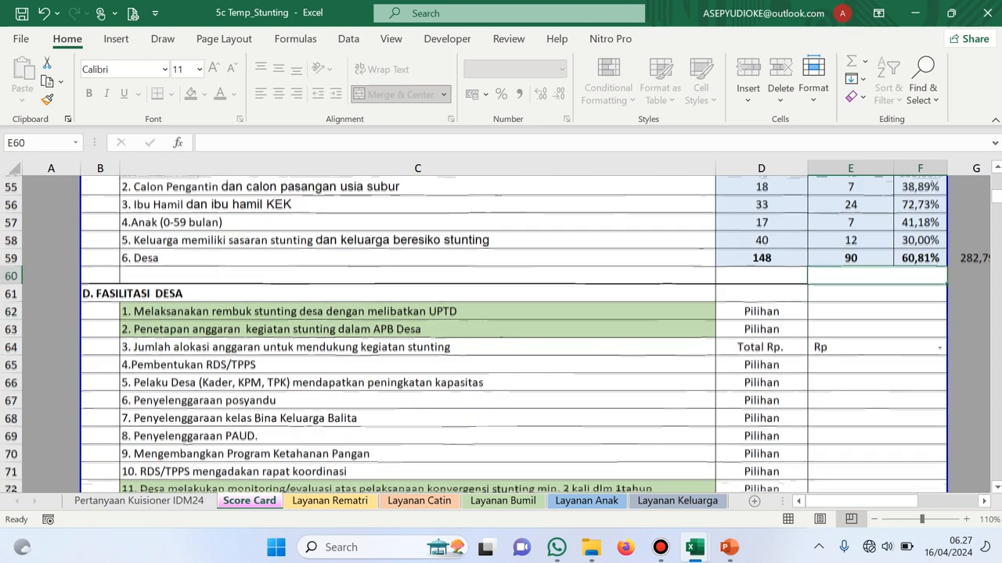
scroll(513, 332, down, 5)
scroll(514, 333, down, 7)
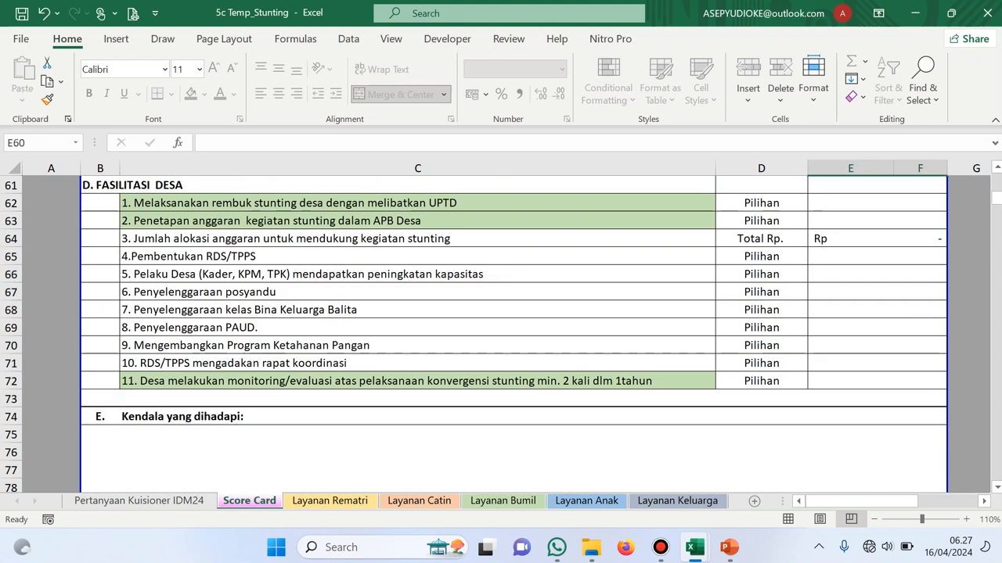
scroll(514, 332, up, 1)
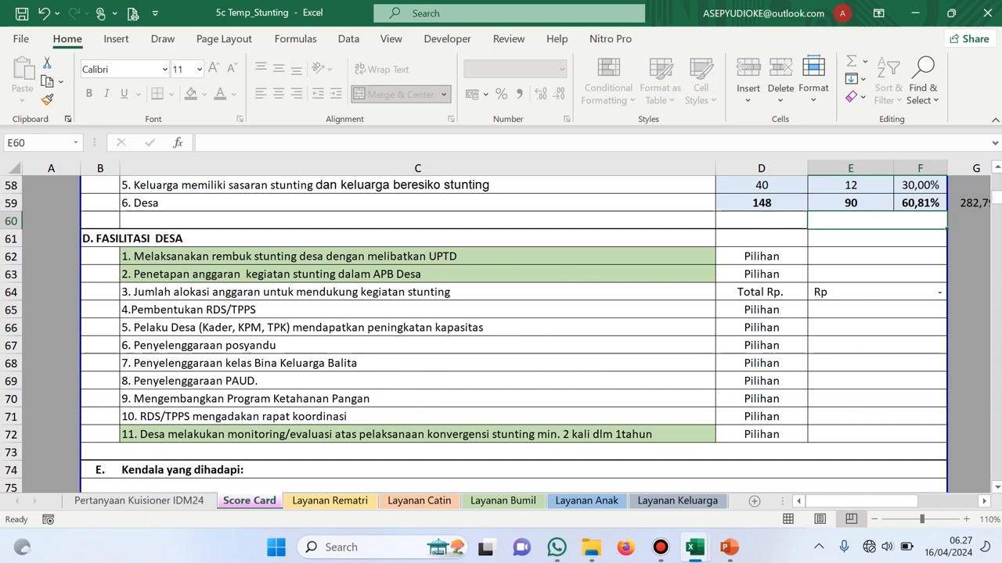
Answer Ya for the rembuk stunting item in E62 and the budget-setting item in E63
click(876, 257)
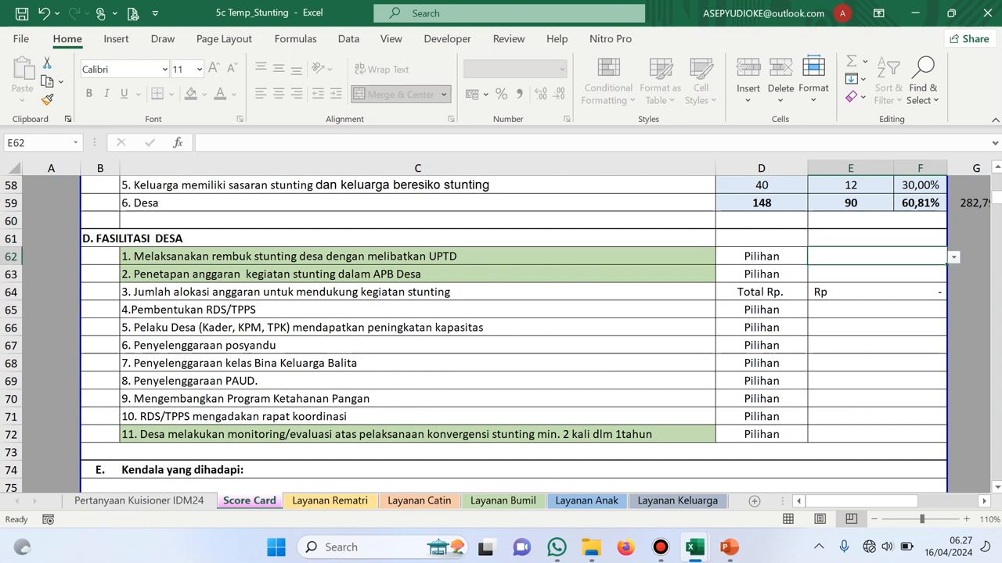
click(953, 258)
click(872, 271)
click(877, 275)
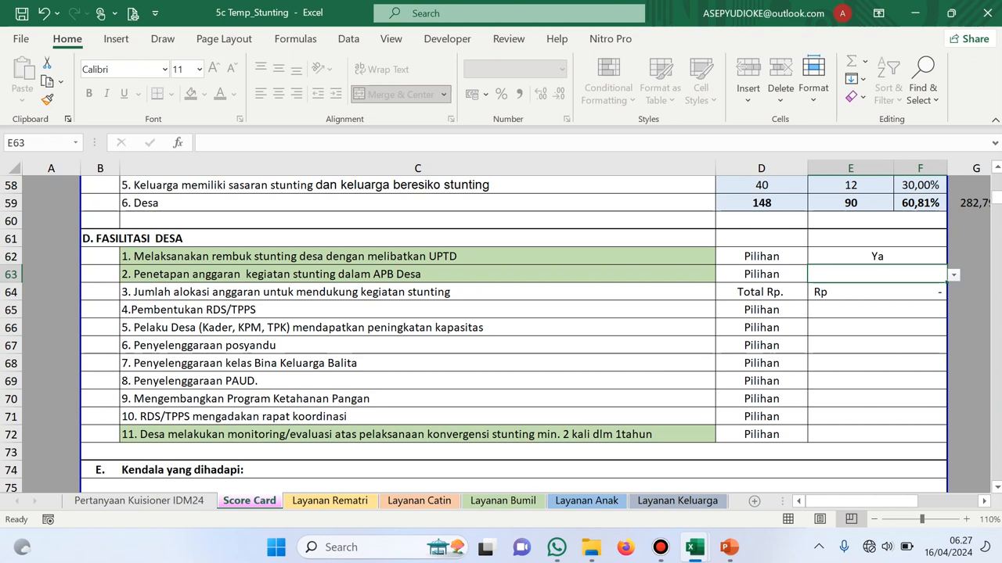
click(953, 275)
click(829, 288)
Set the stunting budget allocation in E64 to Rp 25.000.000, removing an extra zero
click(876, 292)
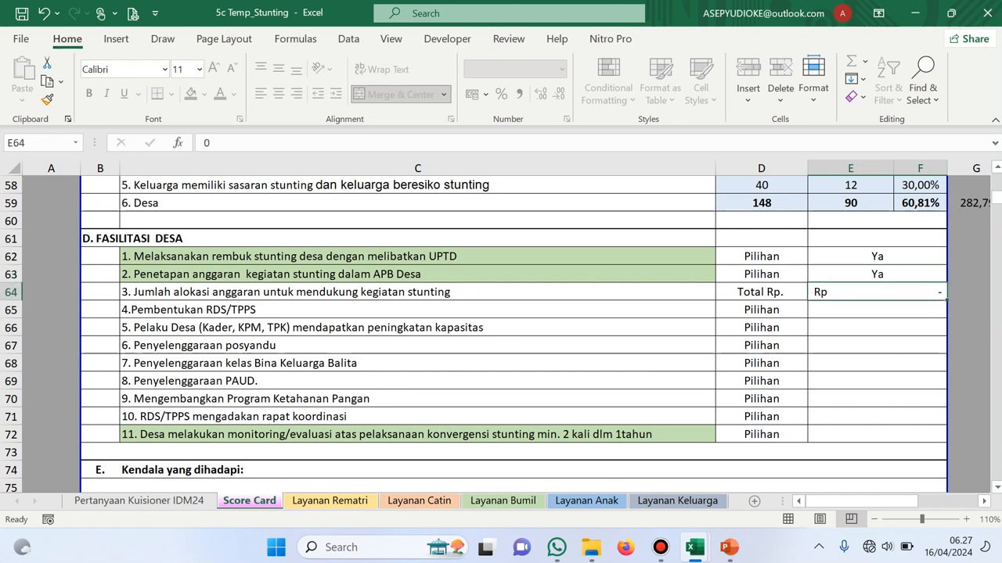
text(250000000)
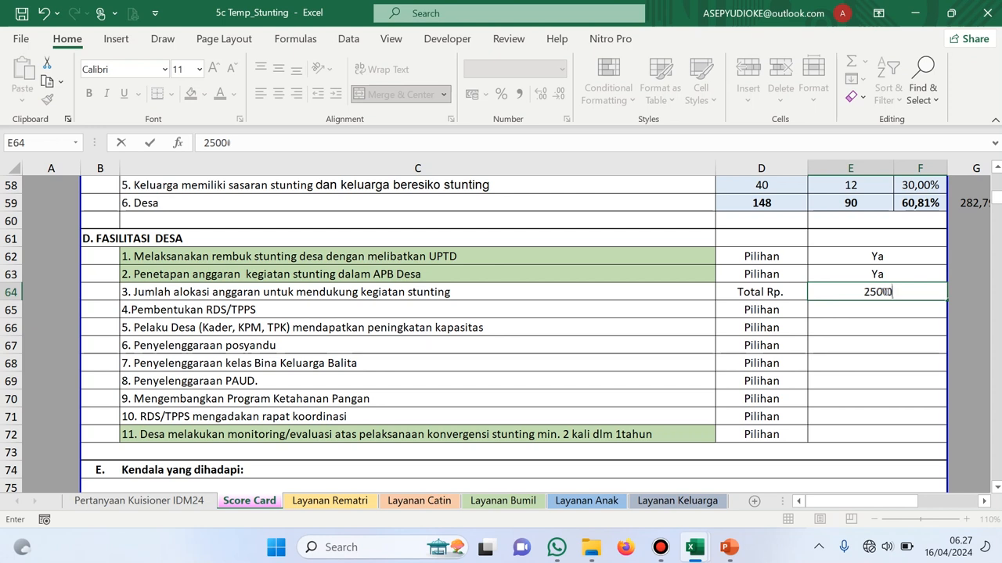
key(Return)
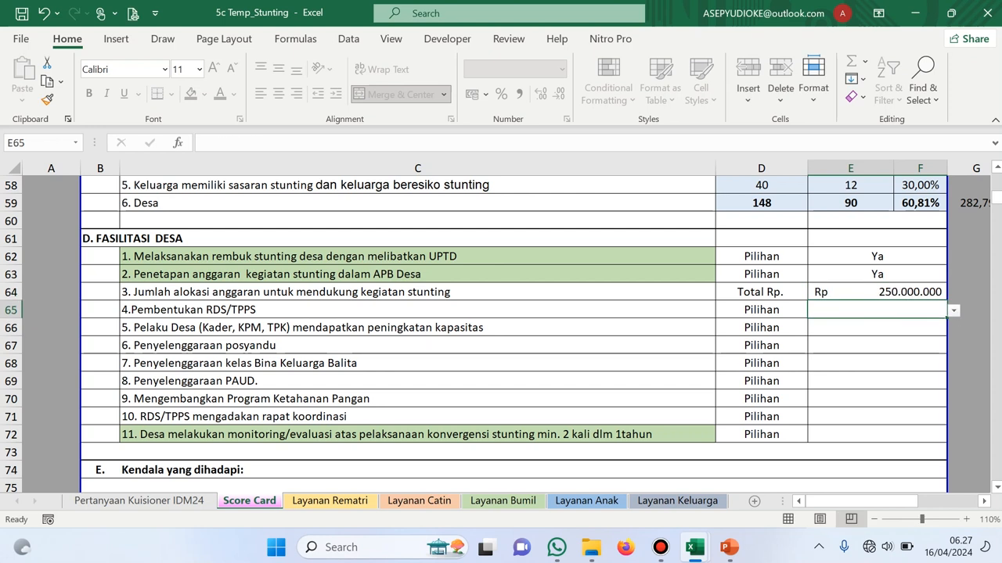
key(Up)
key(F2)
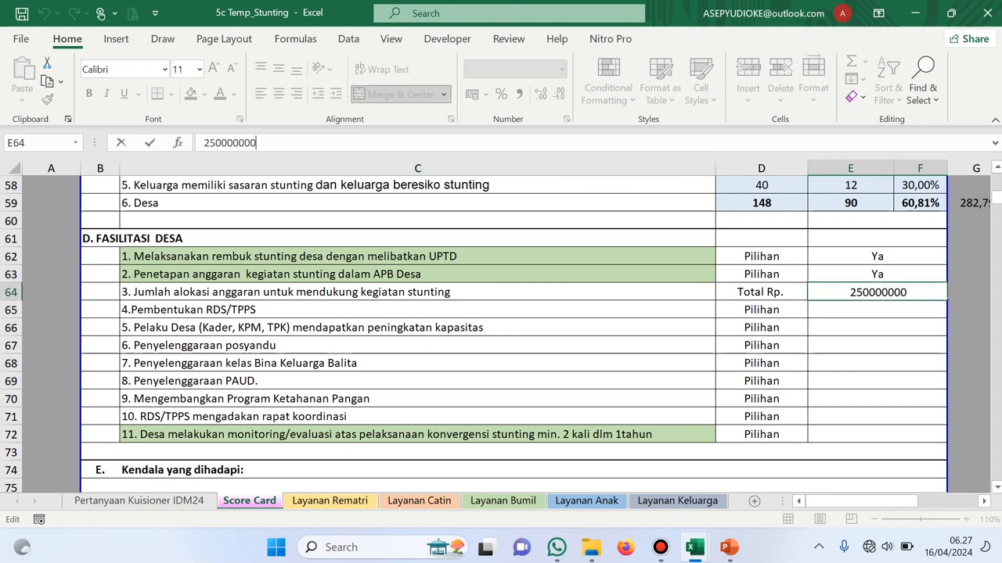
key(BackSpace)
key(Return)
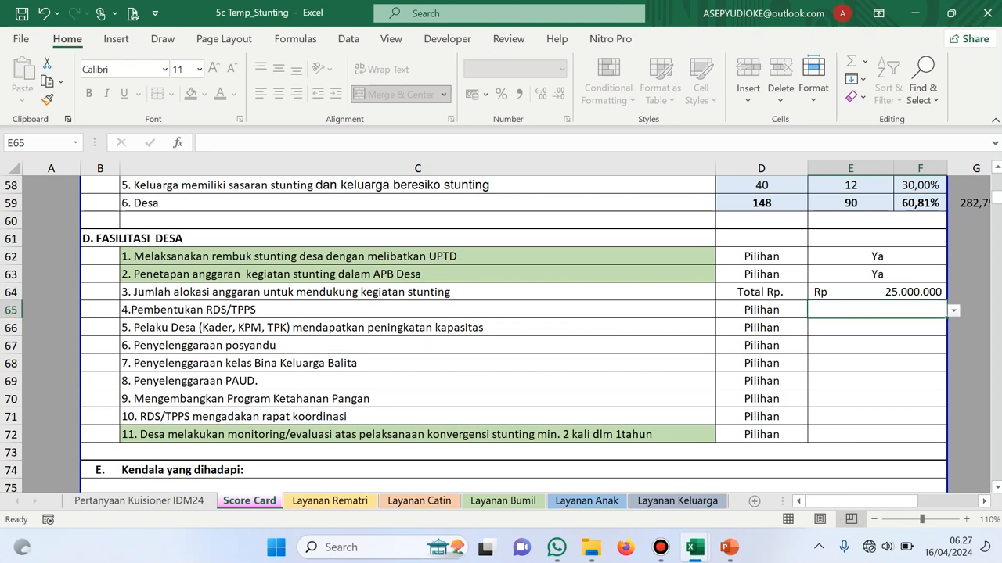
Answer Ada for RDS/TPPS formation and cadre capacity building, and Rutin Tiap Bulan for posyandu
key(alt+Down)
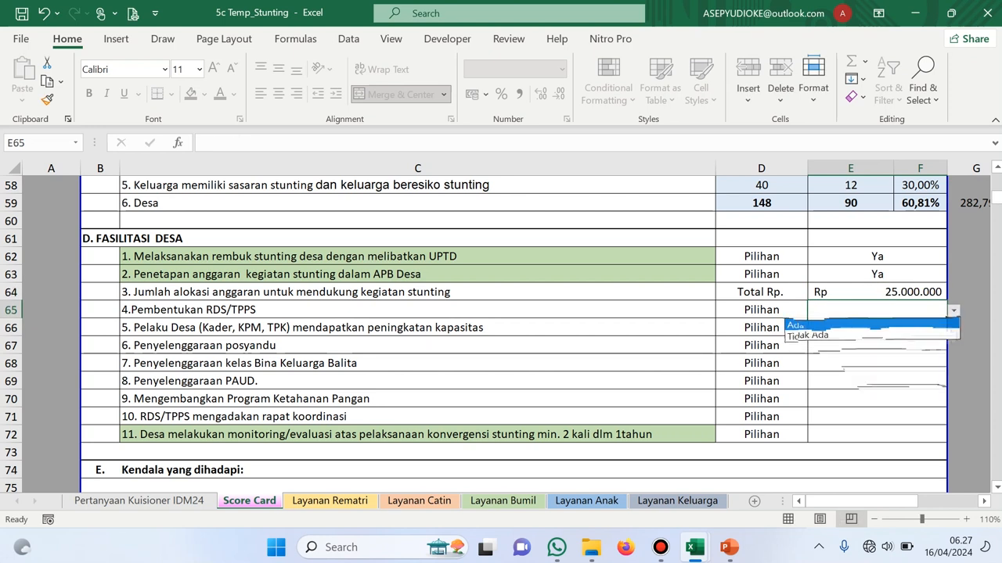
key(Return)
key(Down)
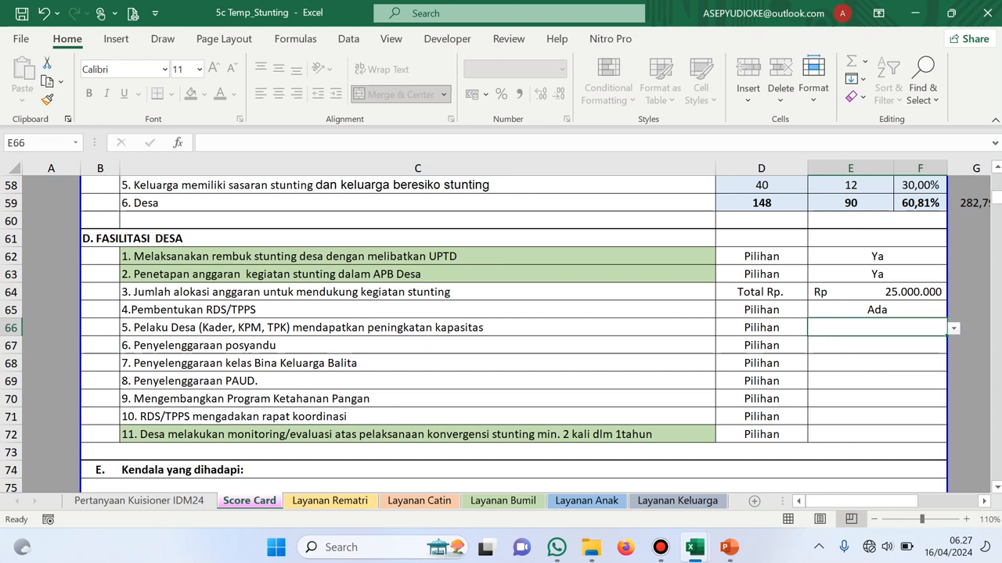
key(alt+Down)
key(Return)
key(Return)
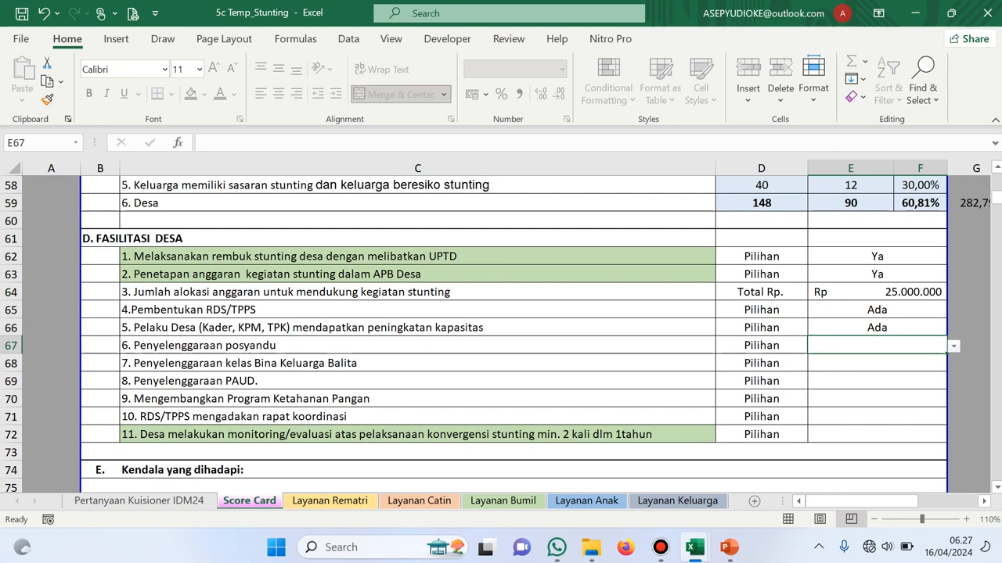
key(alt+Down)
key(Return)
key(Return)
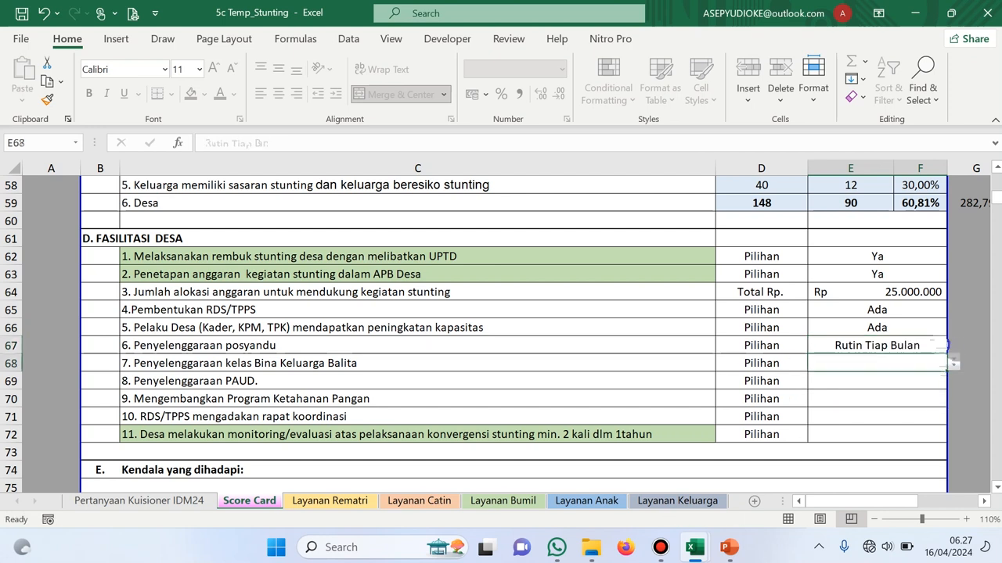
Answer Tidak for Bina Keluarga Balita classes, Rutin Tiap Bulan for PAUD, Ada for food security
key(alt+Down)
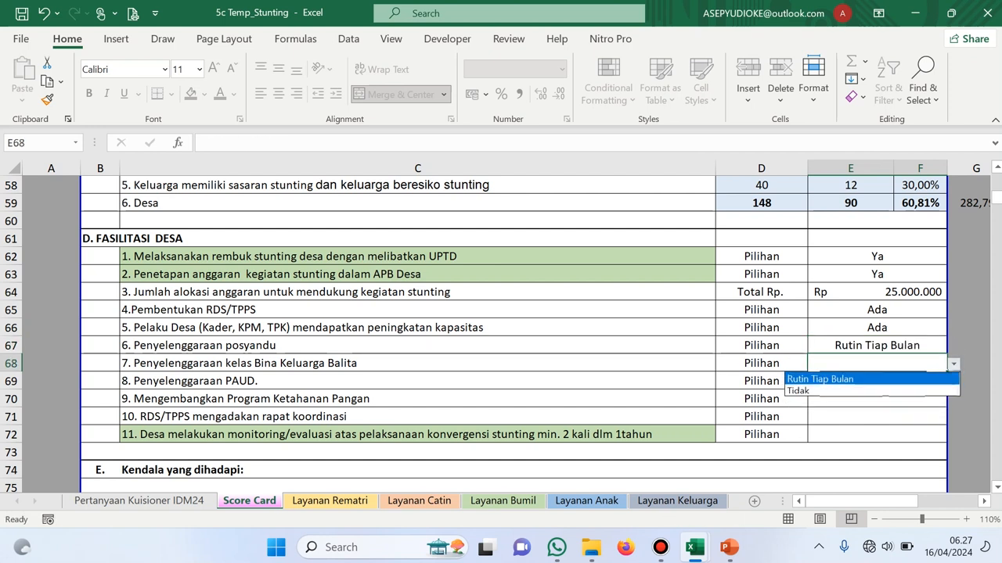
key(Down)
key(Return)
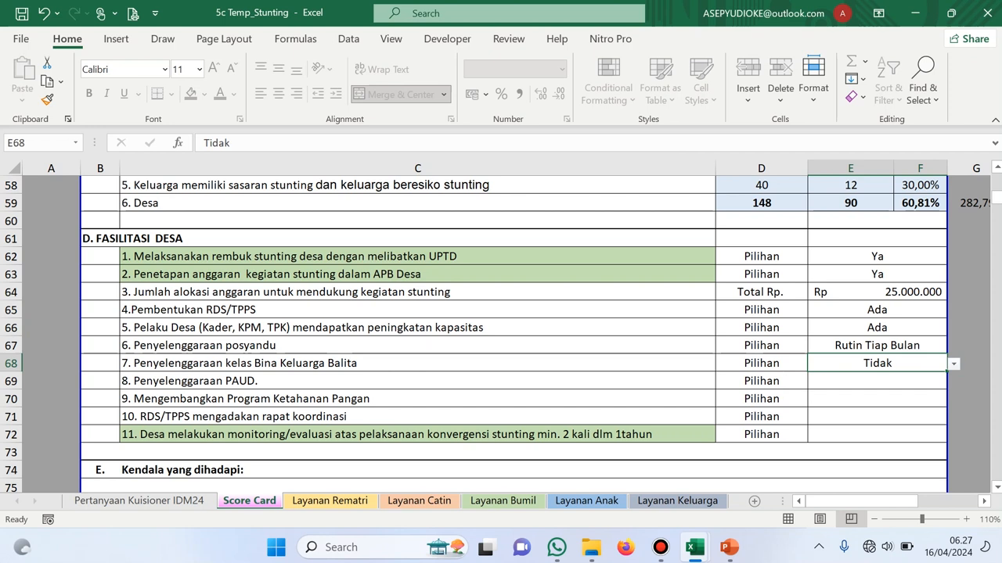
key(Return)
key(alt+Down)
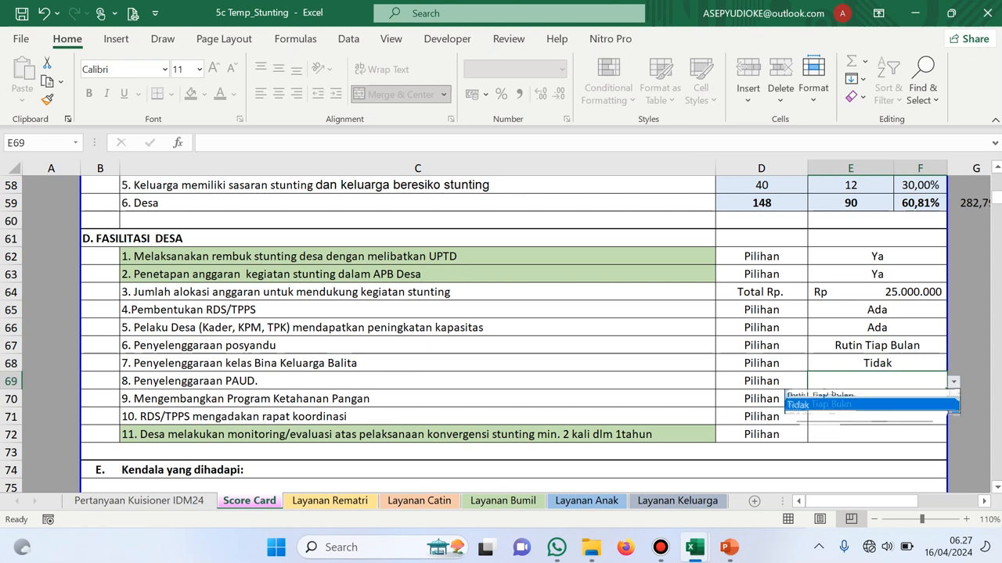
key(Down)
key(Return)
key(Return)
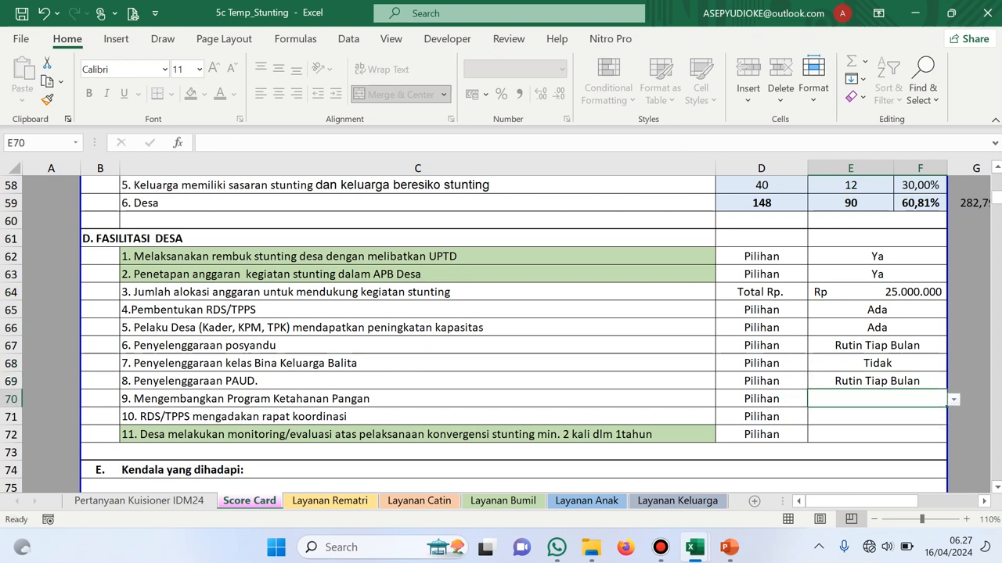
key(alt+Down)
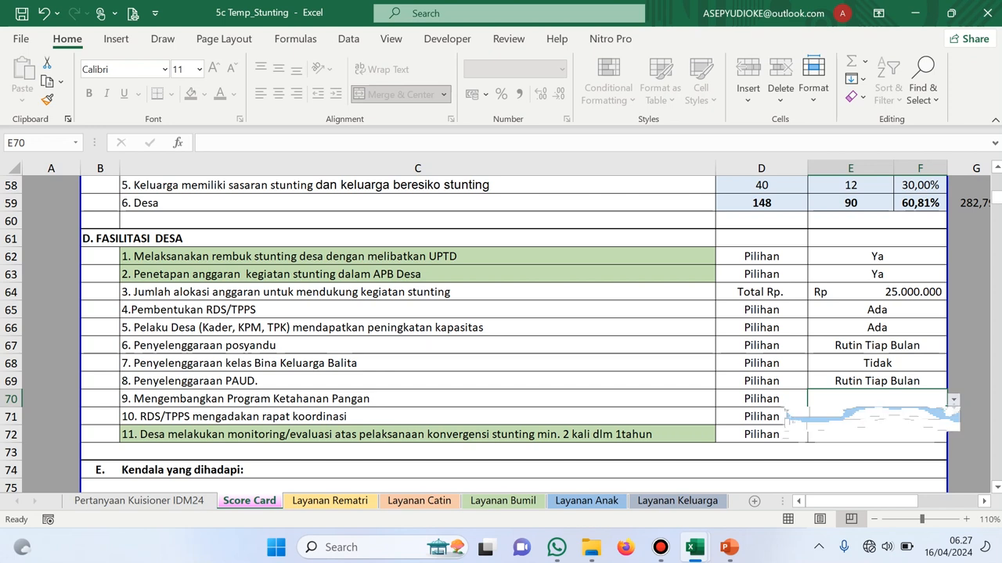
key(Down)
key(Return)
Answer Tidak Ada for RDS/TPPS coordination meetings in E71 and Ada for monitoring in E72
click(876, 417)
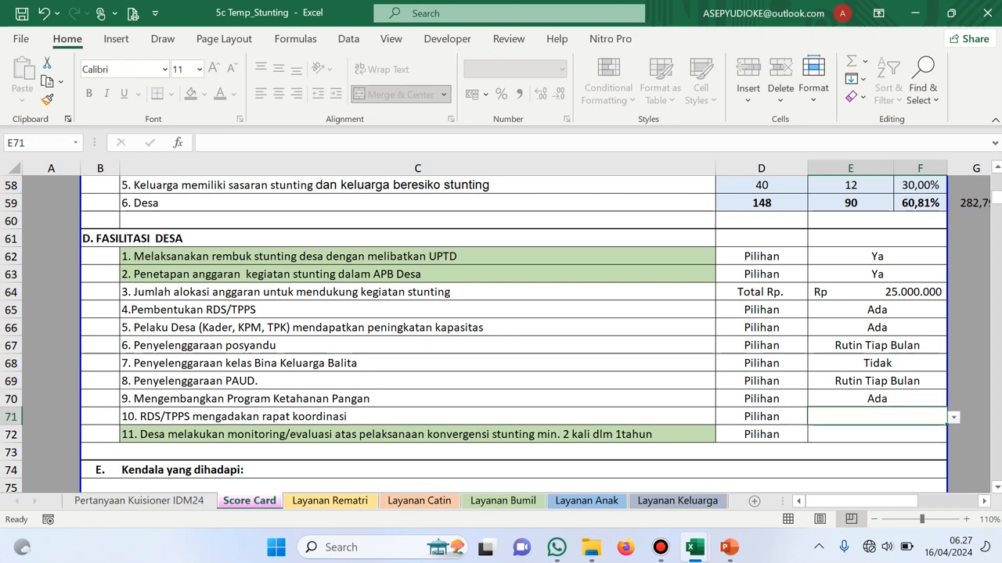
key(alt+Down)
key(Down)
key(Down)
key(Return)
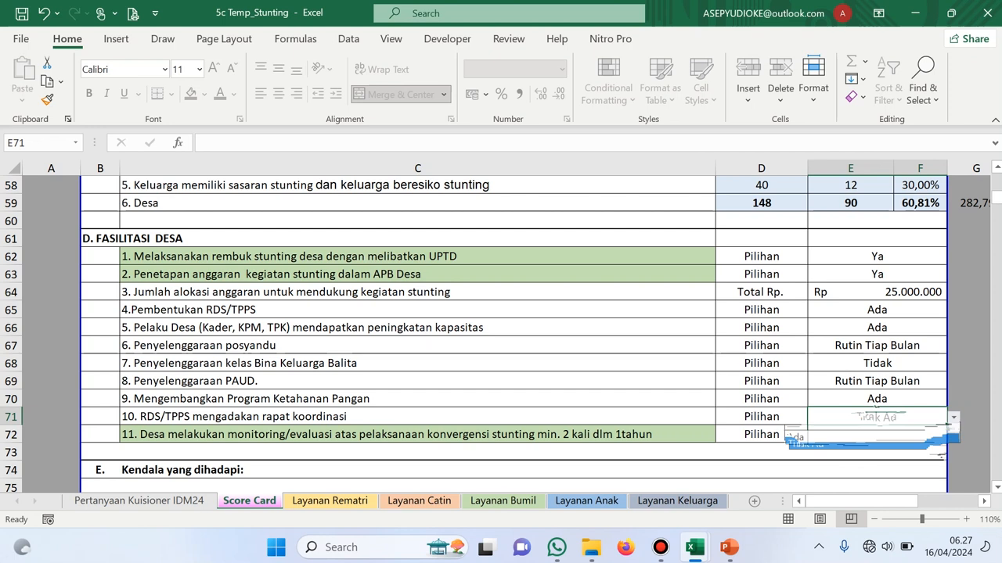
click(876, 435)
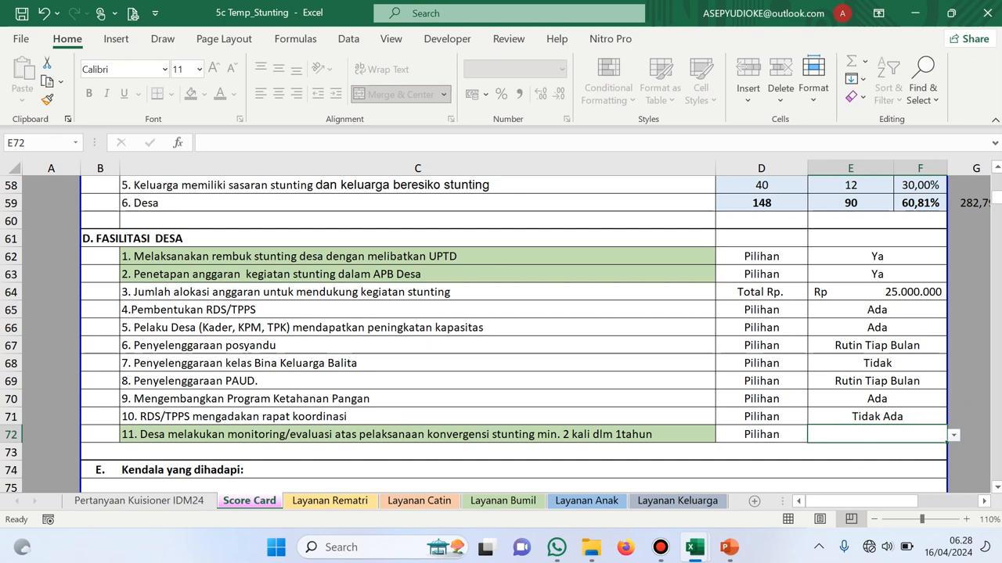
click(953, 435)
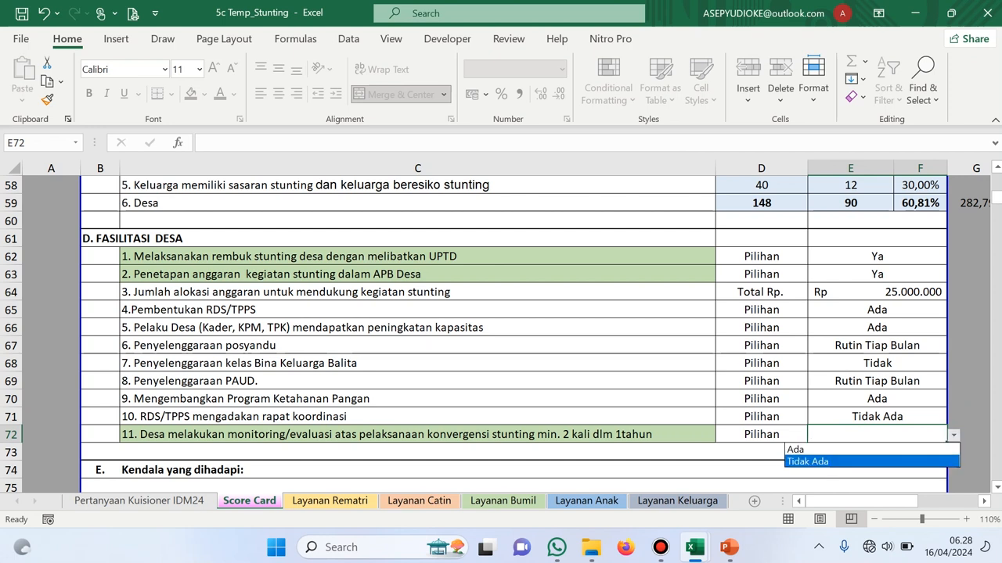
key(Up)
key(Return)
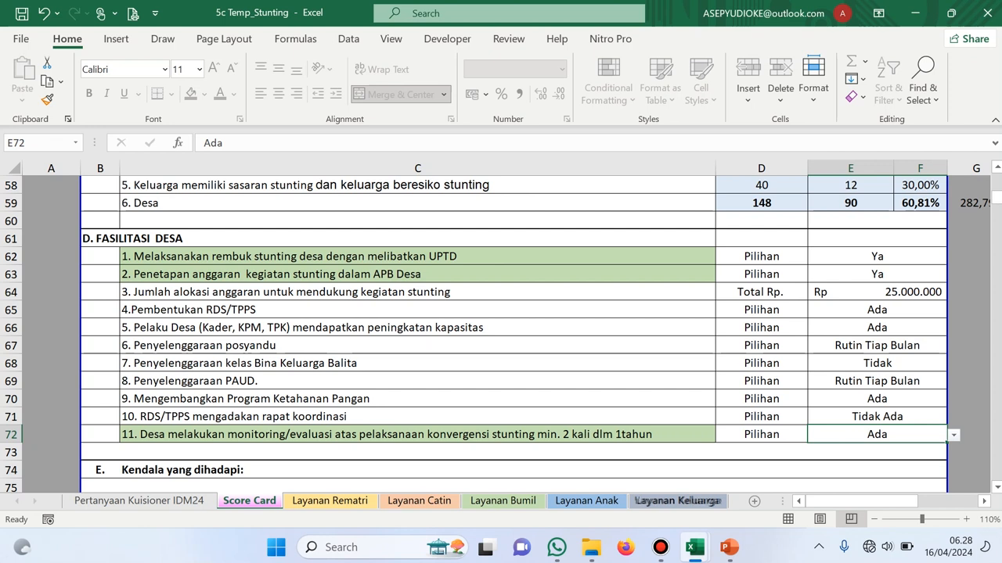
Switch to the KUISIONER_IDM_2024 workbook and select the form title in B1
click(695, 547)
click(943, 474)
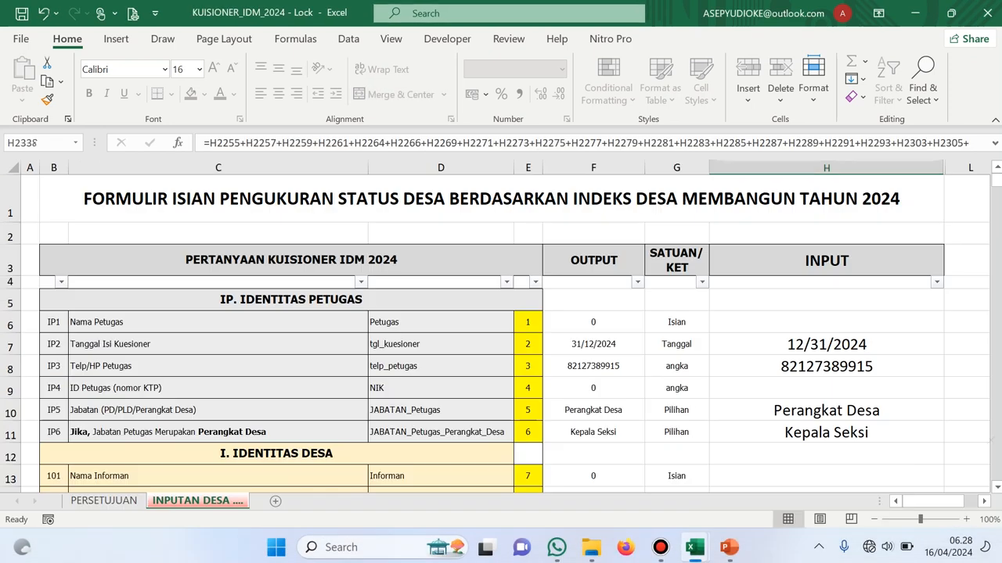
click(491, 198)
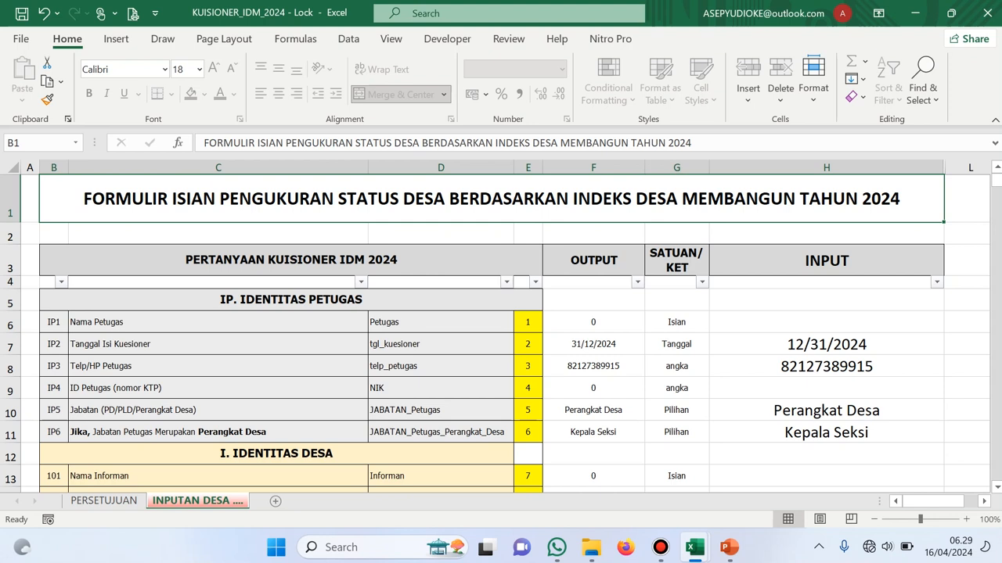
Scroll INPUTAN DESA down to question 132's village staff rows and select H77
drag(995, 180, 935, 201)
scroll(501, 329, up, 20)
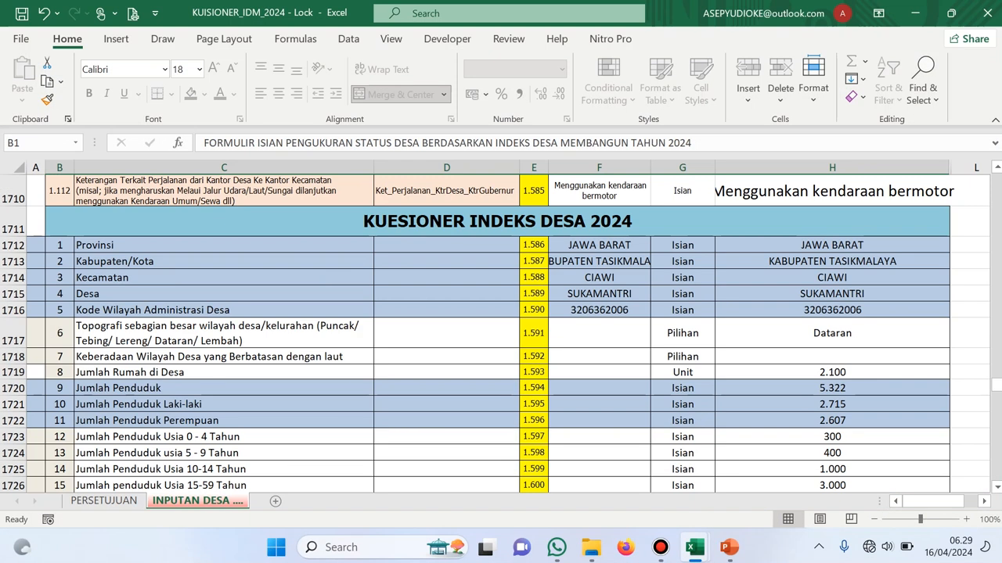
drag(996, 385, 996, 179)
scroll(500, 328, up, 20)
scroll(501, 328, down, 9)
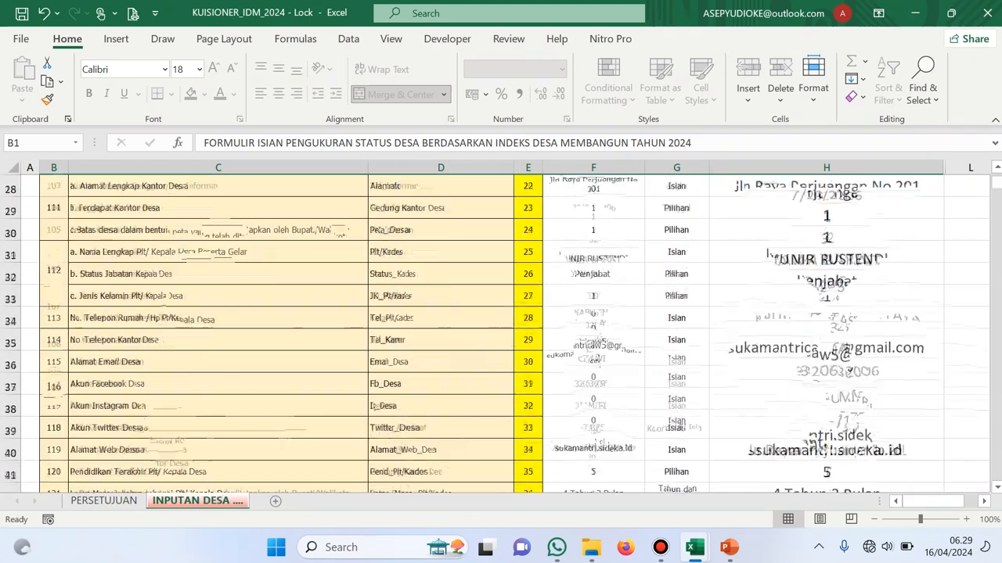
scroll(501, 328, down, 16)
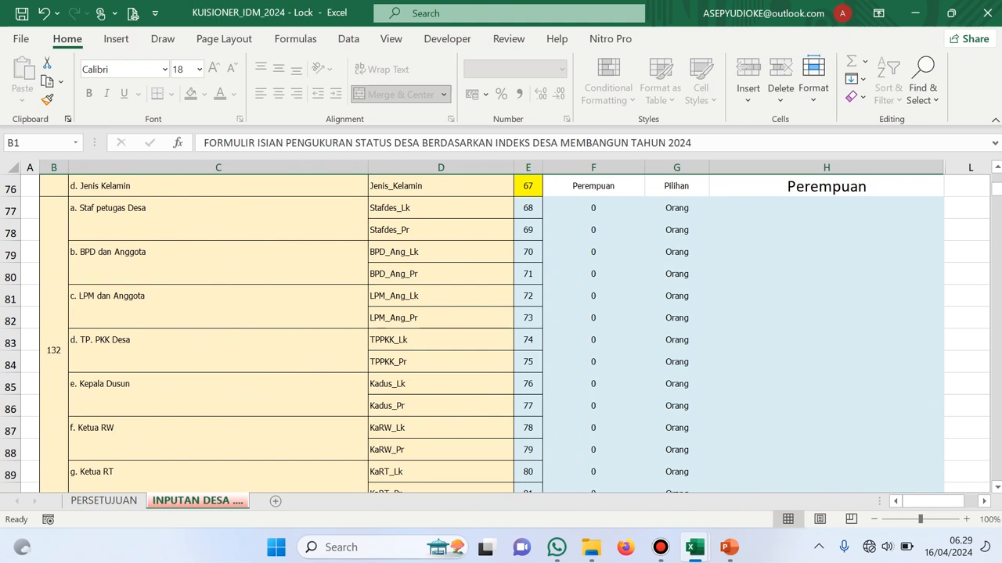
click(826, 208)
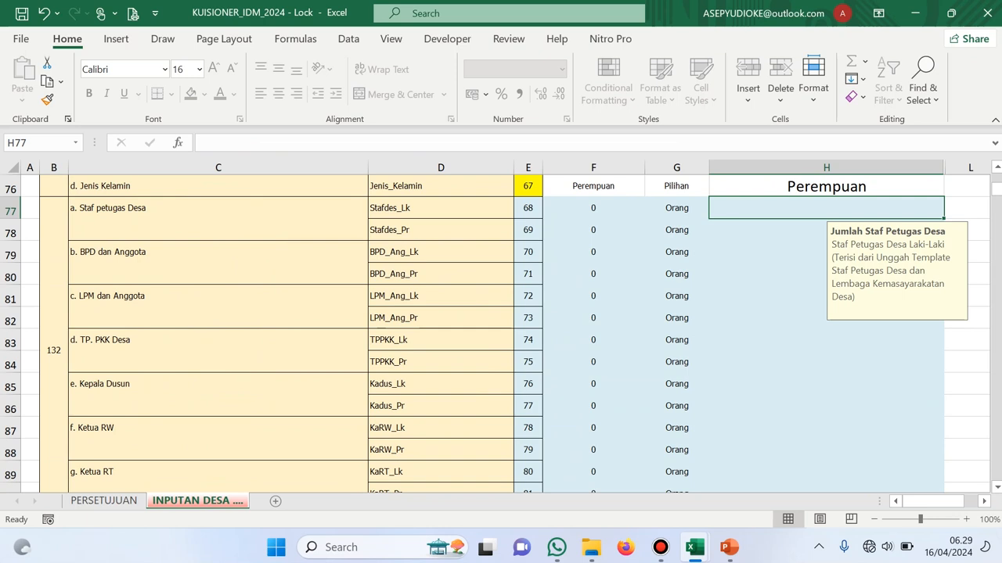
click(593, 208)
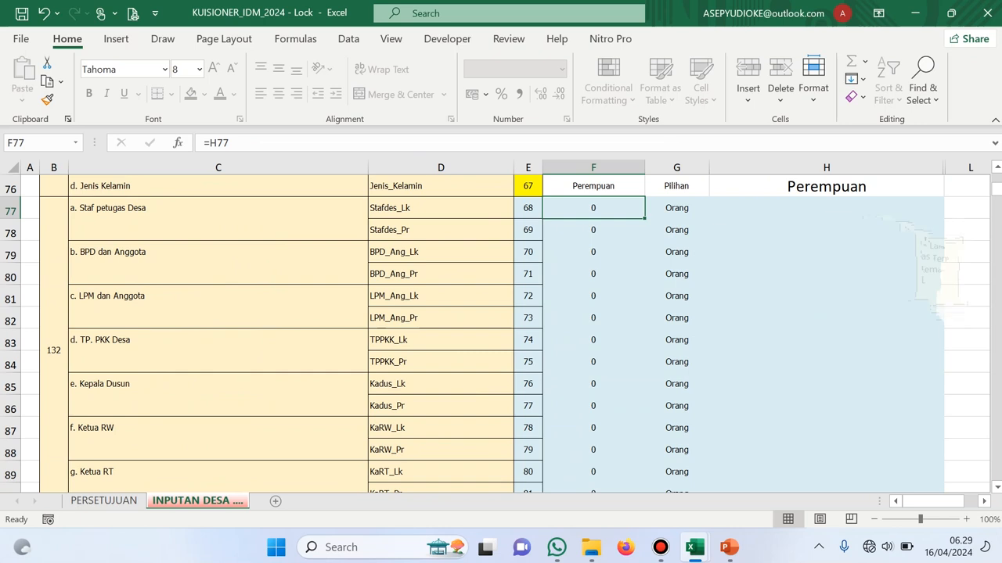
click(826, 208)
double_click(826, 209)
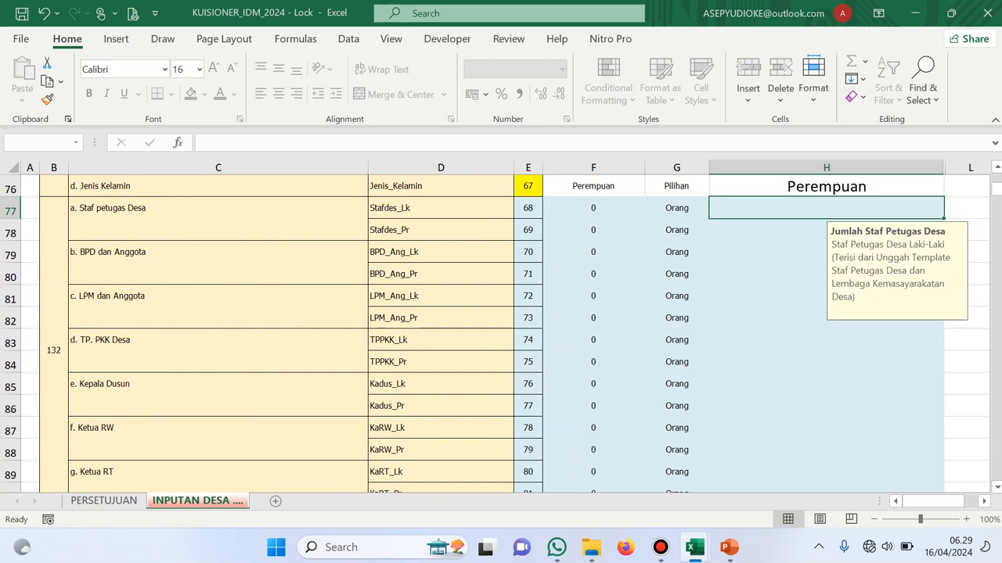
click(788, 249)
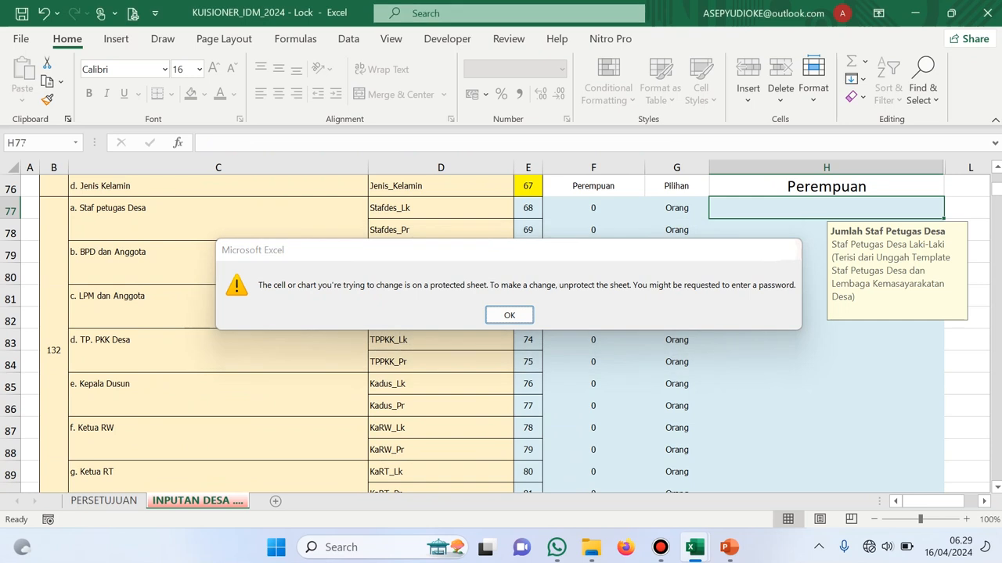
double_click(790, 232)
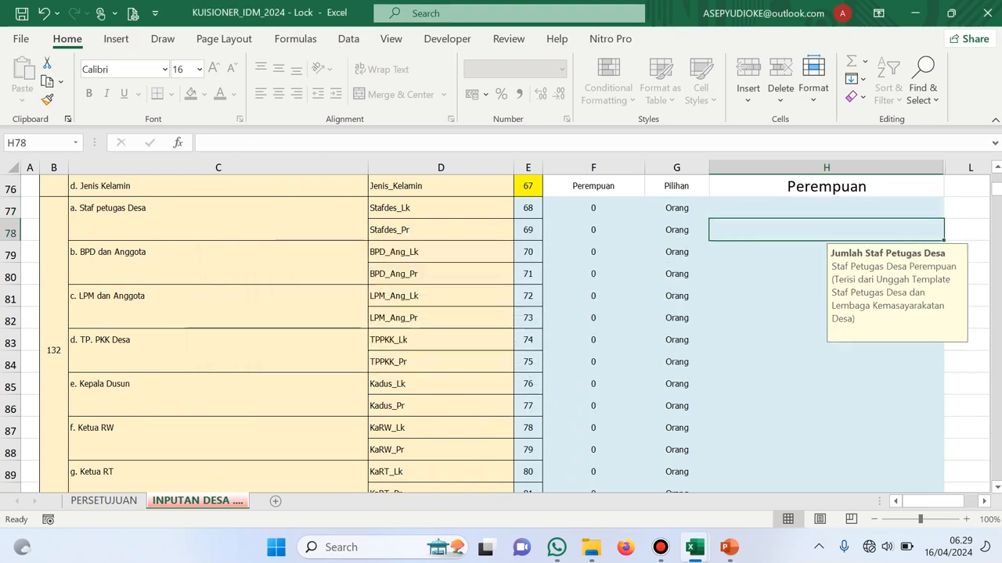
click(788, 250)
Inspect the IDM 2024 formula in H2399 that shows the #VALUE! error
drag(997, 190, 996, 475)
scroll(501, 329, down, 5)
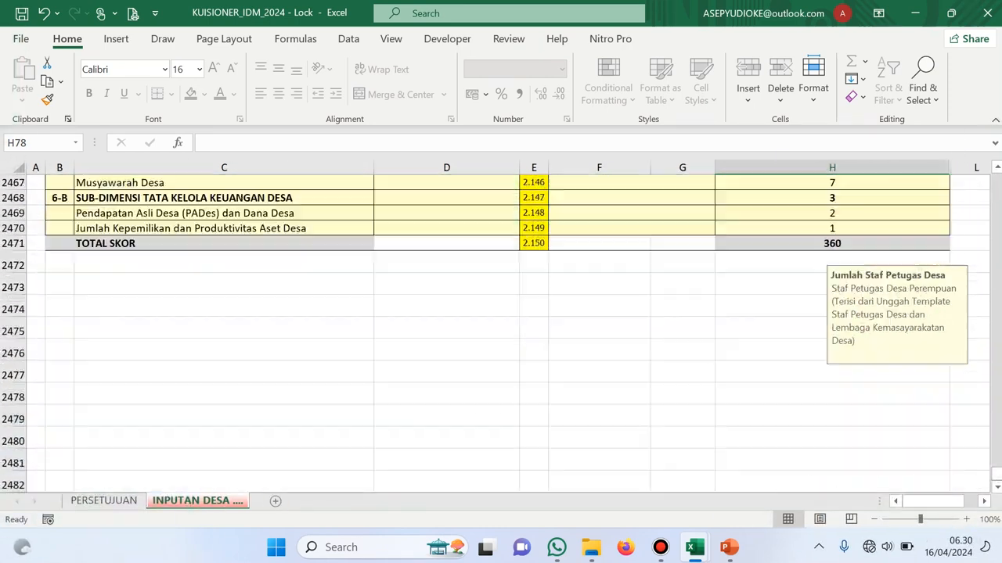
scroll(500, 328, up, 12)
scroll(501, 329, up, 20)
scroll(501, 329, down, 7)
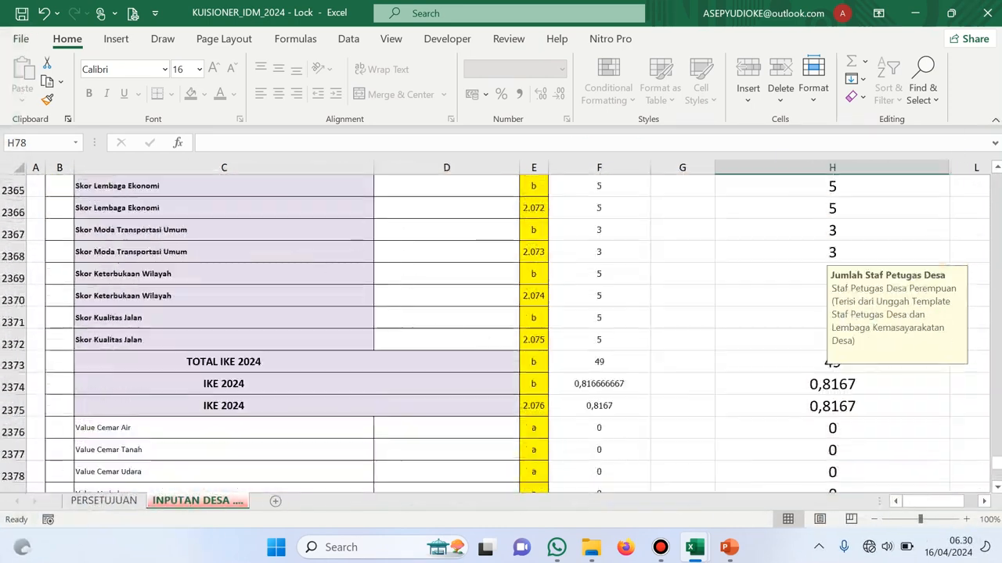
scroll(500, 329, down, 6)
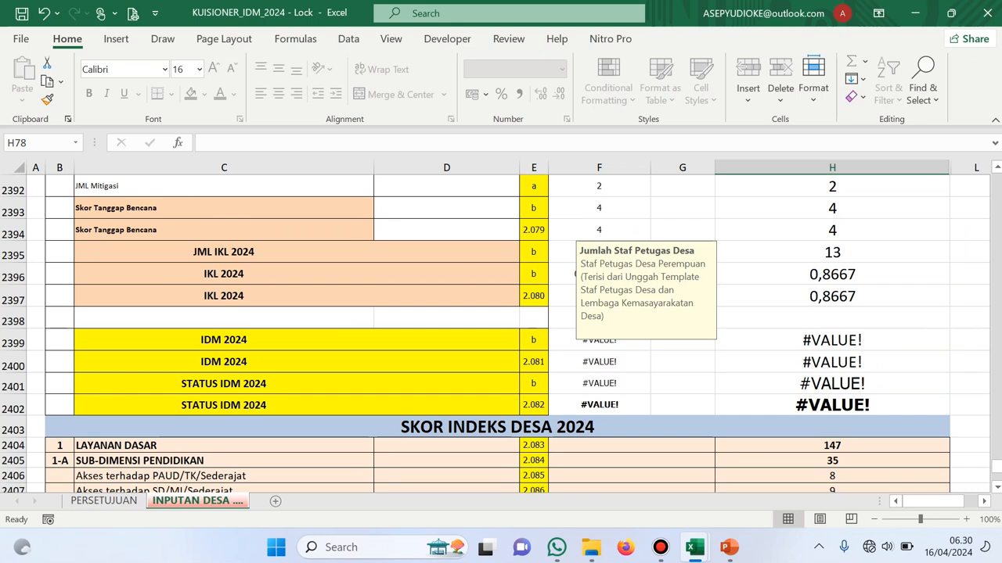
click(832, 340)
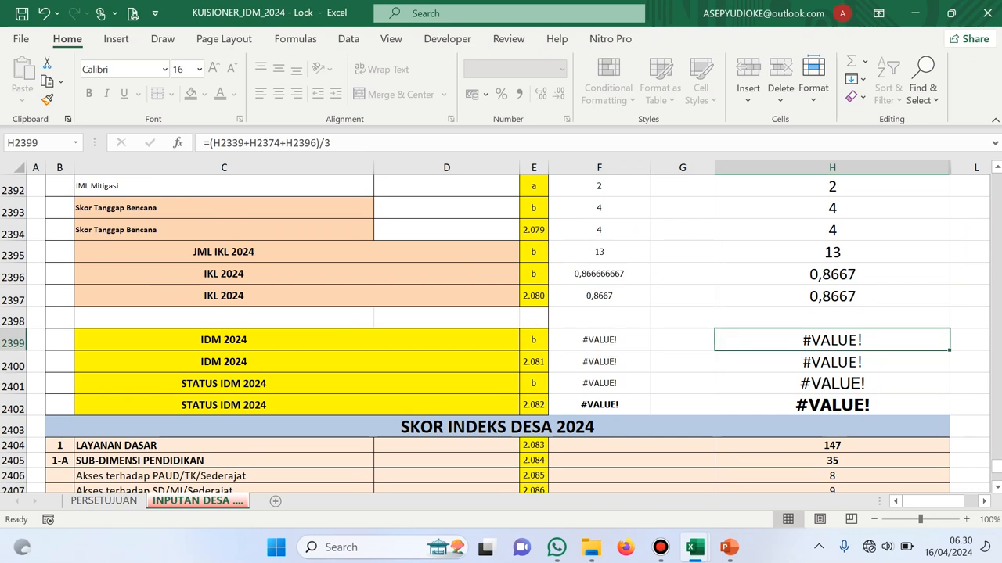
Follow the error into the IKL 2024 formula in H2396 and the IKE 2024 formula in H2374
scroll(501, 329, up, 1)
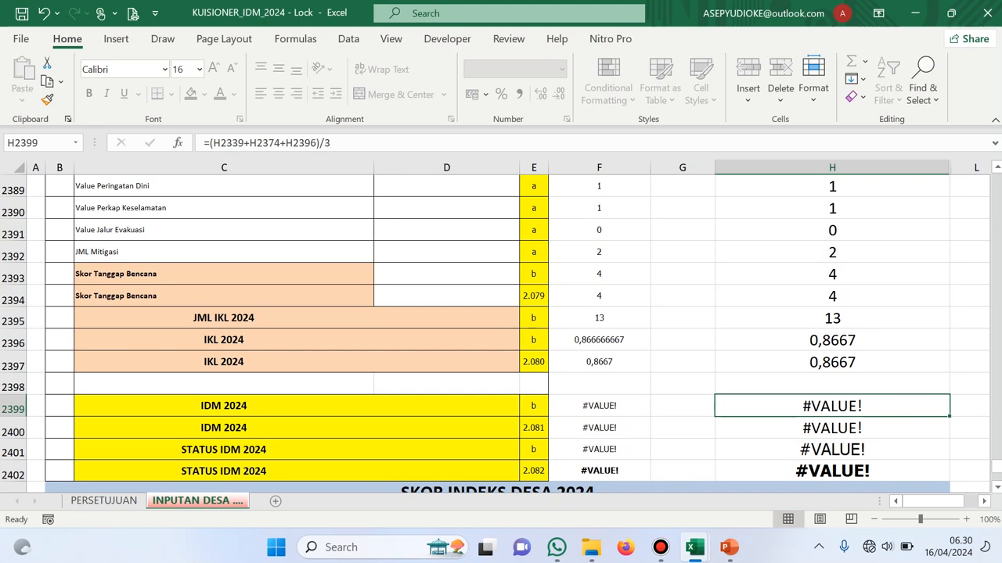
click(832, 341)
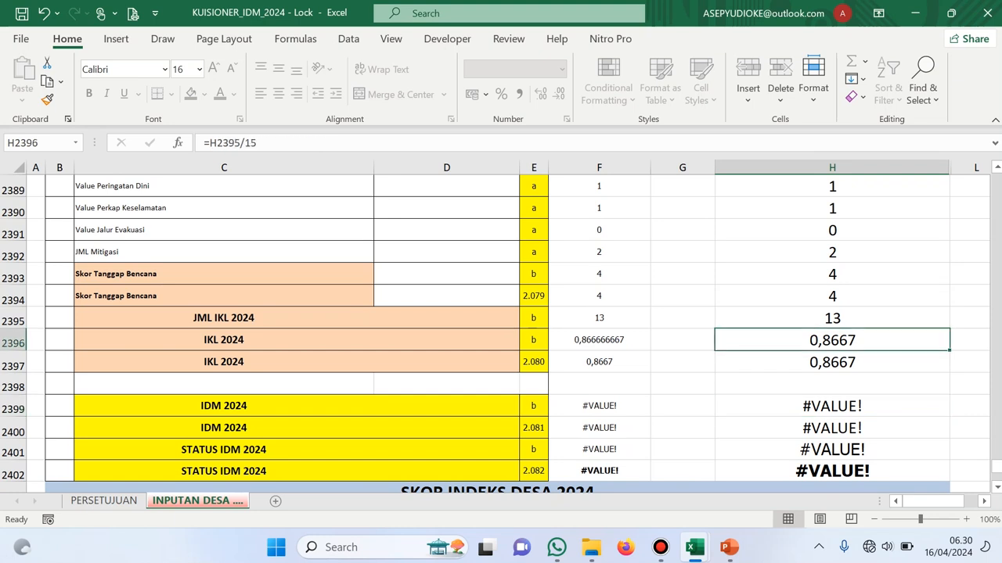
scroll(832, 340, up, 8)
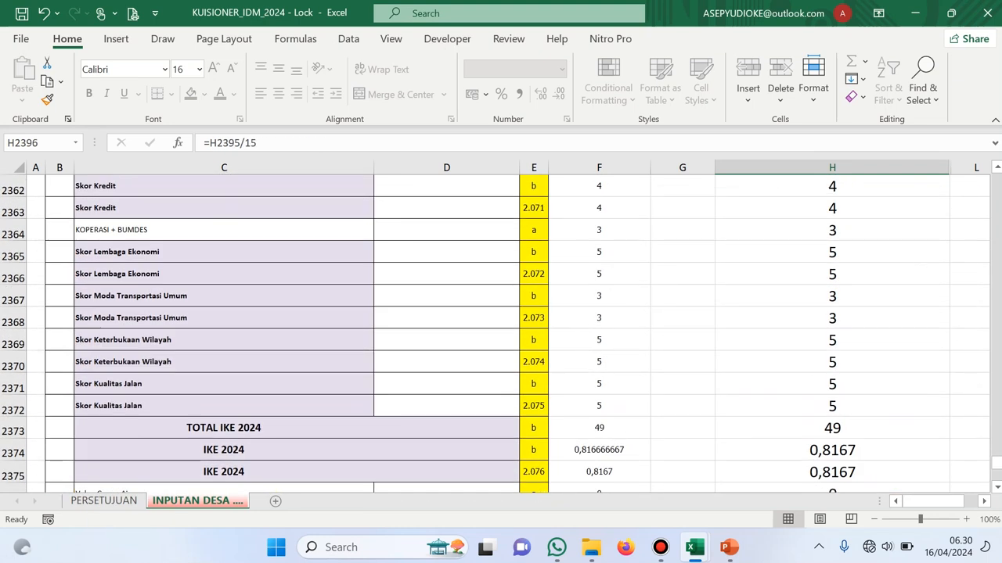
scroll(501, 329, down, 2)
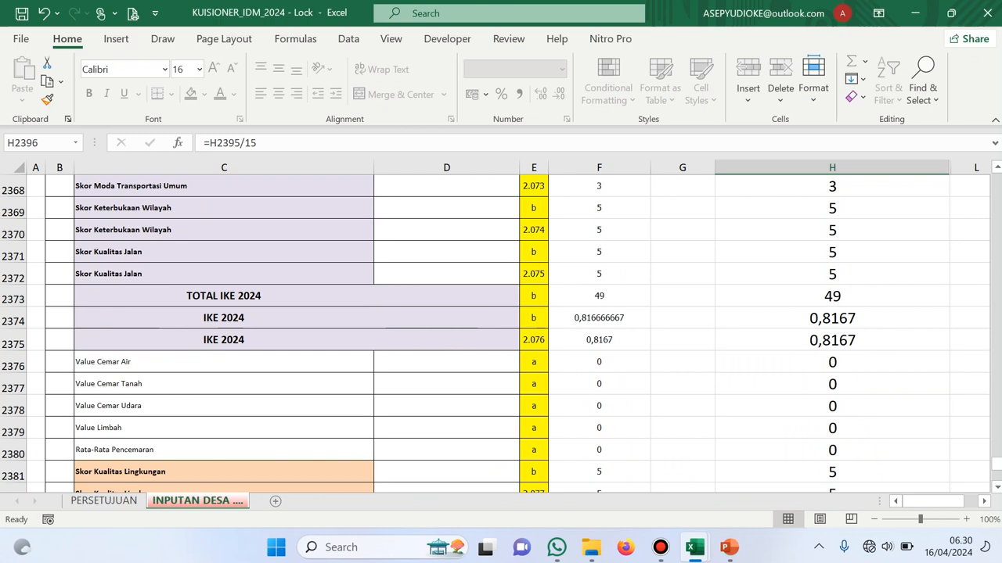
click(831, 318)
Check the TOTAL IKS 2024 sum in H2338, then move up toward row 2317
scroll(831, 318, up, 13)
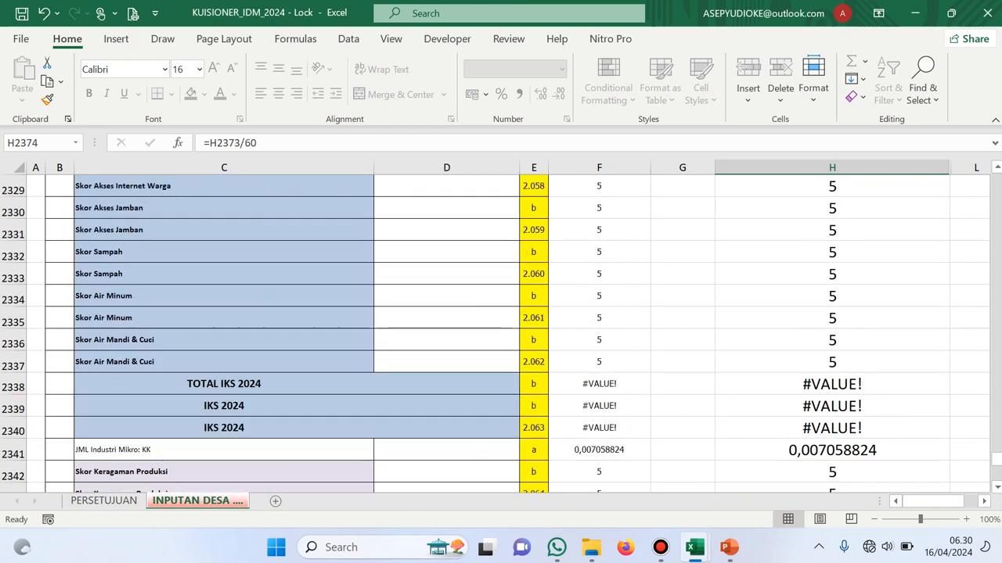
scroll(501, 329, down, 1)
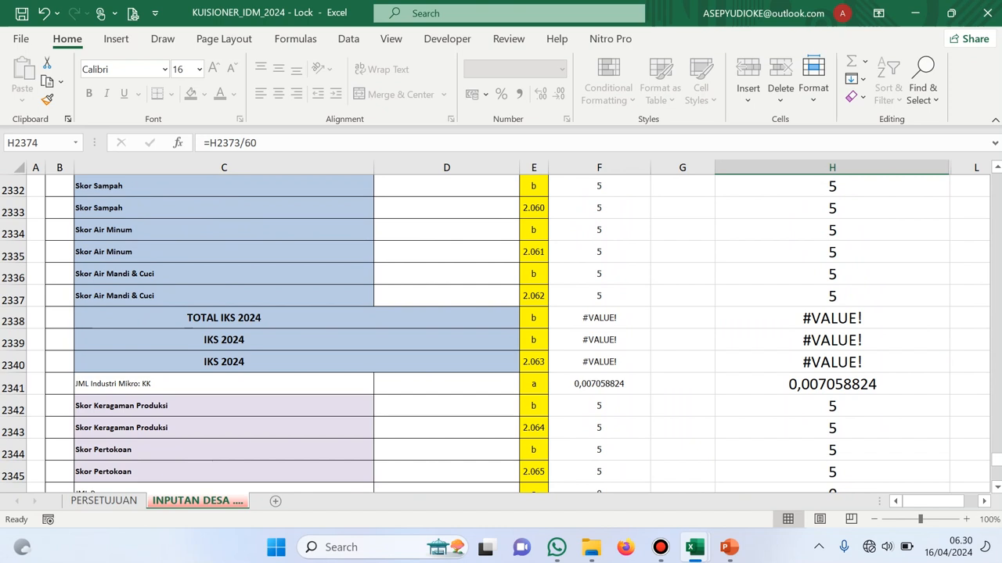
click(832, 318)
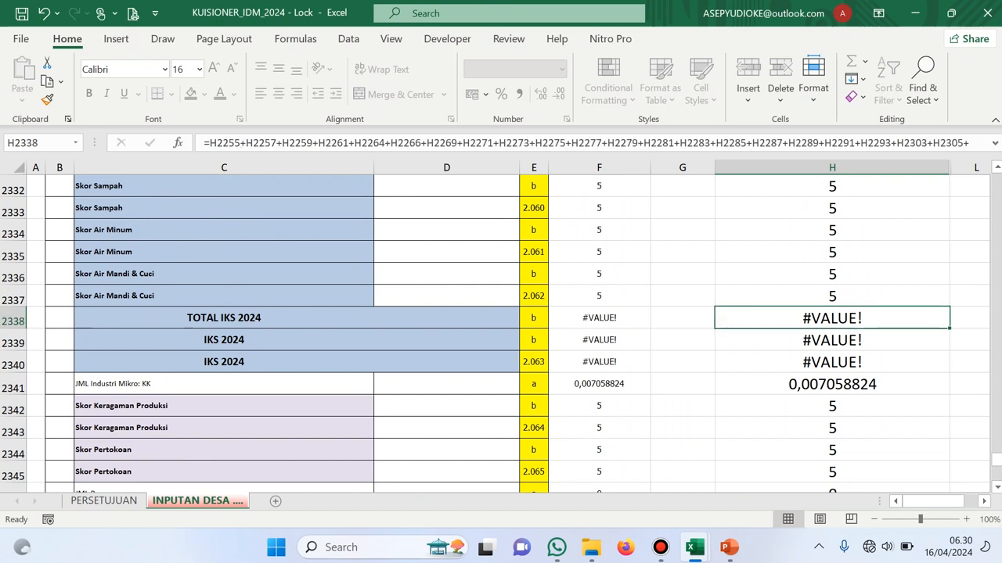
scroll(501, 328, up, 5)
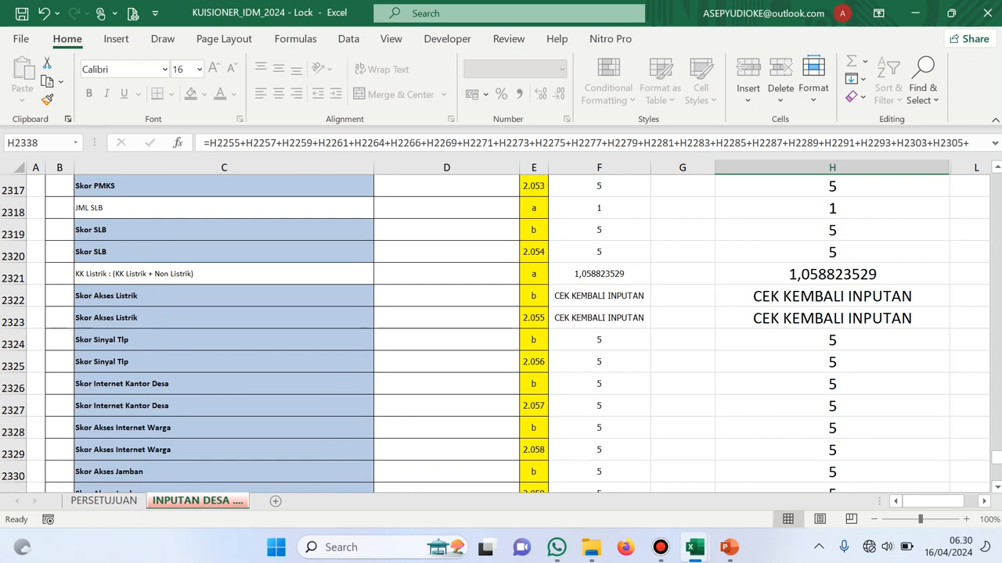
Read the Skor Akses Listrik IF formula in H2322 and the SLB score reference in H2320
click(831, 297)
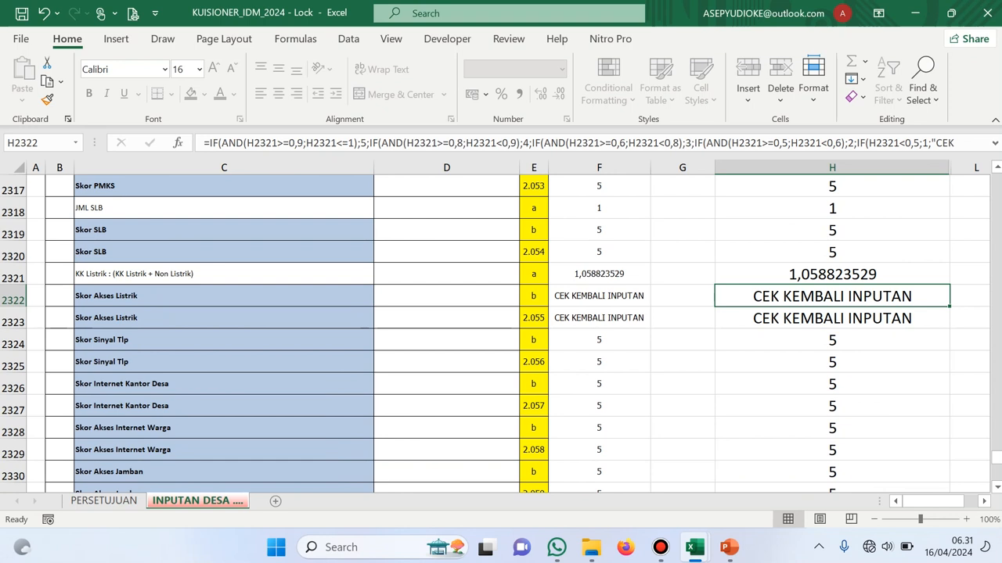
click(832, 252)
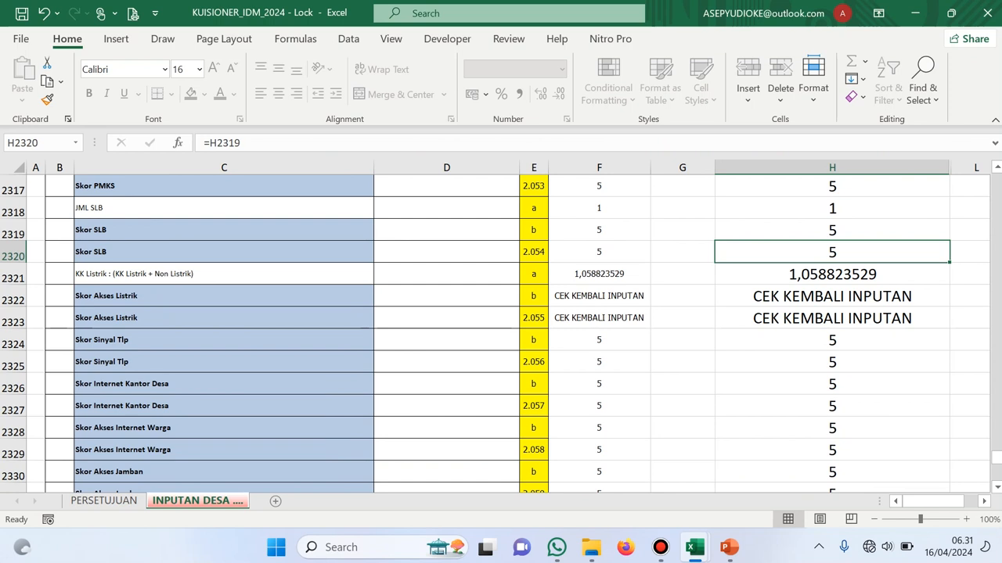
Search the sheet for 'kepala keluarga' to find the total of 850 family heads
key(ctrl+f)
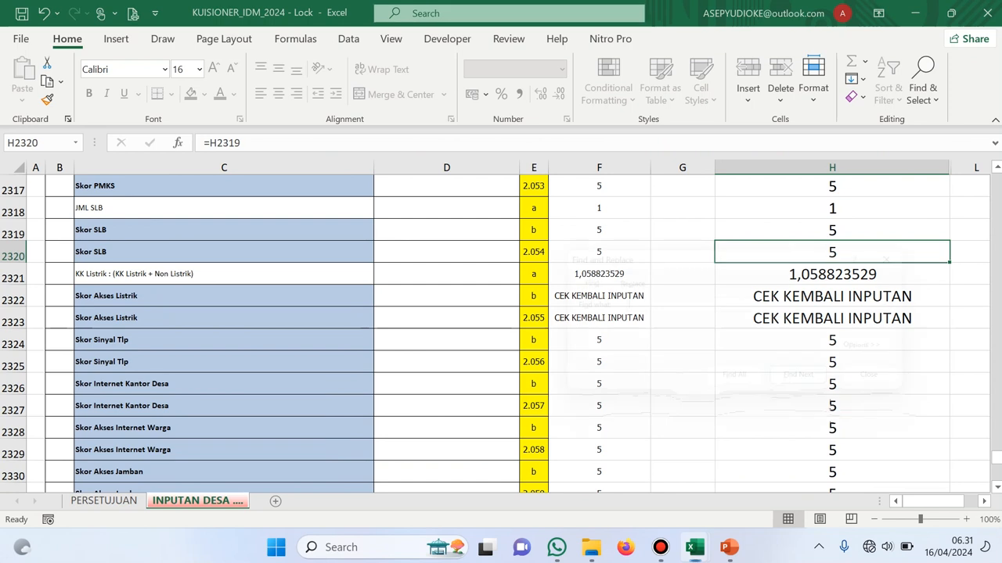
text(kepal)
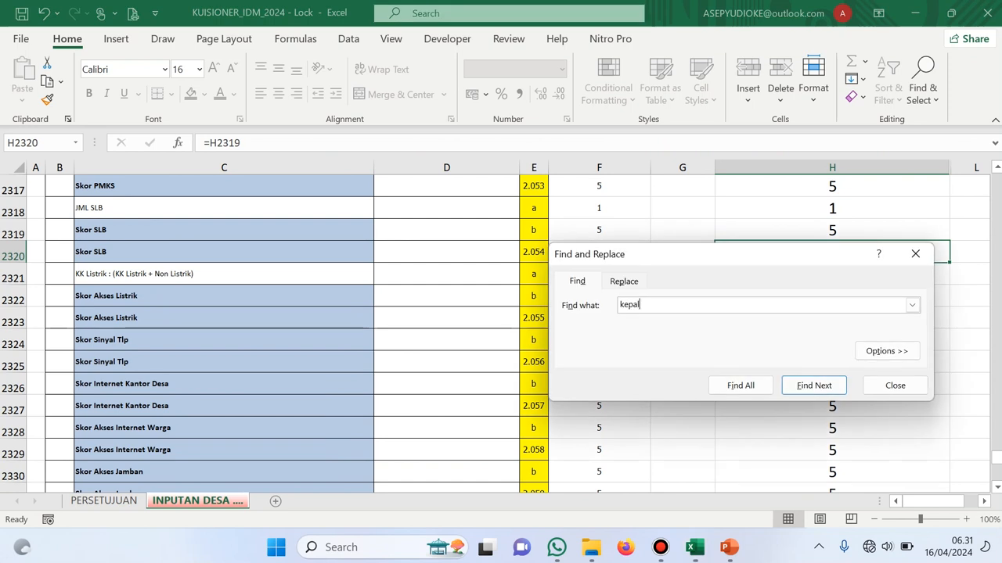
text(a keluarga)
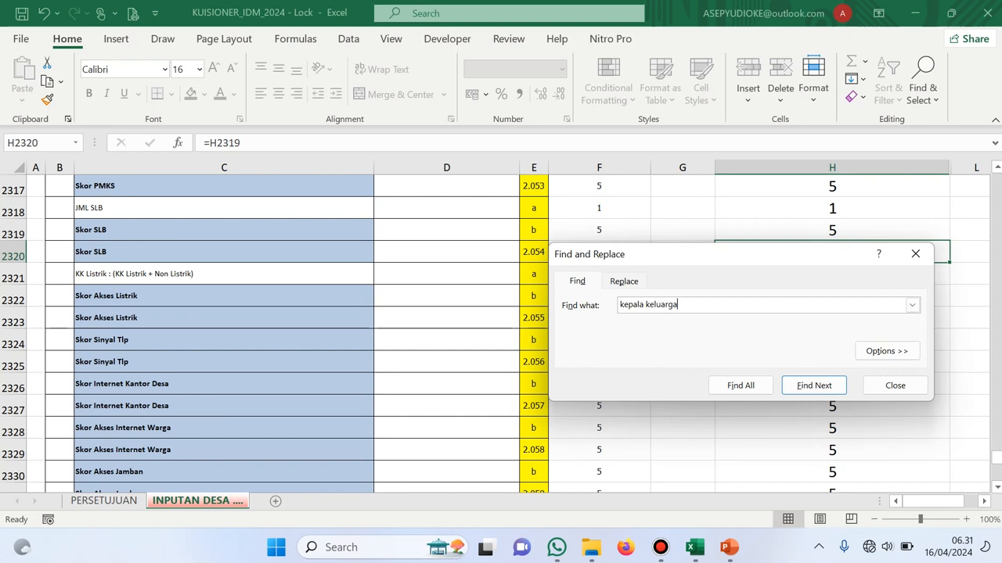
key(Return)
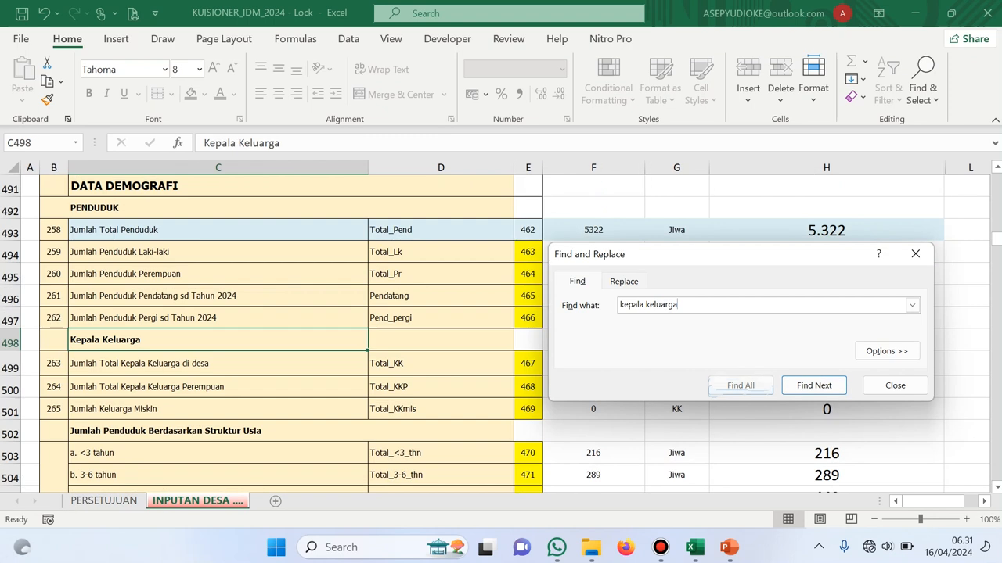
drag(720, 262, 380, 149)
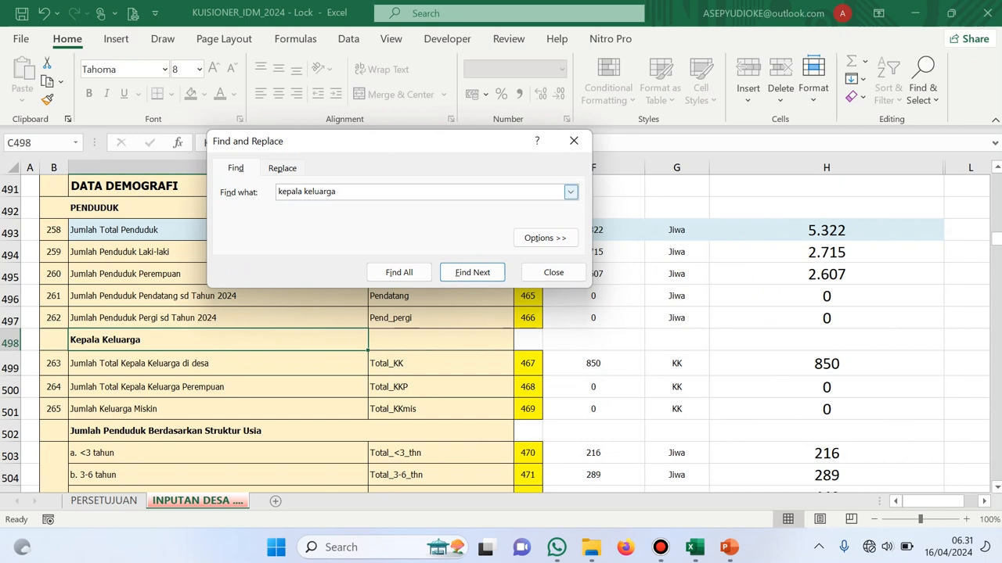
Search for 'listrik' until reaching the PLN electricity household count of 900 in H914
key(ctrl+a)
key(BackSpace)
text(li)
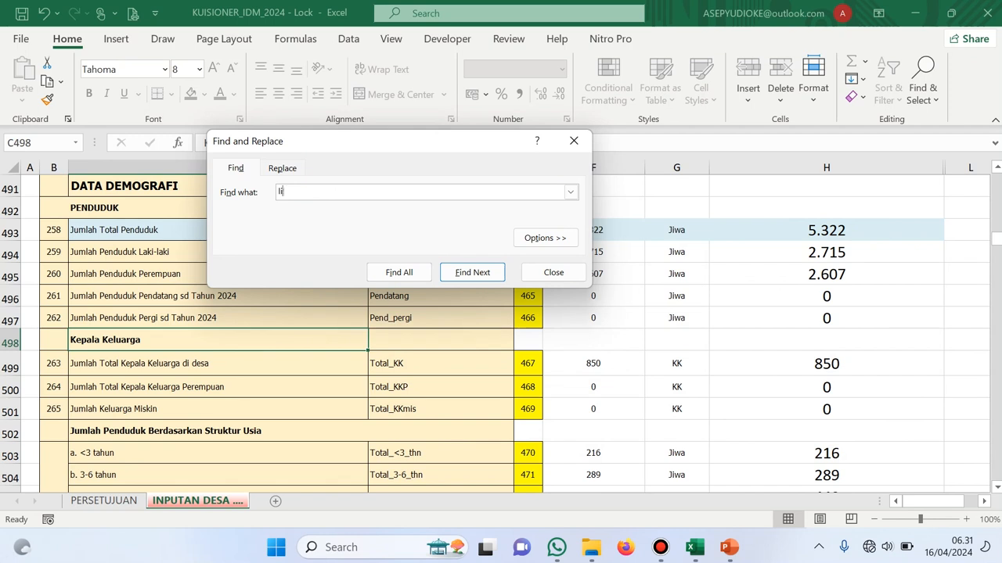
text(strik)
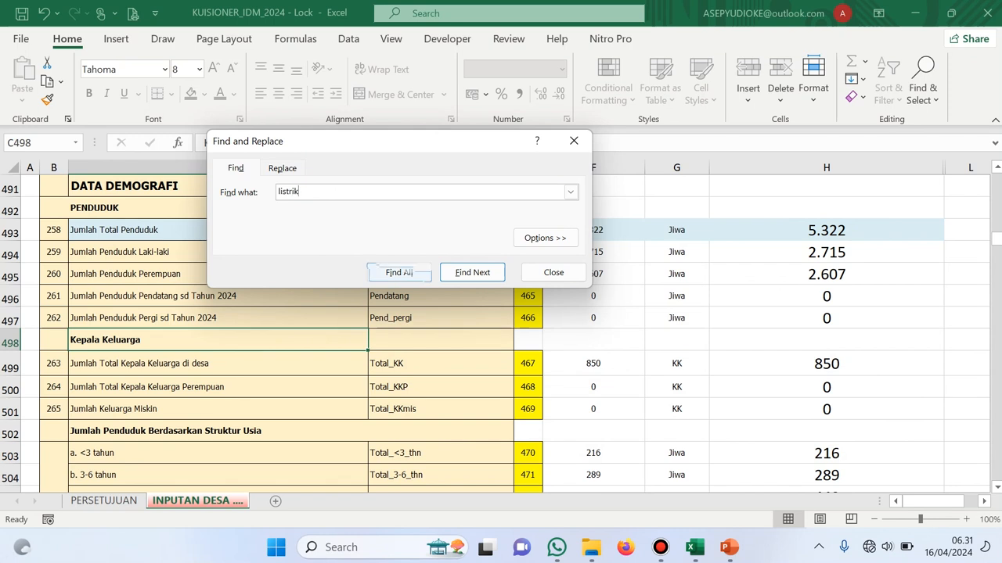
click(472, 272)
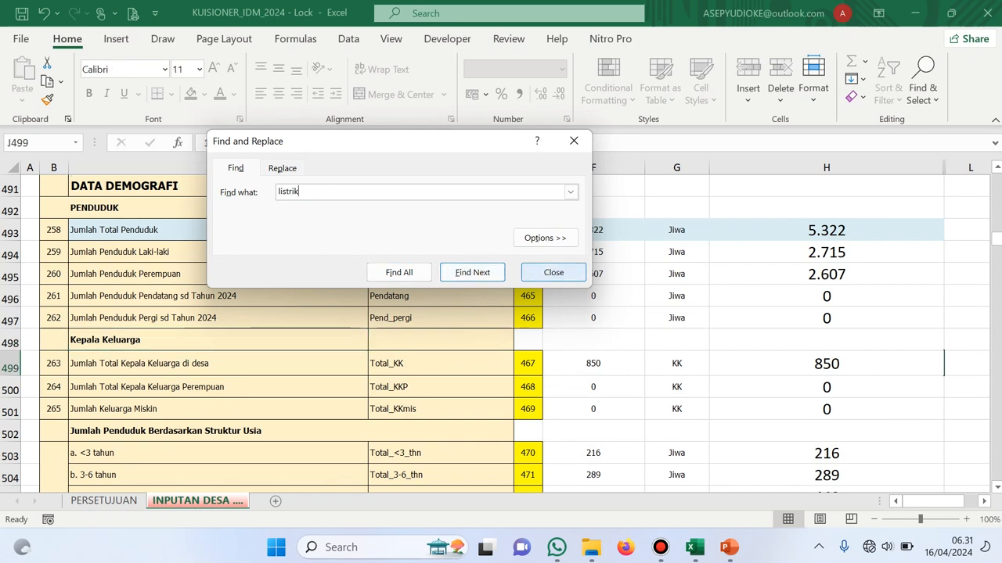
click(472, 273)
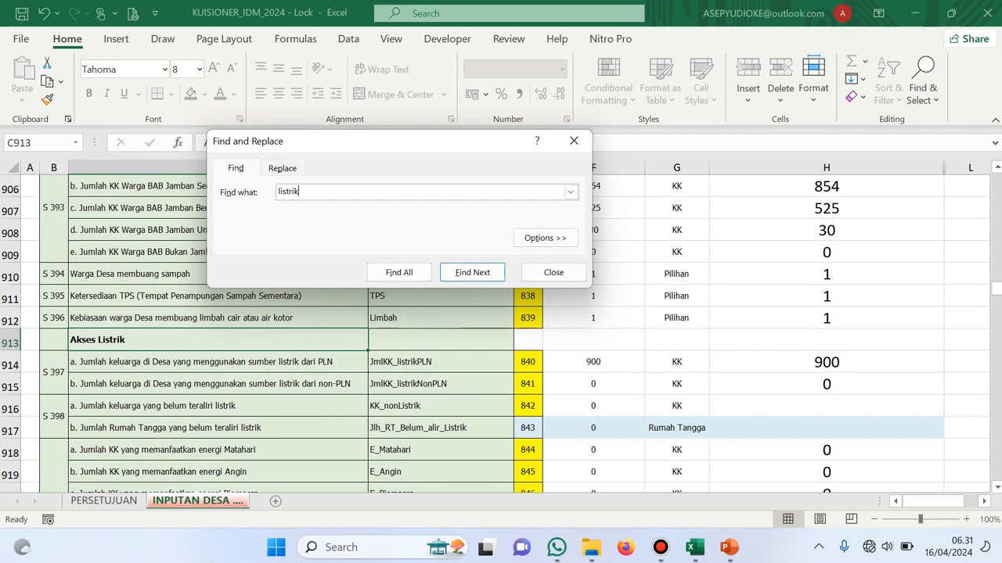
key(Return)
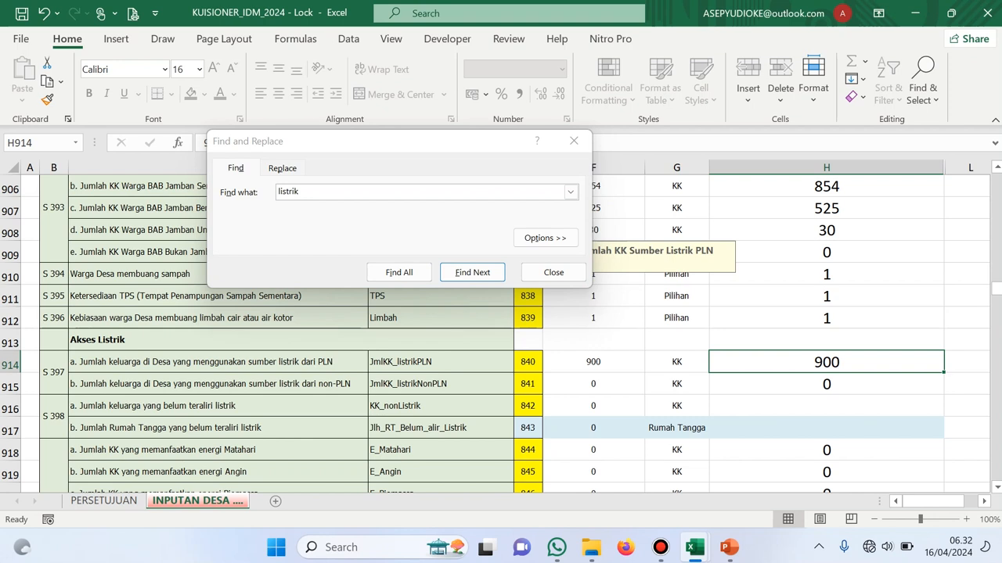
Enter 850 as the PLN electricity family count in H914 and close Find and Replace
text(850)
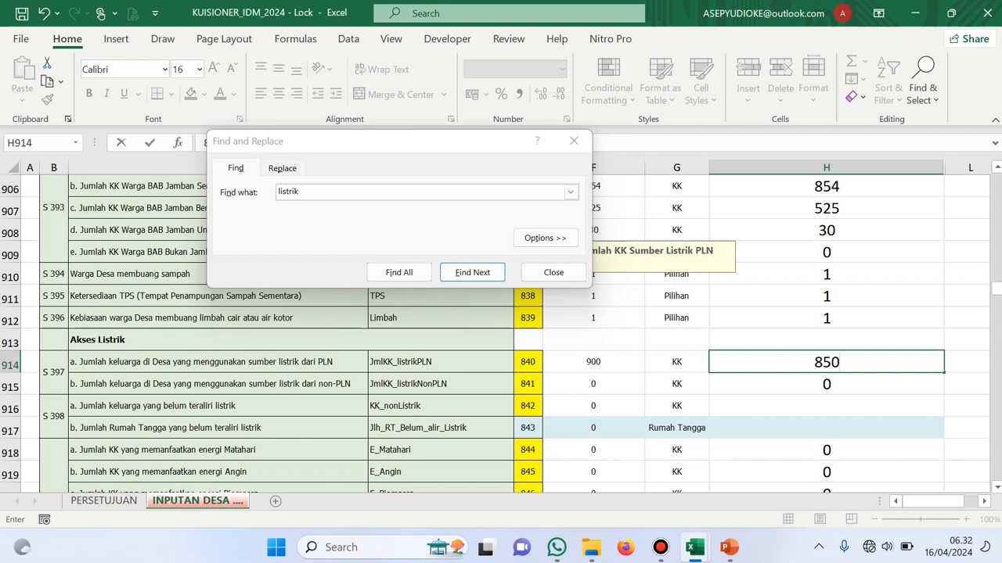
click(827, 296)
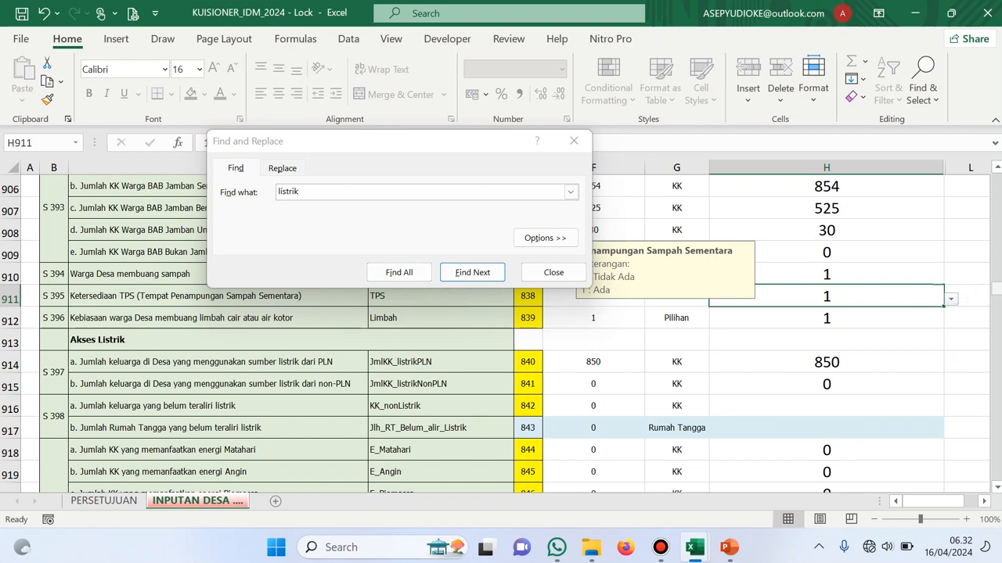
drag(996, 288, 997, 394)
scroll(996, 394, up, 20)
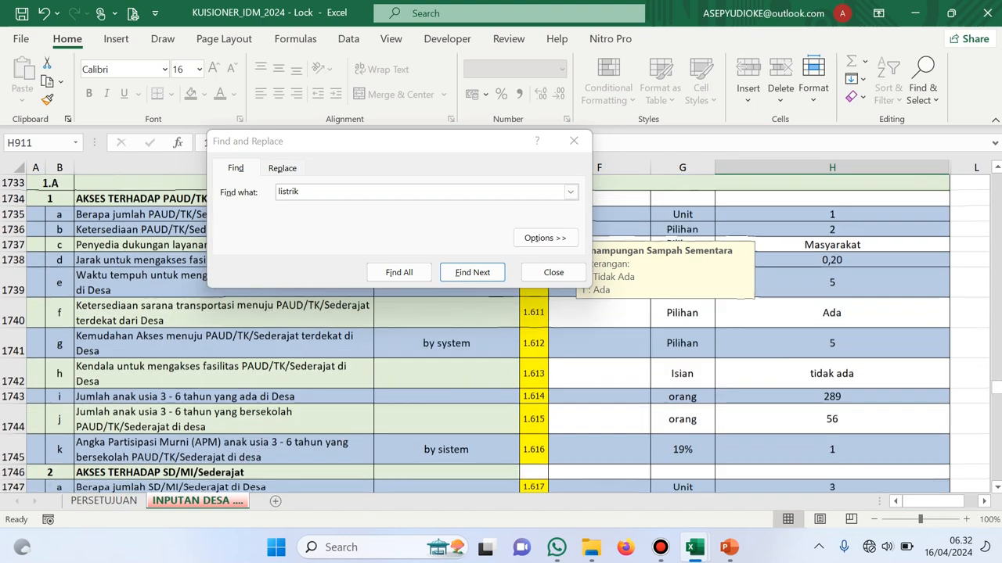
scroll(501, 334, up, 11)
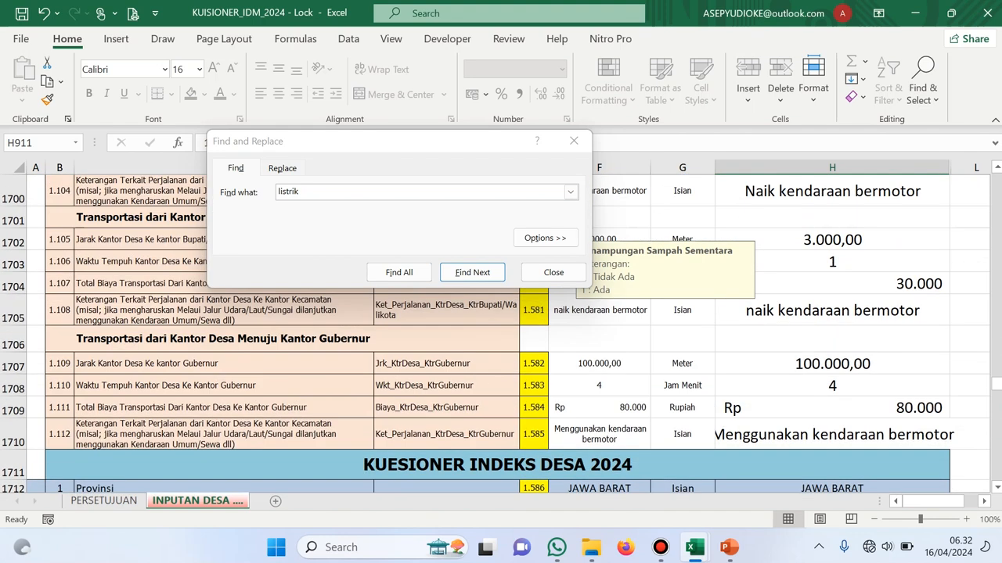
scroll(500, 334, down, 15)
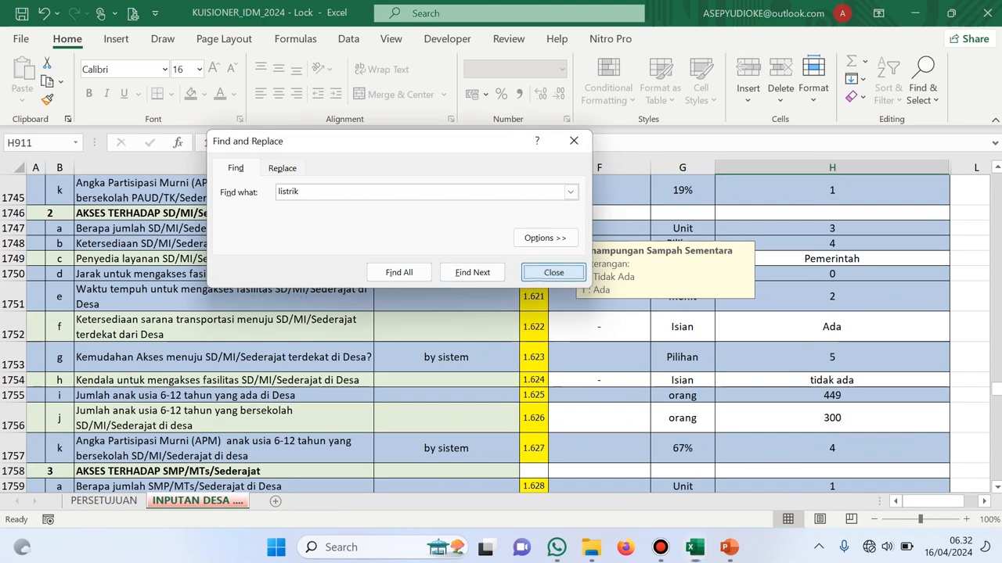
click(553, 273)
Confirm STATUS IDM 2024 in H2401 reads Mandiri and IKS 2024 in H2339 reads 0,8743
drag(996, 389, 996, 473)
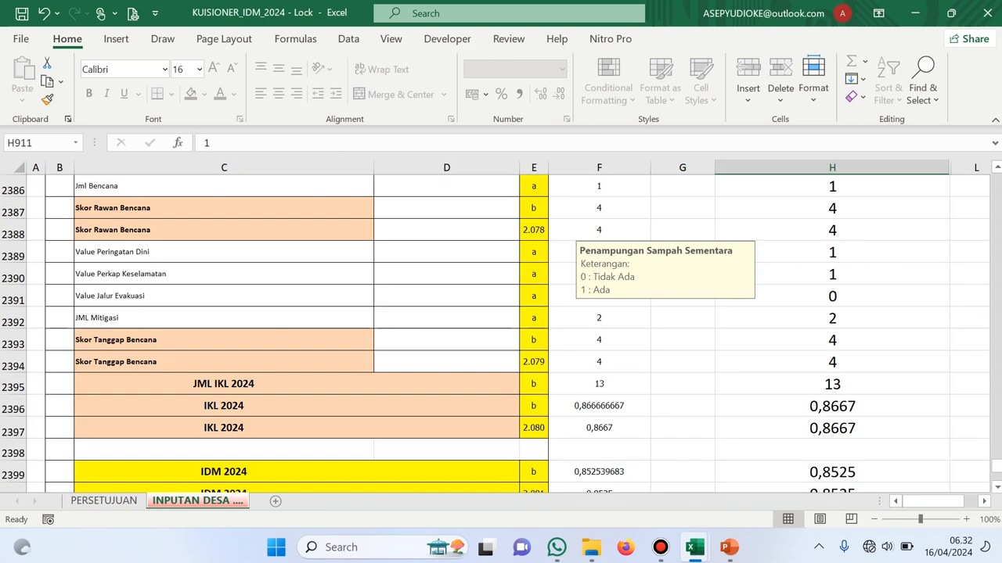
scroll(501, 329, down, 1)
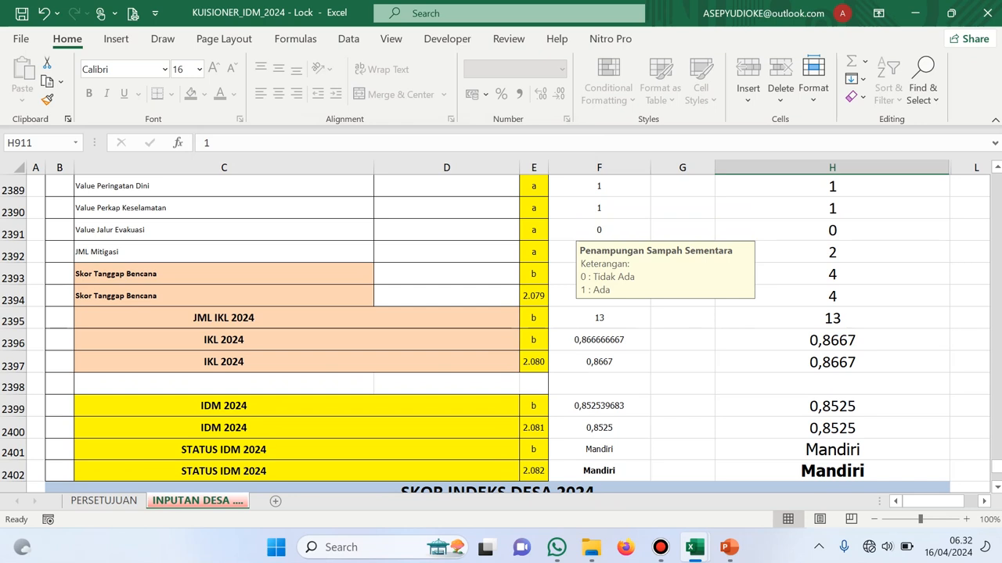
scroll(501, 328, down, 2)
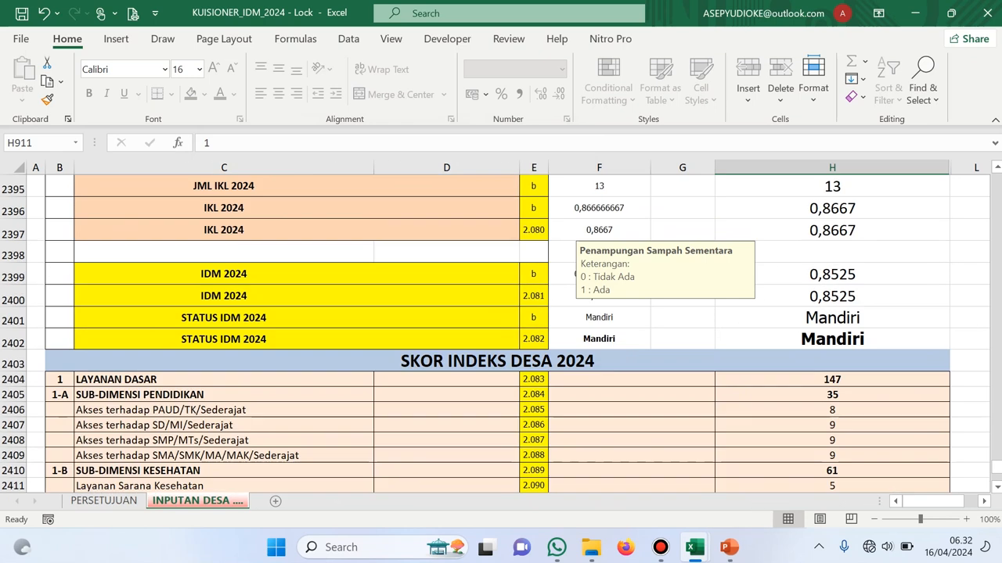
click(832, 318)
scroll(832, 318, up, 9)
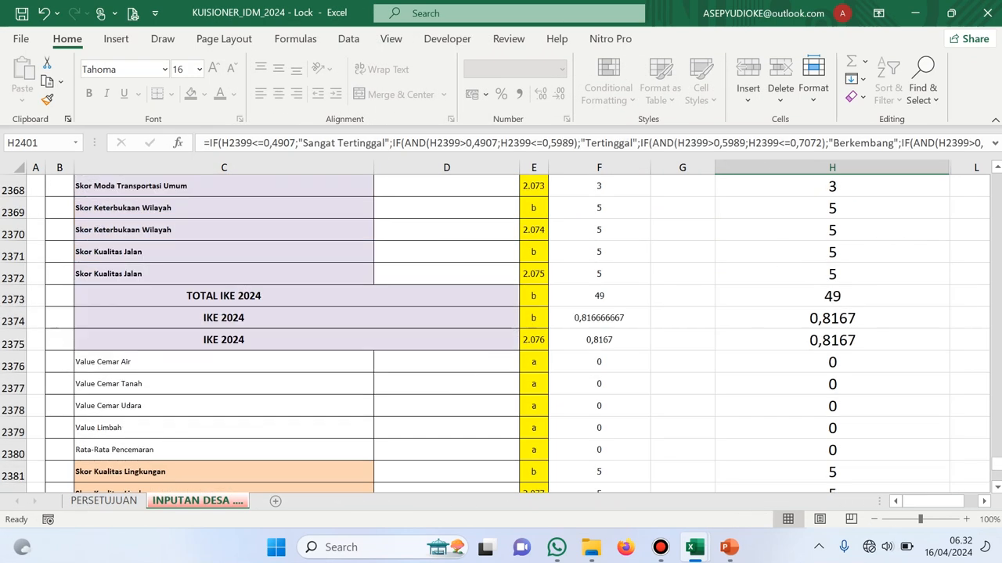
scroll(500, 329, up, 12)
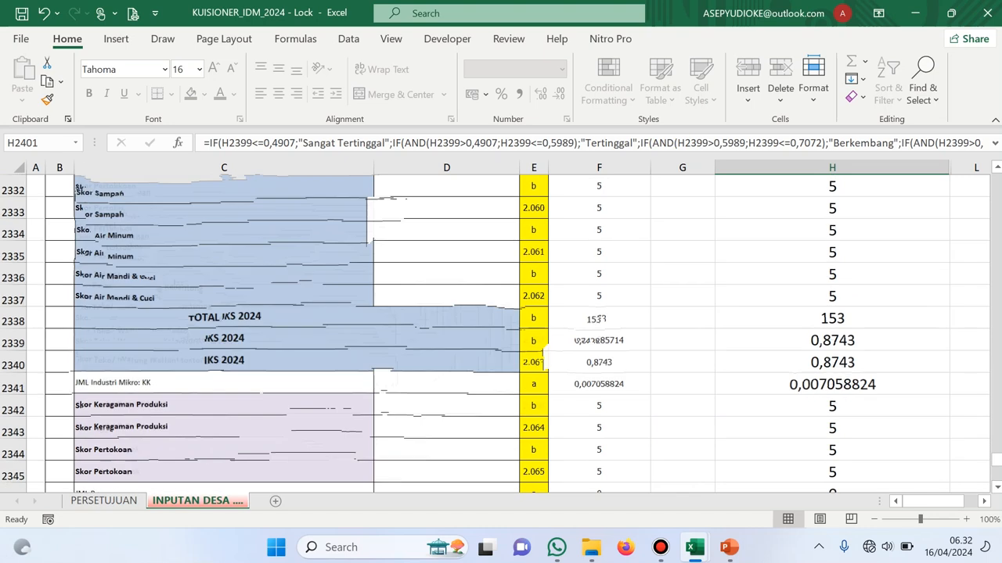
click(832, 340)
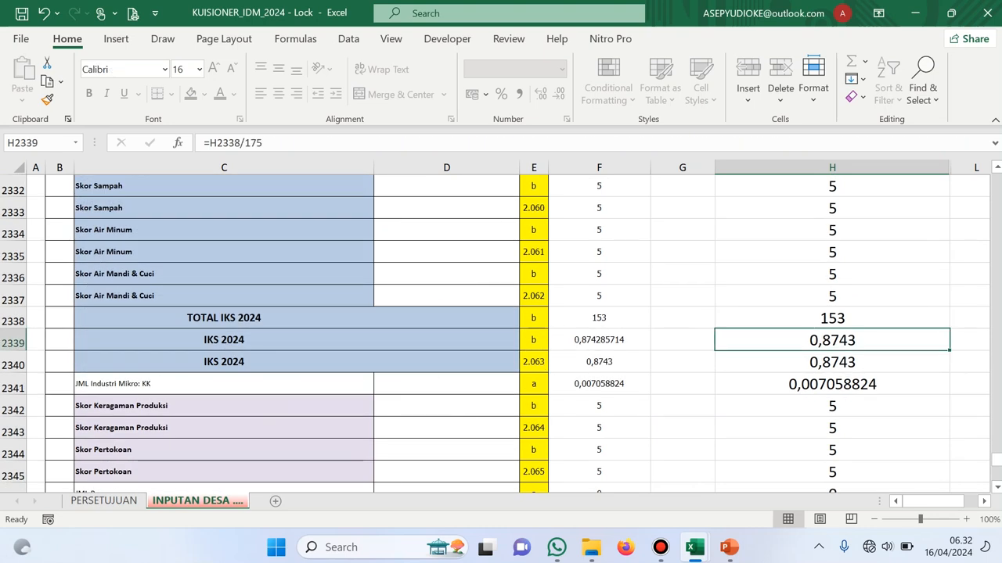
scroll(501, 329, down, 15)
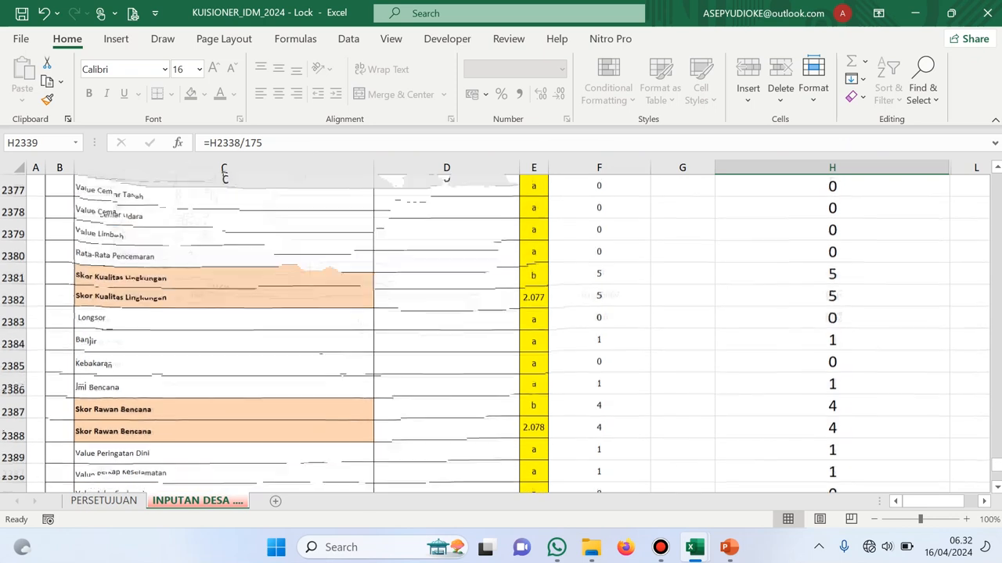
scroll(501, 329, down, 7)
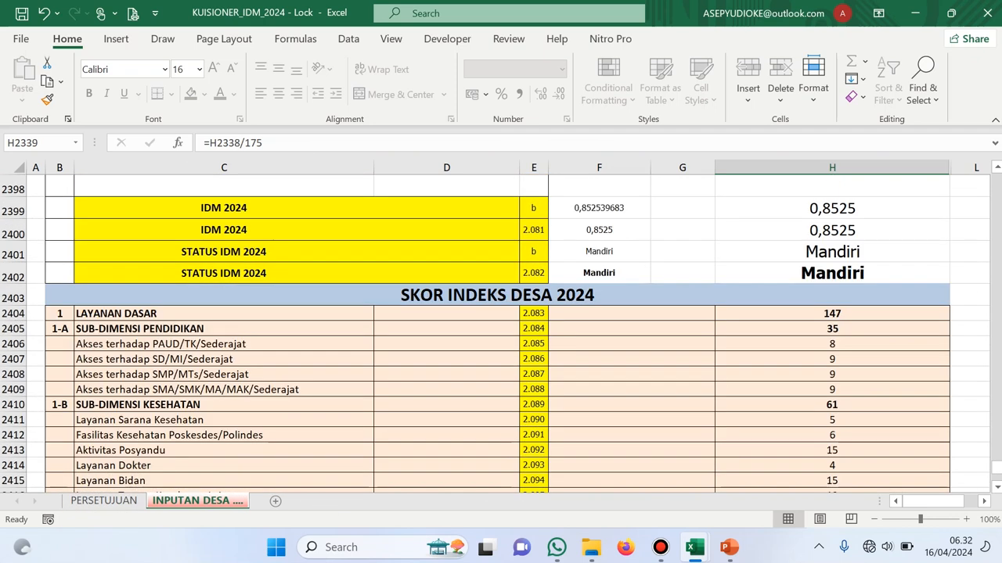
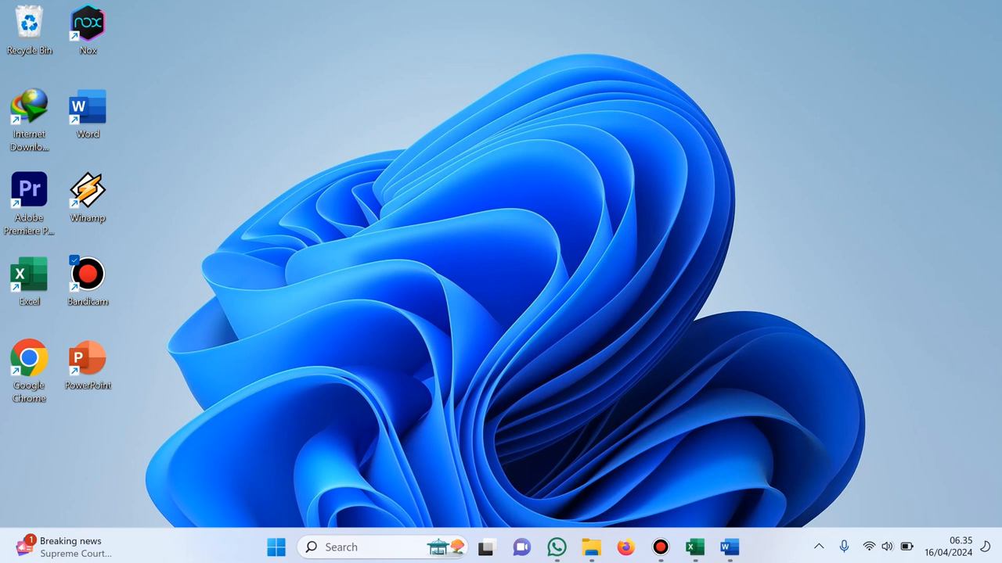
Open idm.kemendesa.go.id in Firefox, log in, and go to the Kuisioner 2024 form
click(625, 547)
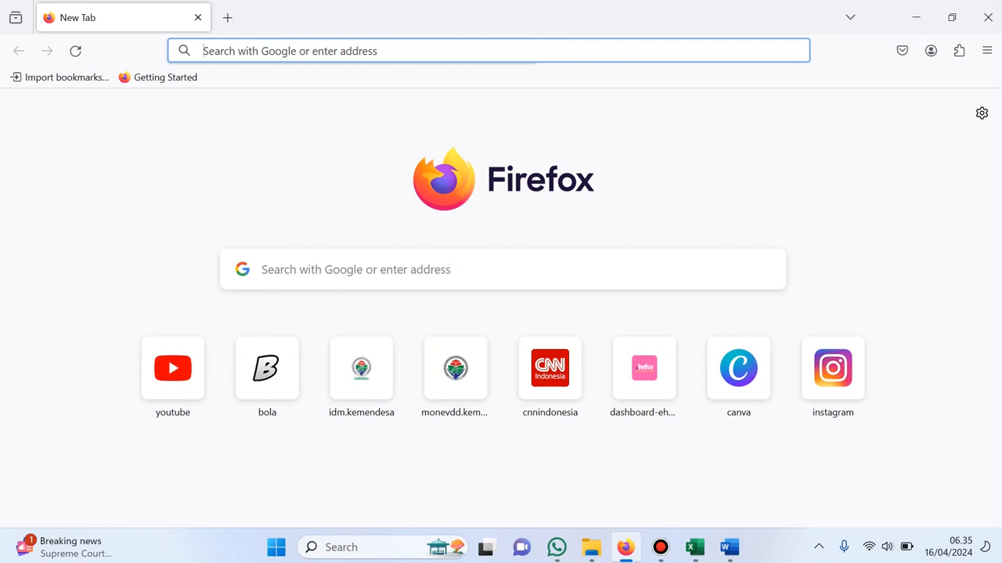
text(idm.kemen)
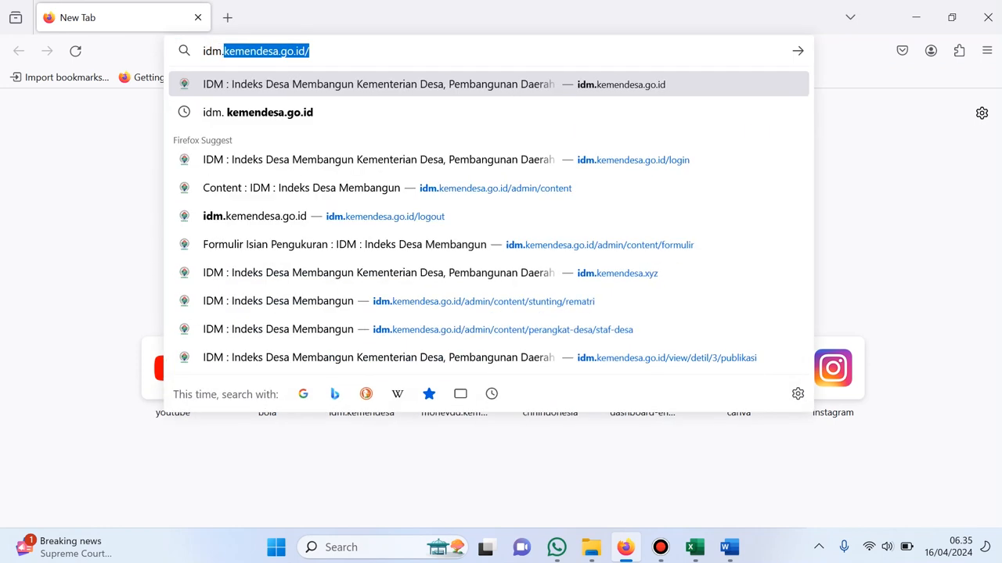
text(desa.go.)
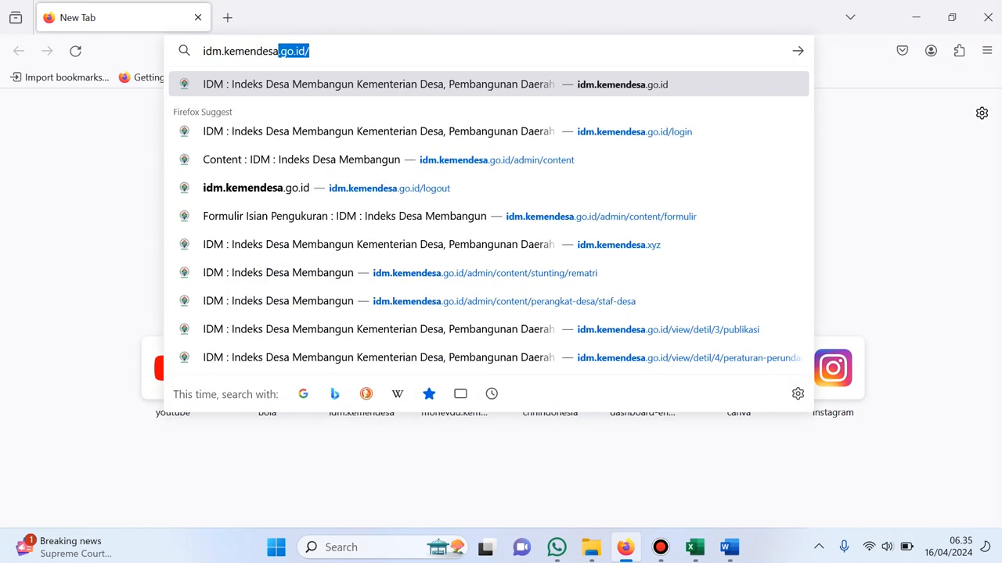
text(i)
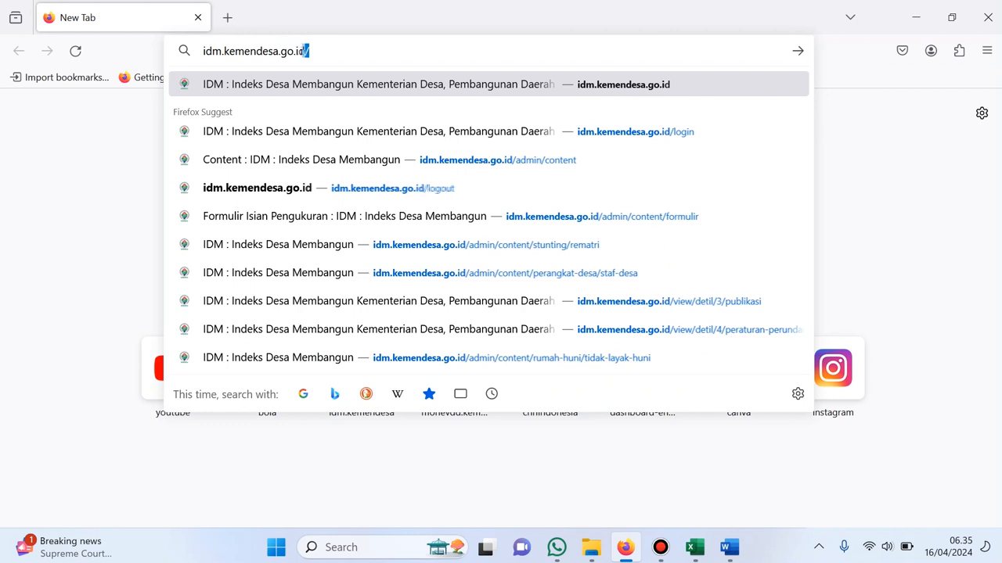
key(Return)
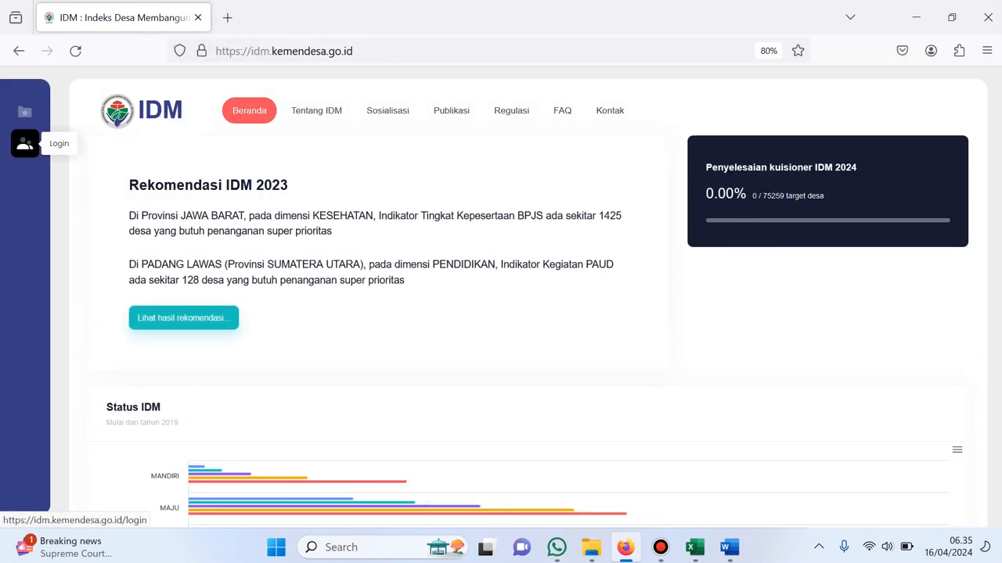
click(24, 144)
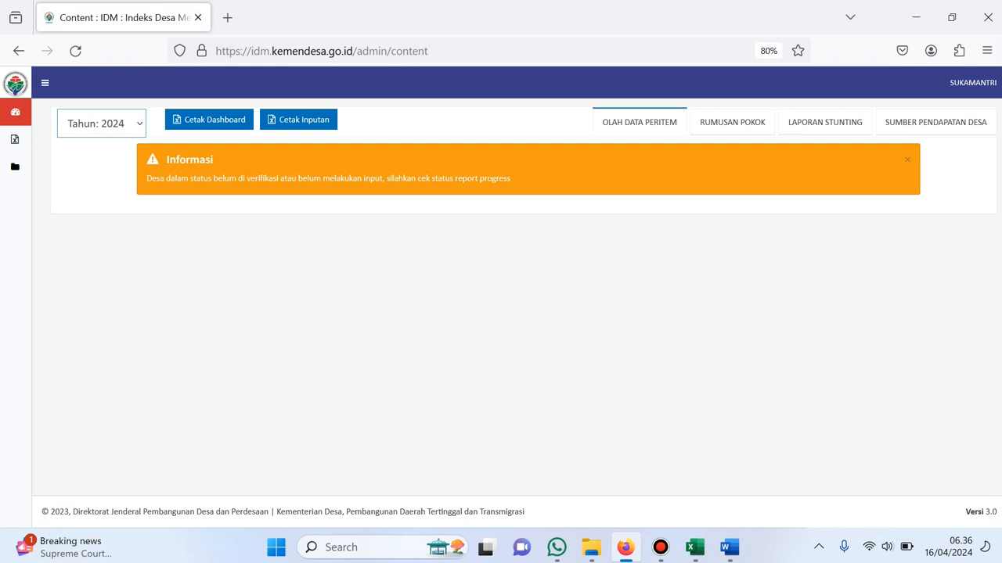
mouse_move(16, 139)
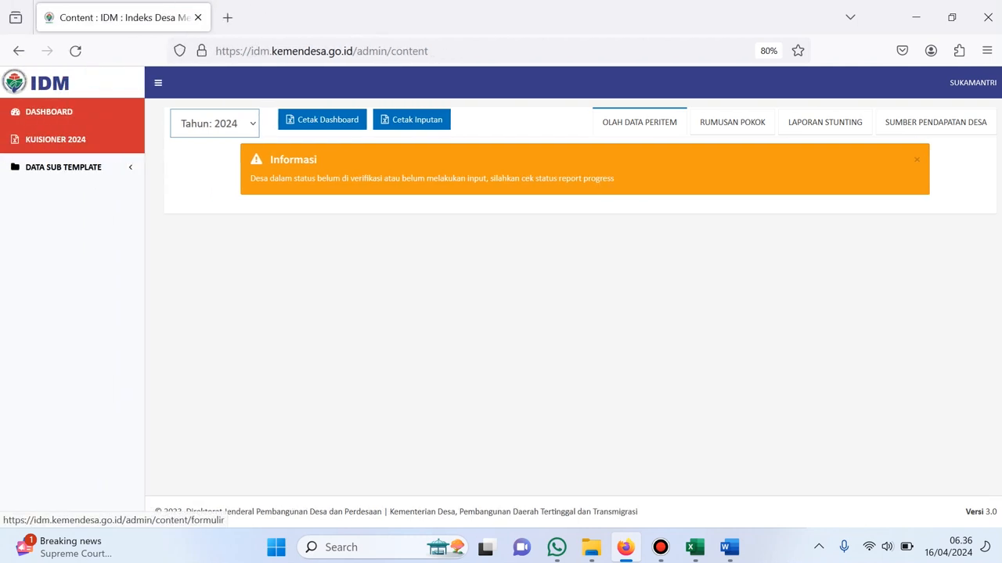
click(55, 139)
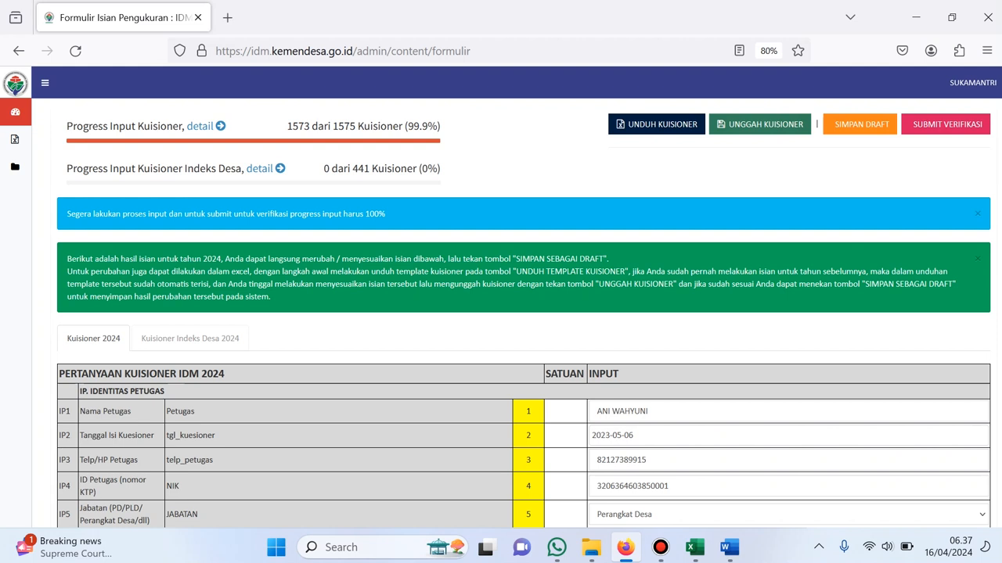
Upload the KUISIONER_IDM_2024 - Lock workbook into the 2024 questionnaire
click(759, 123)
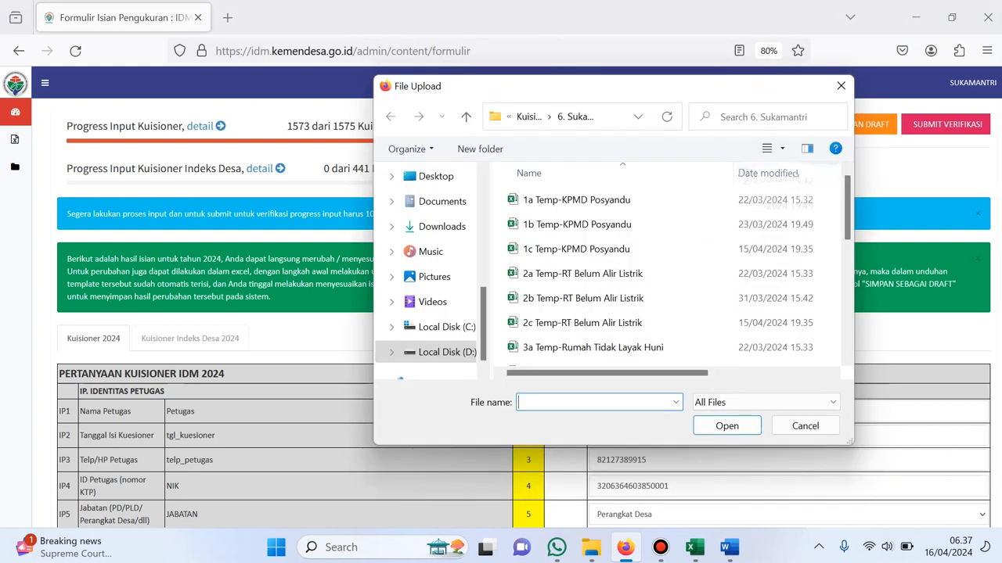
scroll(673, 270, down, 5)
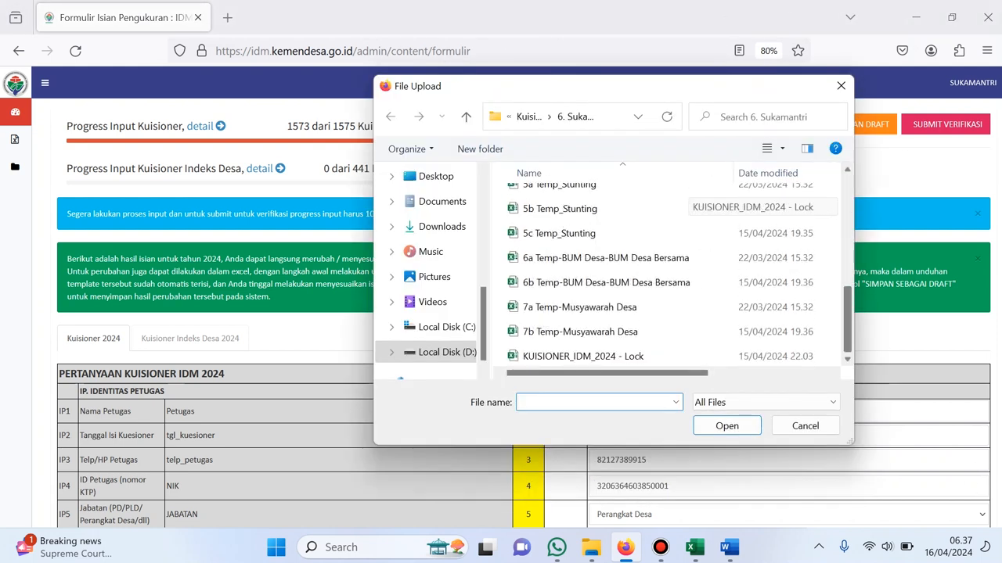
click(626, 356)
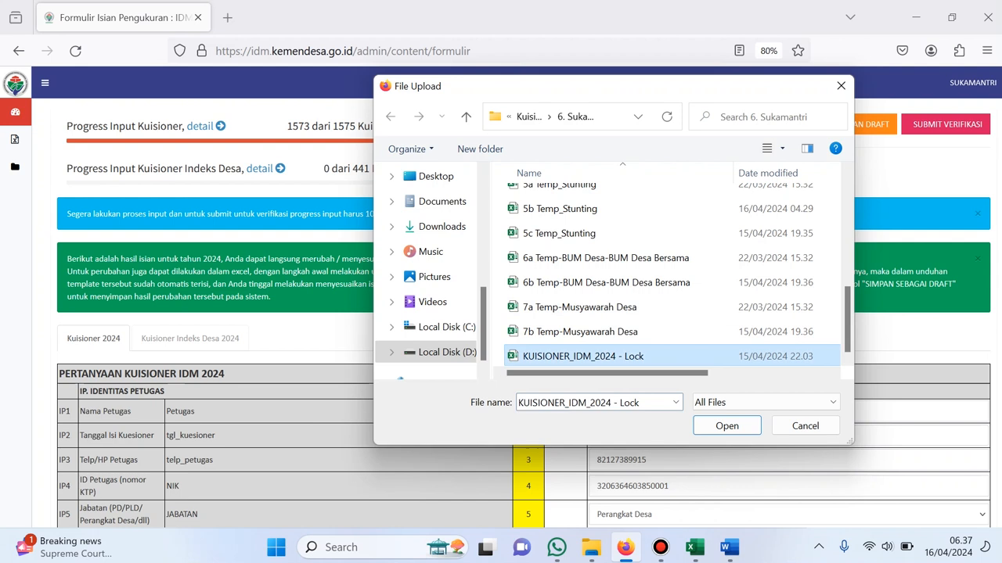
key(Return)
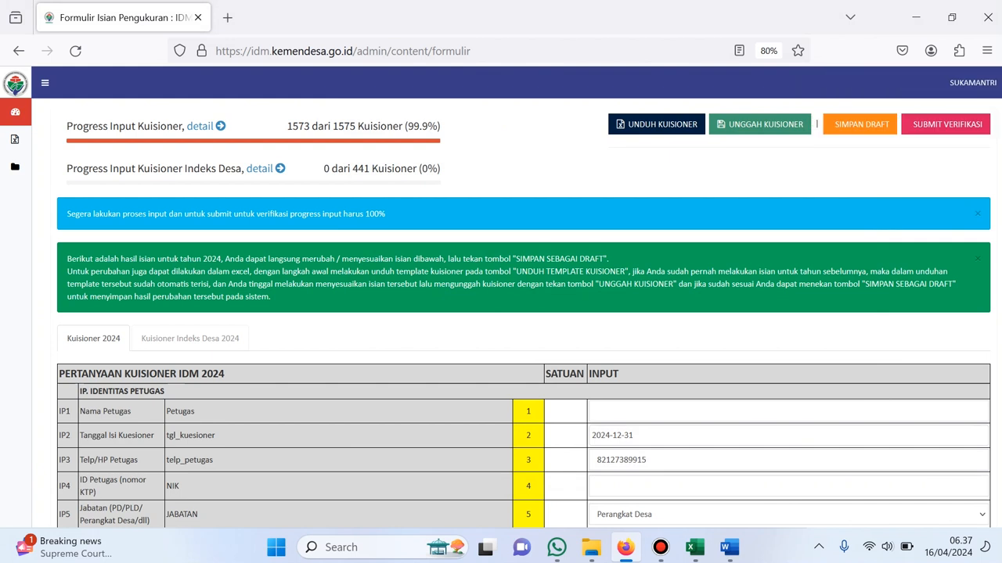
Review the per-section progress details of the questionnaire input
click(200, 126)
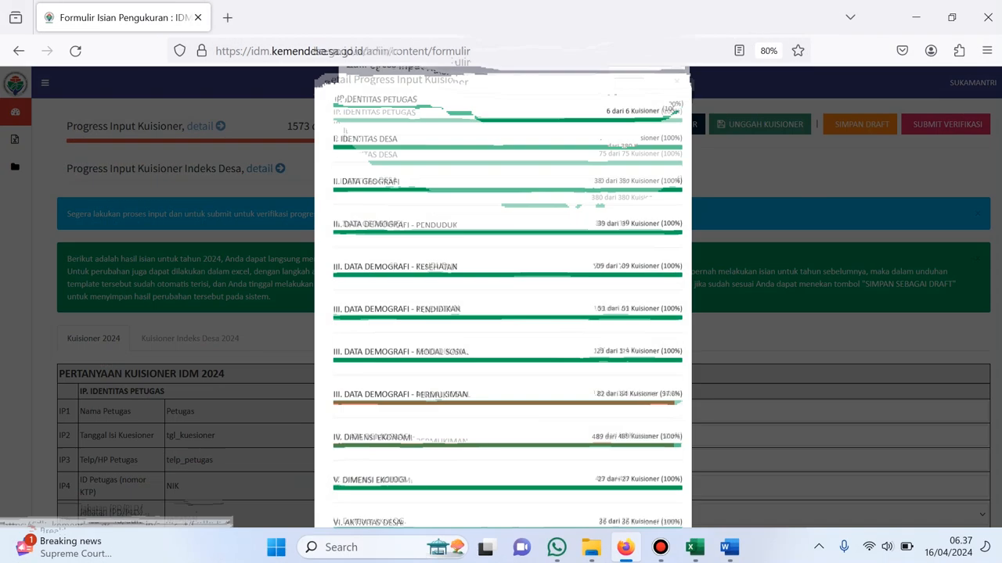
scroll(503, 313, down, 3)
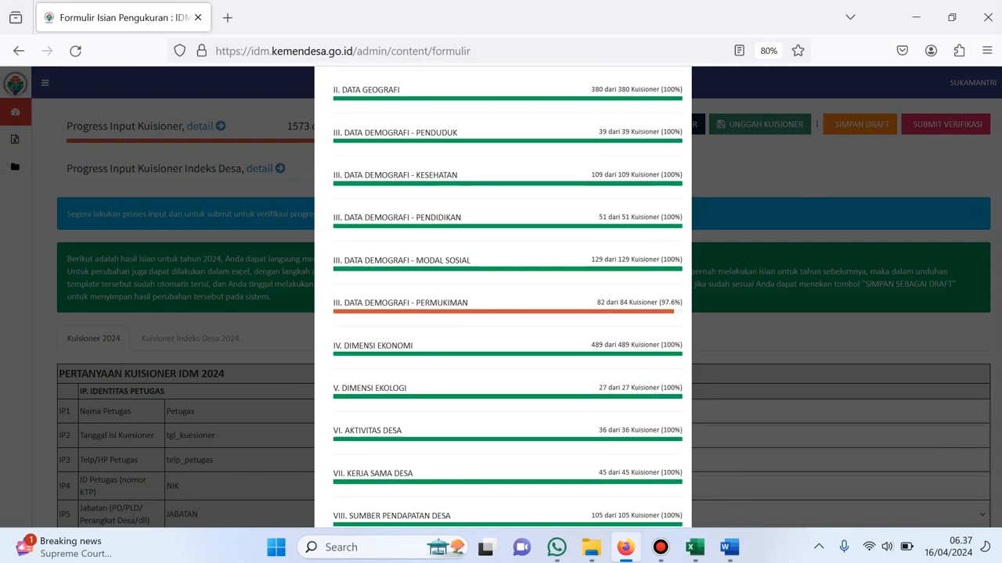
scroll(503, 313, up, 3)
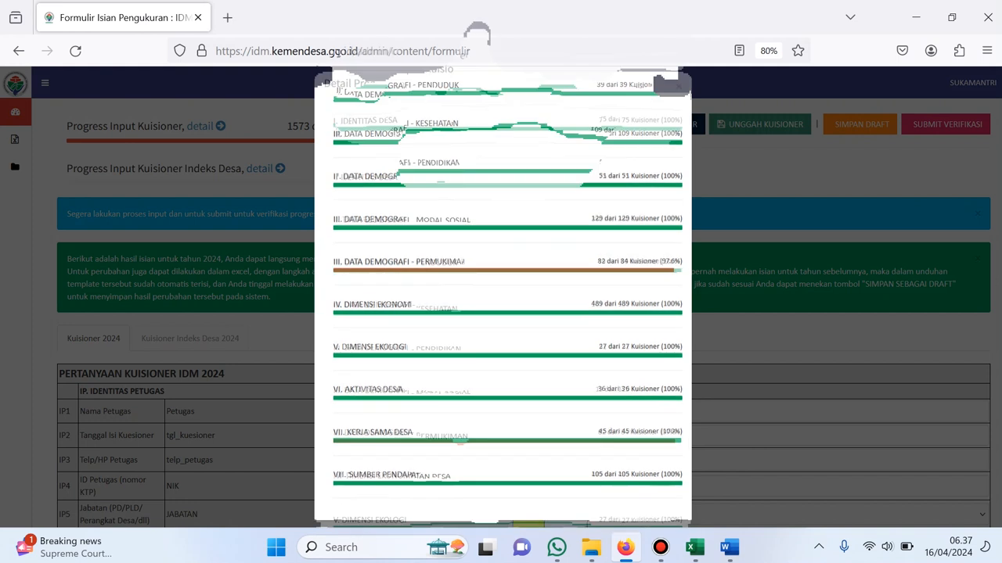
click(679, 101)
Enter the officer's name and ID number, keeping Kepala Seksi as the position
scroll(529, 266, down, 5)
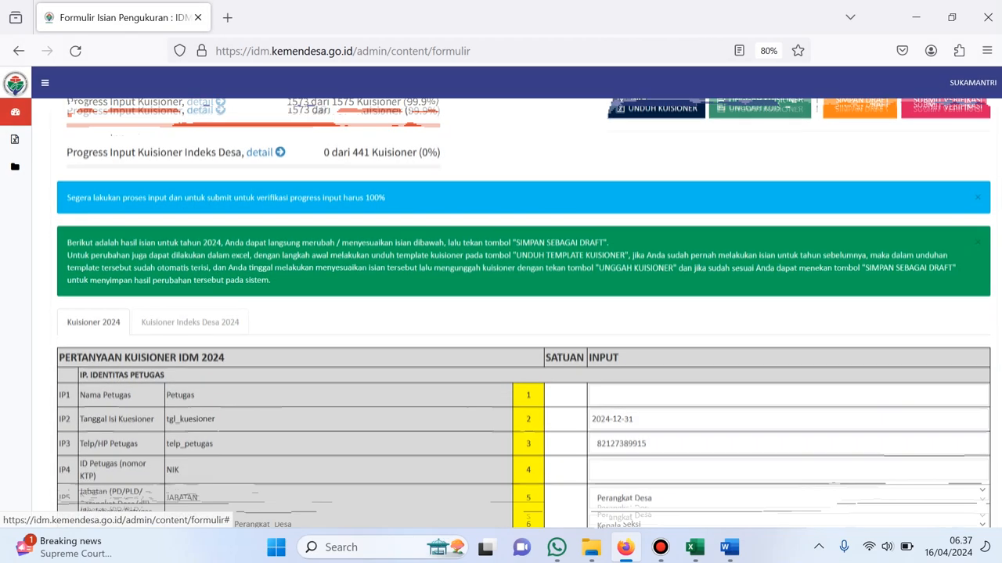
click(642, 214)
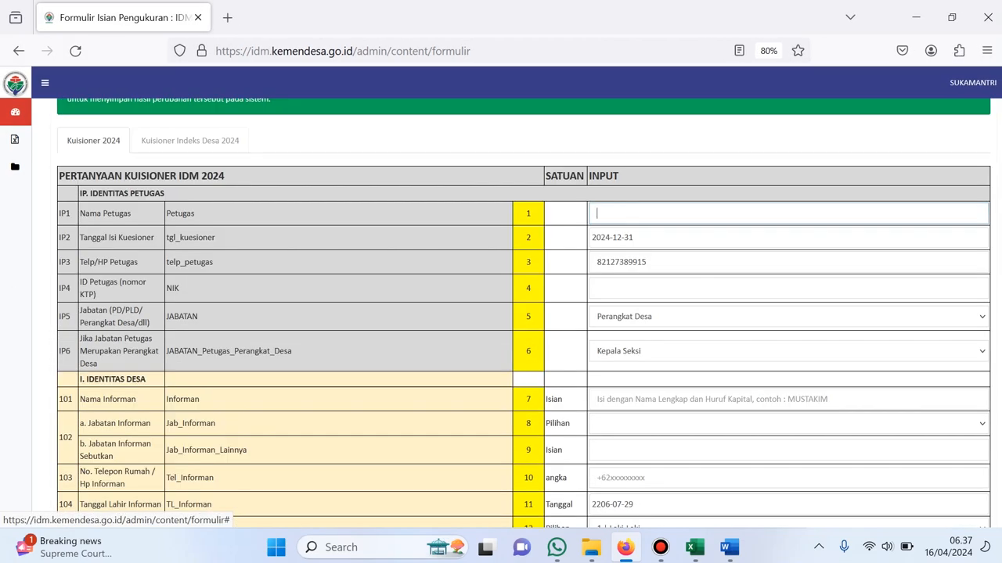
text(Yudi)
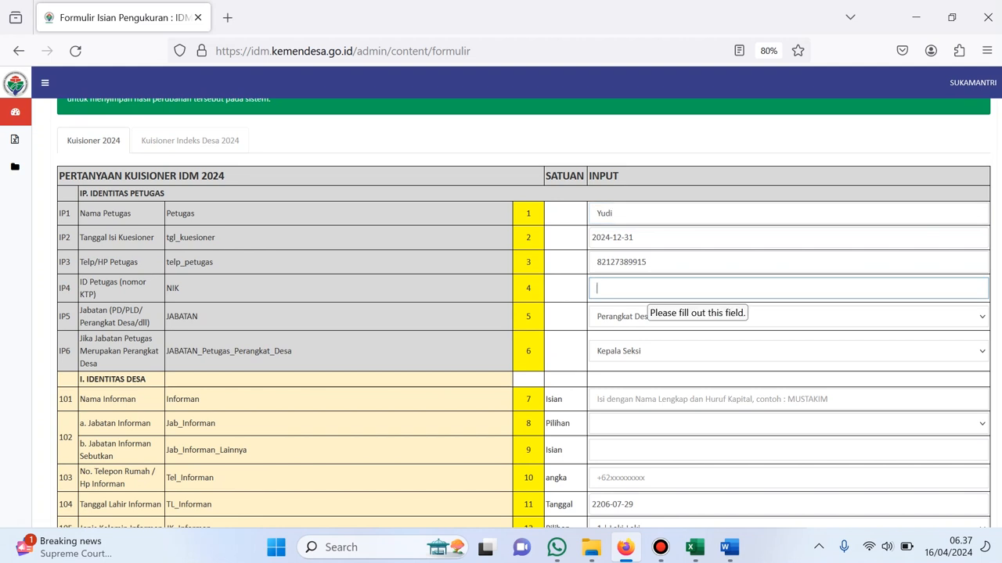
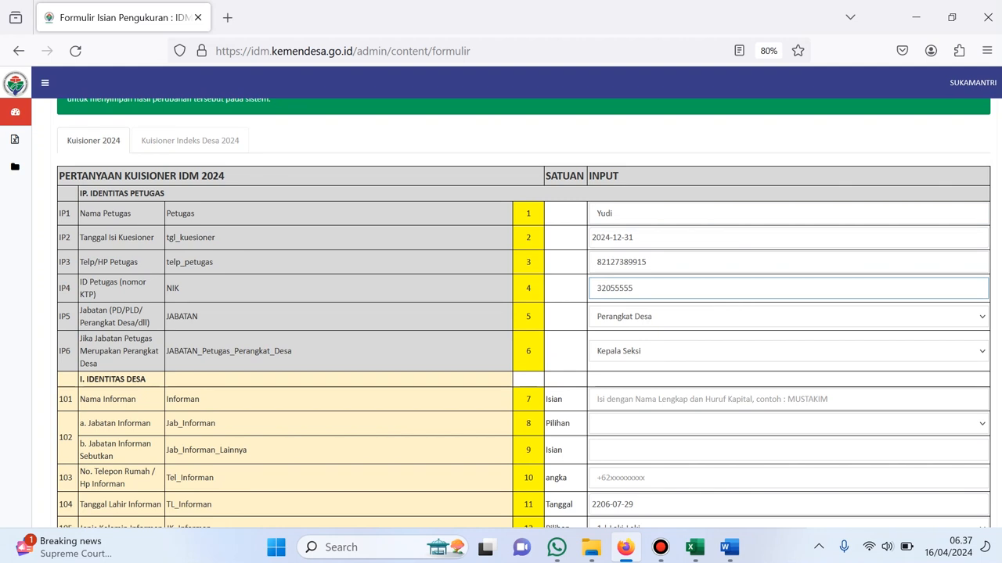
scroll(788, 313, down, 1)
click(788, 284)
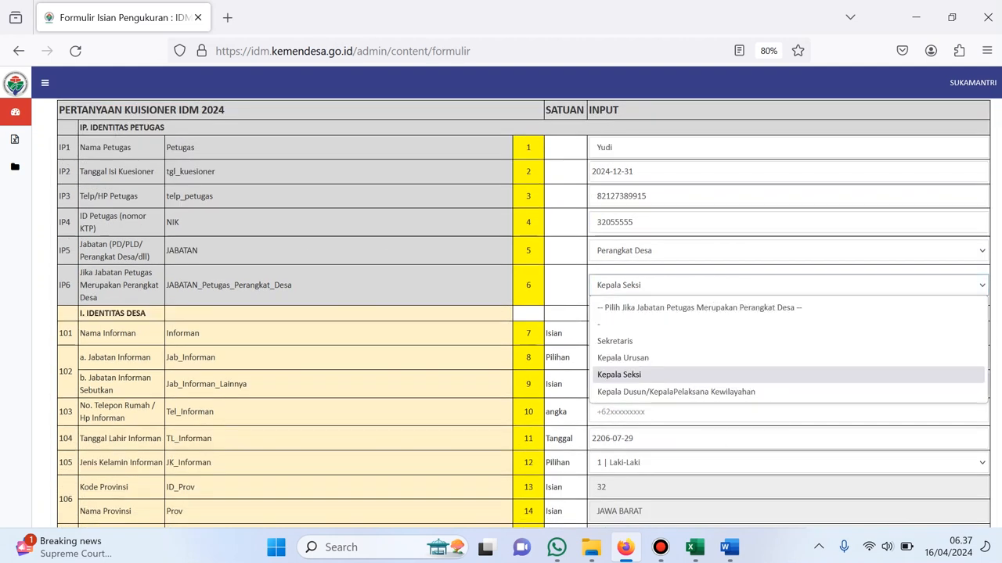
click(788, 378)
scroll(788, 313, down, 1)
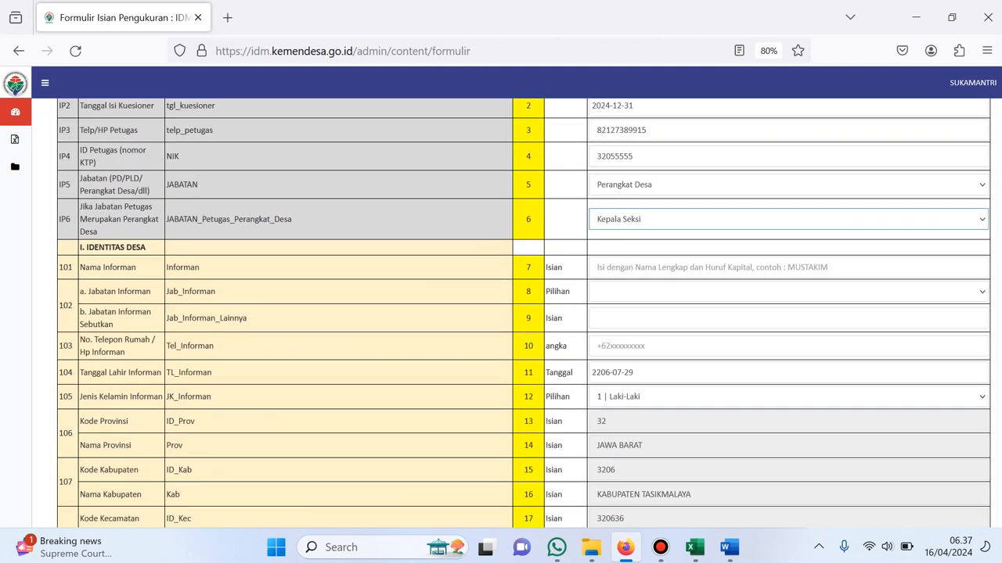
scroll(522, 313, down, 20)
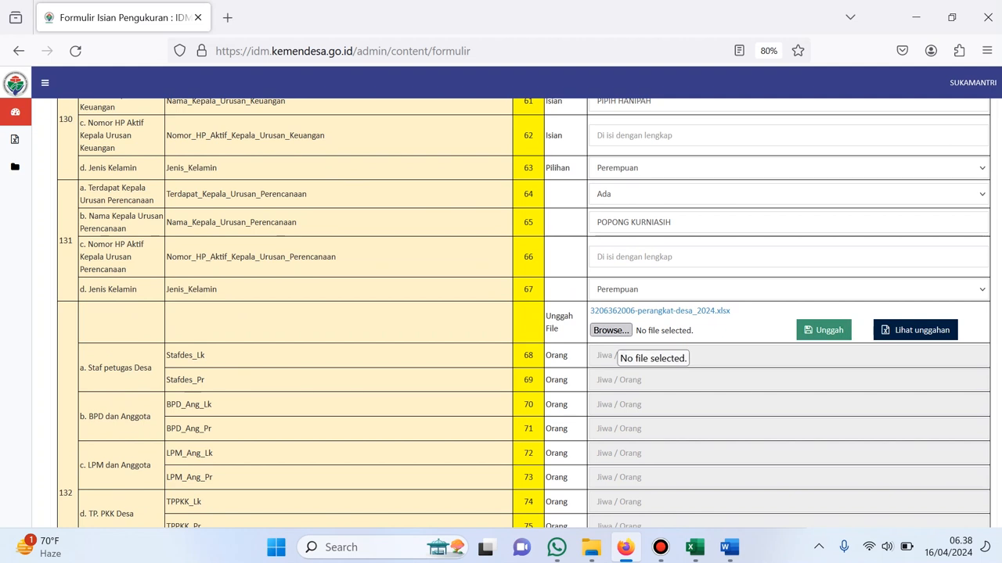
Upload the 4b Temp-Staf Petugas Desa dan Lembaga Kemasyarakatan Desa template to item 132
click(611, 330)
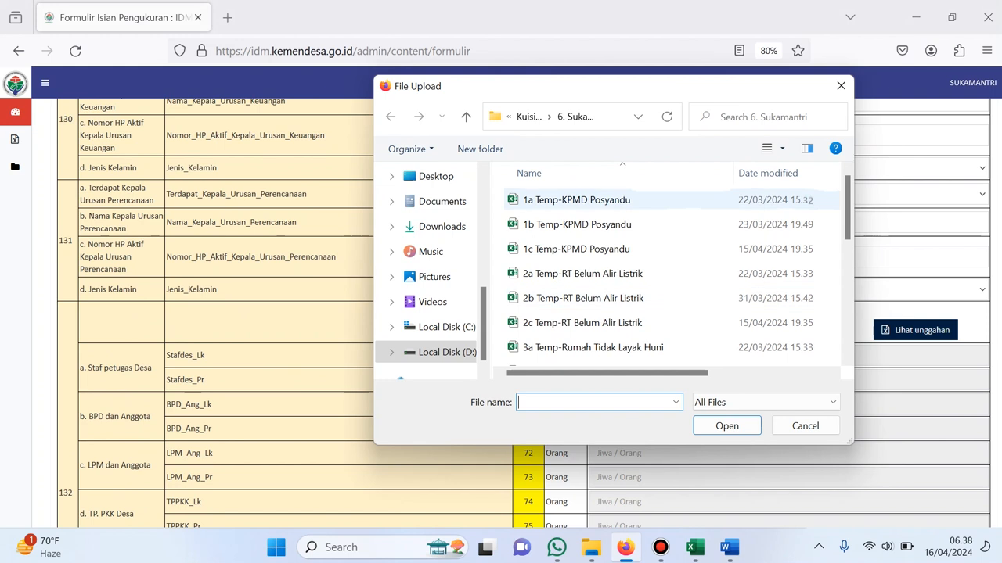
scroll(673, 235, down, 3)
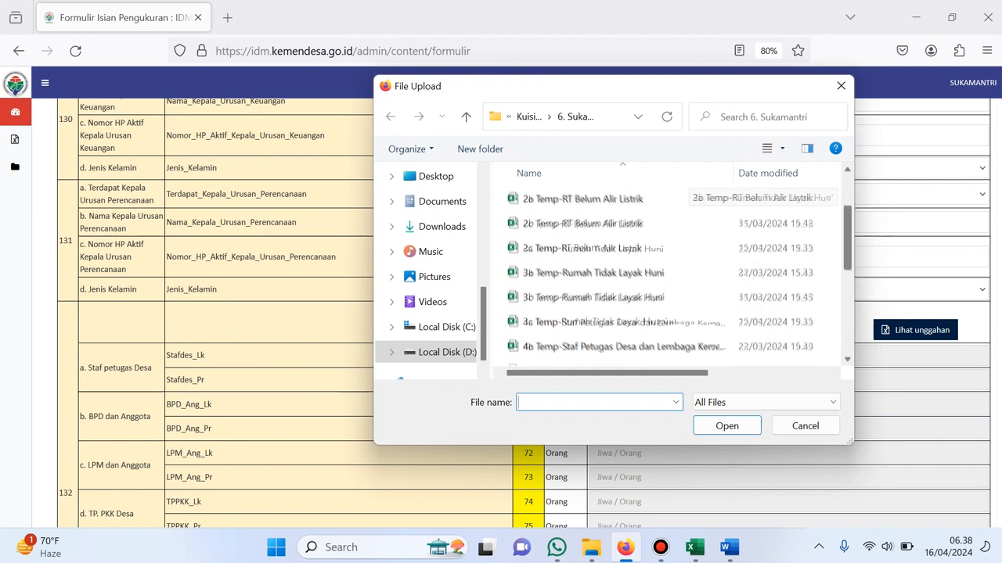
scroll(673, 266, down, 1)
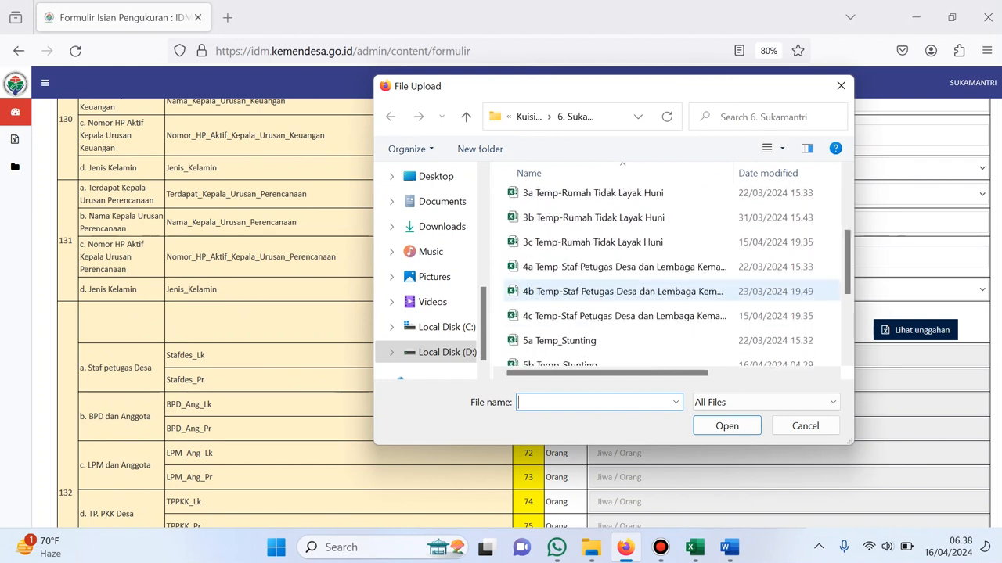
click(618, 291)
click(726, 426)
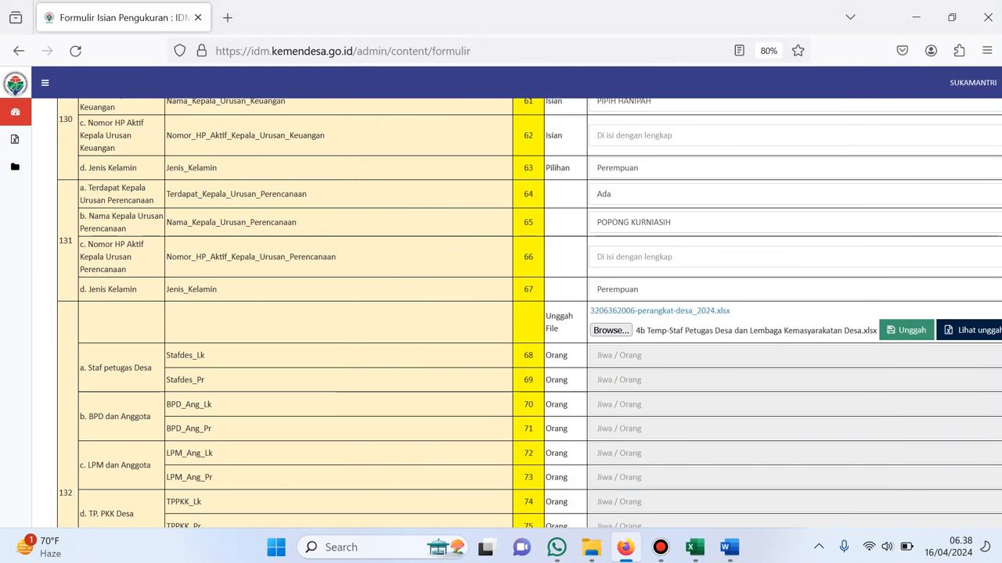
click(906, 330)
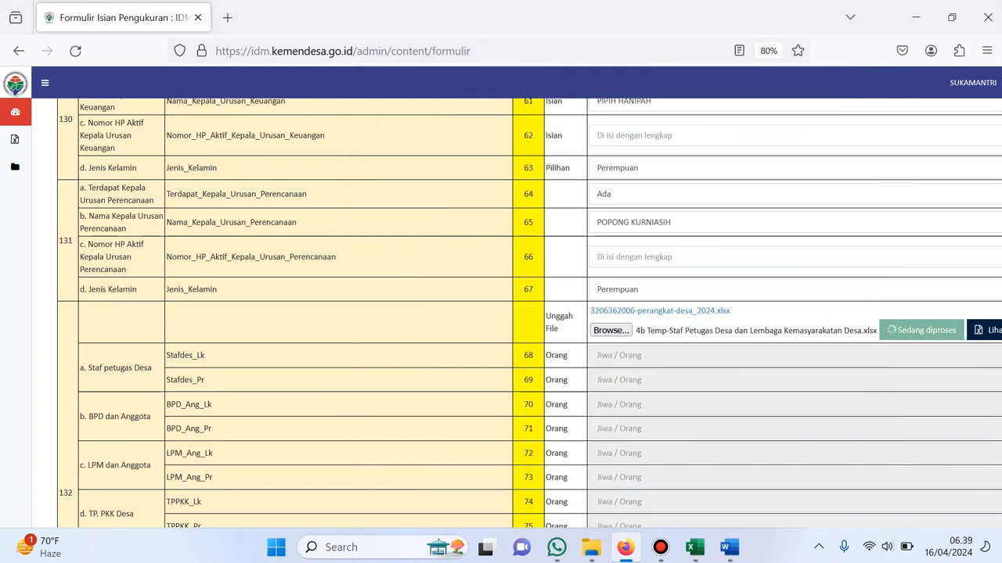
scroll(516, 313, down, 3)
scroll(516, 313, down, 15)
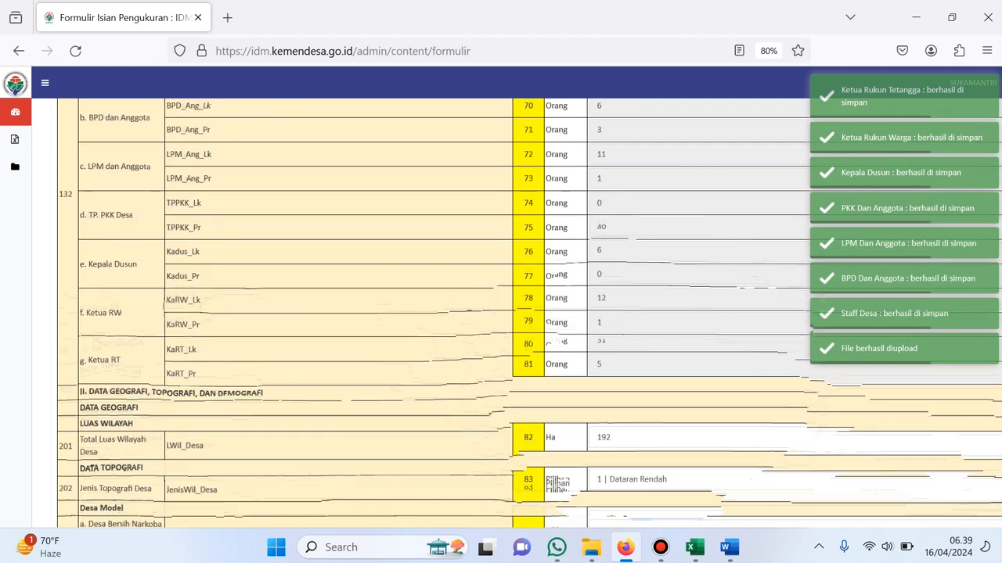
scroll(516, 313, down, 9)
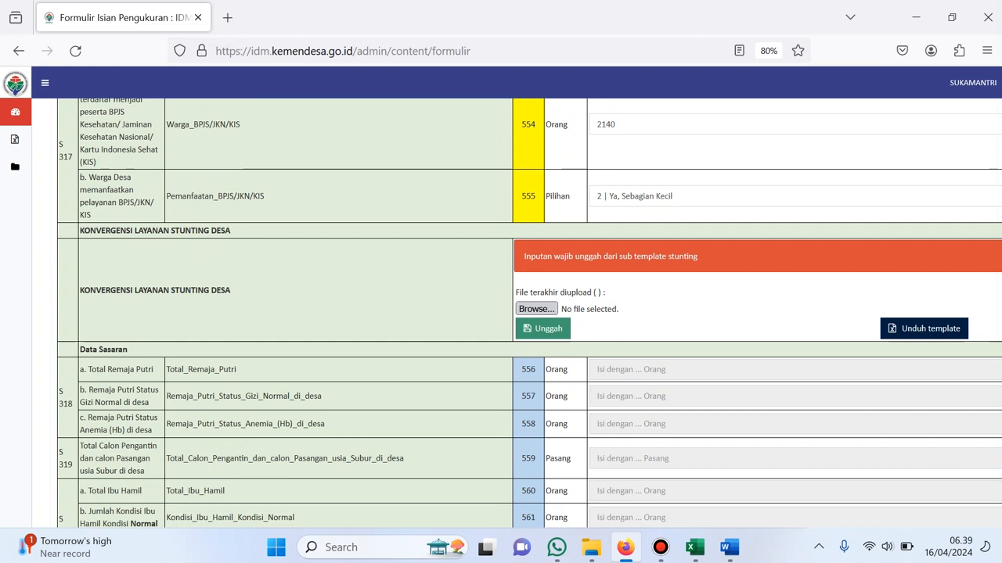
Choose and upload the 5b Temp_Stunting workbook for the stunting convergence item
click(536, 308)
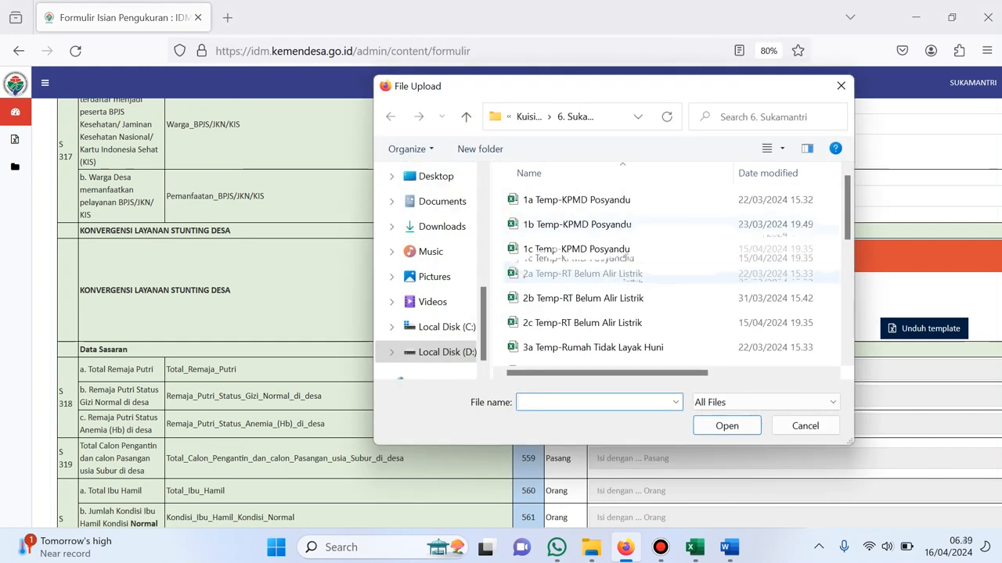
scroll(673, 266, down, 2)
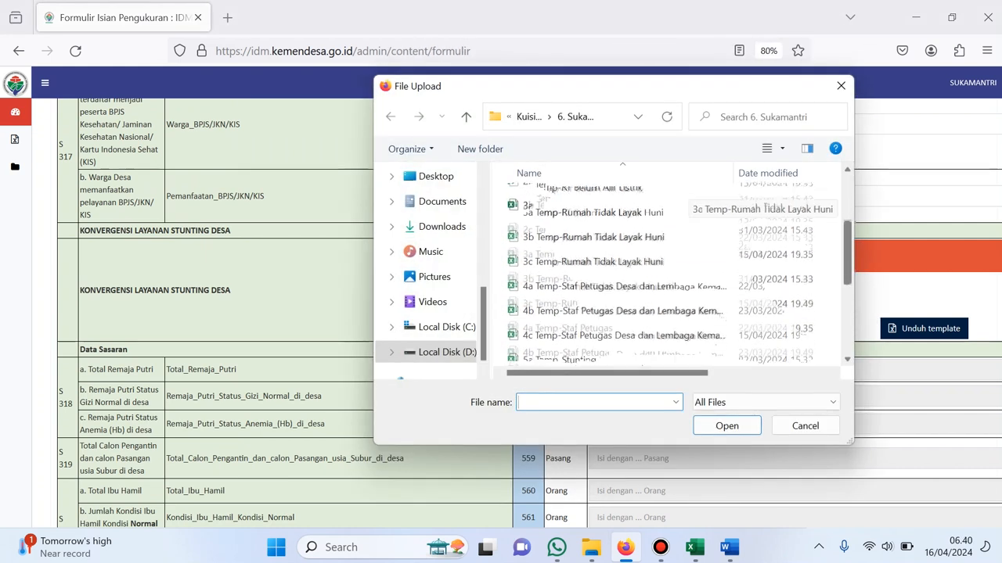
scroll(673, 266, down, 1)
click(595, 306)
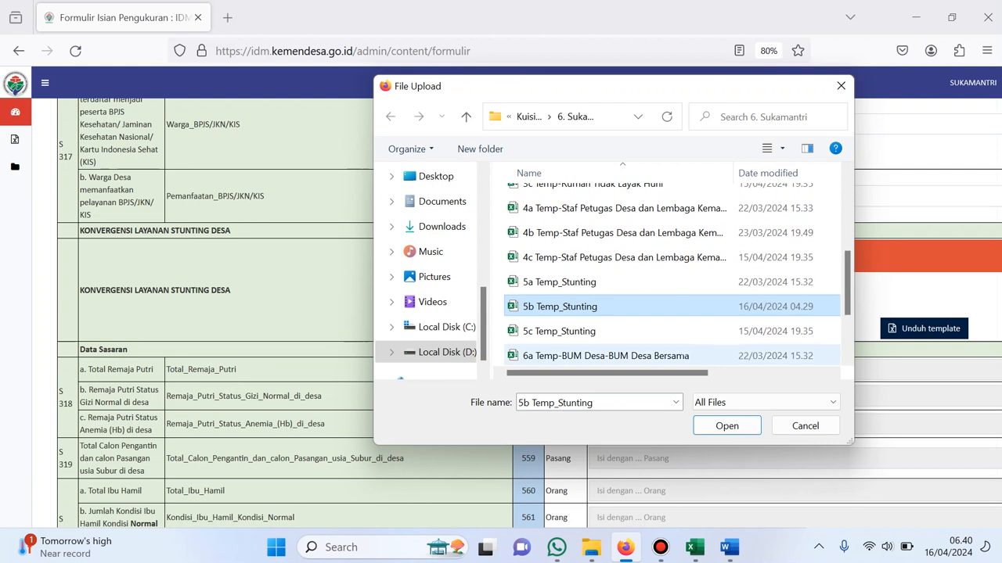
click(726, 426)
click(544, 329)
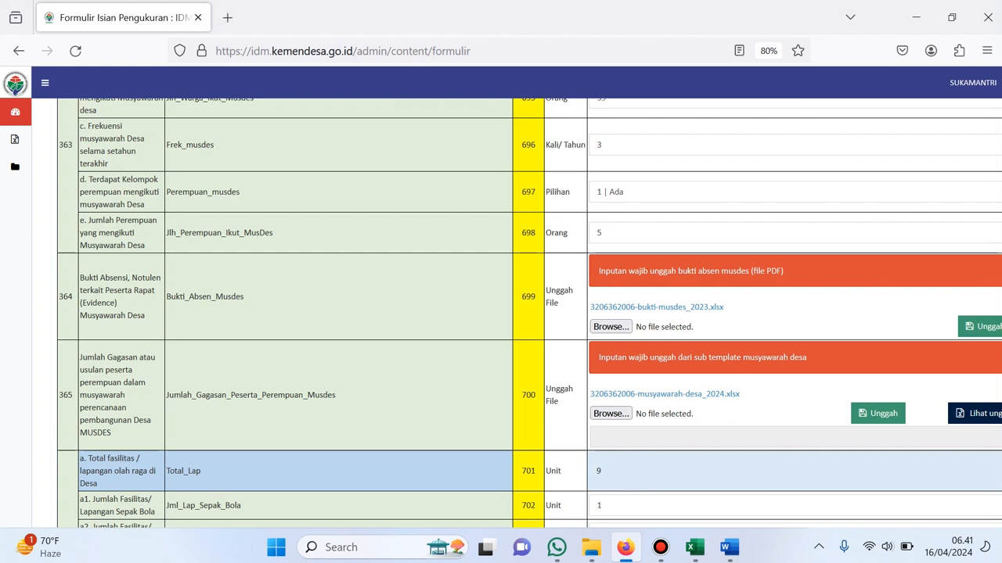
Attach and upload the 2. Musdes PDF as attendance evidence for row 364
click(611, 328)
click(544, 273)
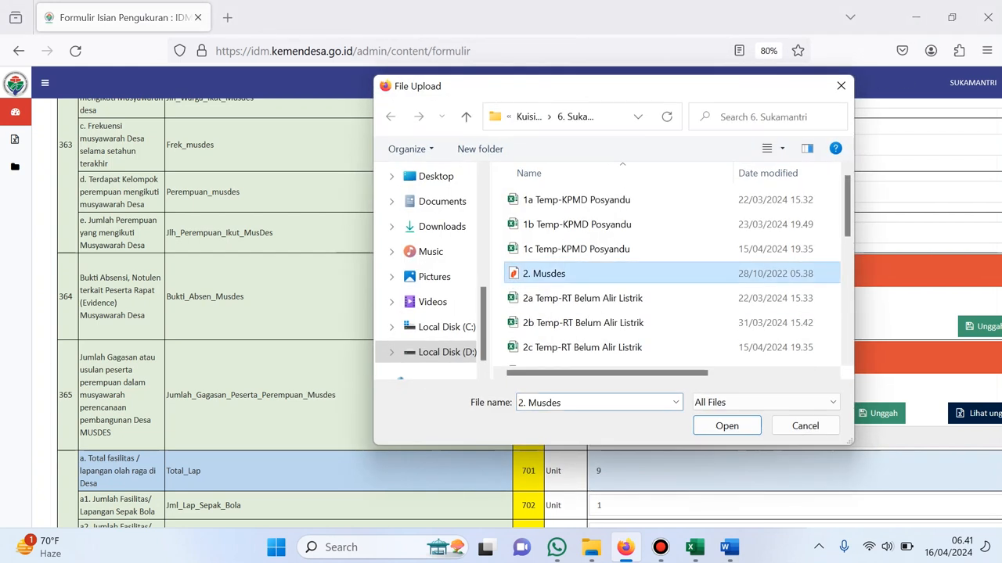
click(727, 426)
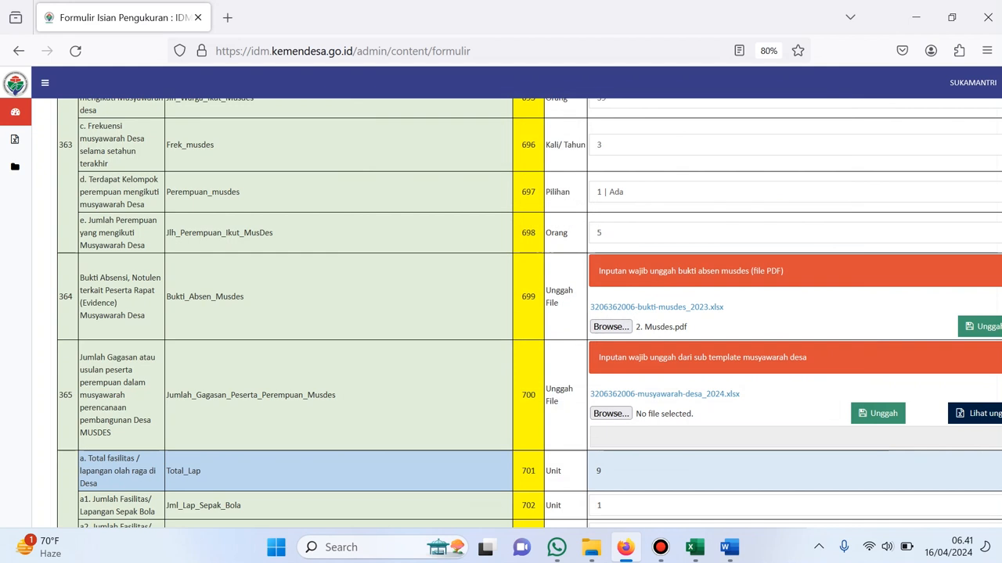
click(983, 327)
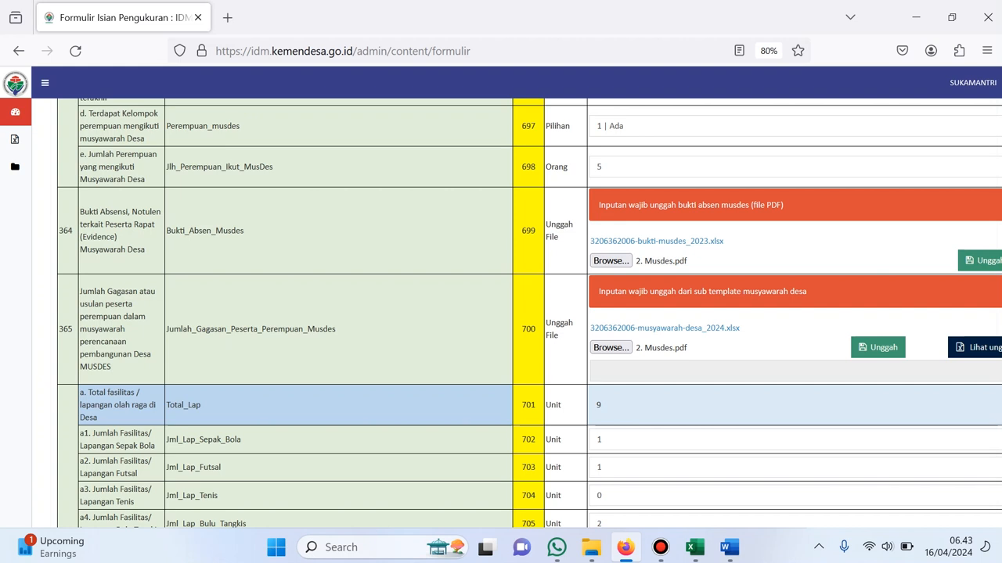
Upload the 7b Temp-Musyawarah Desa template for row 365
click(610, 348)
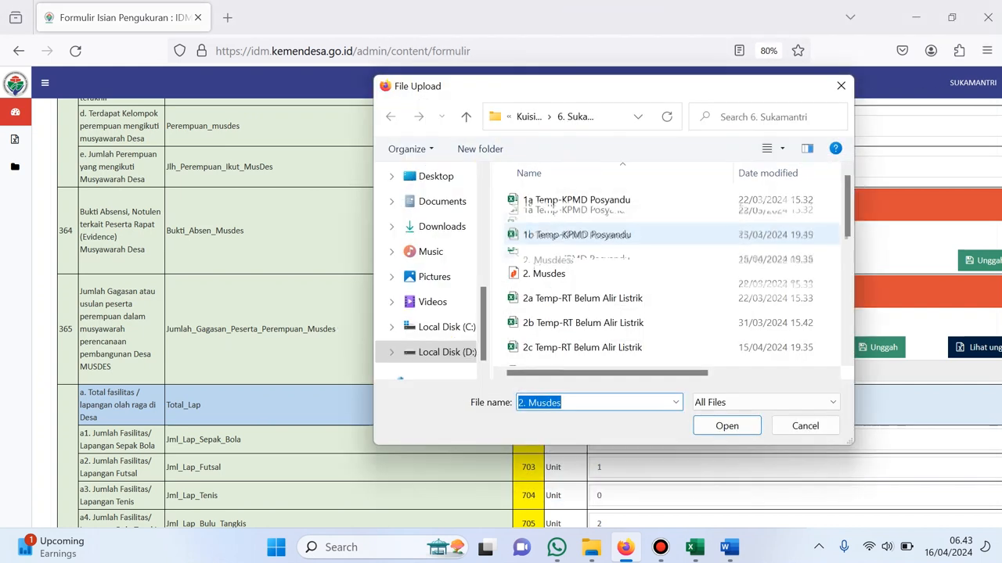
scroll(673, 274, down, 2)
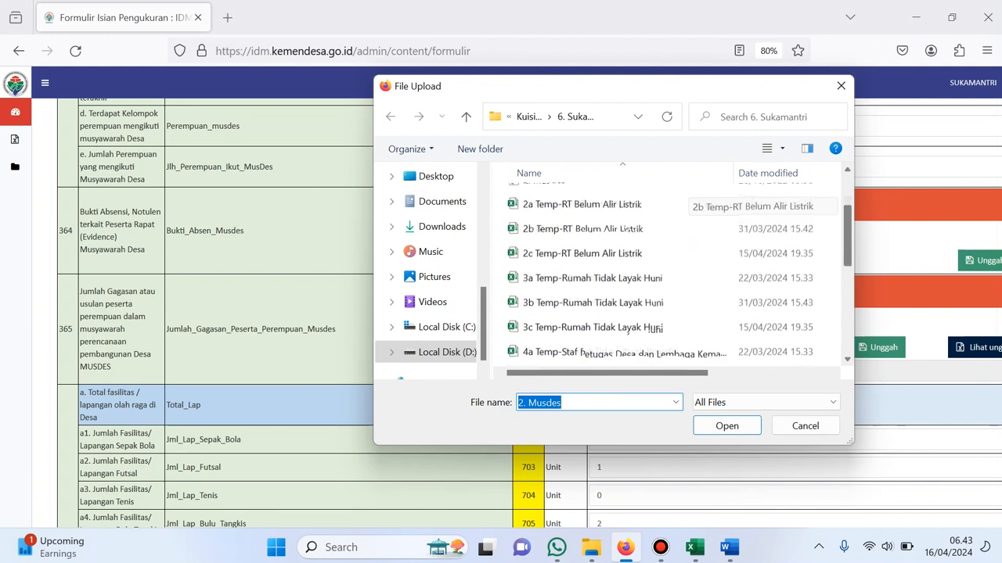
scroll(677, 270, down, 3)
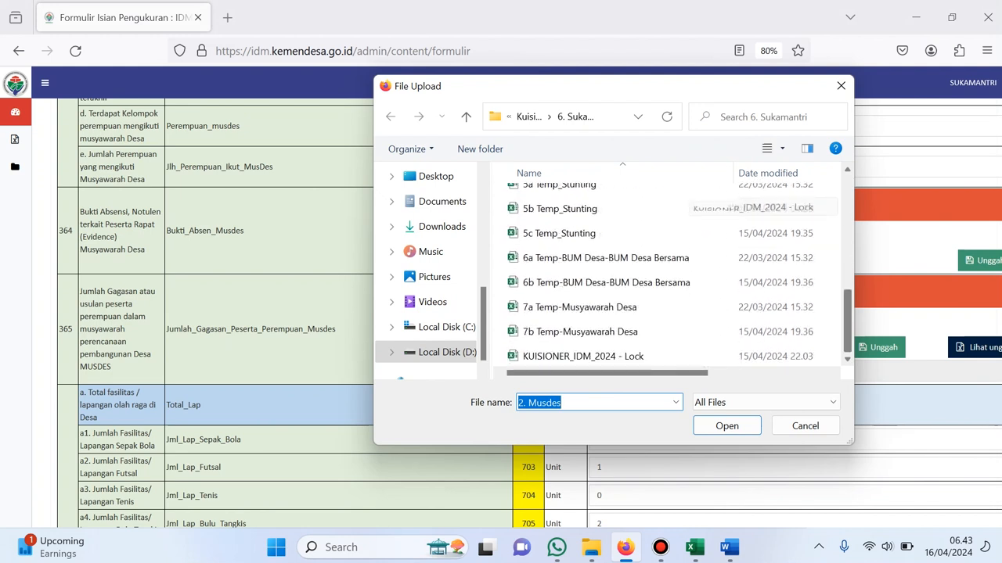
click(580, 332)
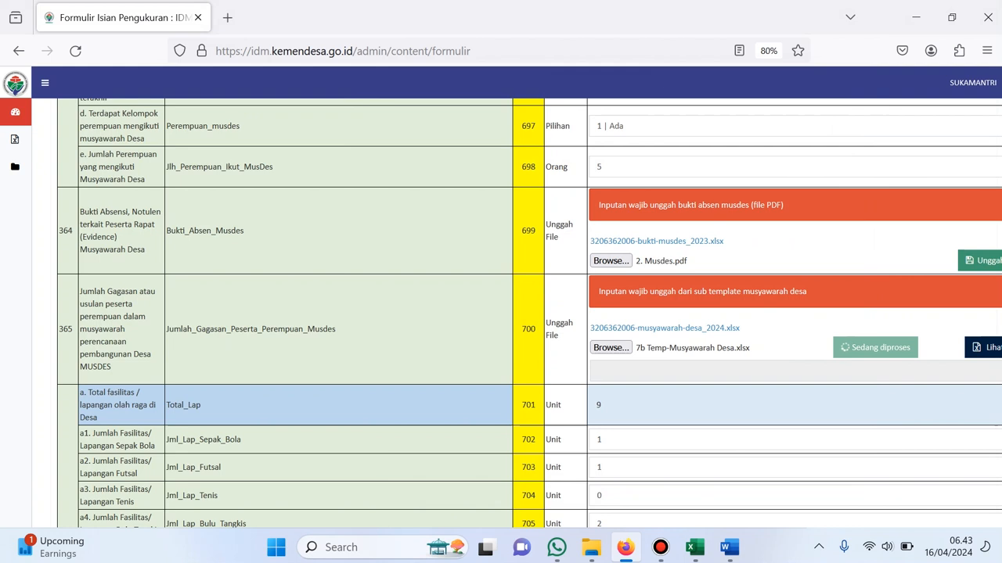
scroll(529, 313, down, 3)
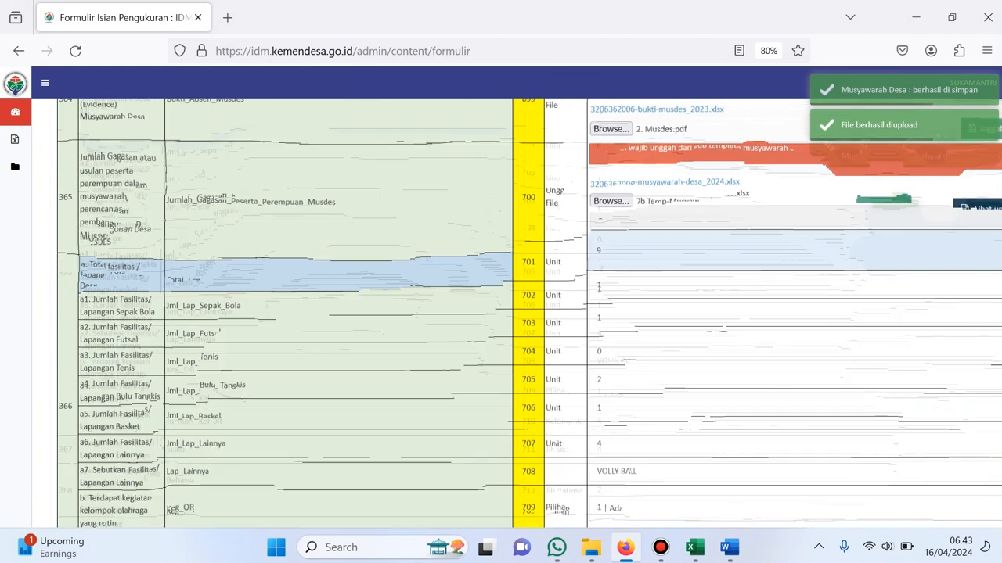
scroll(529, 313, down, 10)
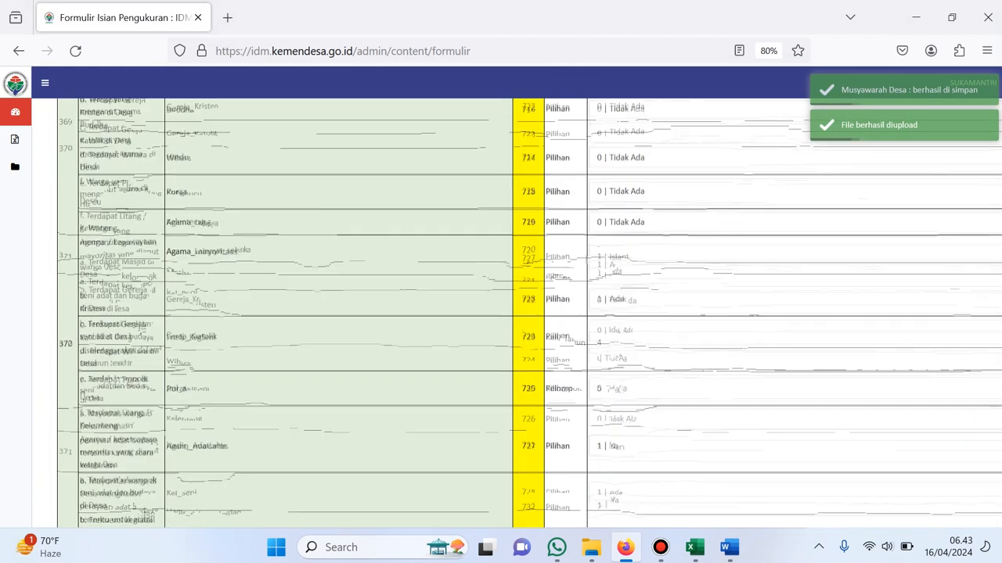
scroll(529, 313, down, 10)
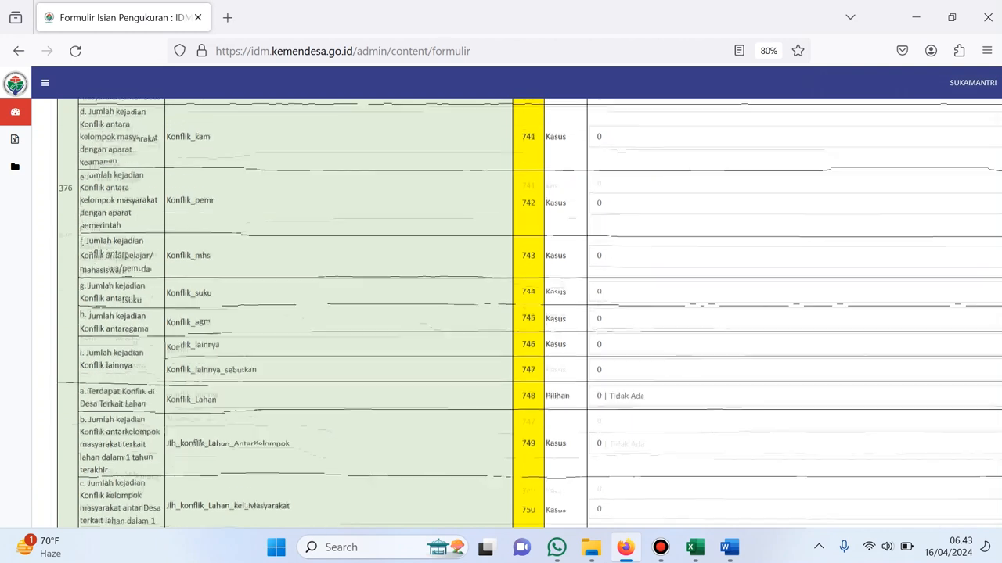
scroll(529, 313, down, 15)
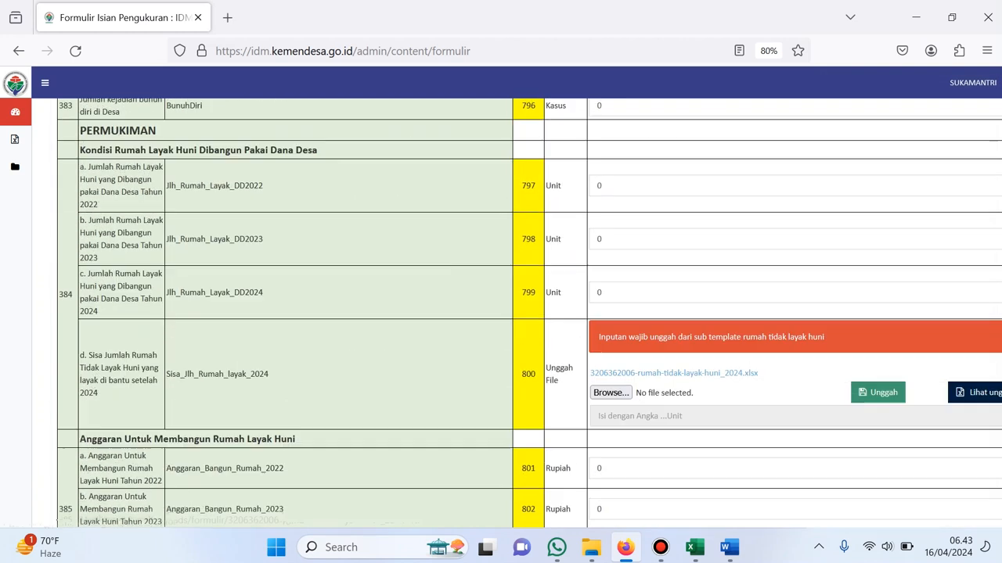
Upload the 3b Temp-Rumah Tidak Layak Huni template for row 800
scroll(529, 313, down, 3)
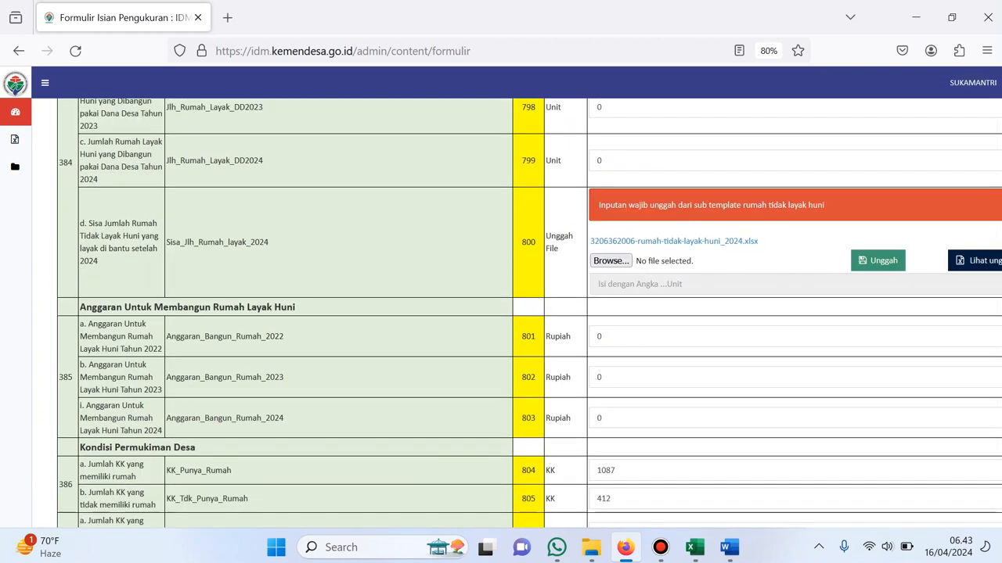
click(610, 261)
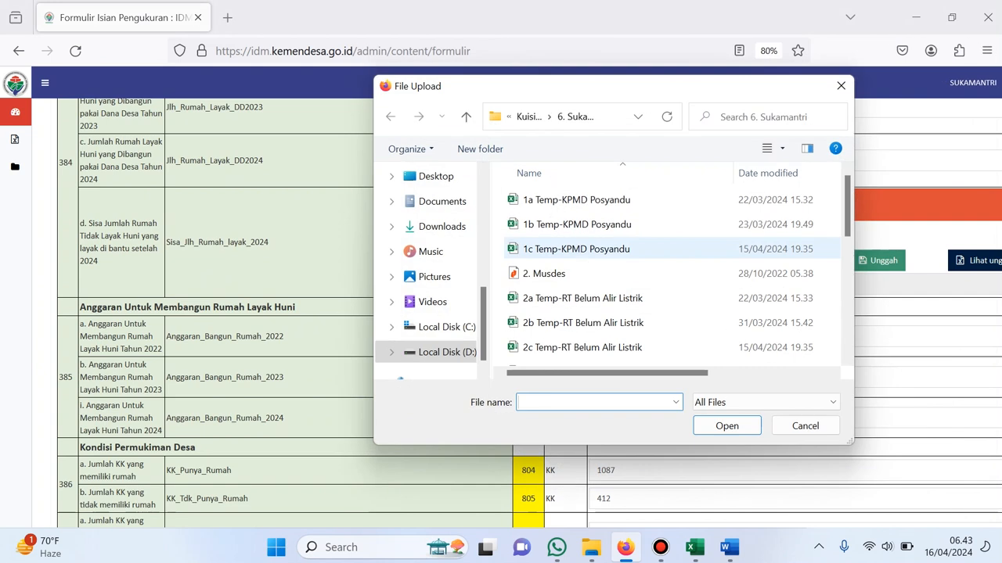
scroll(611, 266, down, 2)
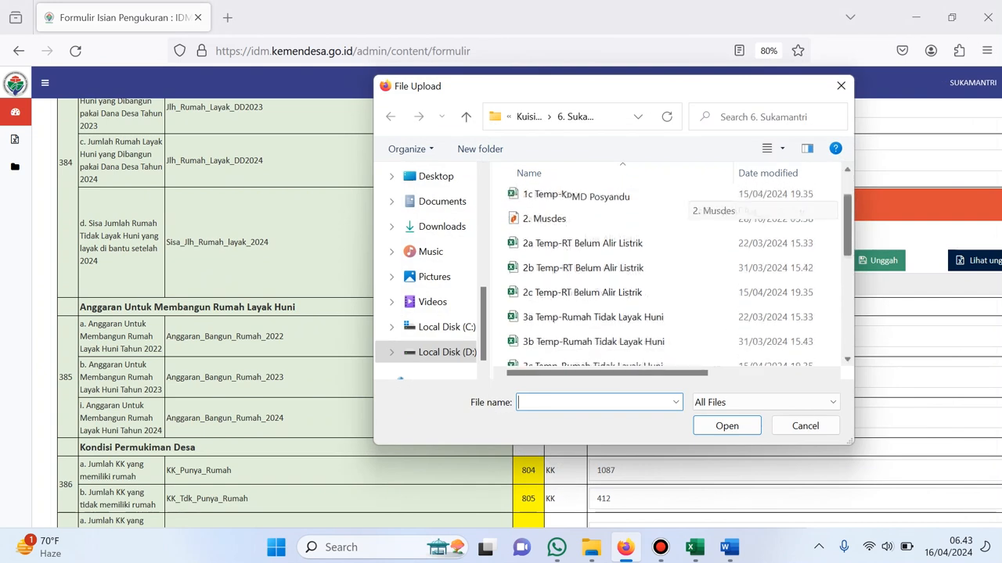
click(592, 258)
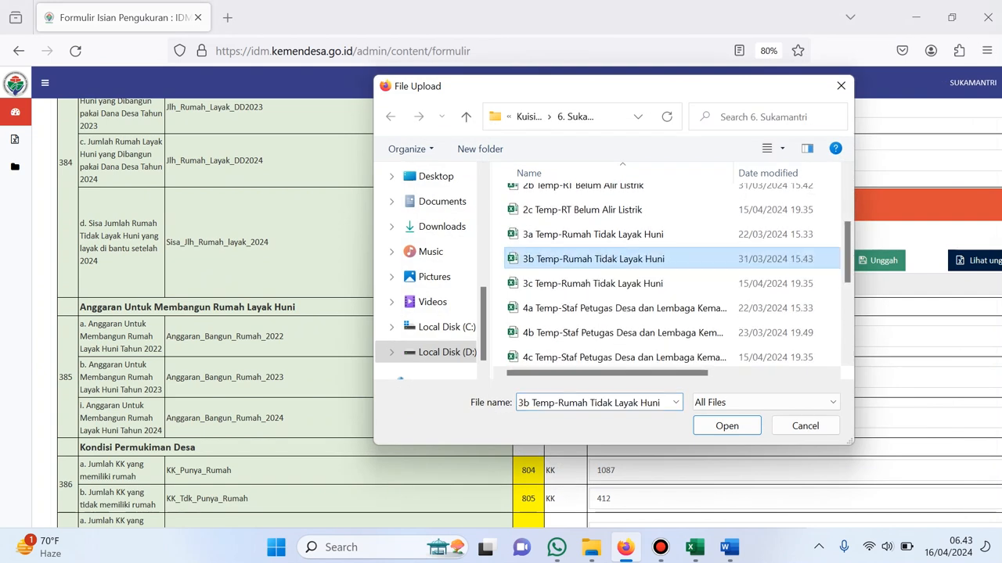
click(726, 425)
click(900, 260)
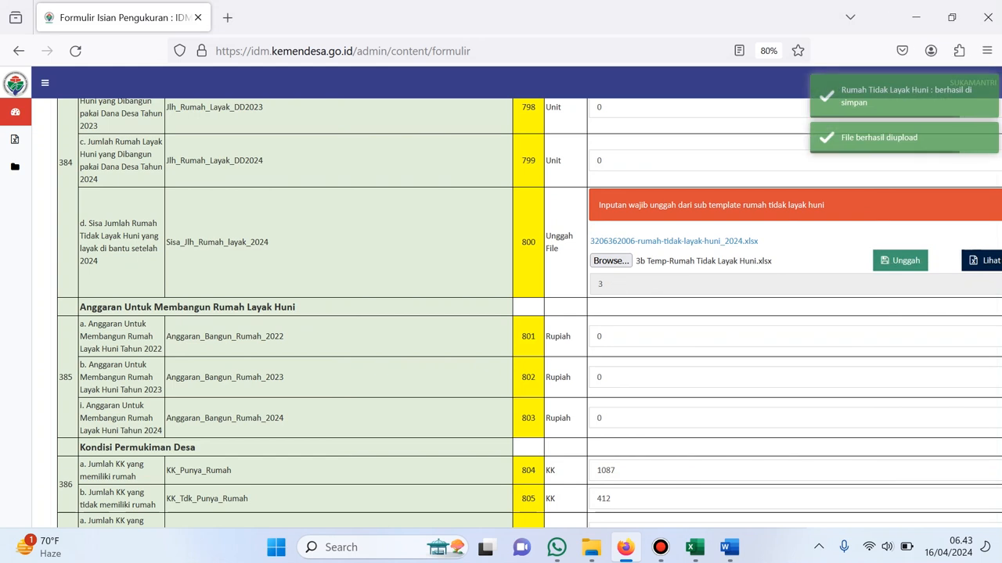
Attach the 2b Temp-RT Belum Alir Listrik template to row 843
scroll(516, 313, down, 15)
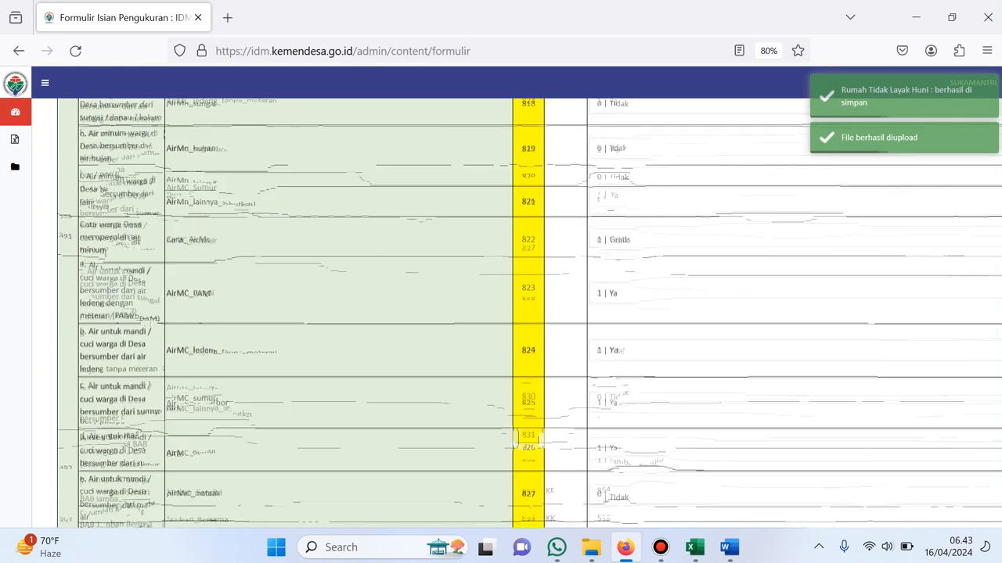
scroll(516, 313, down, 15)
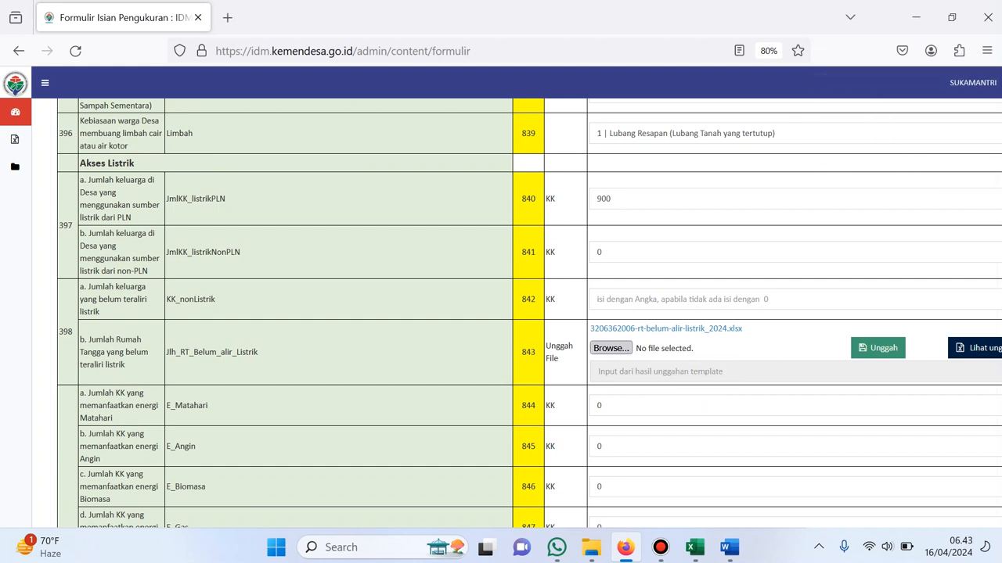
click(611, 349)
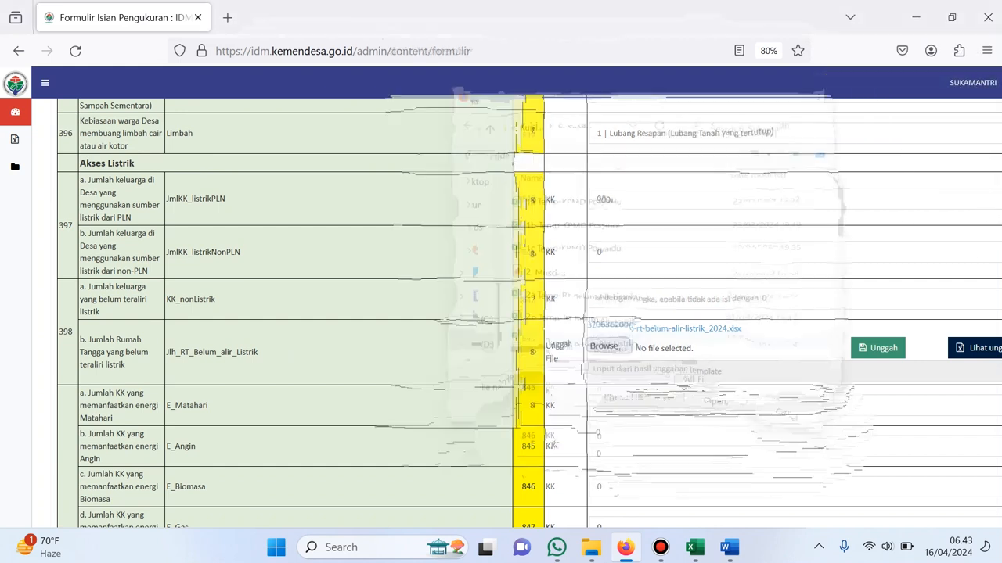
click(804, 425)
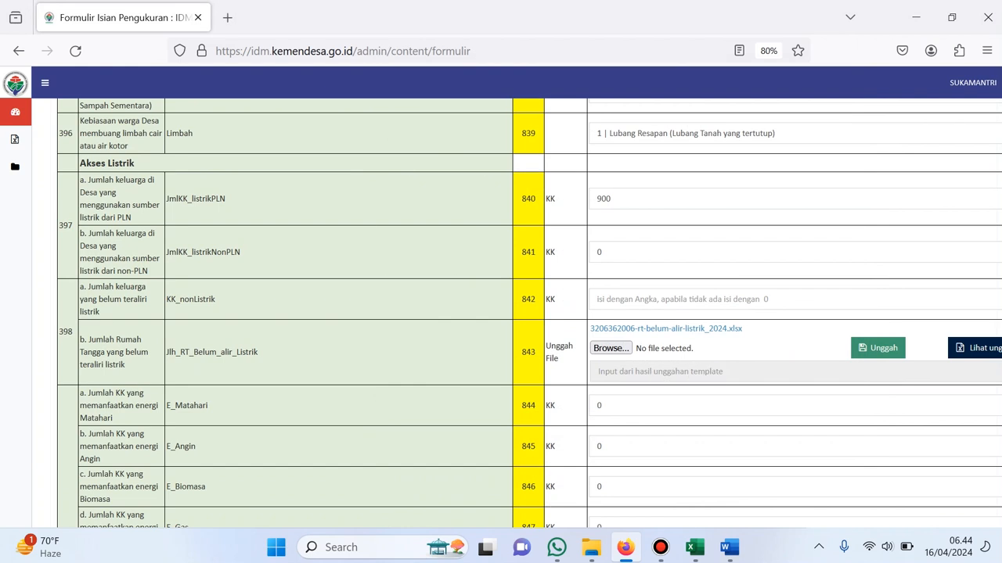
click(610, 348)
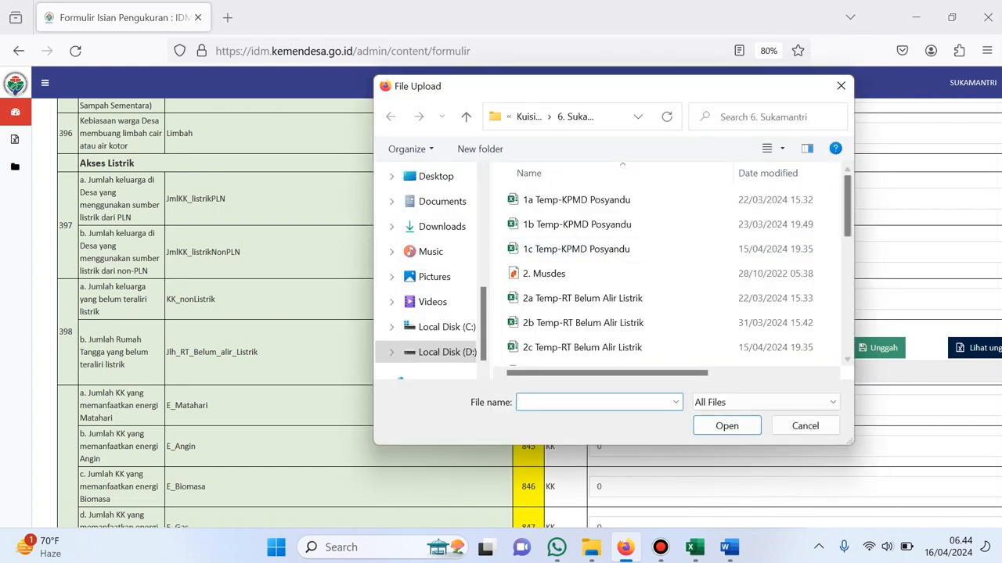
scroll(665, 266, down, 1)
scroll(583, 219, down, 1)
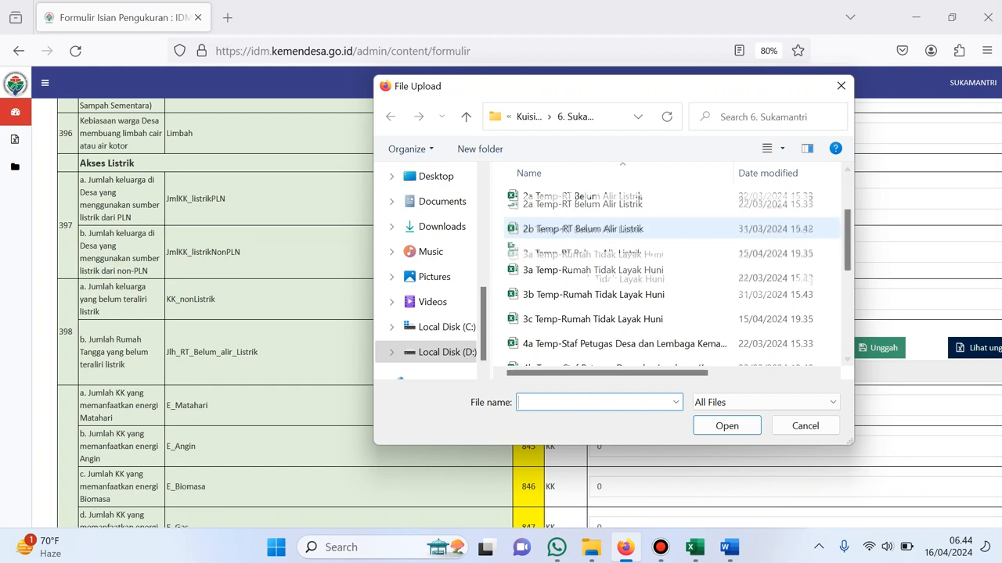
double_click(583, 219)
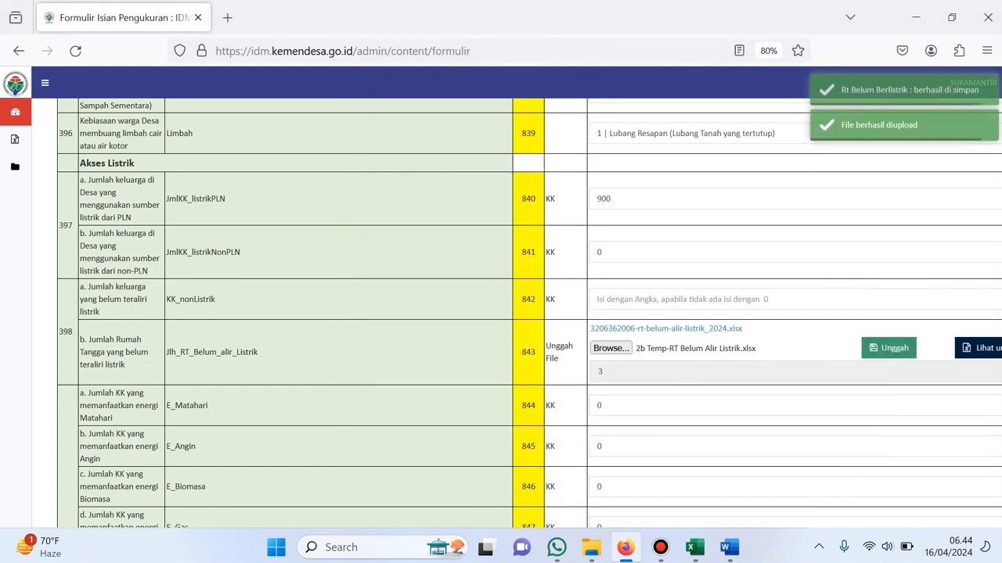
scroll(548, 368, down, 6)
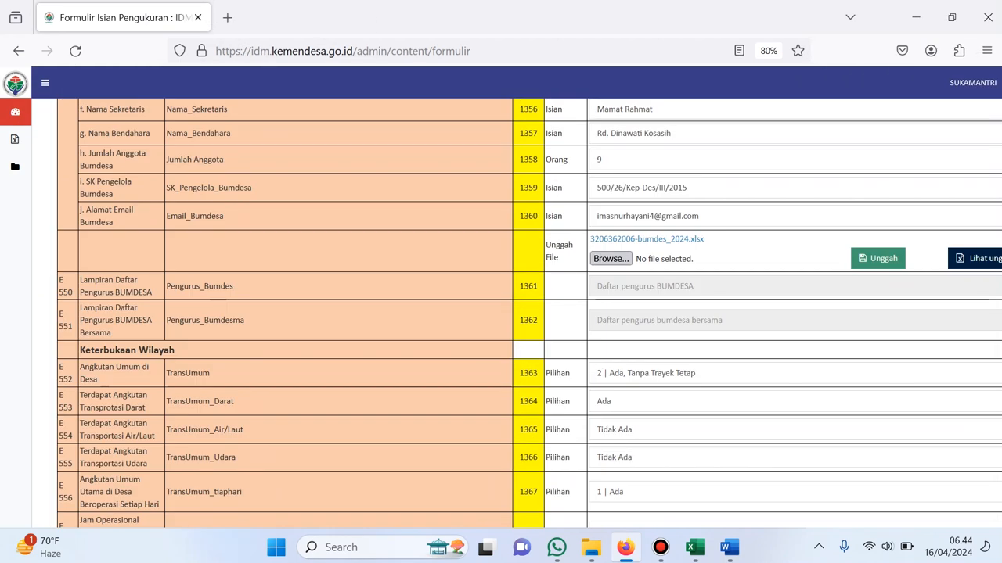
Upload the 6b Temp-BUM Desa-BUM Desa Bersama.xlsx spreadsheet
click(610, 258)
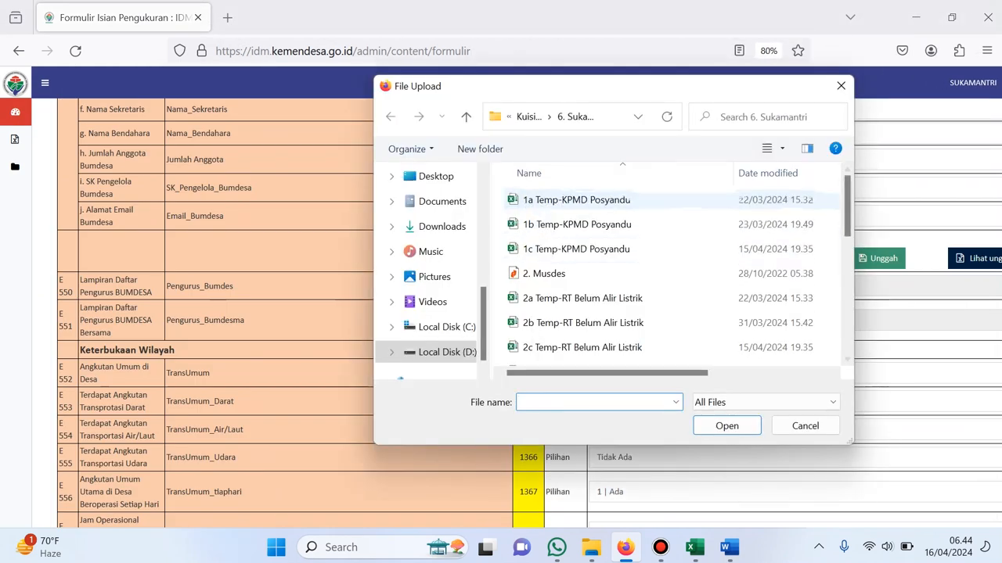
scroll(673, 274, down, 5)
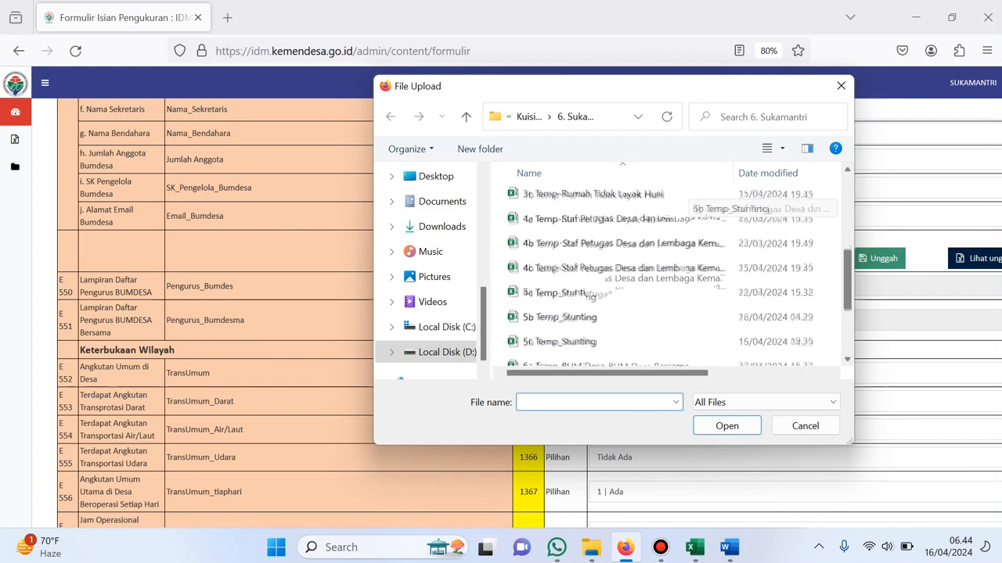
click(673, 283)
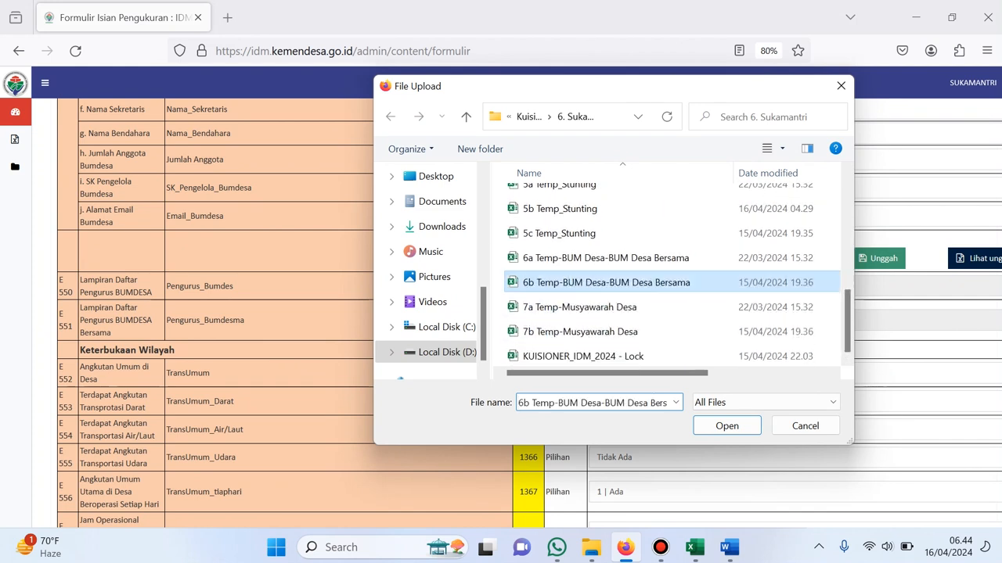
click(727, 426)
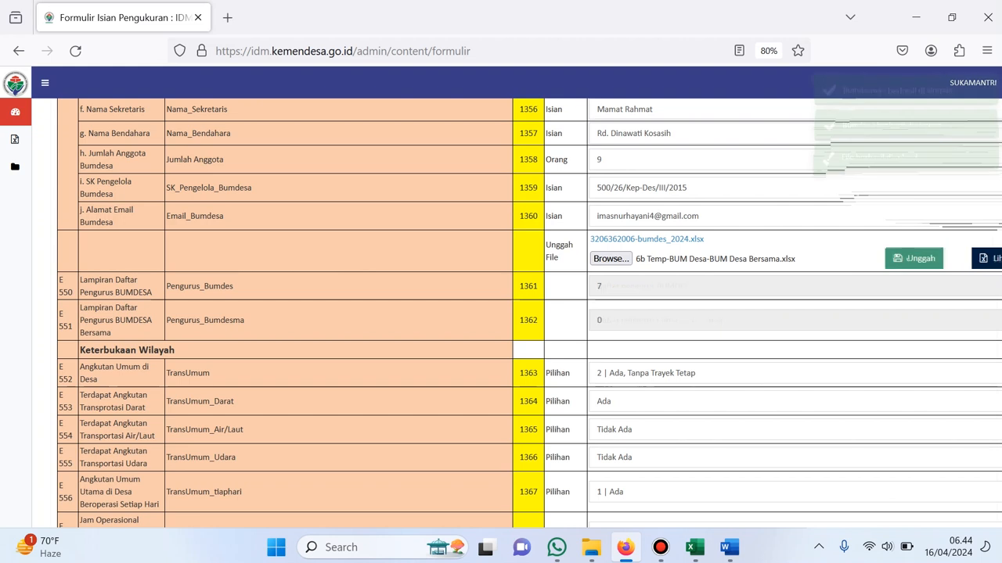
Attach the 1b Temp-KPMD Posyandu spreadsheet to the KPMD question at row 602
scroll(516, 313, down, 5)
scroll(523, 313, down, 3)
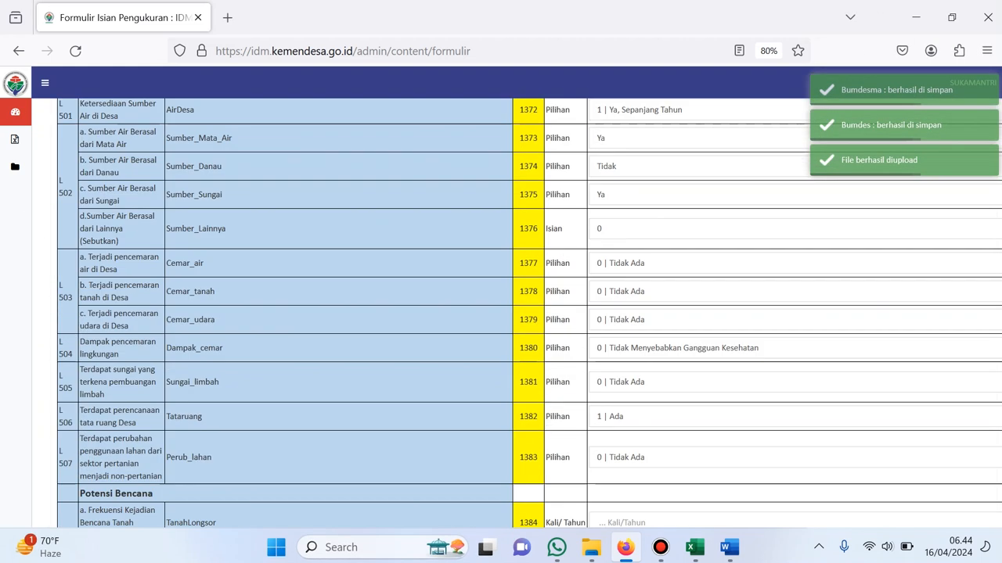
scroll(523, 313, up, 3)
scroll(523, 313, down, 5)
scroll(516, 313, down, 10)
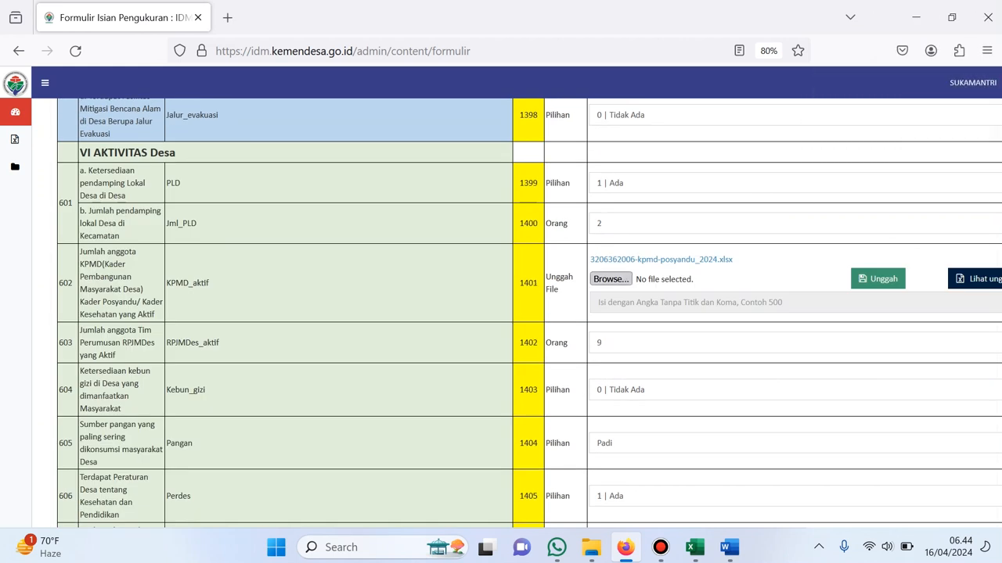
click(610, 278)
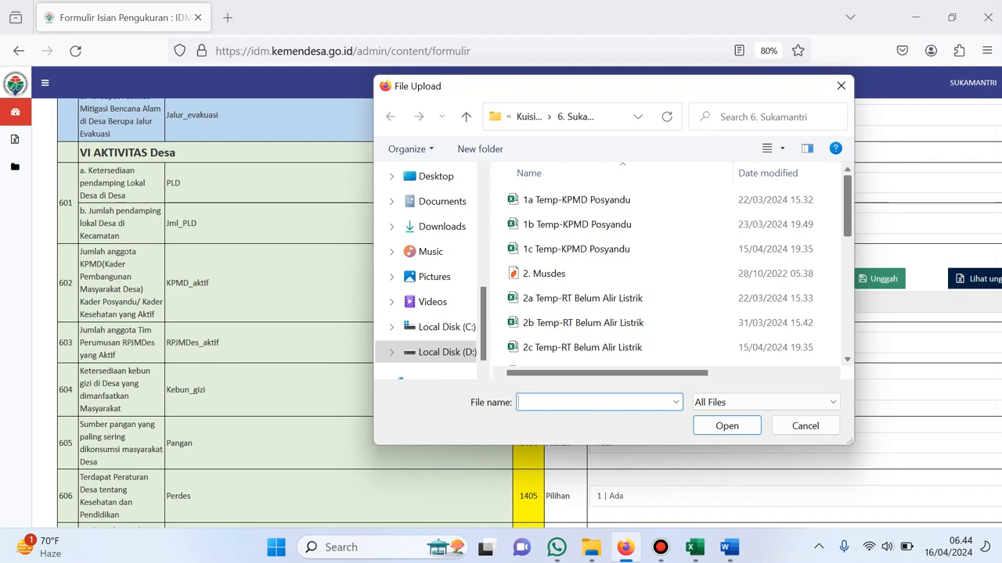
scroll(626, 219, down, 1)
click(626, 212)
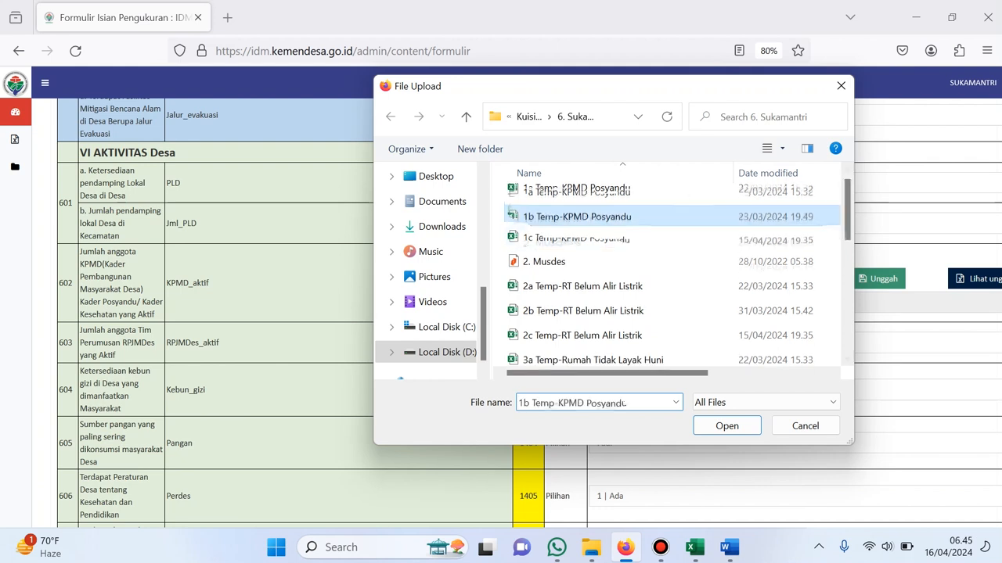
key(Return)
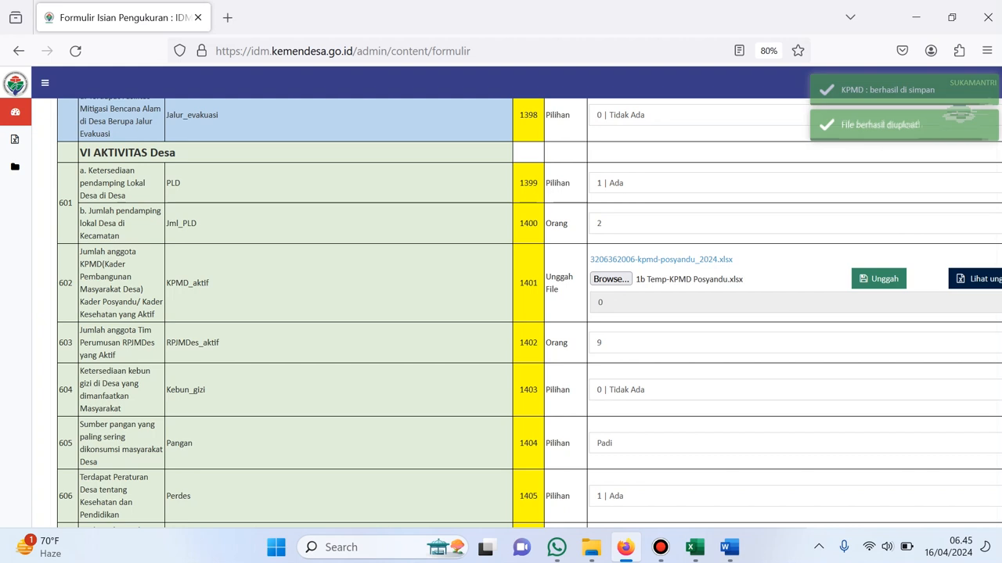
scroll(529, 313, down, 5)
scroll(529, 313, down, 10)
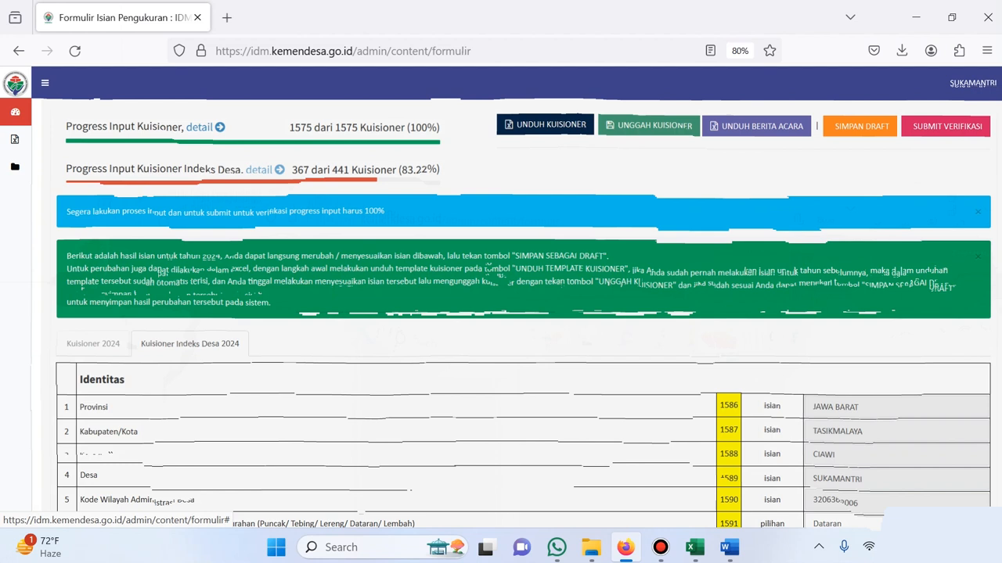
Review the Indeks Desa per-section progress and toggle between the two questionnaire tabs
click(264, 170)
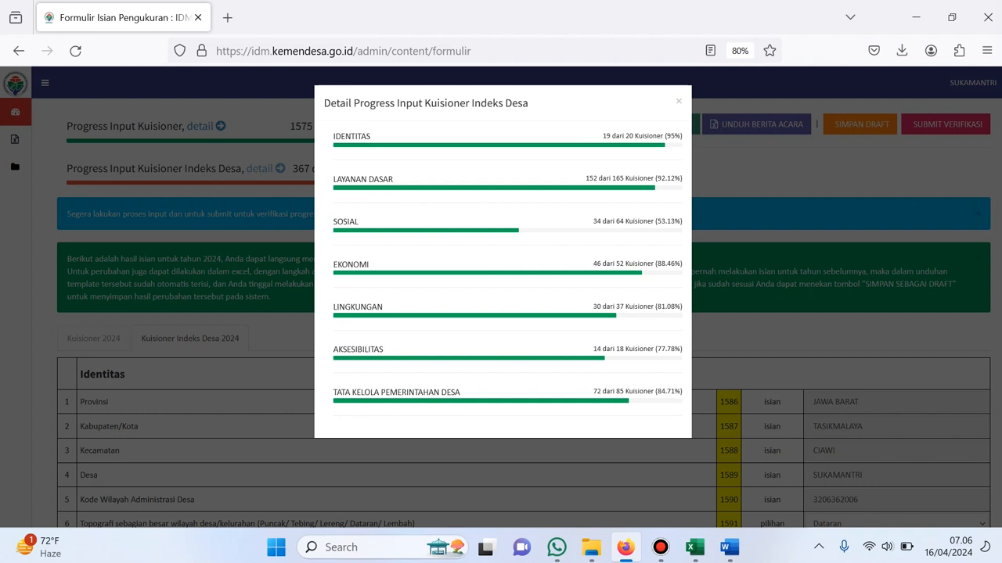
key(Escape)
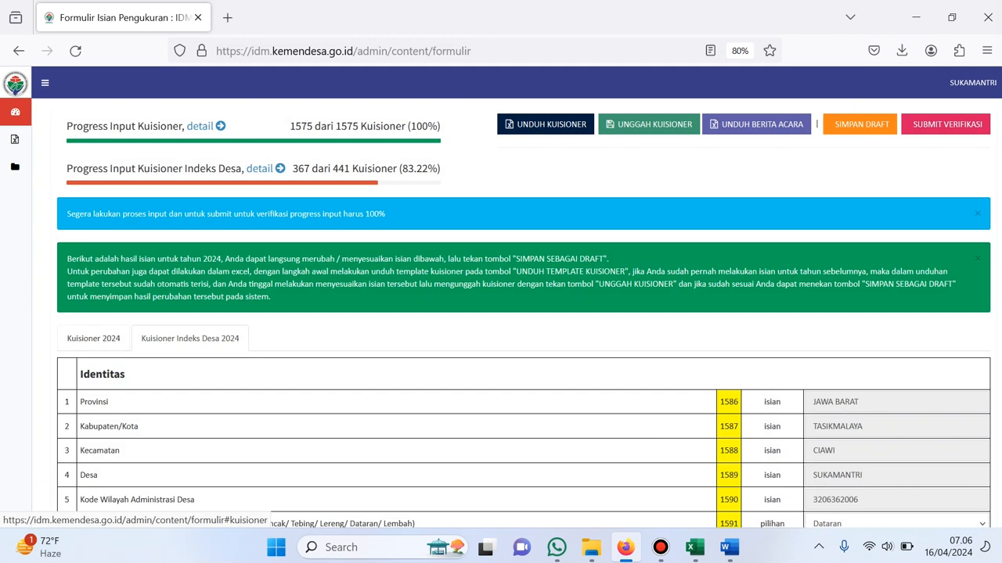
click(93, 338)
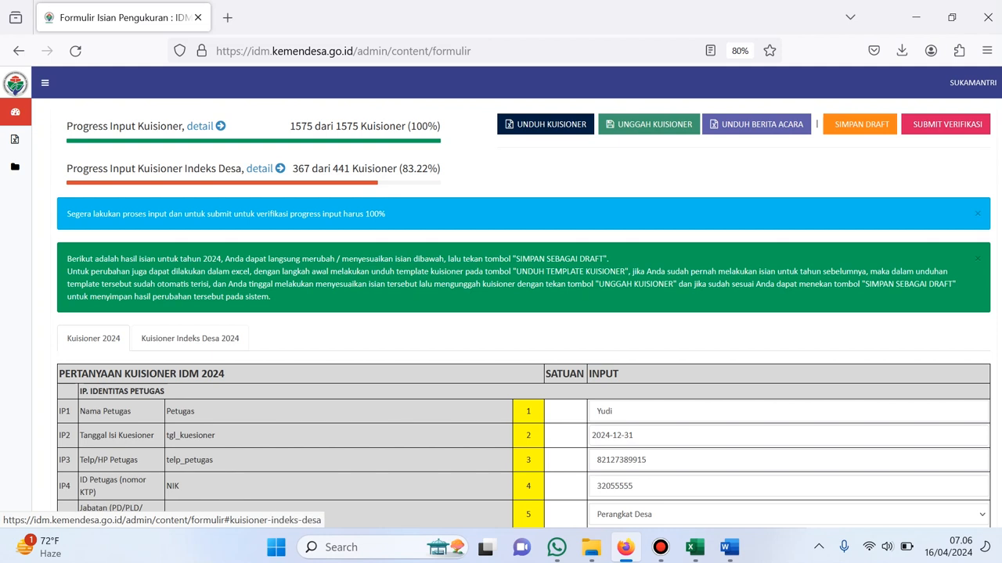
click(189, 338)
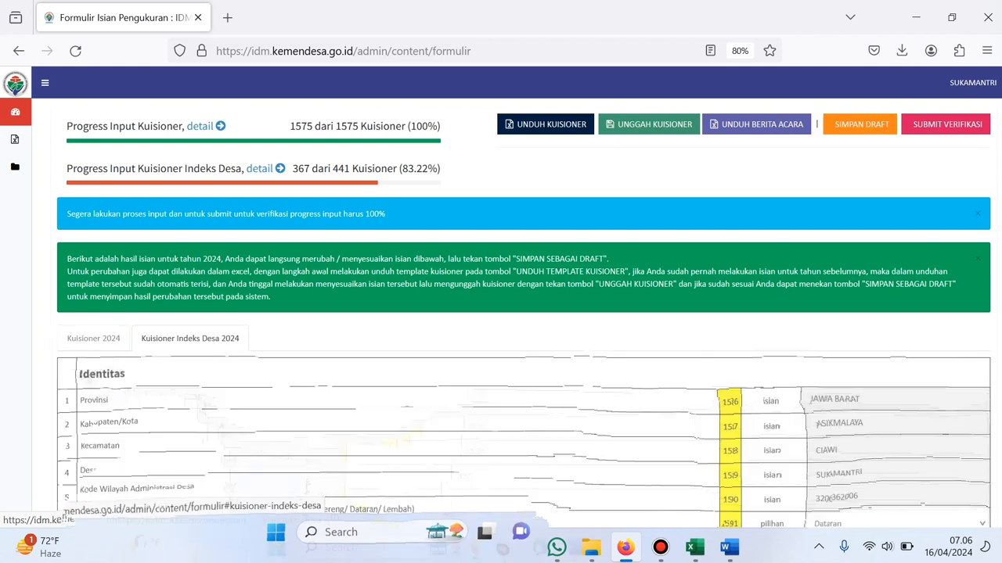
Keep Dataran as the topography answer in Identitas row 6
scroll(522, 313, down, 3)
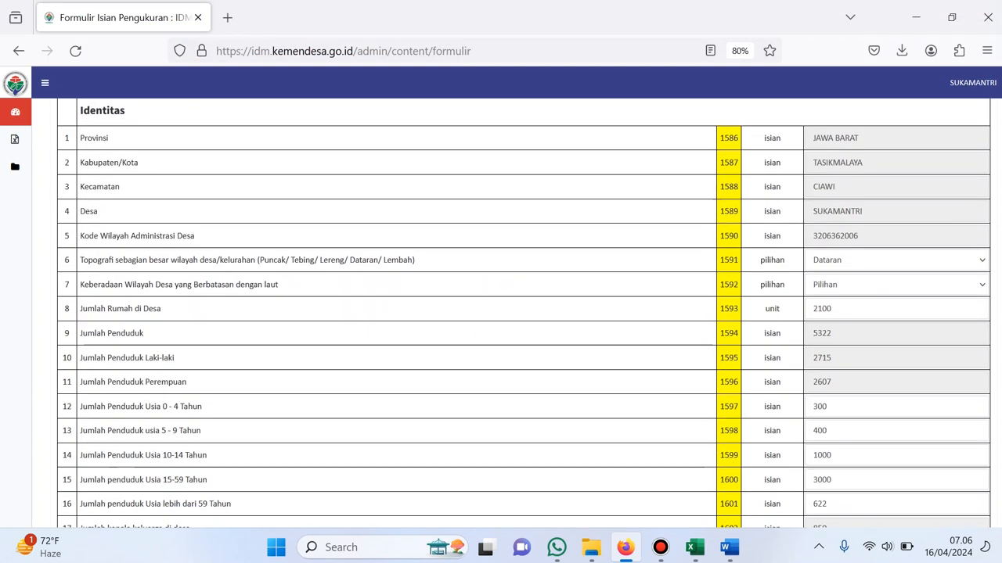
click(896, 260)
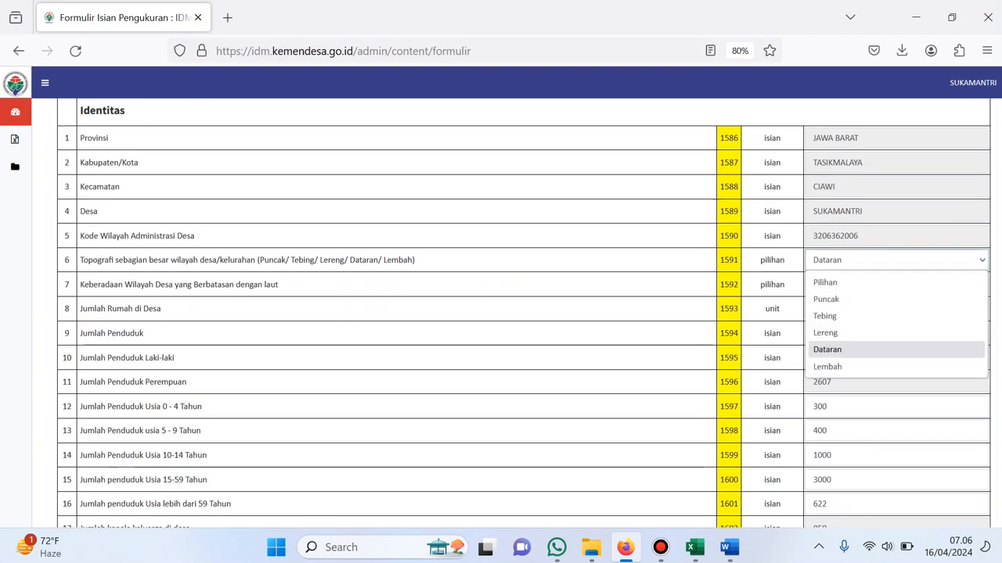
click(896, 350)
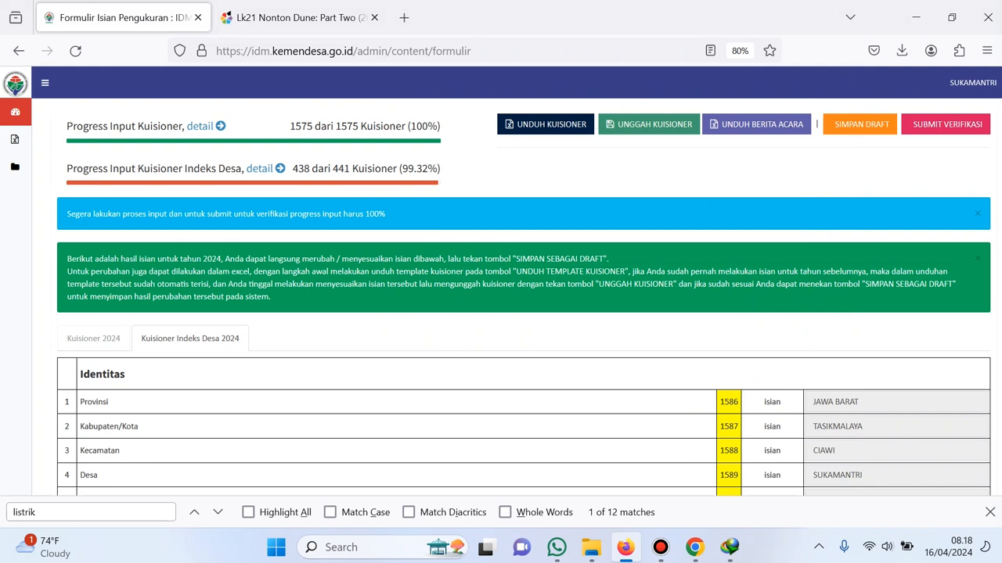
Save the questionnaire as a draft and download the Berita Acara document
click(860, 125)
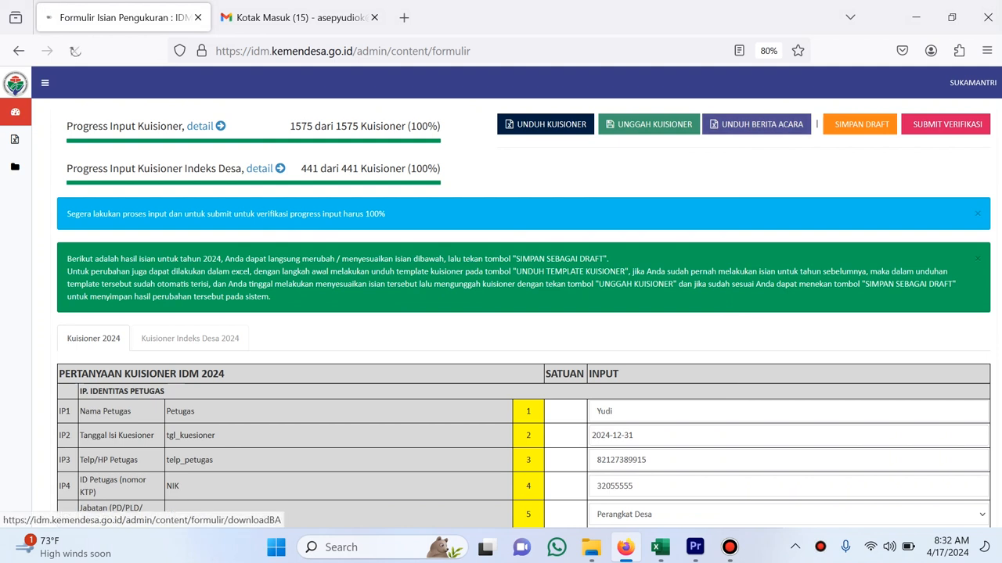
click(756, 124)
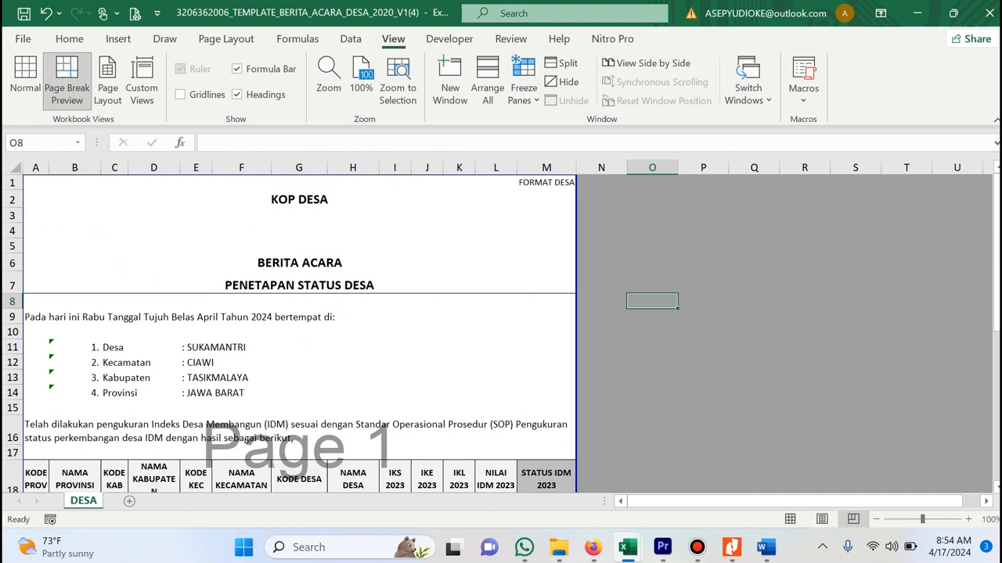
Review the Berita Acara's KOP DESA letterhead, village identity details and STATUS IDM 2023 column
click(299, 199)
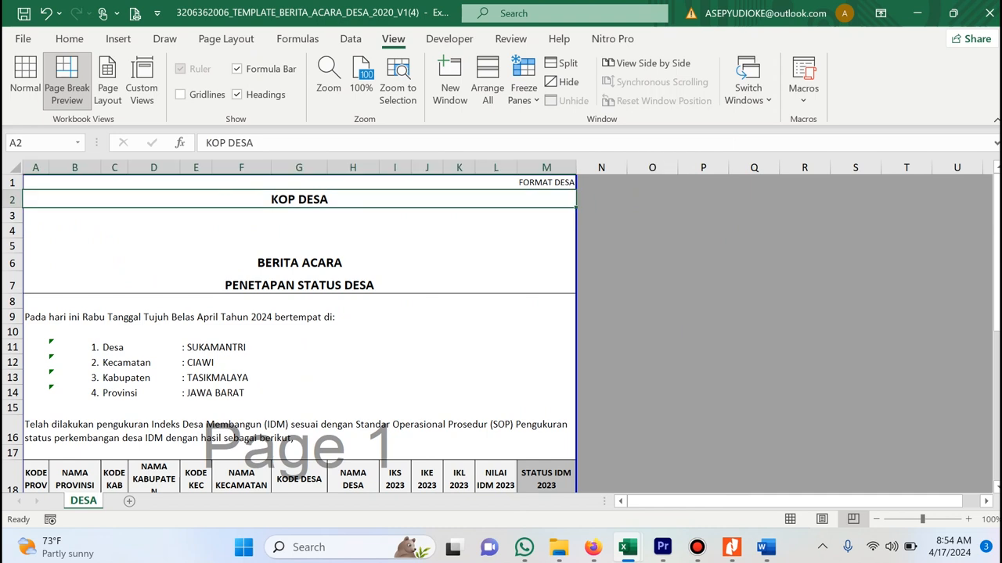
scroll(300, 333, down, 1)
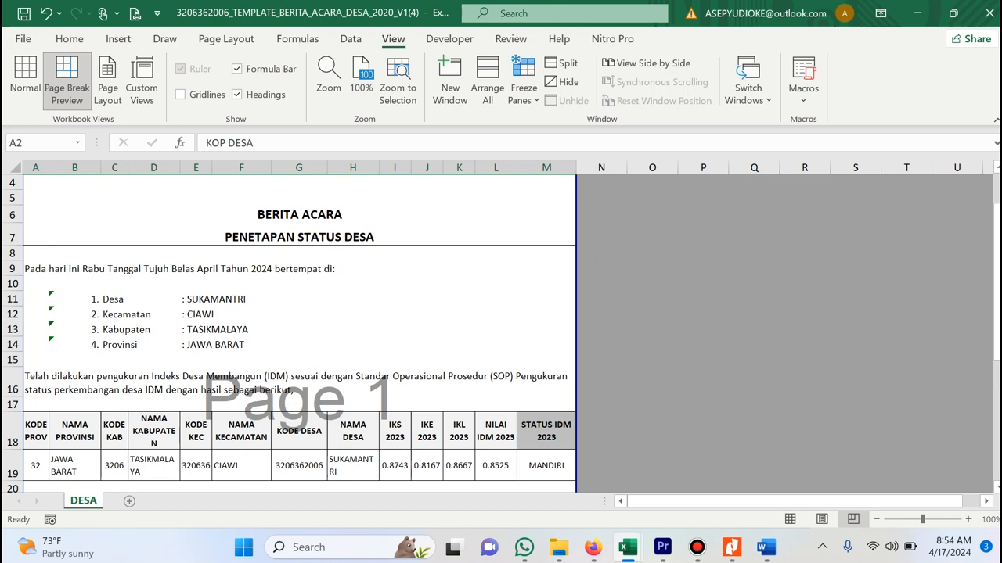
click(154, 345)
scroll(154, 345, down, 3)
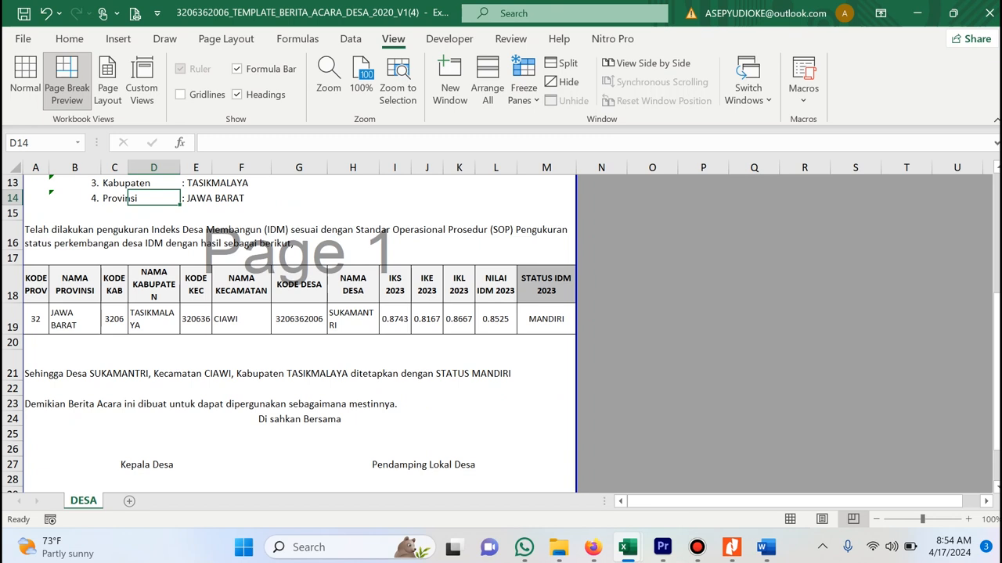
click(546, 285)
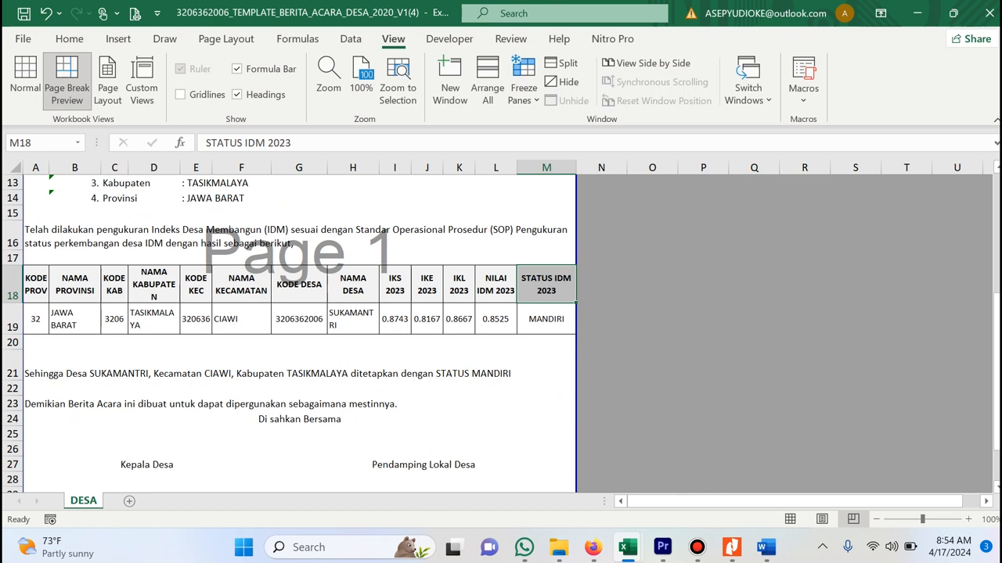
scroll(300, 332, down, 2)
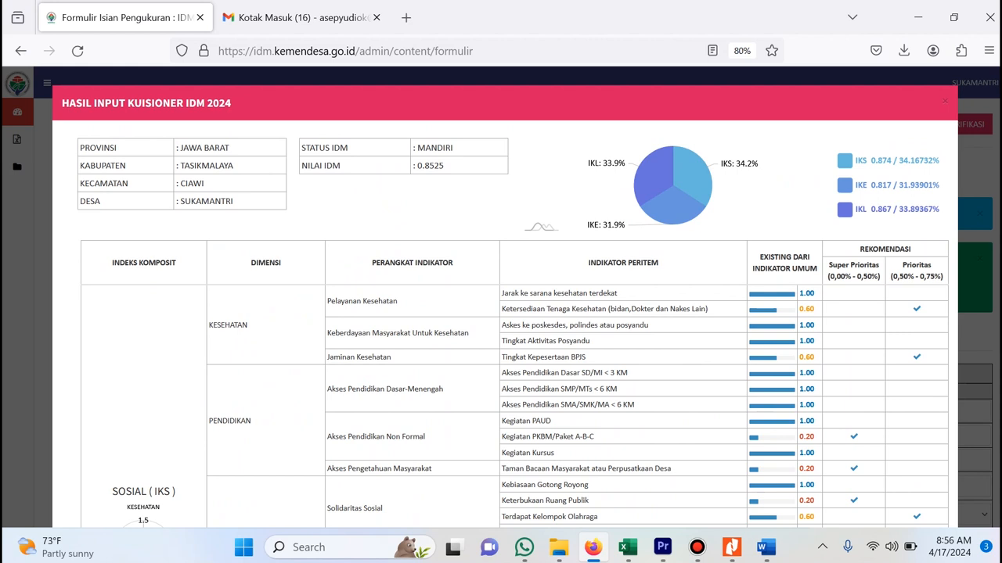
Upload the BERITA_ACARA PDF from Downloads, tick the declaration and confirm submission for verification
scroll(505, 298, down, 11)
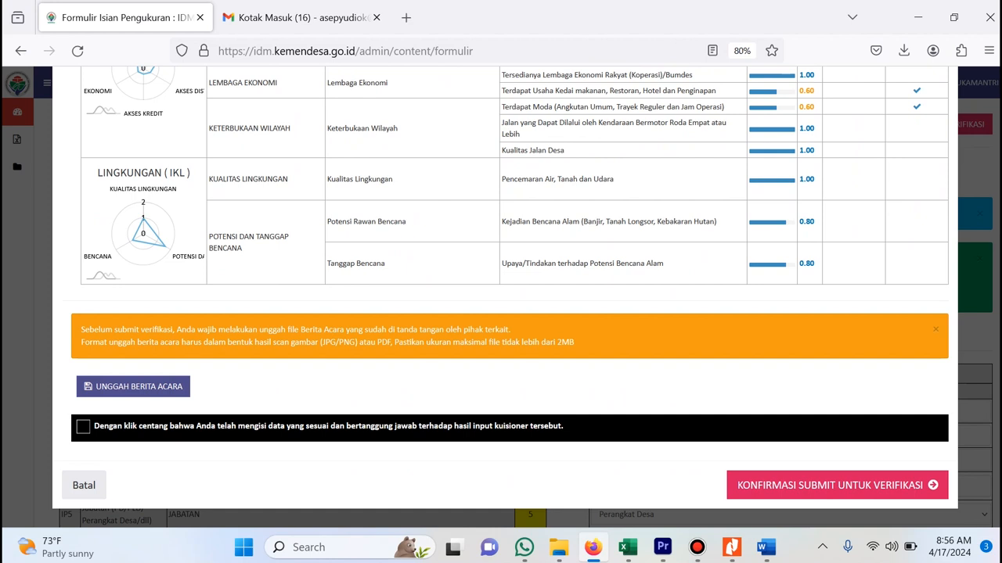
click(134, 387)
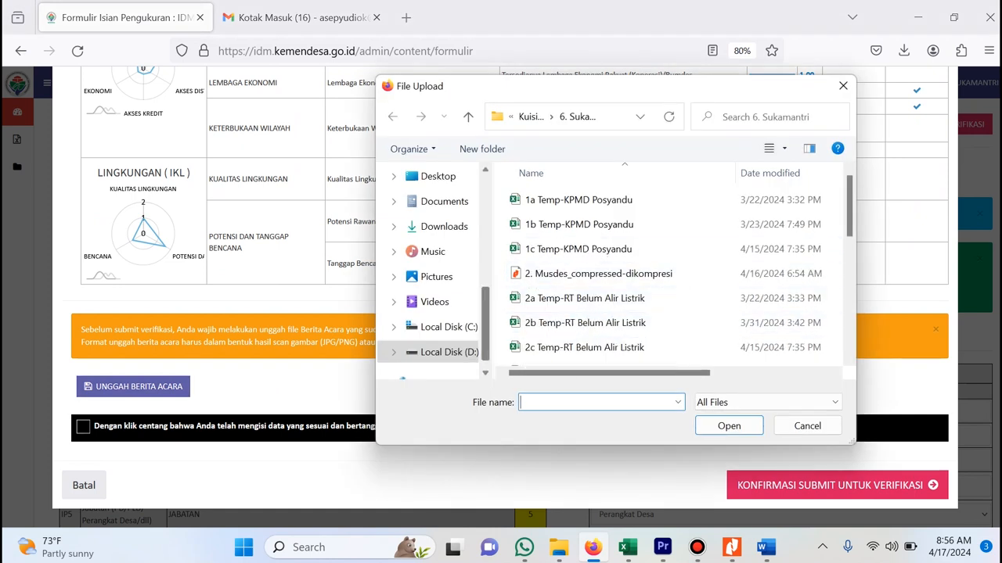
click(444, 227)
click(645, 219)
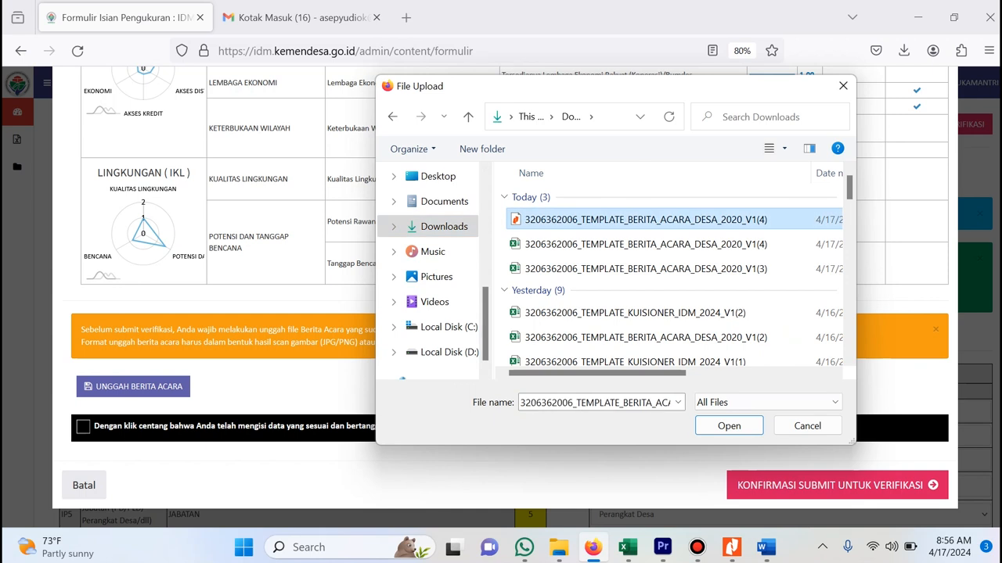
click(729, 425)
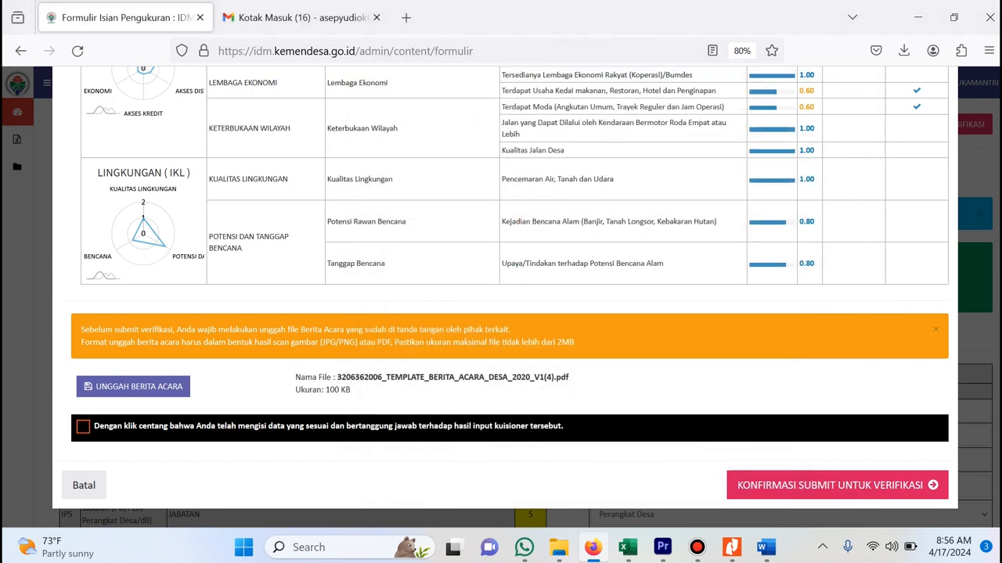
click(83, 427)
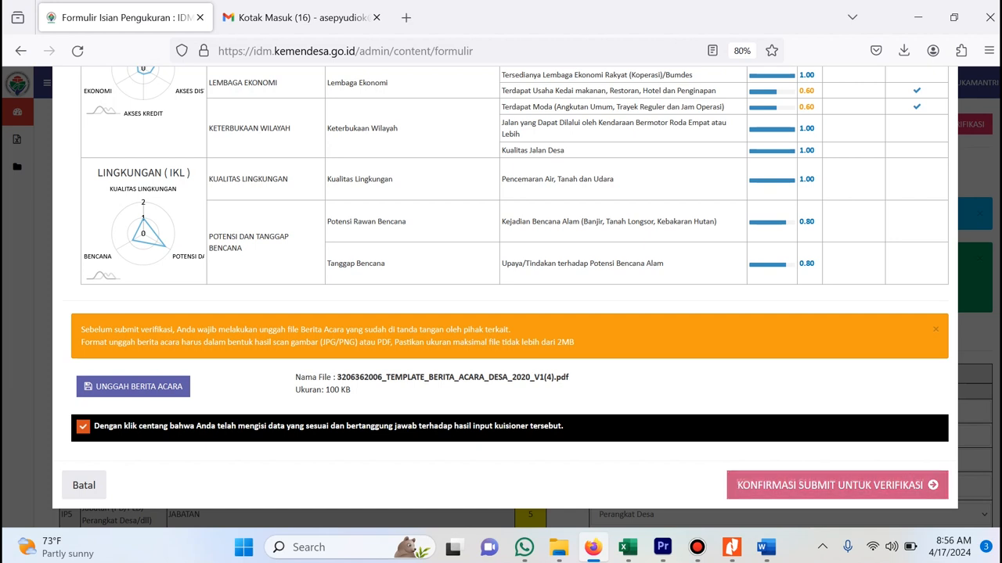
click(833, 485)
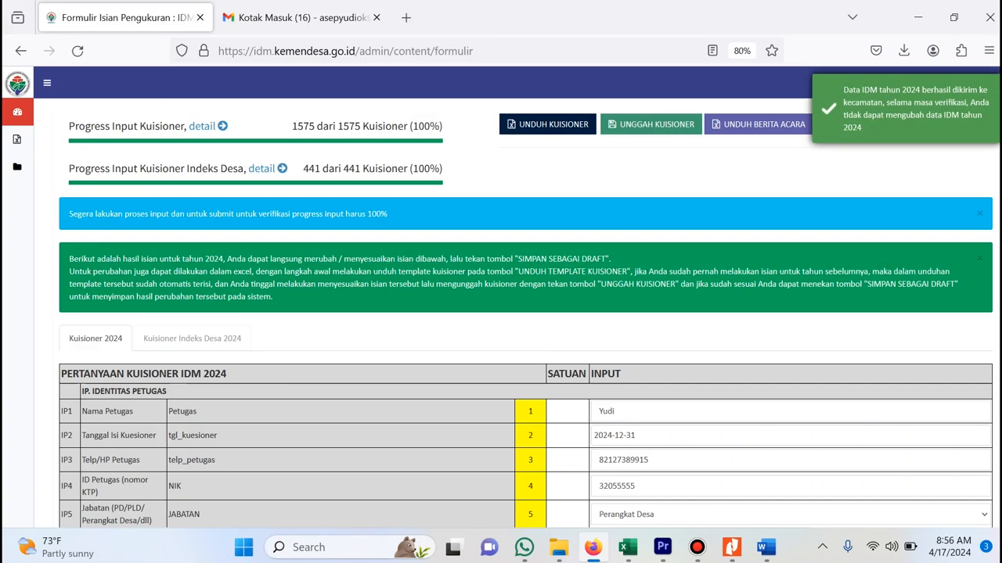